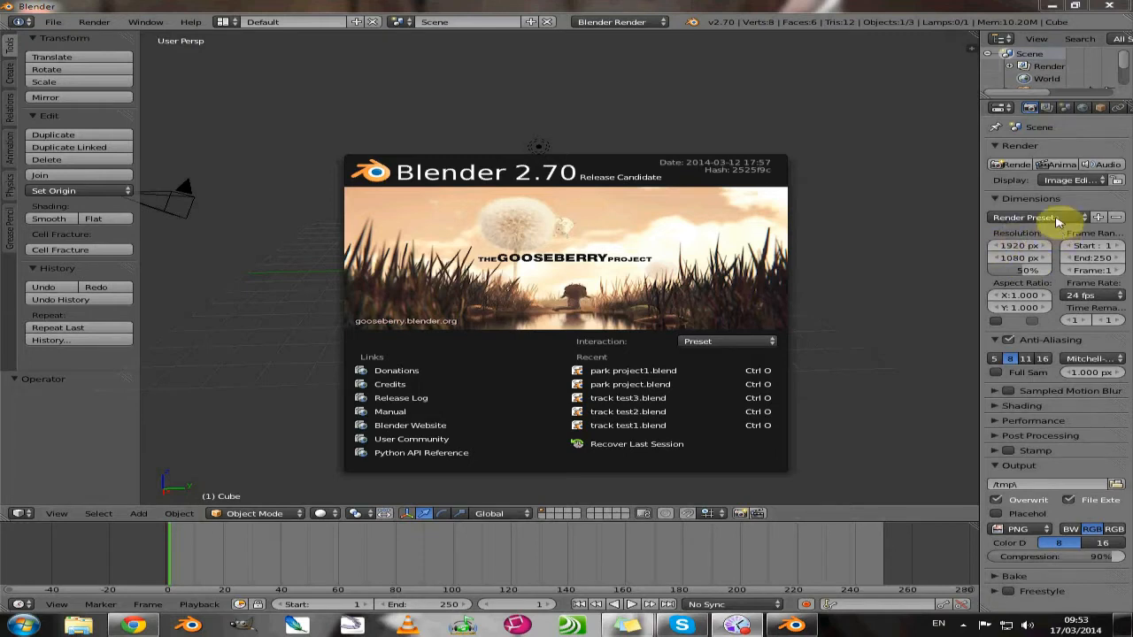
Set the render dimensions to the HDTV 720p preset with a frame rate of 30 fps
click(1059, 222)
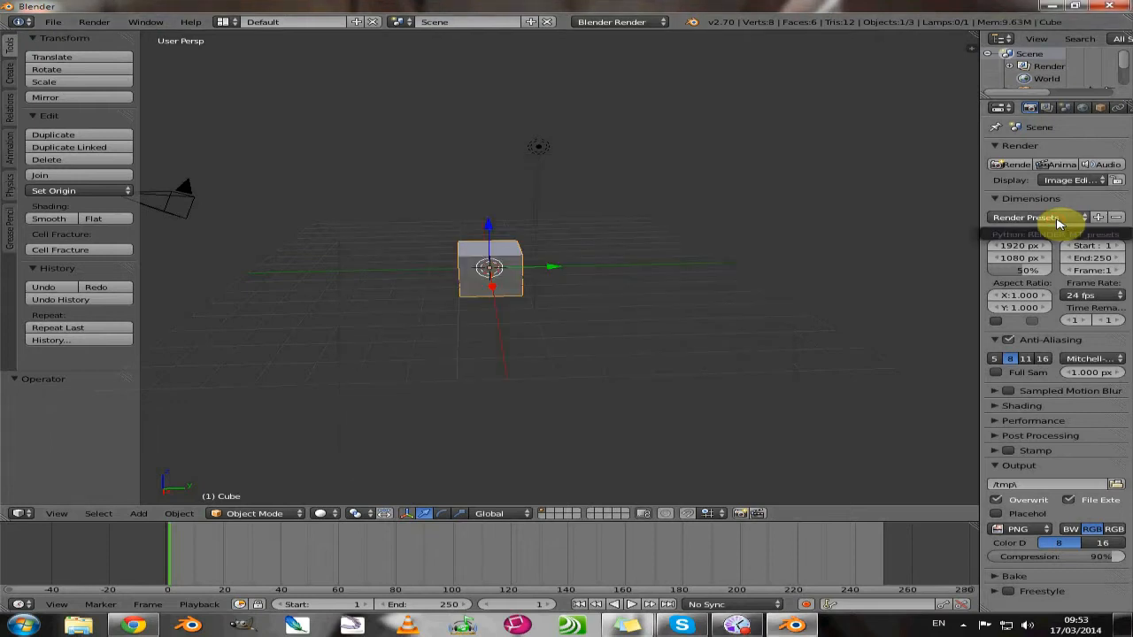
click(1057, 221)
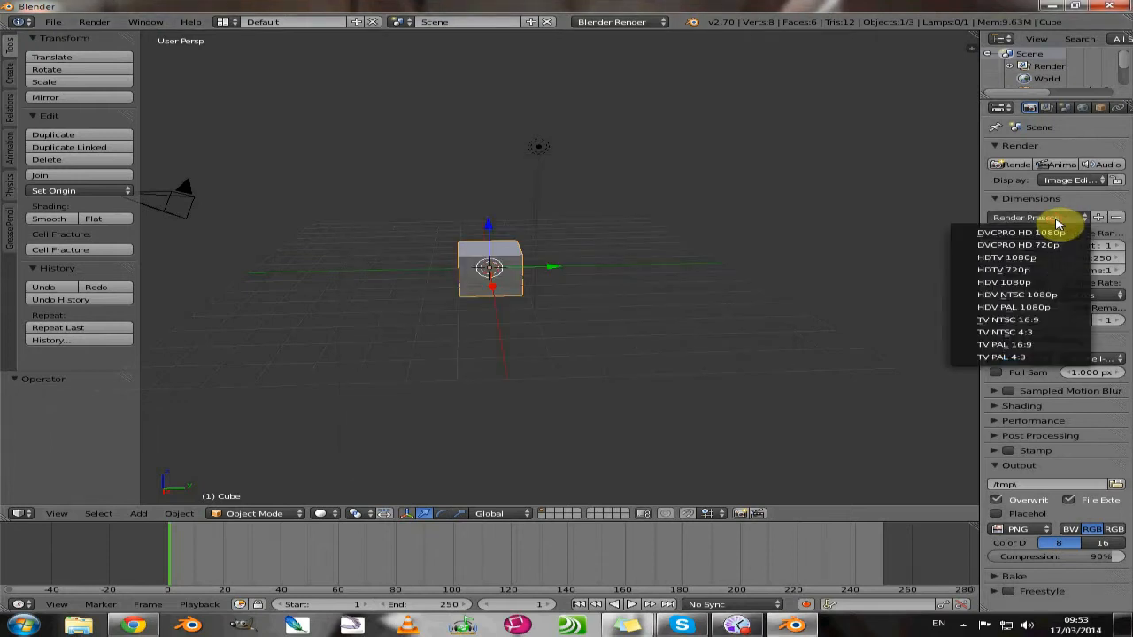
click(1019, 271)
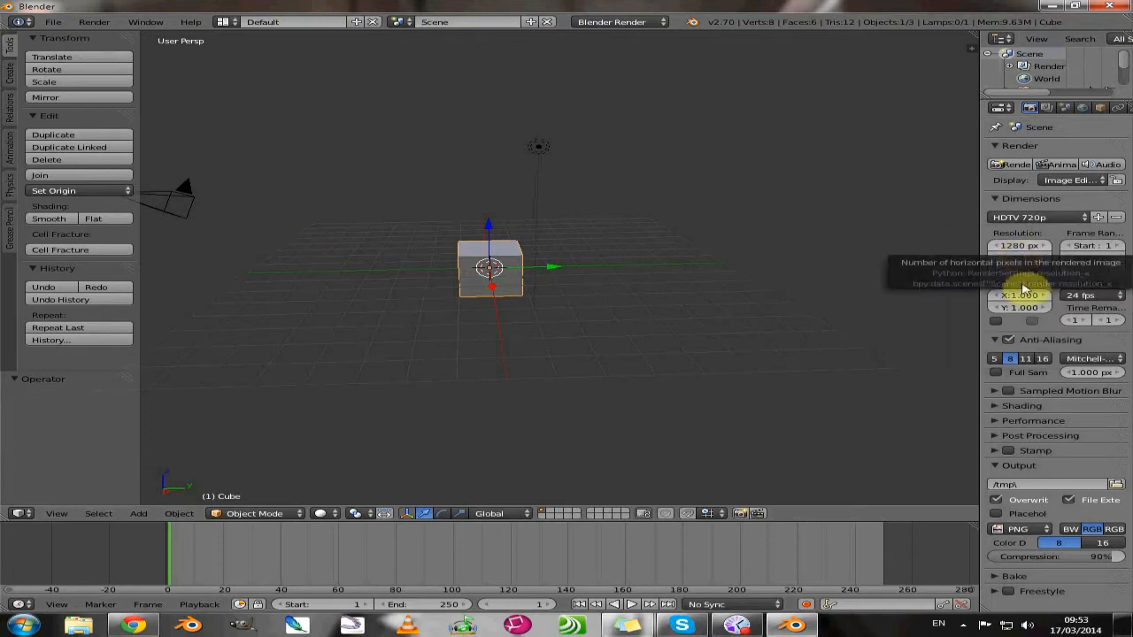
click(1083, 295)
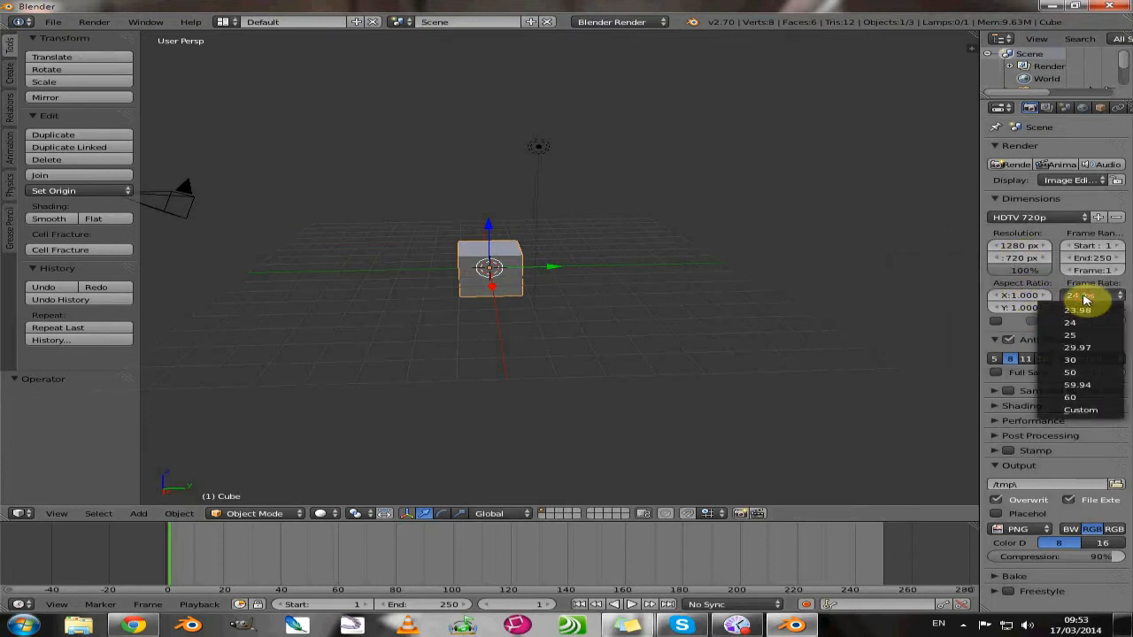
click(1069, 362)
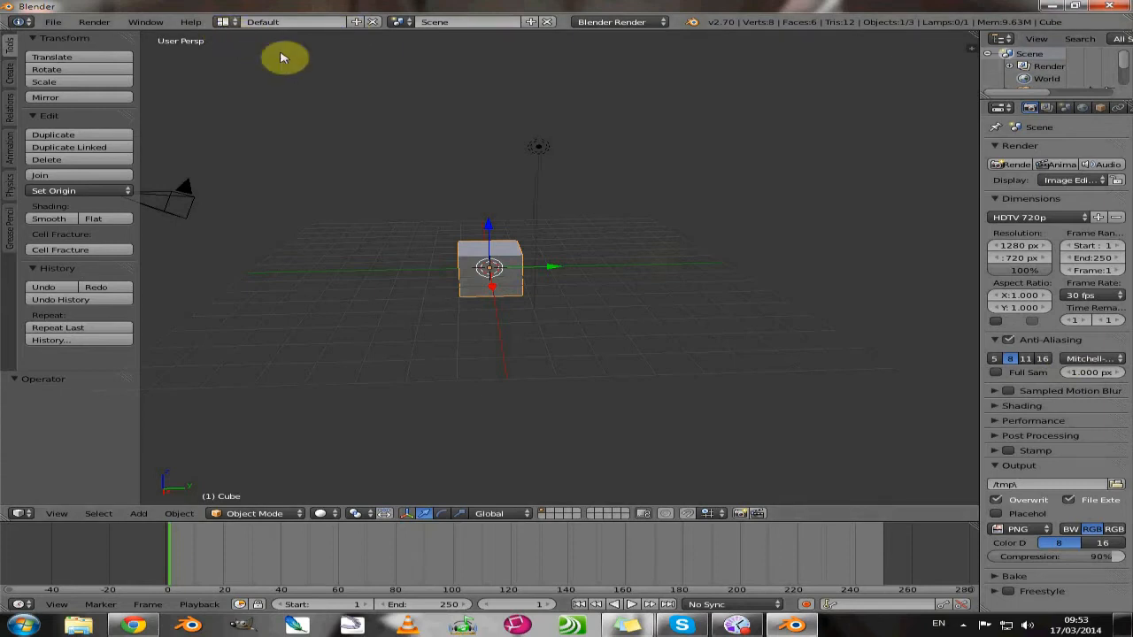
Switch to the Motion Tracking layout and open 0001.png from the image sequence1 folder as the movie clip
click(224, 23)
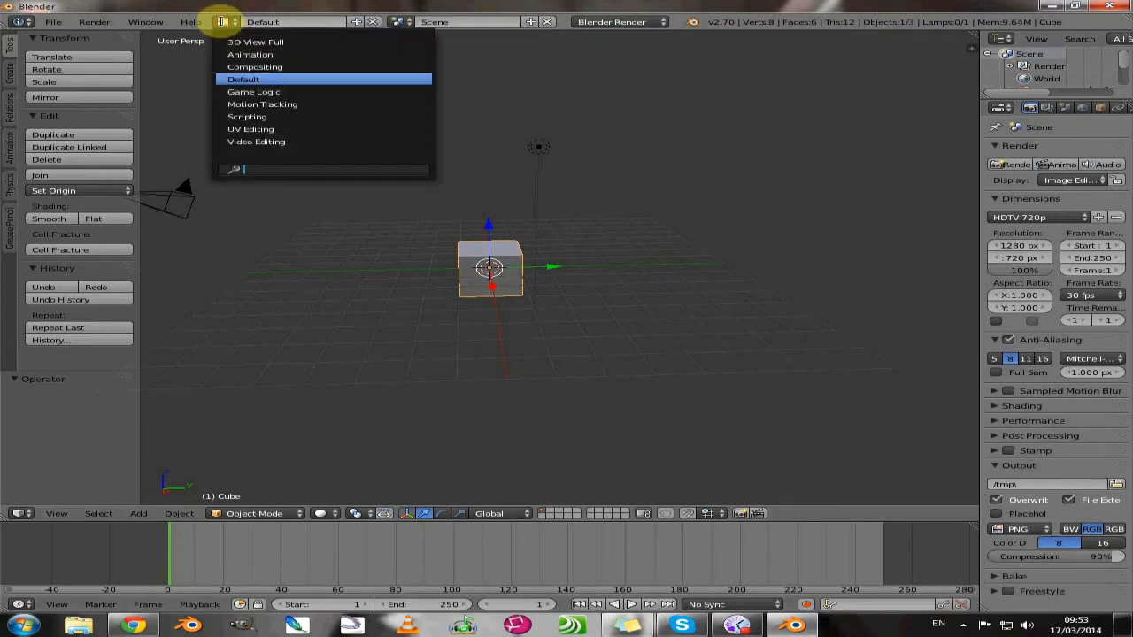
click(252, 105)
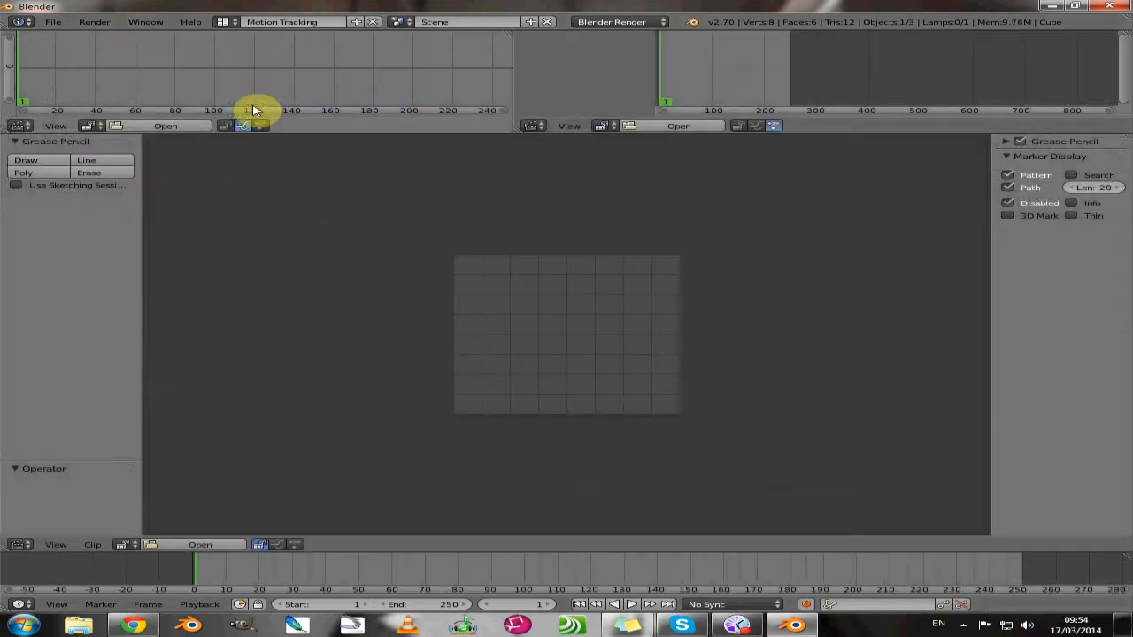
click(189, 549)
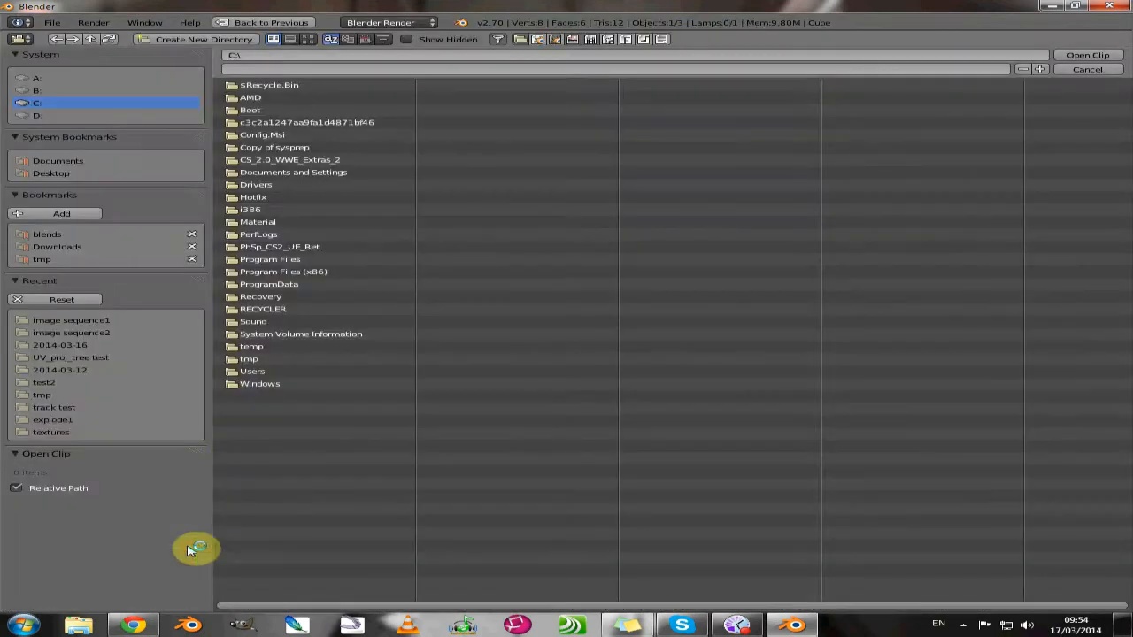
click(61, 322)
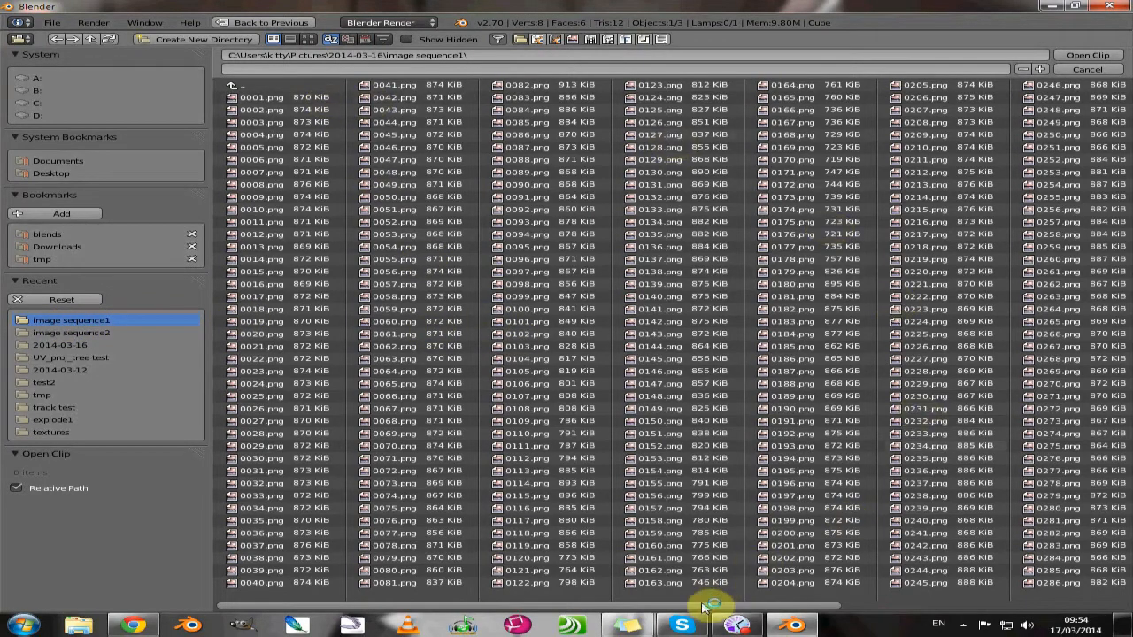
drag(834, 607, 1097, 613)
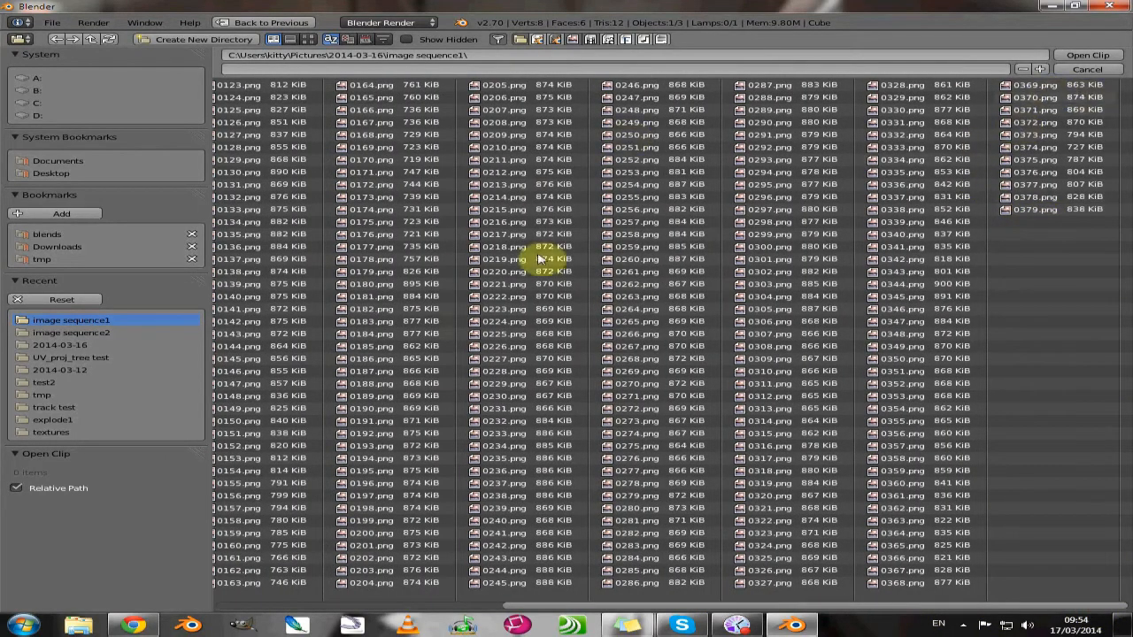
drag(569, 610, 224, 605)
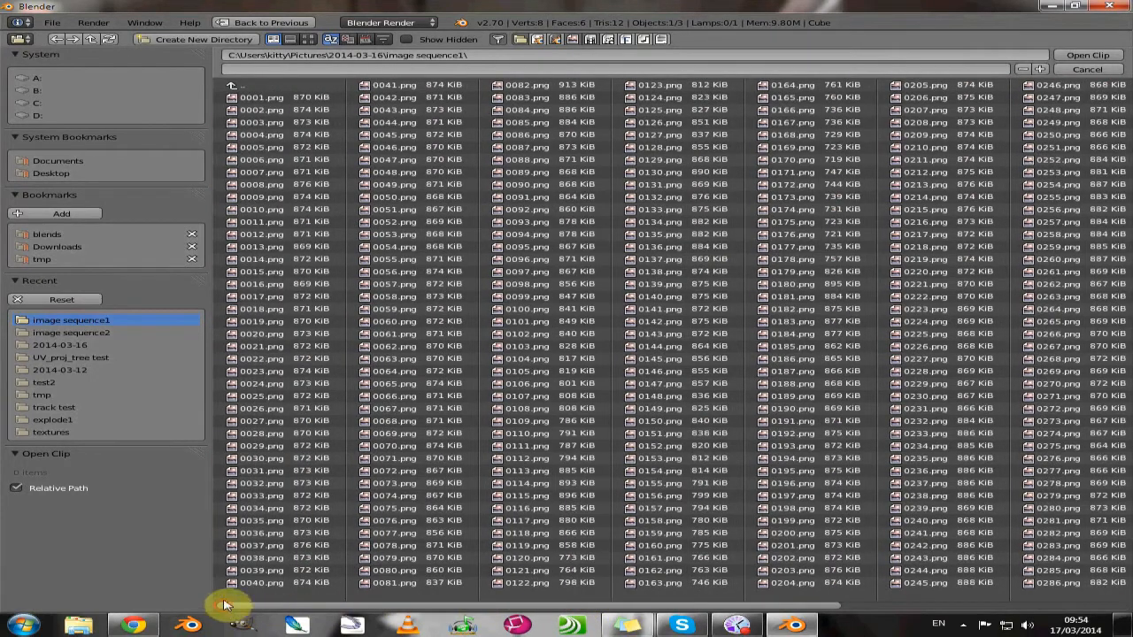
click(280, 99)
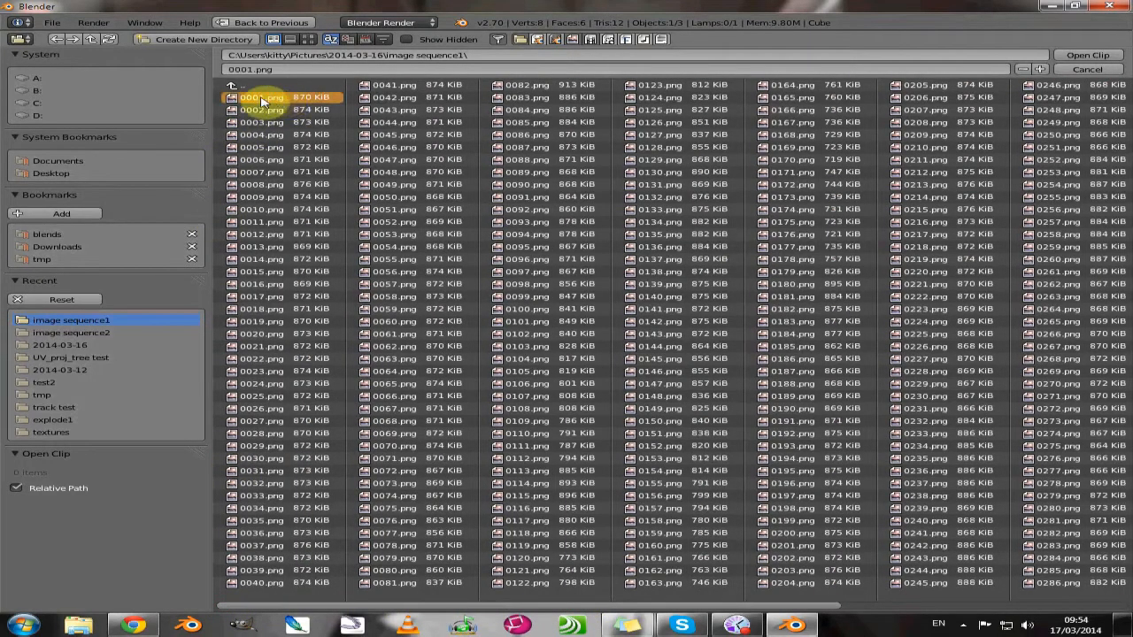
click(1087, 57)
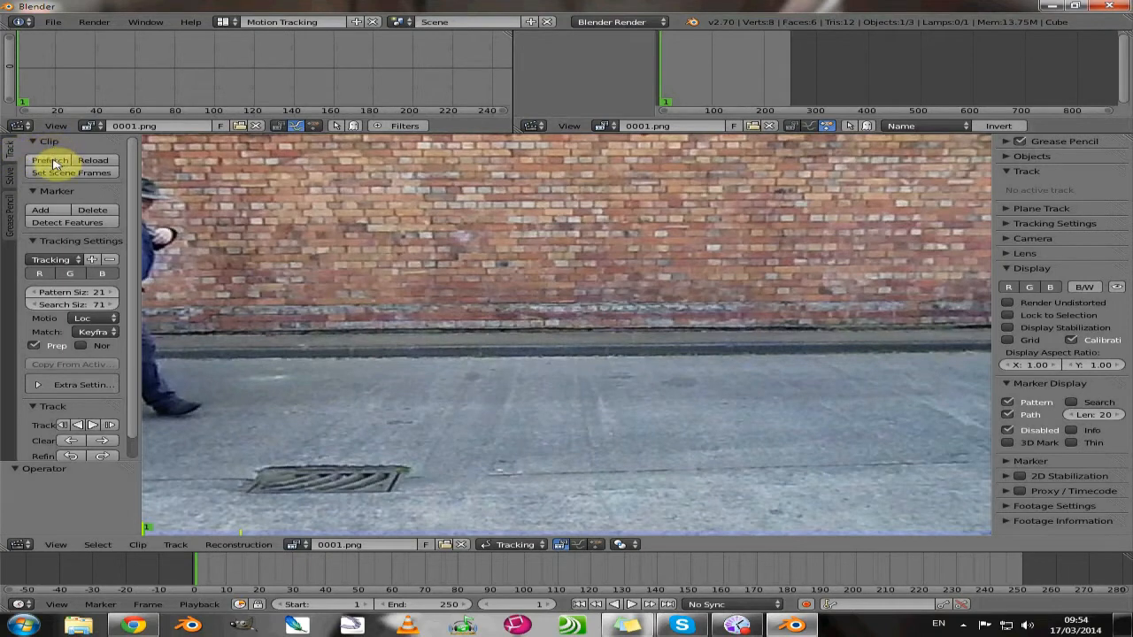
Prefetch the clip's frames into memory
click(55, 162)
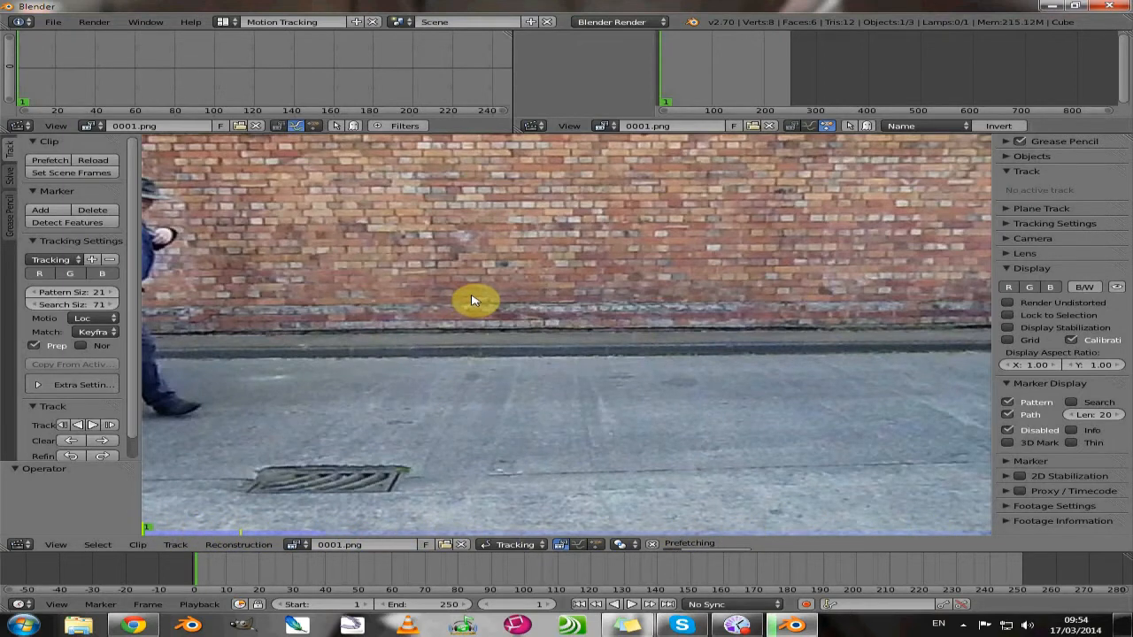
scroll(472, 301, down, 2)
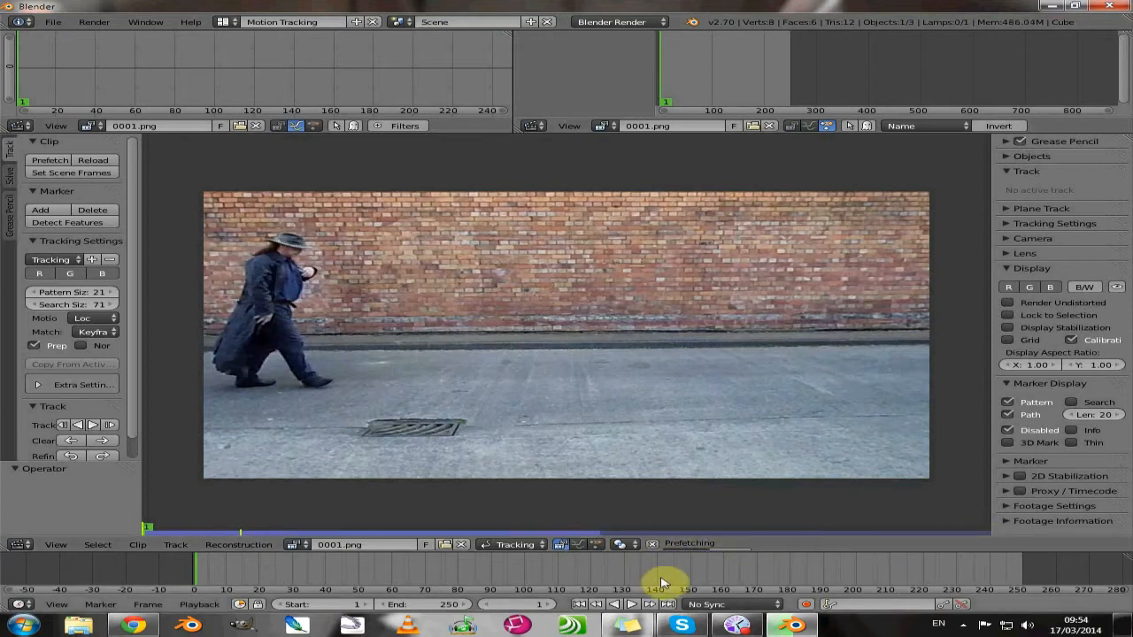
scroll(659, 584, down, 2)
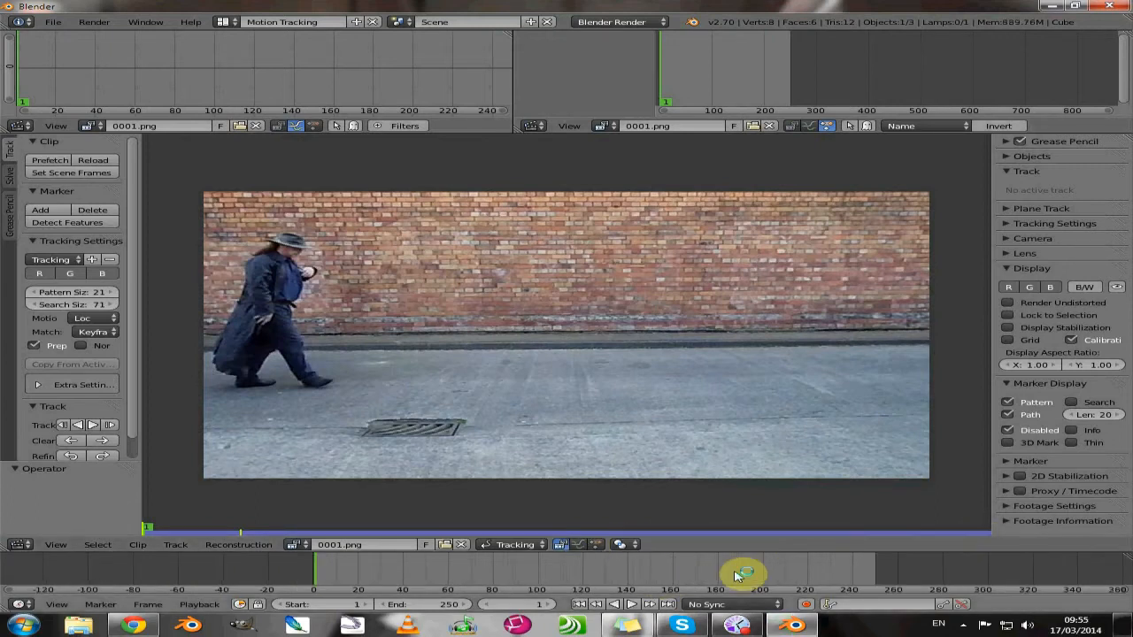
Set the scene's end frame to 379 and prefetch the clip again to cover the extended range
click(429, 605)
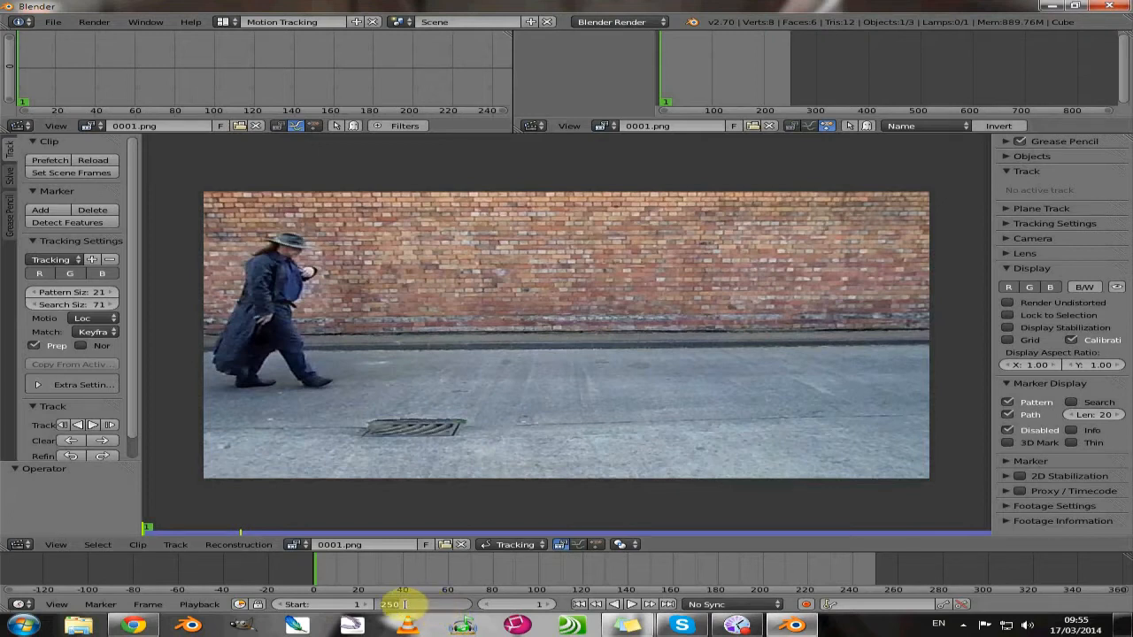
key(BackSpace)
text(379)
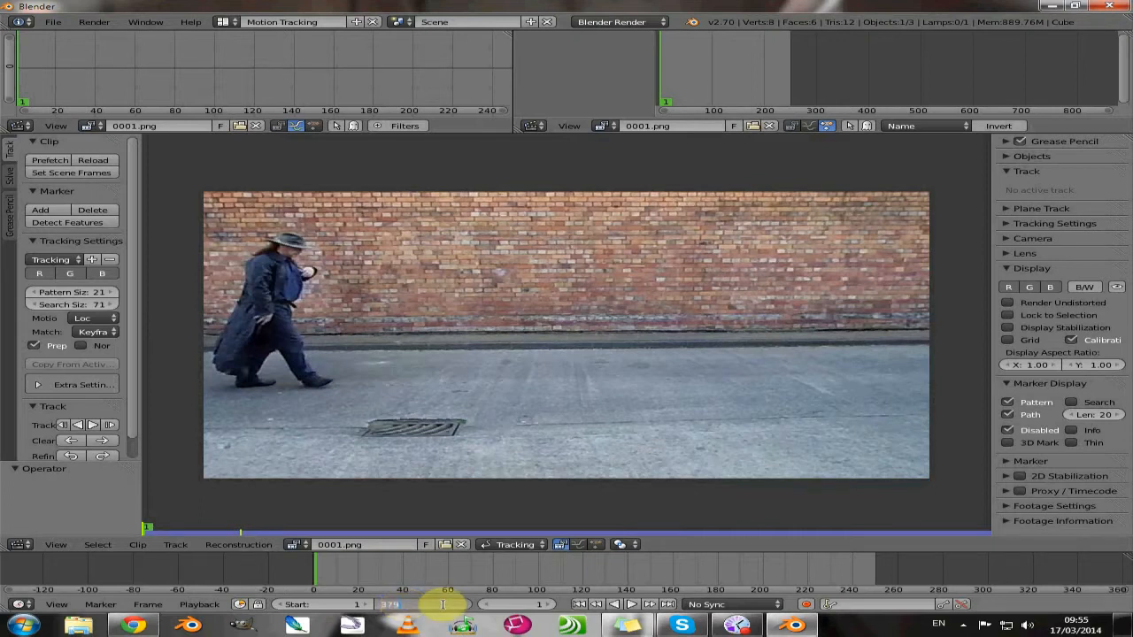
key(Return)
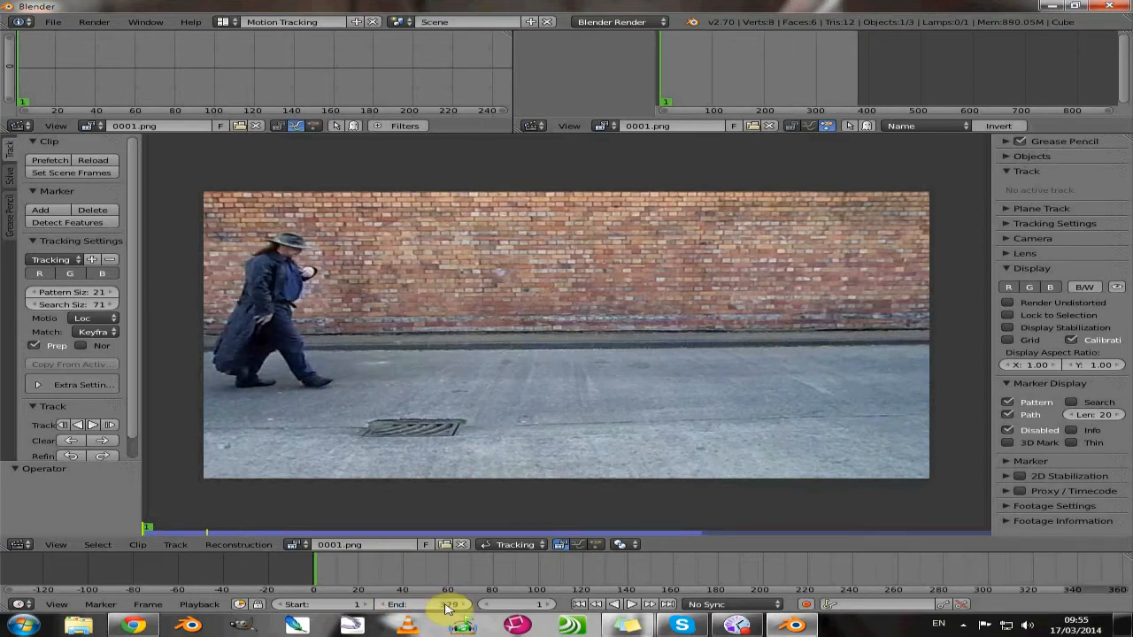
click(40, 160)
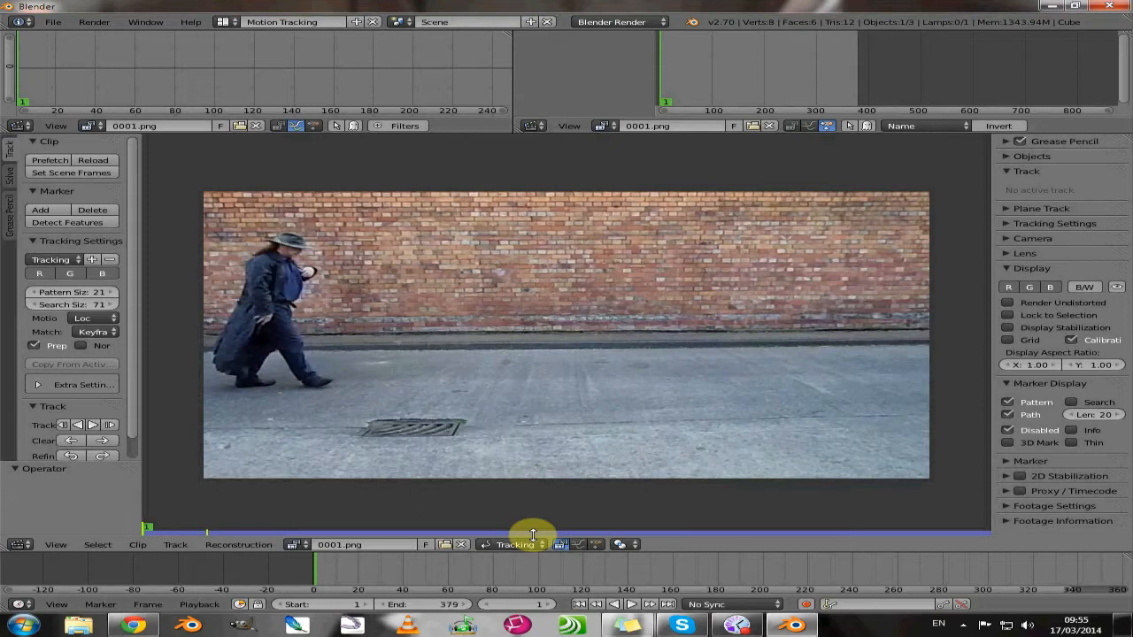
Play back the clip to preview the footage, stop it, and return to frame 1
key(alt+a)
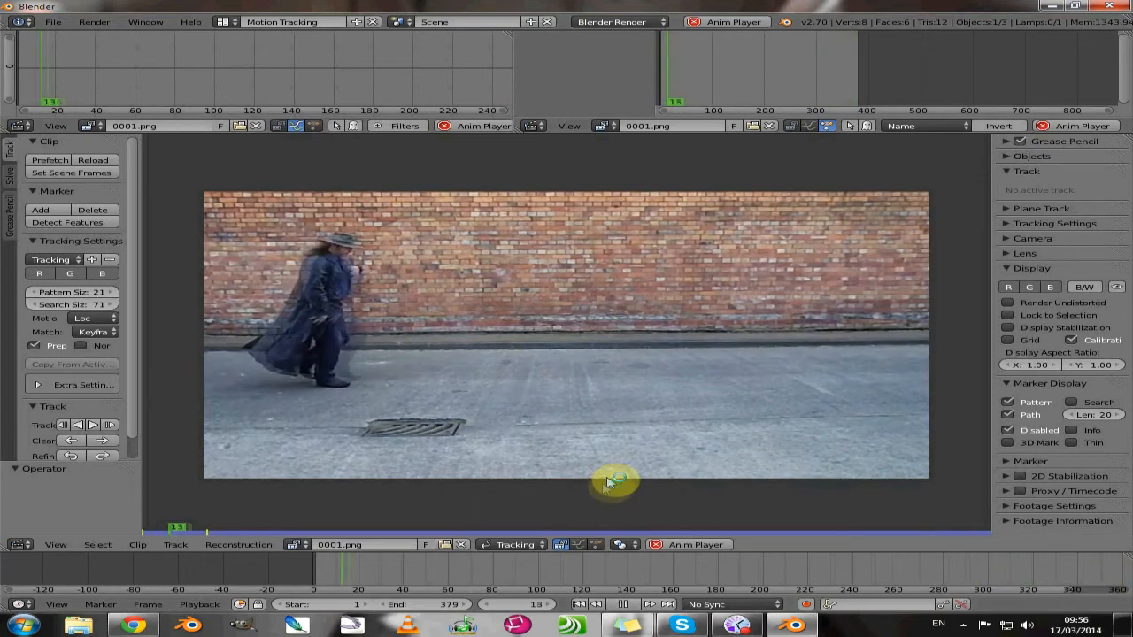
click(624, 604)
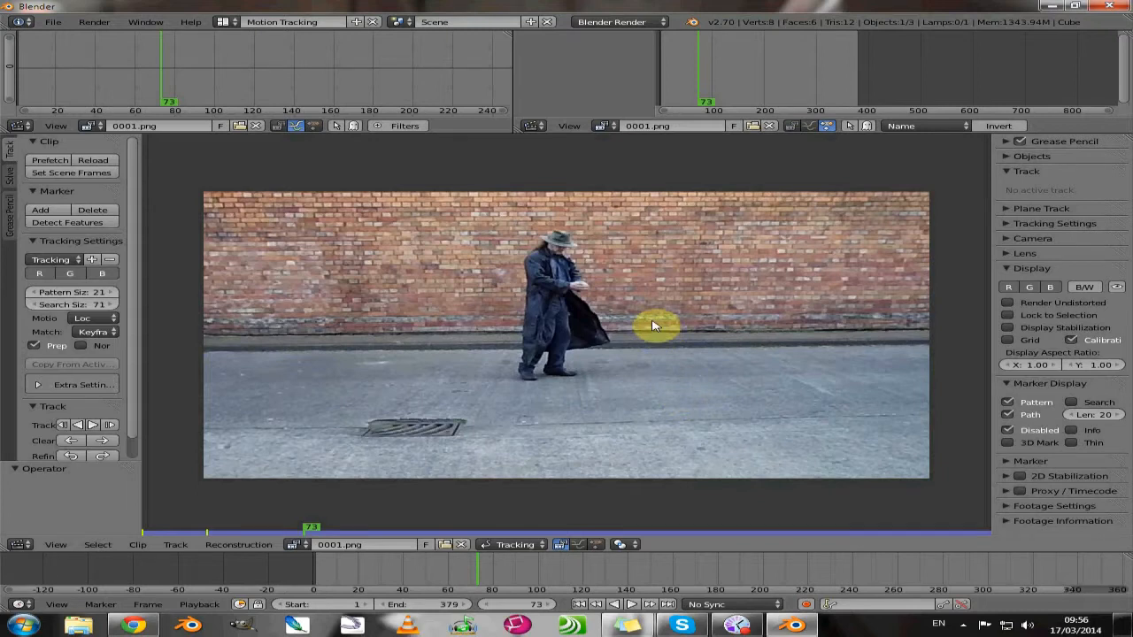
key(shift+Left)
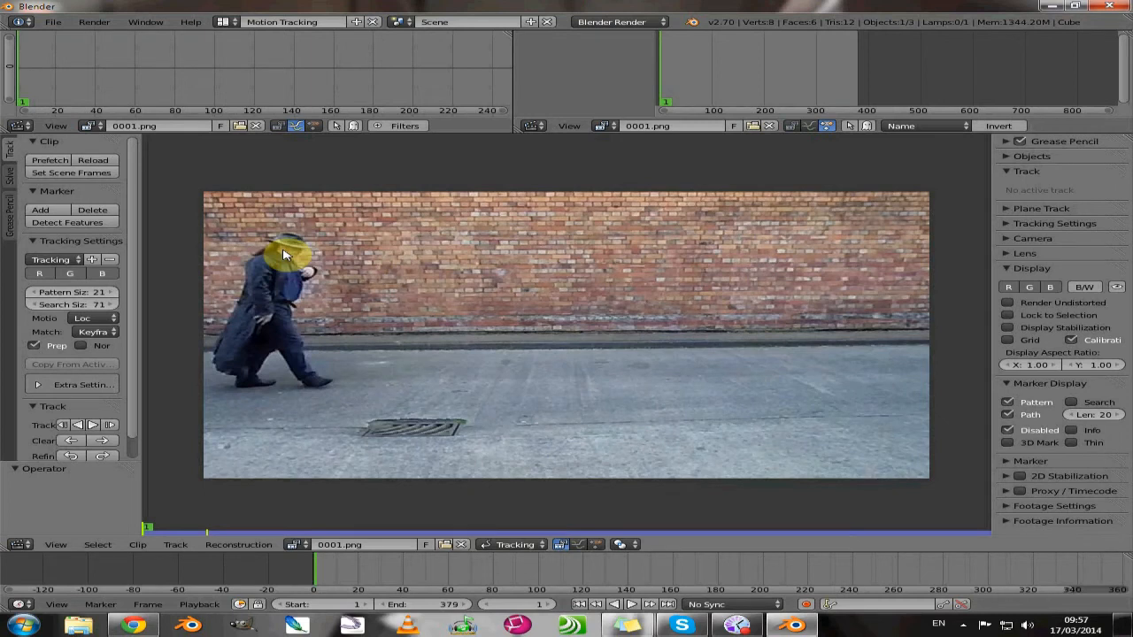
Add a tracking marker on the walking man's face, enlarge it about 2.29 times, and position it just below the hat brim
ctrl+click(284, 253)
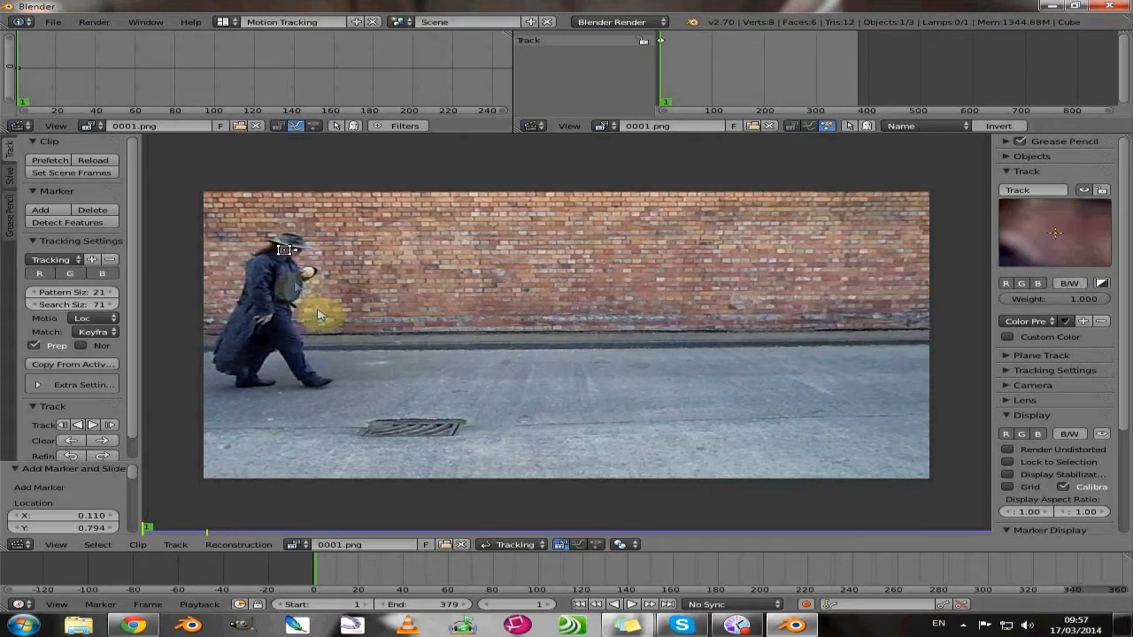
drag(284, 253, 281, 253)
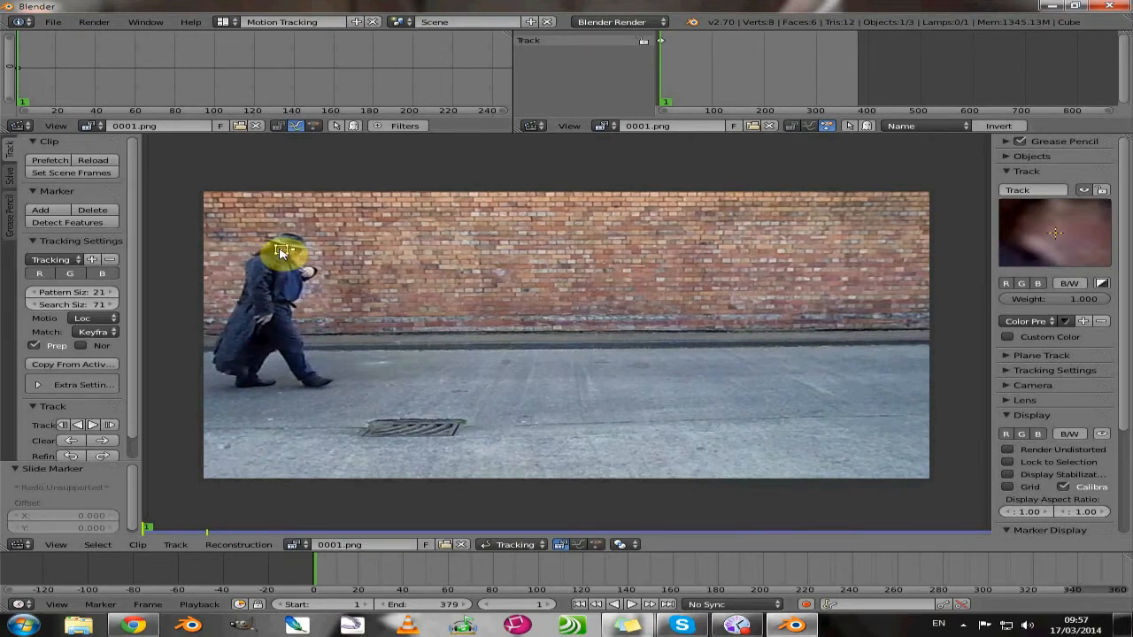
key(s)
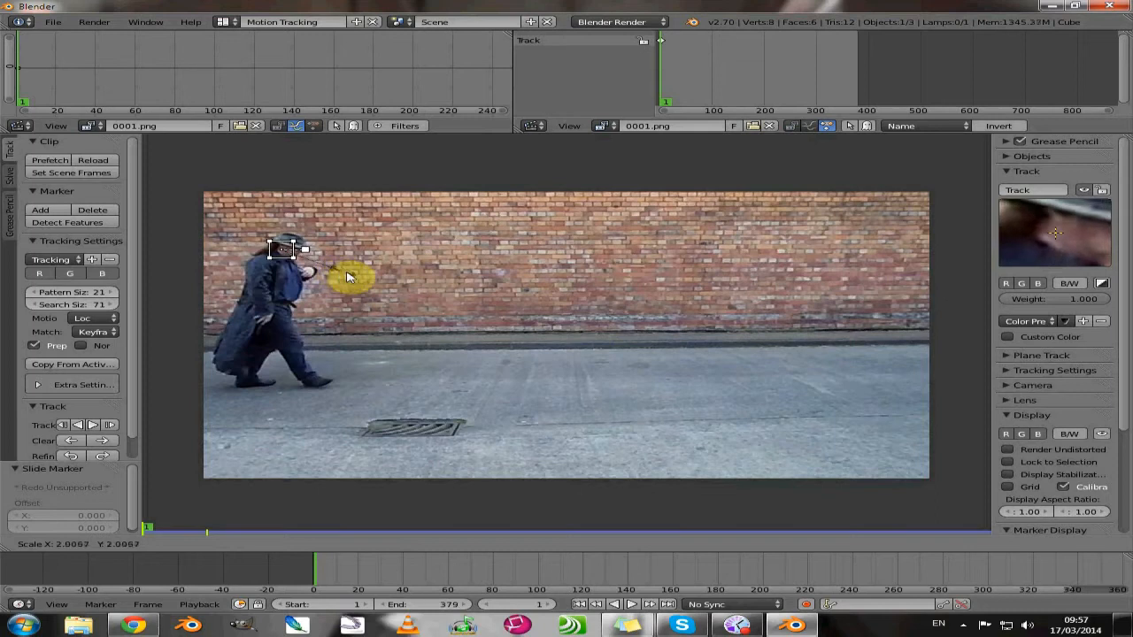
click(352, 280)
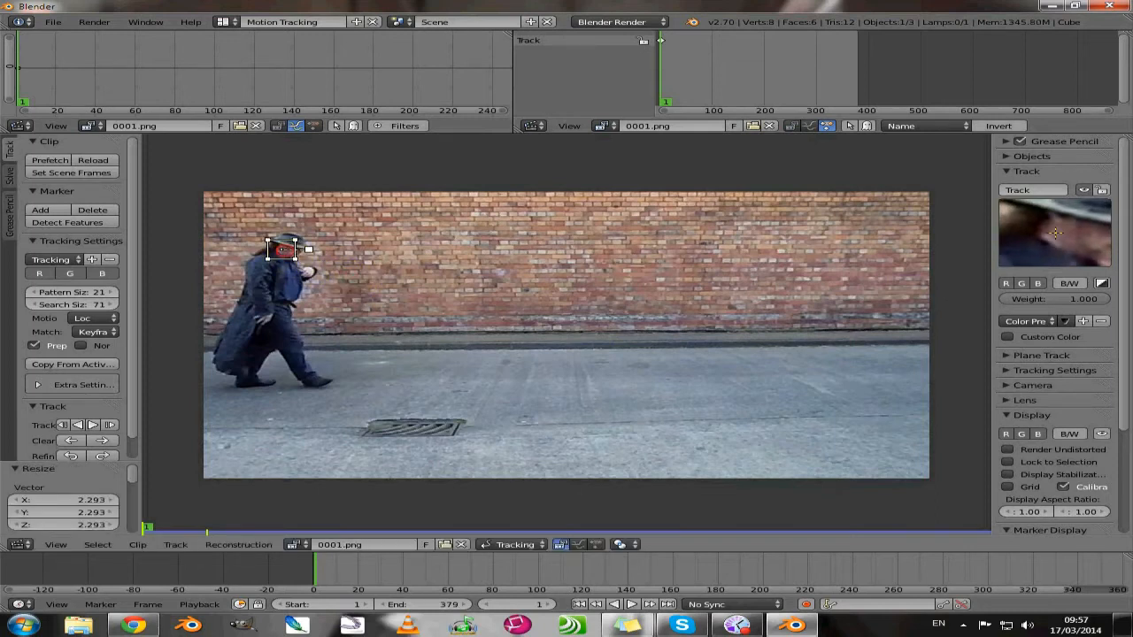
drag(287, 251, 283, 247)
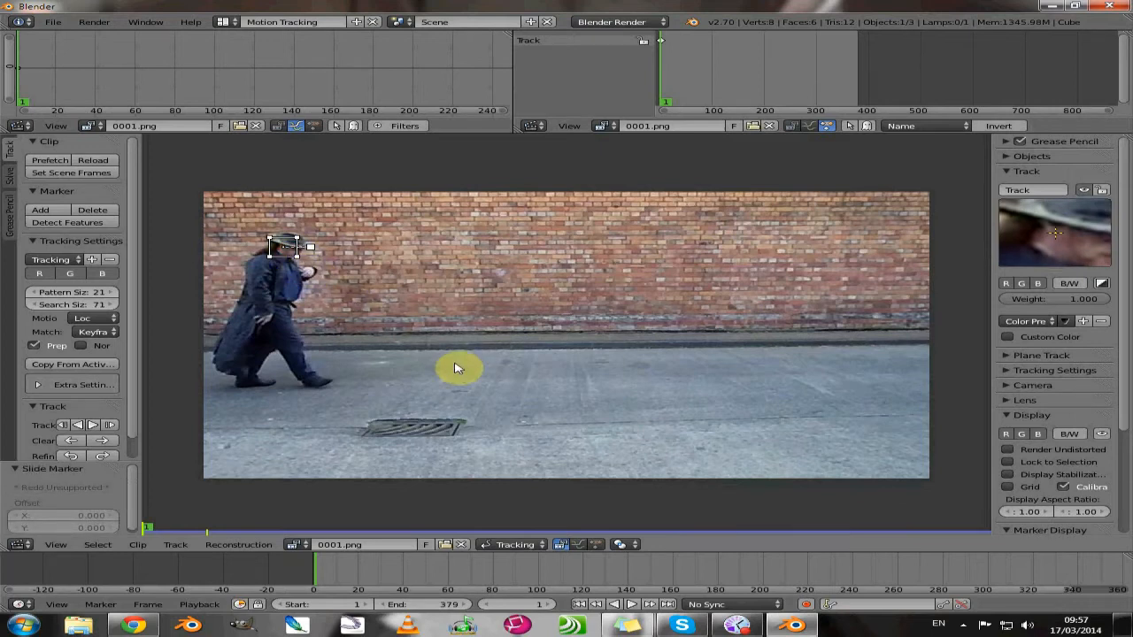
Track the face marker forward to frame 353, realigning it on the face wherever tracking stops
click(92, 426)
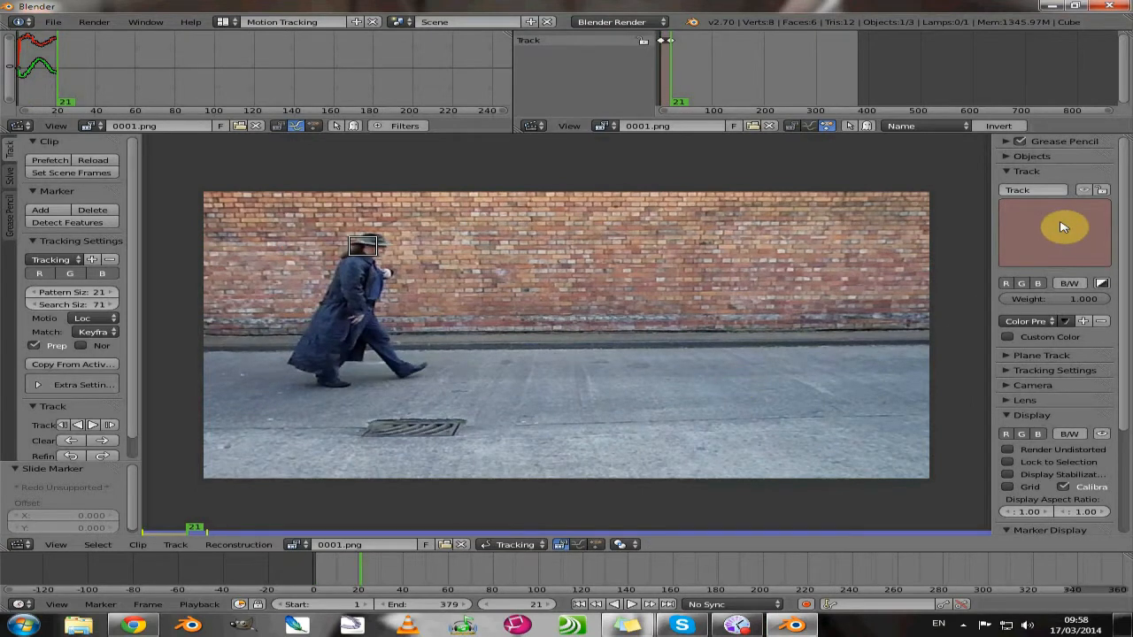
drag(1061, 228, 1023, 244)
drag(1088, 258, 1050, 271)
click(99, 426)
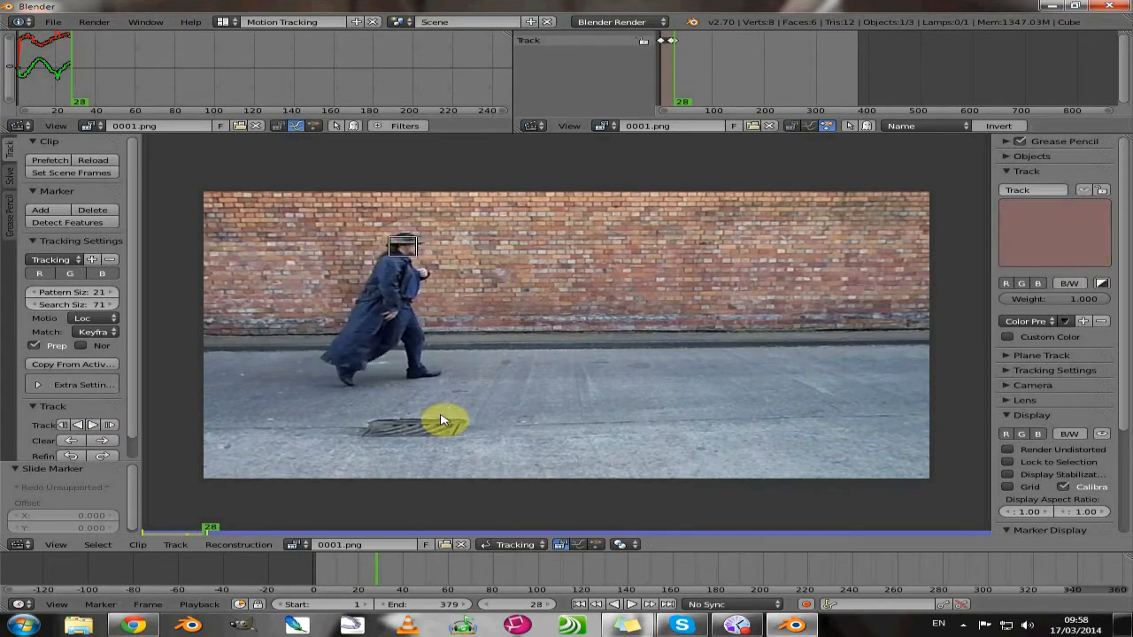
mouse_move(1064, 232)
mouse_down()
mouse_move(1032, 240)
mouse_move(1053, 239)
mouse_up()
click(98, 426)
click(95, 426)
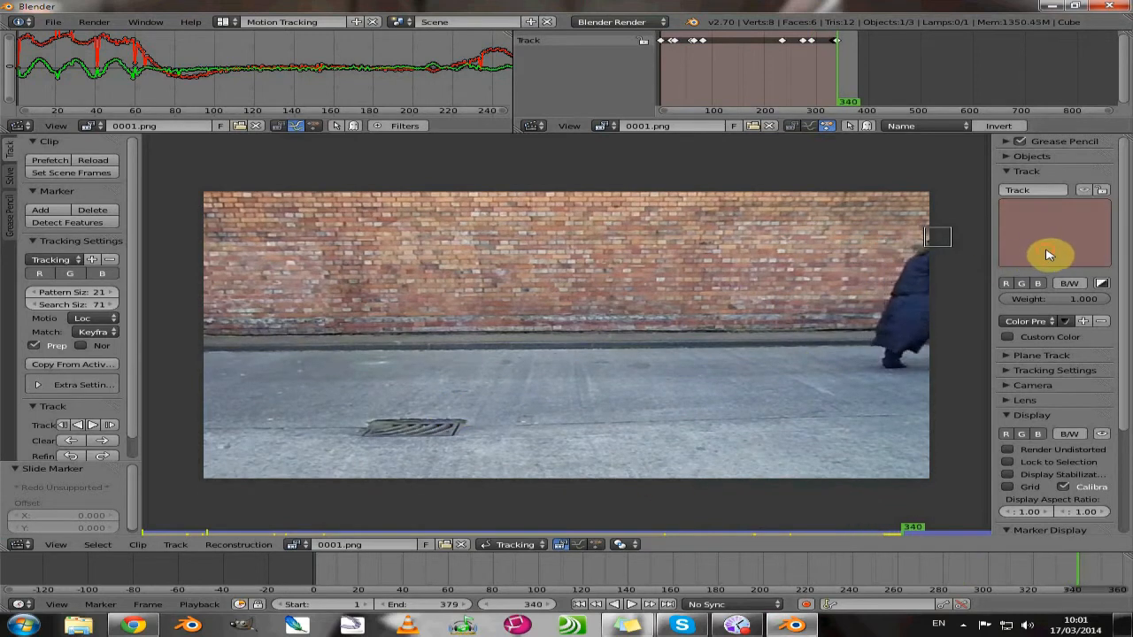
scroll(885, 301, down, 2)
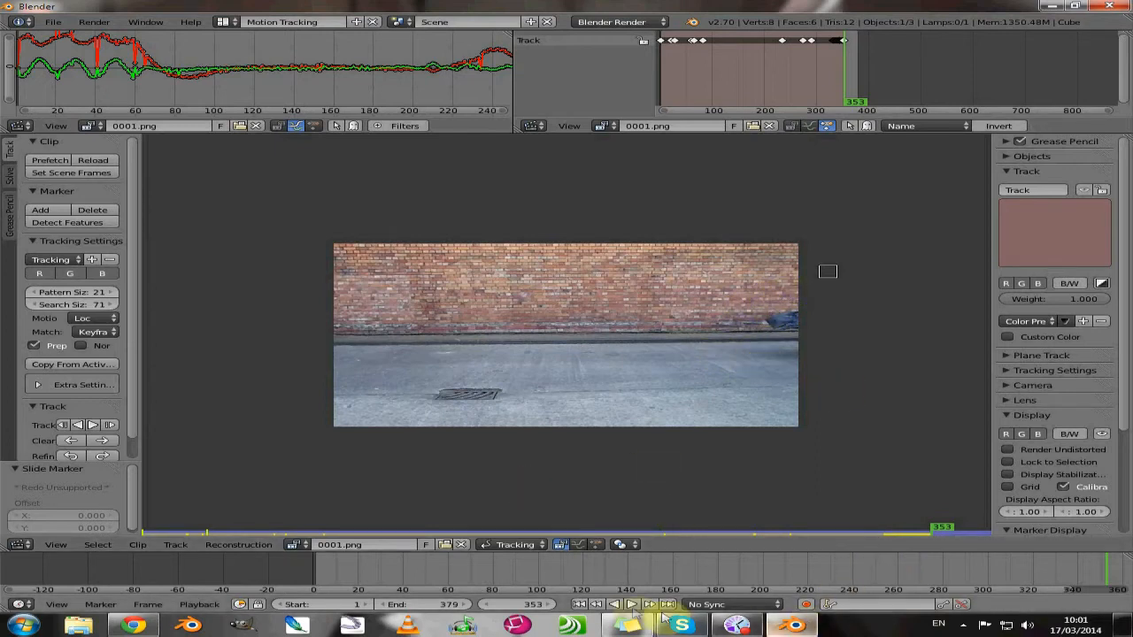
Return to frame 1 and hide the face track on the walking man
click(578, 605)
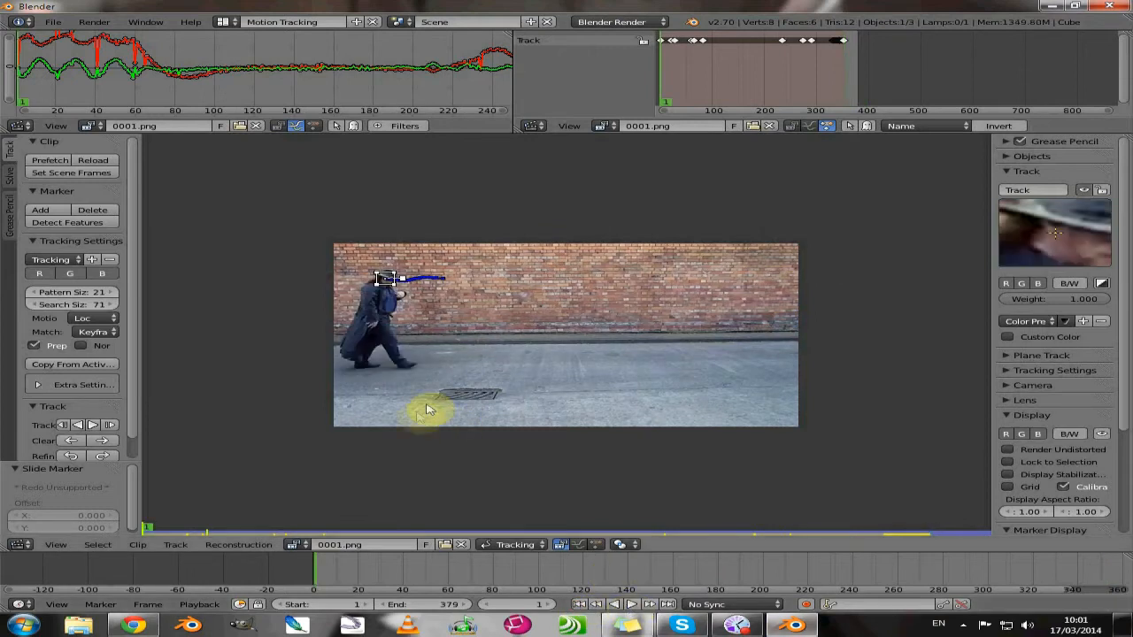
scroll(380, 416, up, 4)
scroll(341, 405, down, 2)
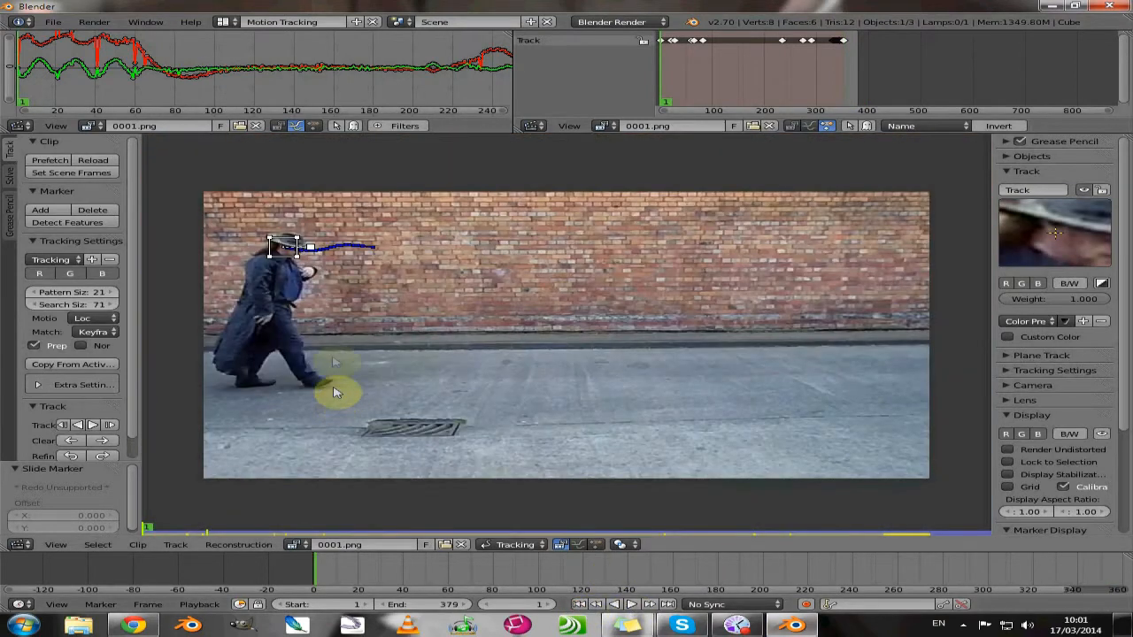
middle_drag(328, 331, 607, 334)
scroll(619, 329, up, 4)
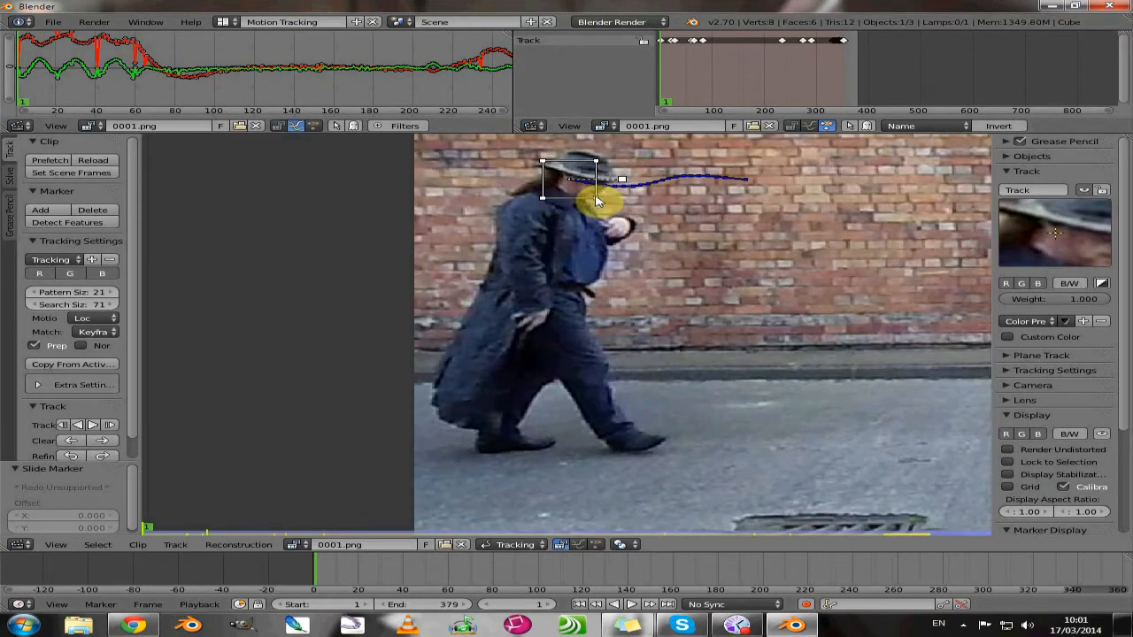
key(h)
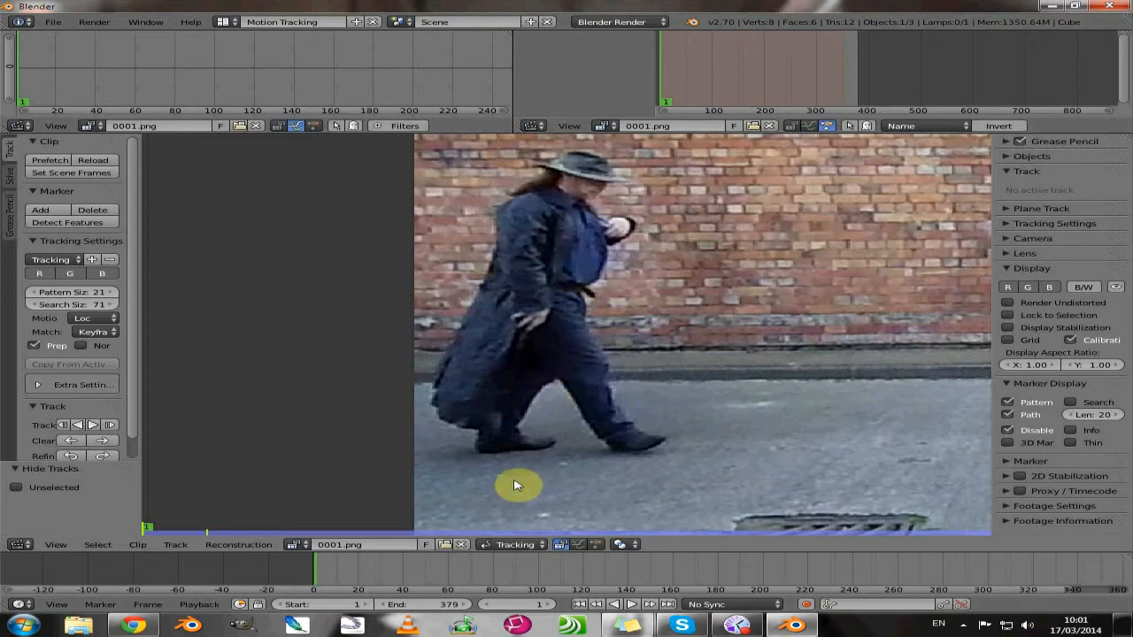
Switch the clip editor from Tracking to Mask mode
click(508, 546)
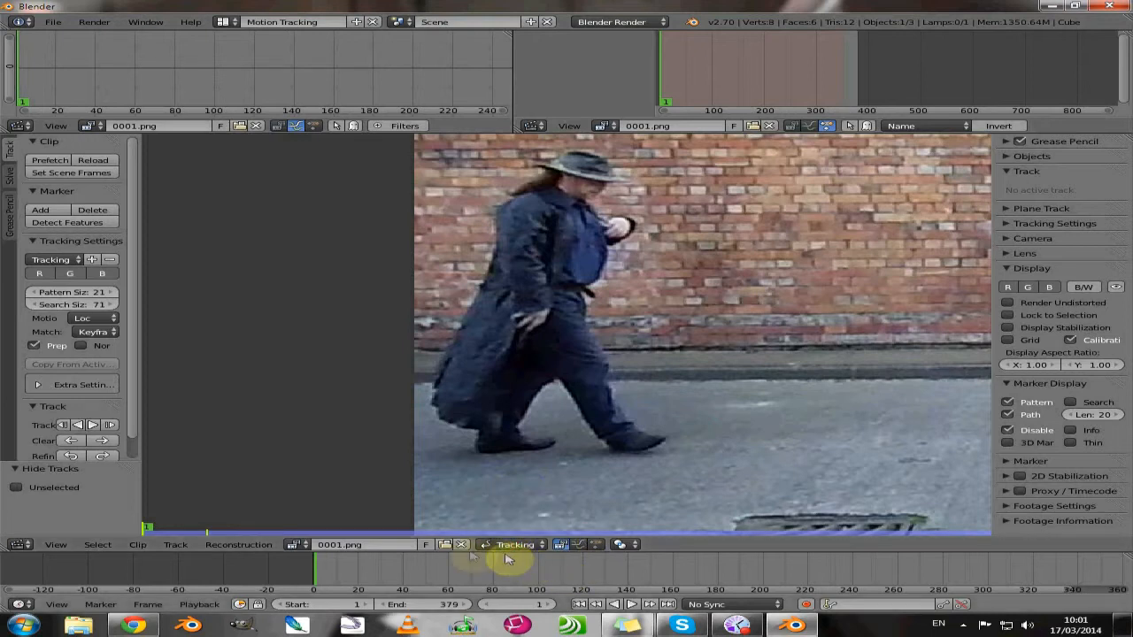
click(498, 544)
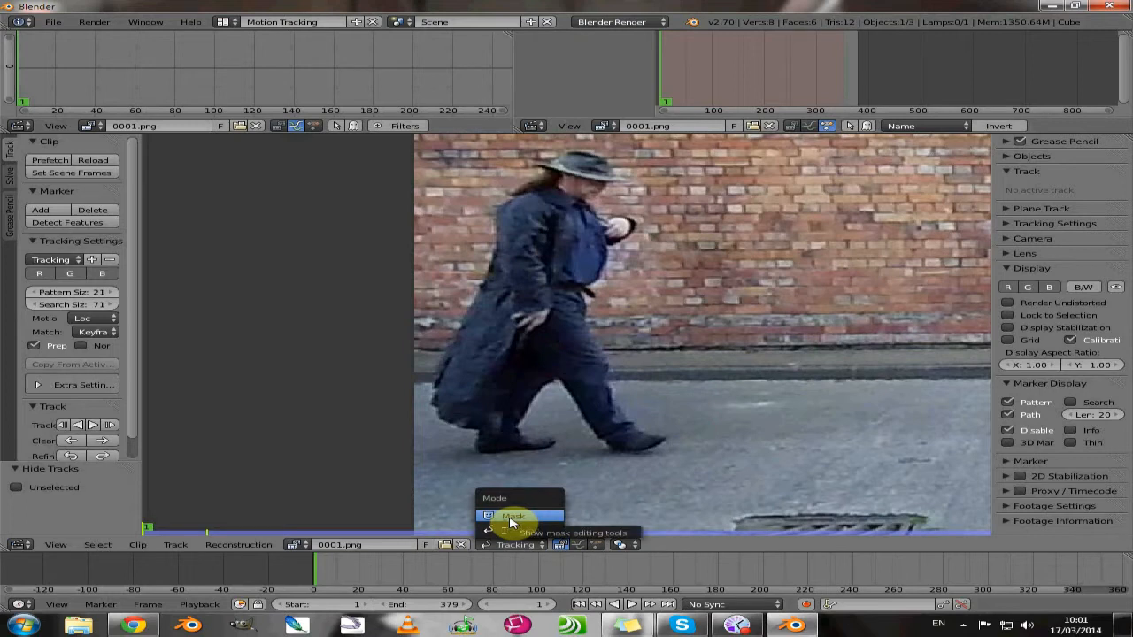
click(510, 519)
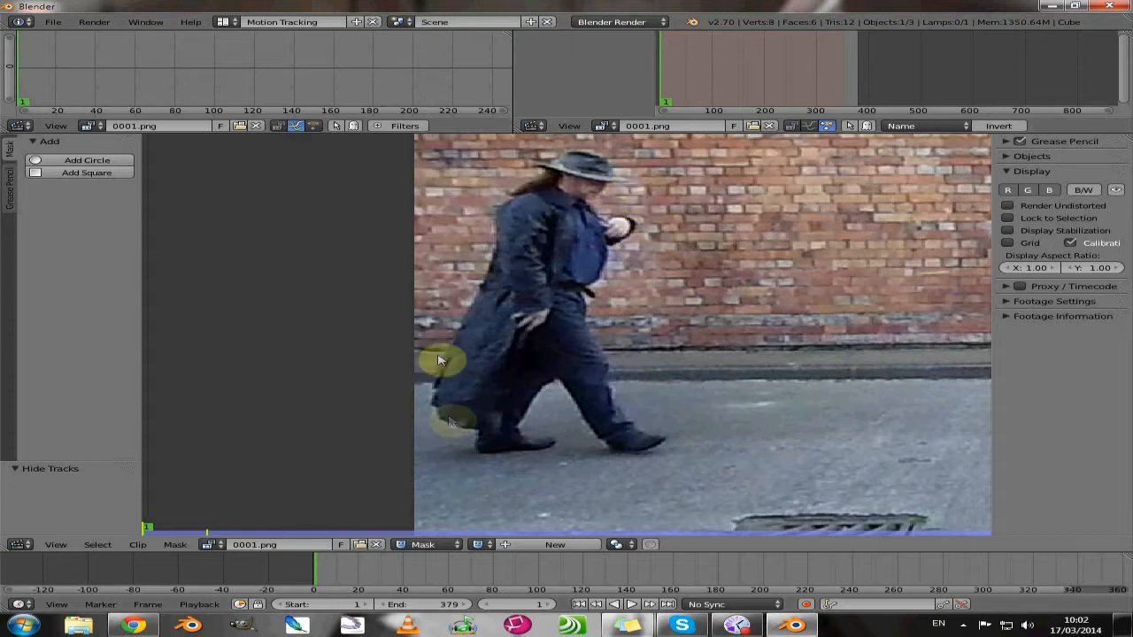
click(570, 419)
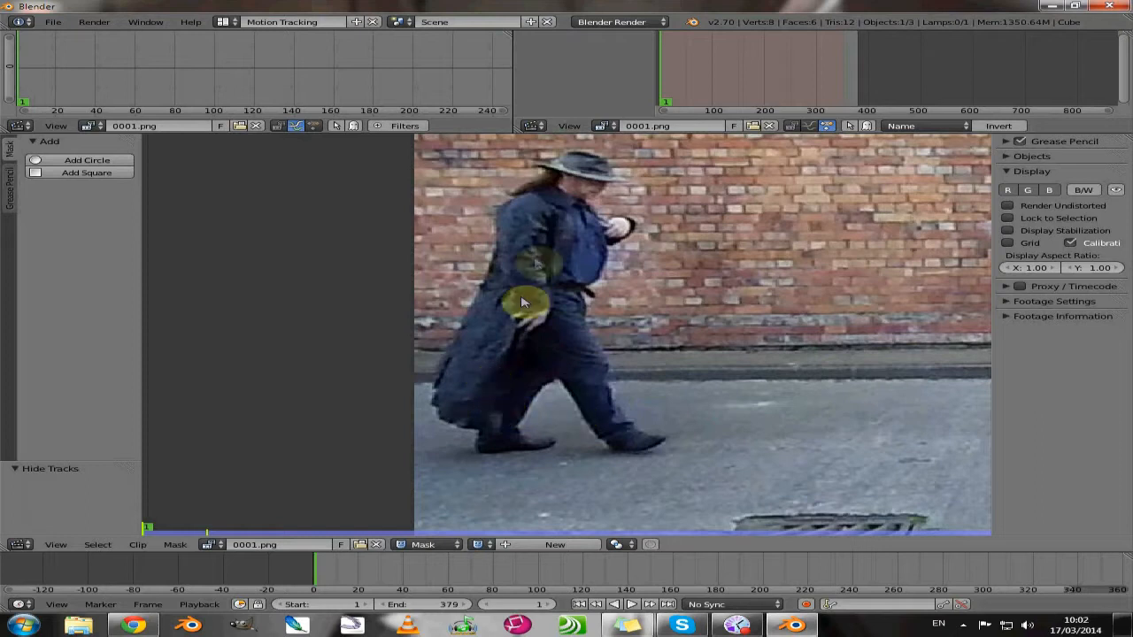
Start a mask spline with two points down the man's upper back and fit the first one to the coat's shoulder
ctrl+click(505, 199)
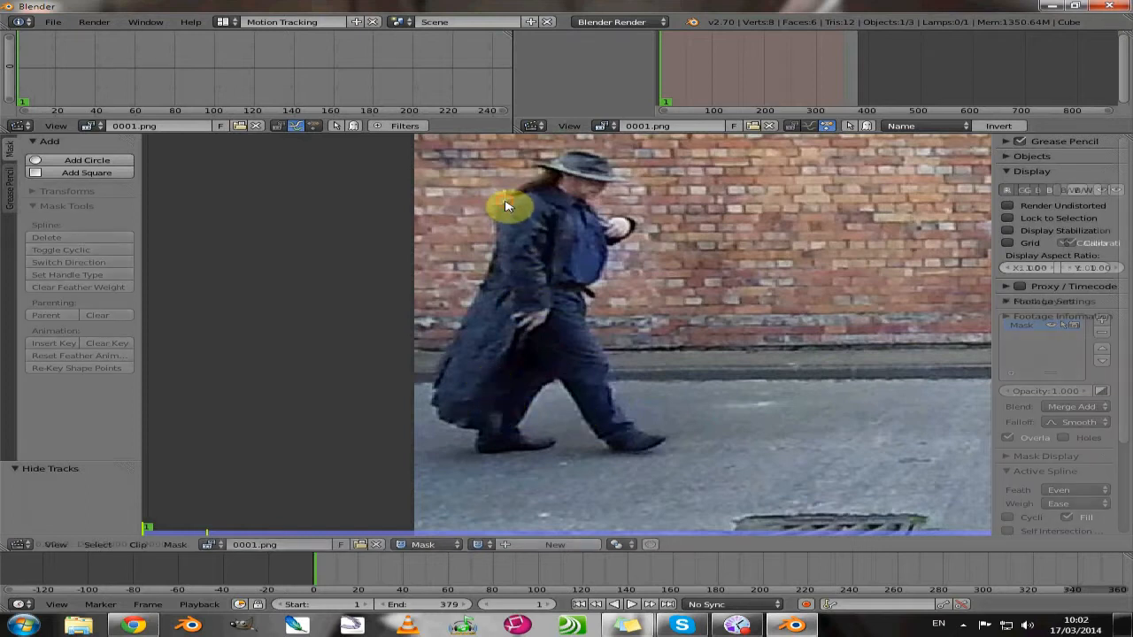
ctrl+click(482, 241)
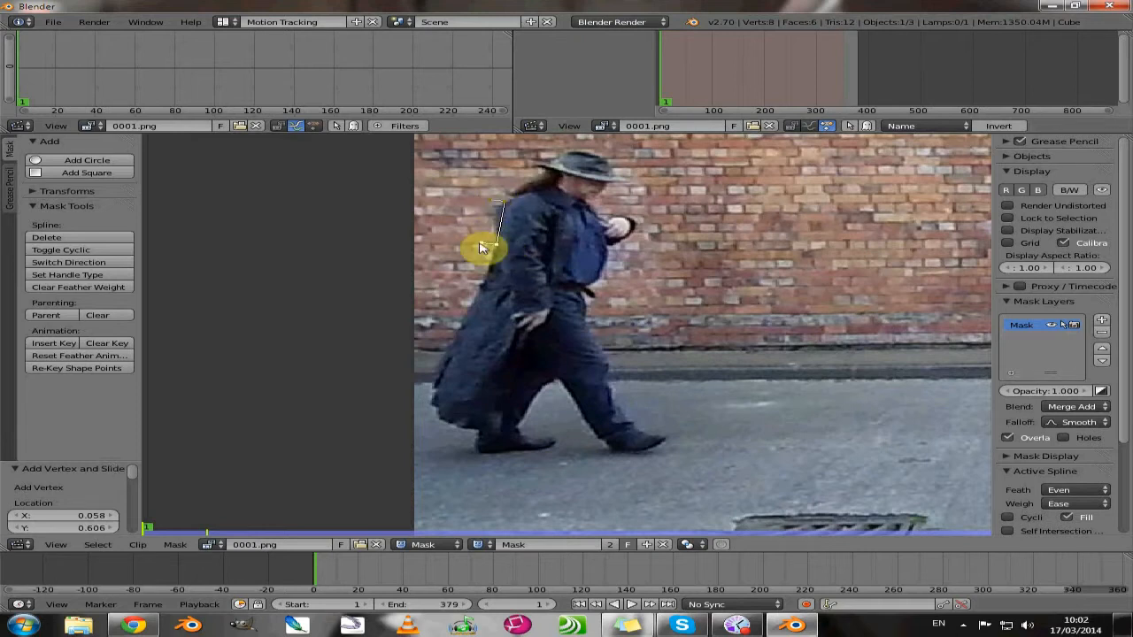
right_click(495, 201)
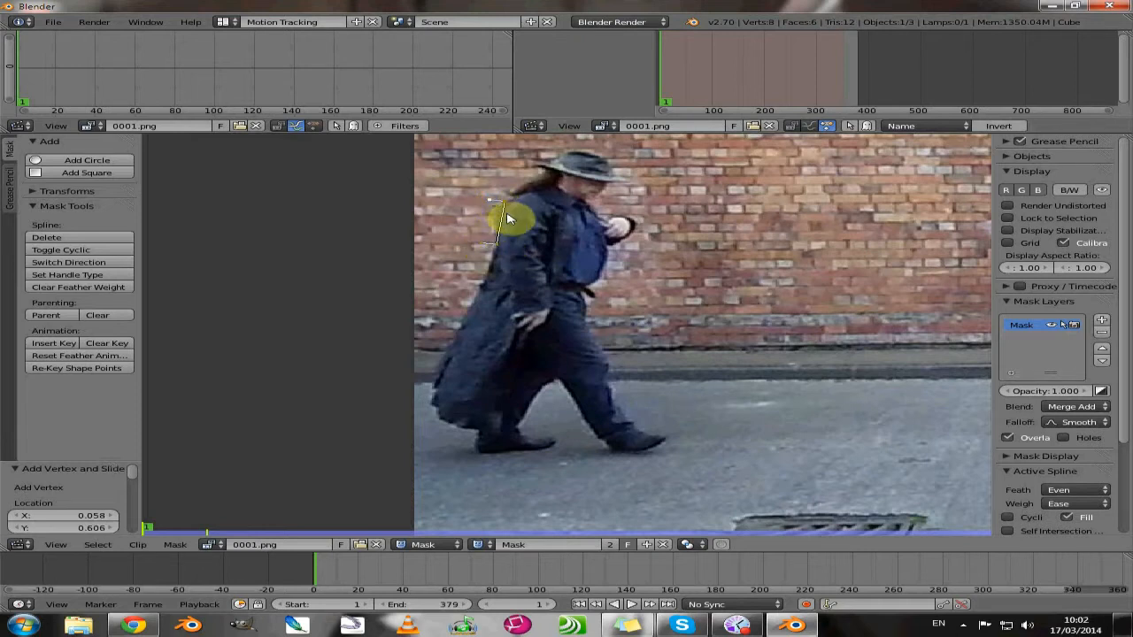
key(g)
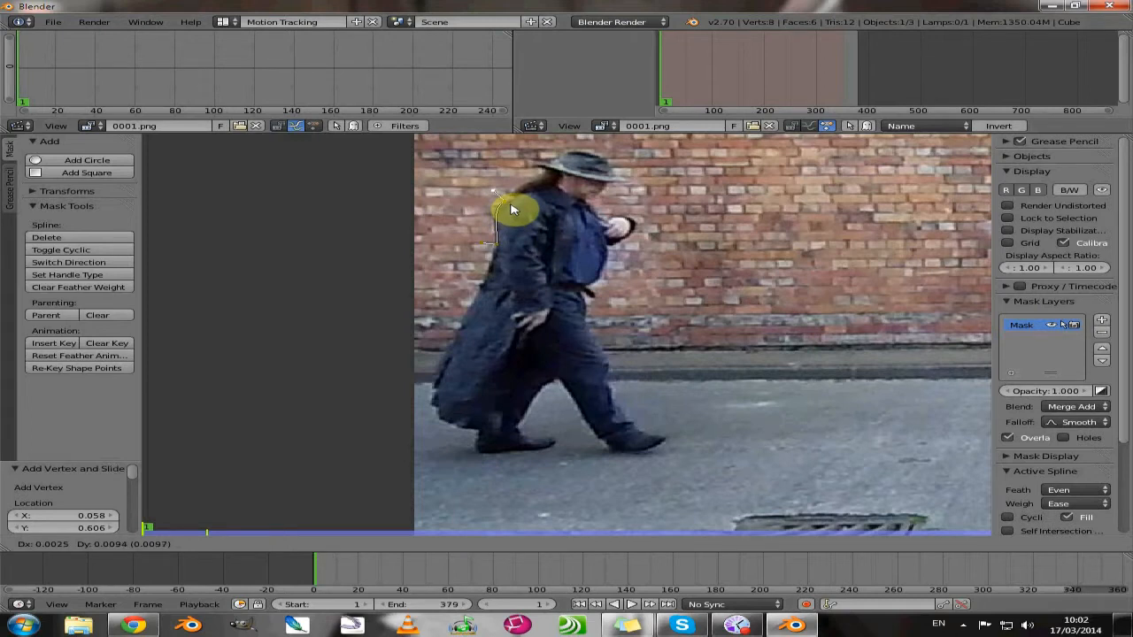
click(512, 209)
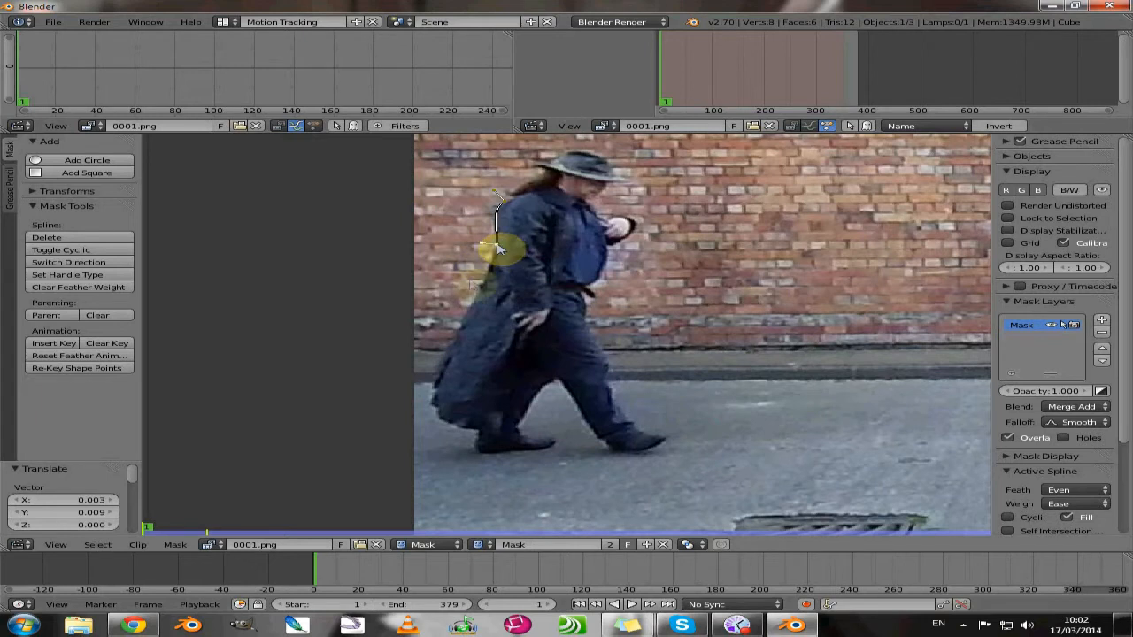
Extend the mask spline down the back edge of the coat to near its lower rear corner, adjusting the points to the outline
ctrl+click(469, 314)
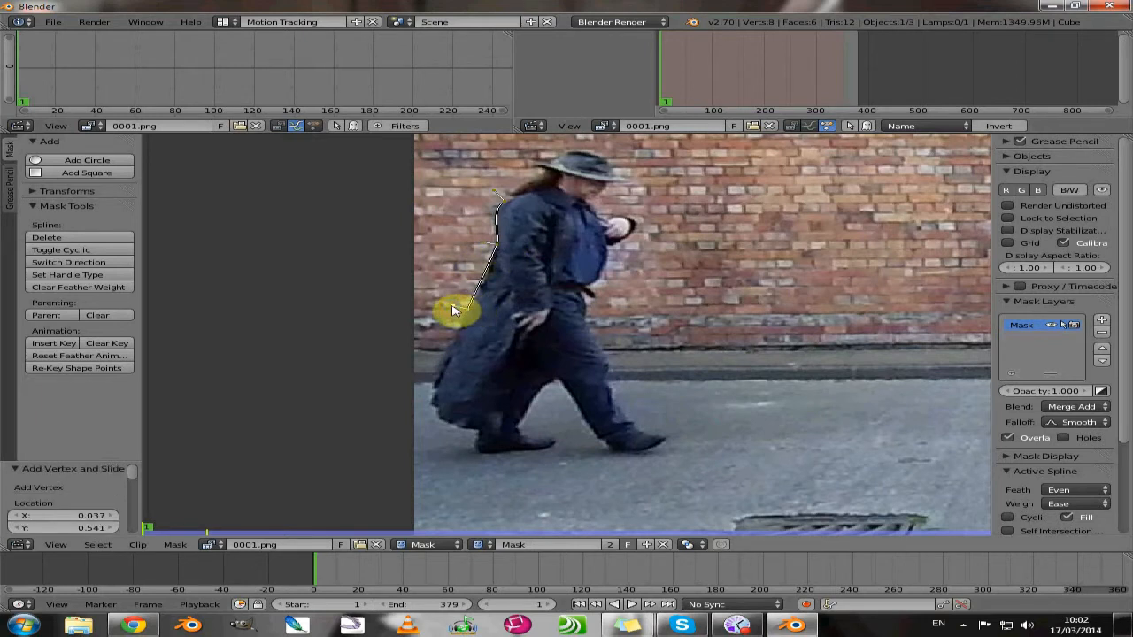
key(g)
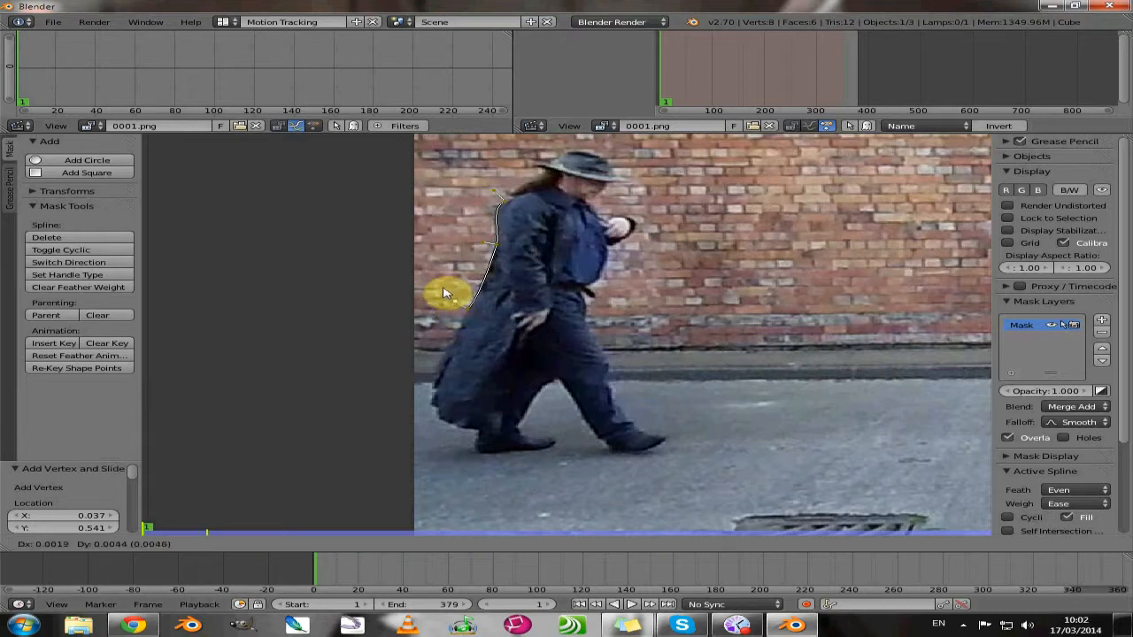
click(444, 293)
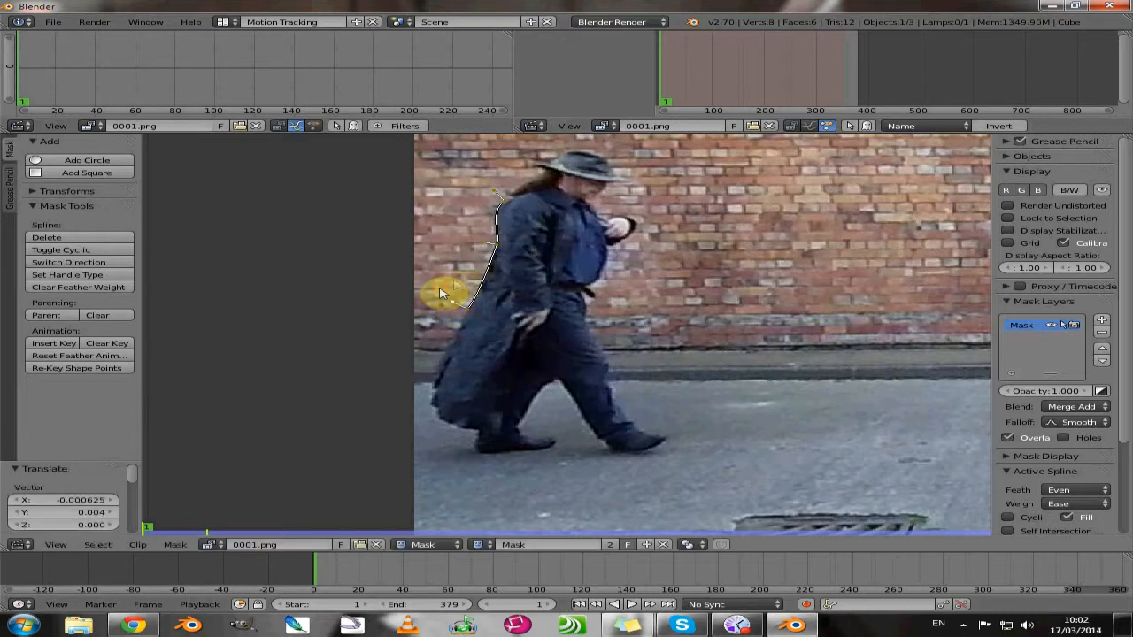
ctrl+click(438, 364)
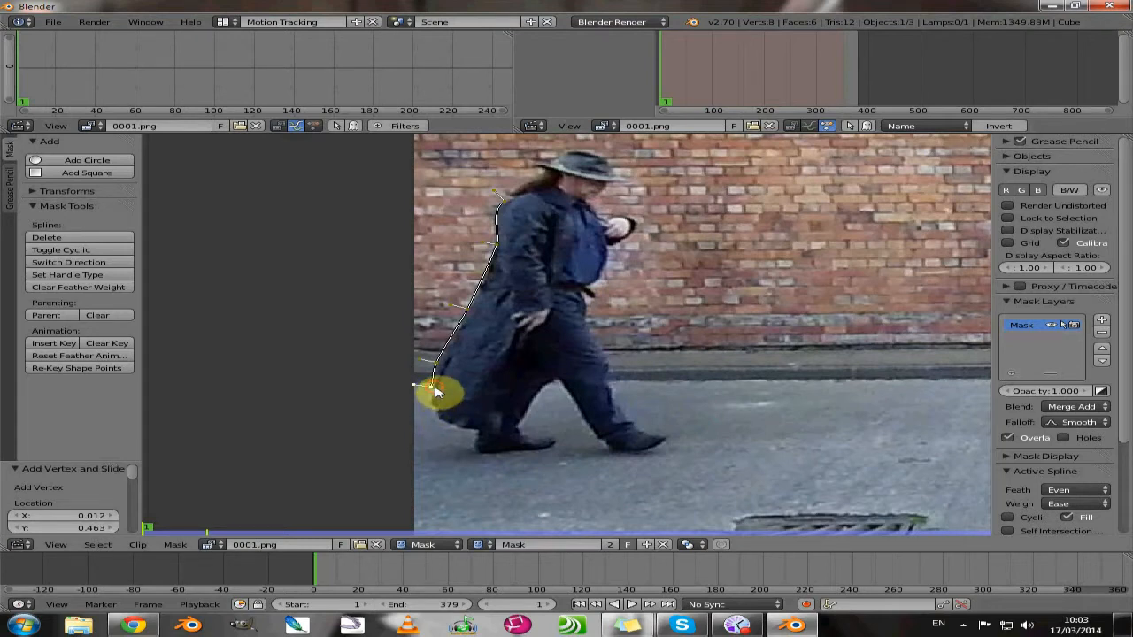
ctrl+click(434, 387)
Reposition the newest mask points and their feather handles at the coat's lower rear edge to follow the outline
key(g)
key(g)
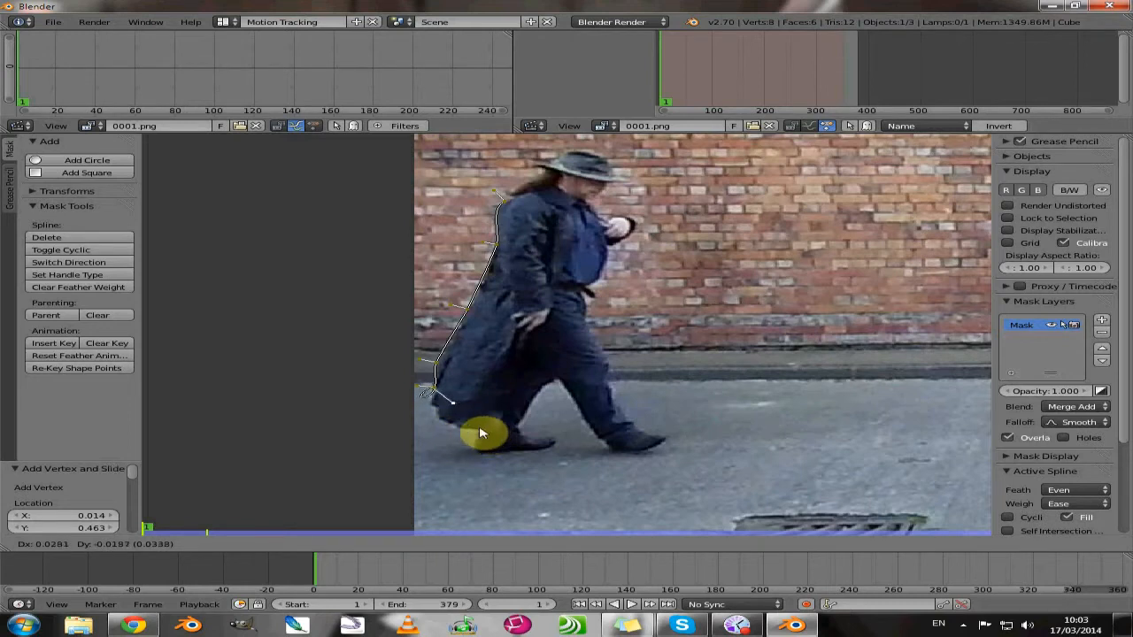
click(474, 431)
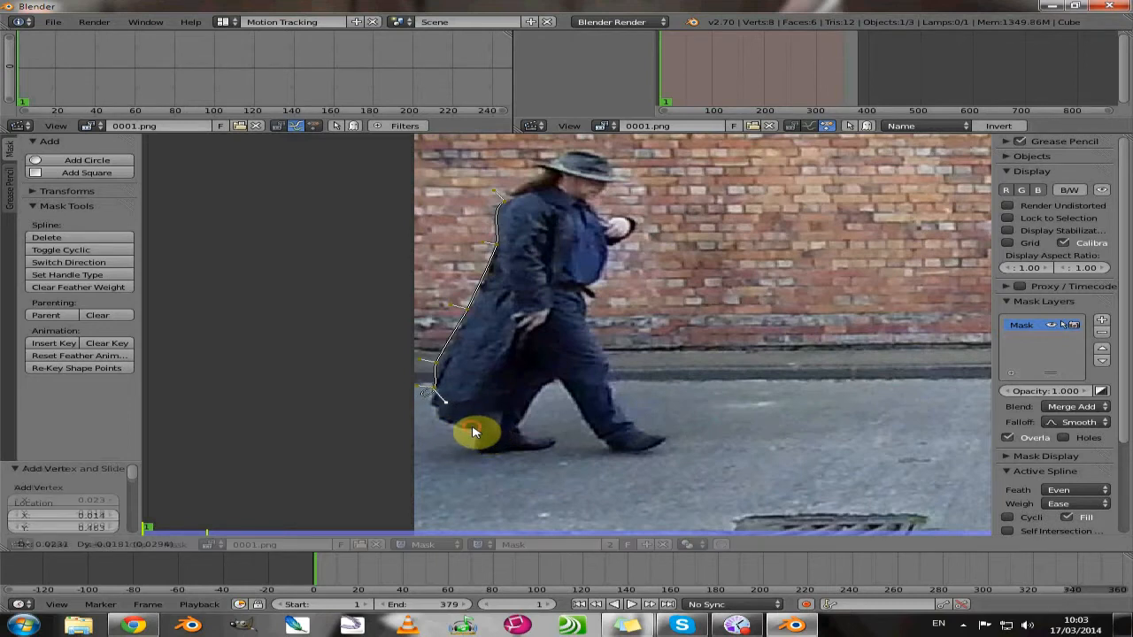
key(g)
click(436, 386)
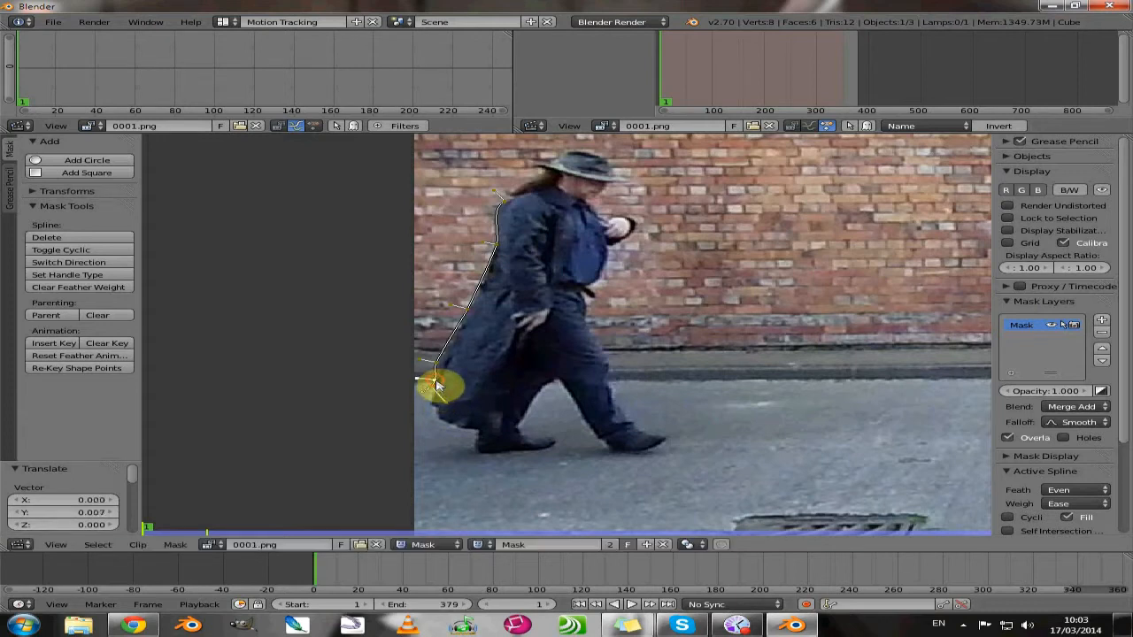
key(g)
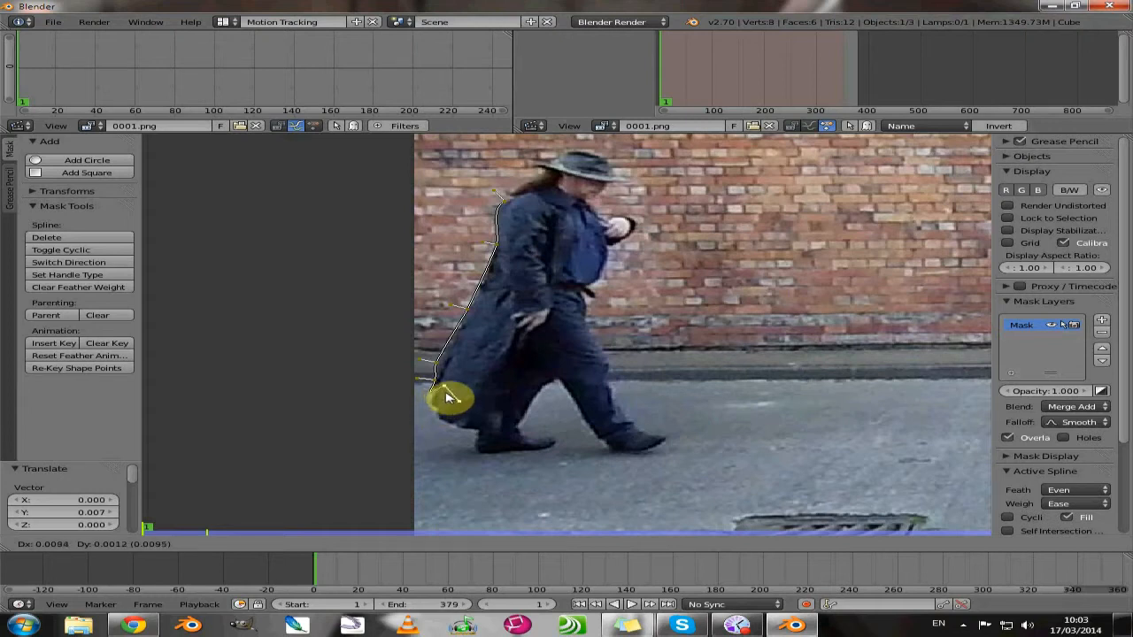
click(447, 395)
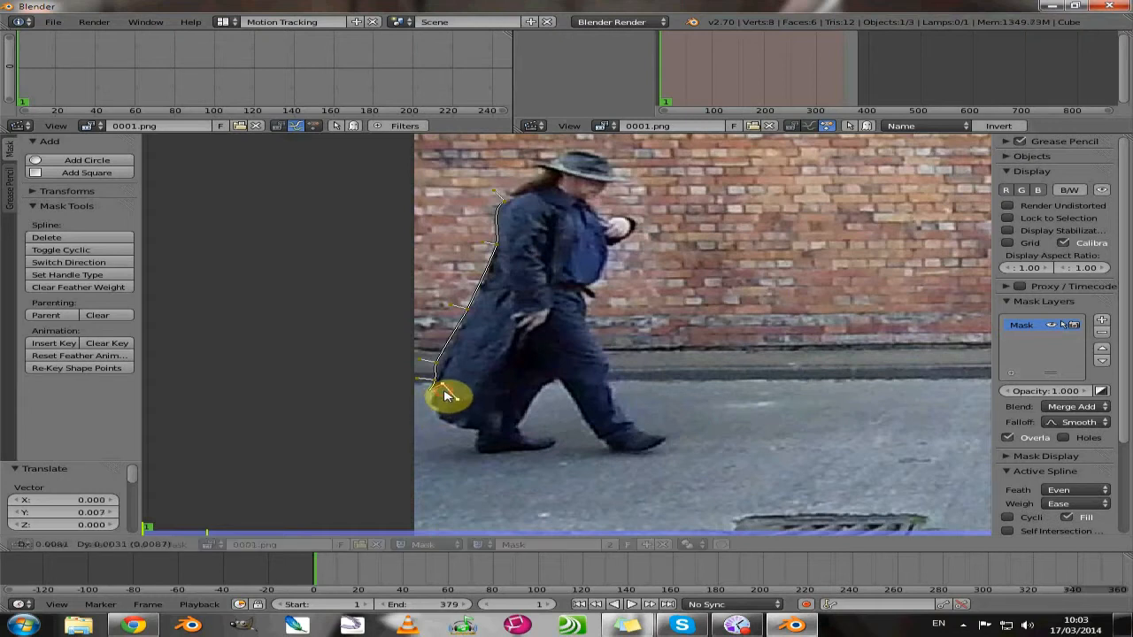
key(g)
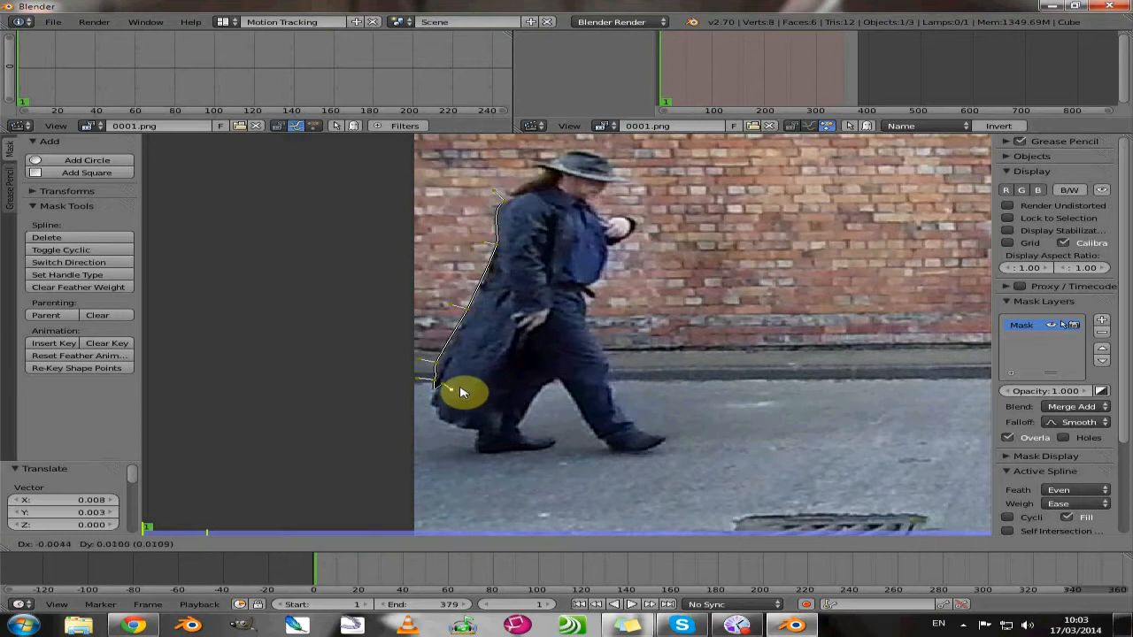
click(445, 387)
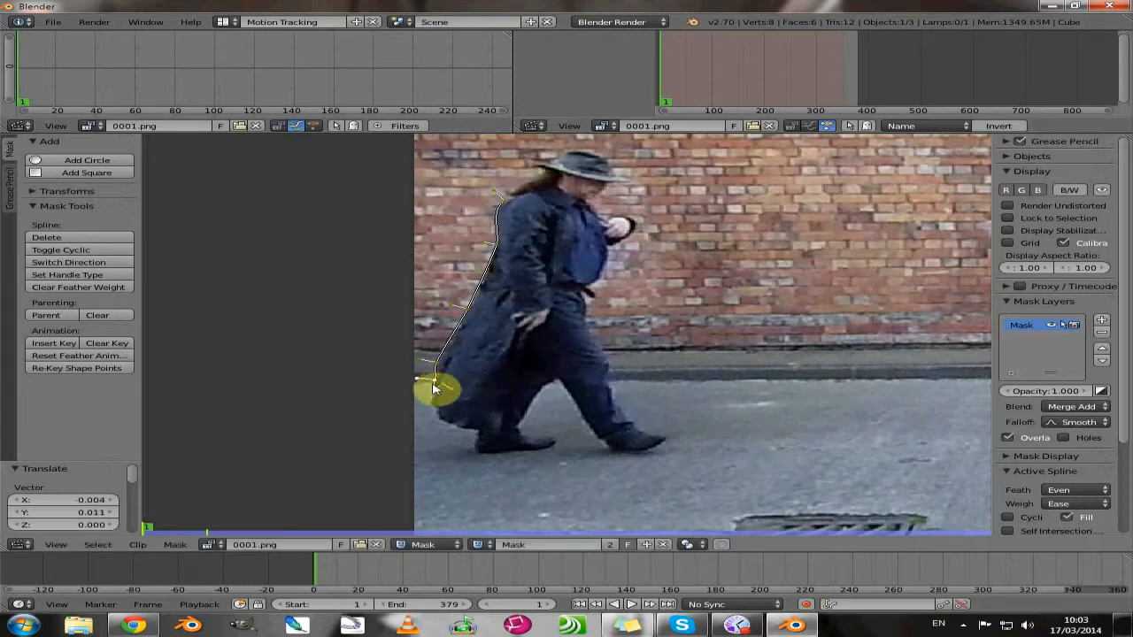
key(g)
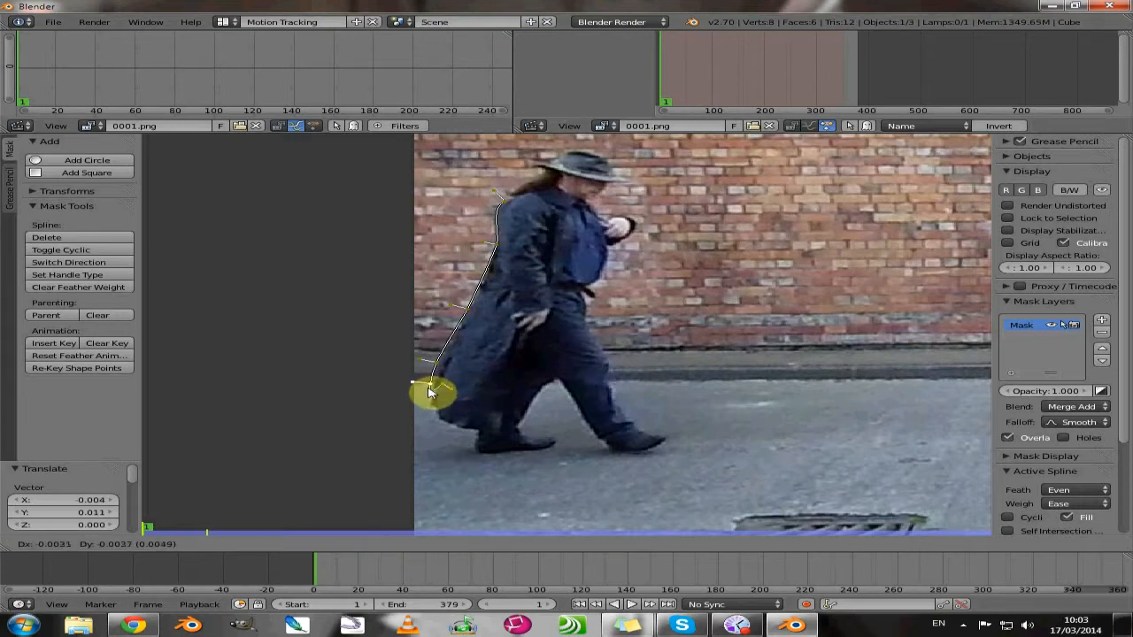
click(429, 389)
key(g)
click(443, 384)
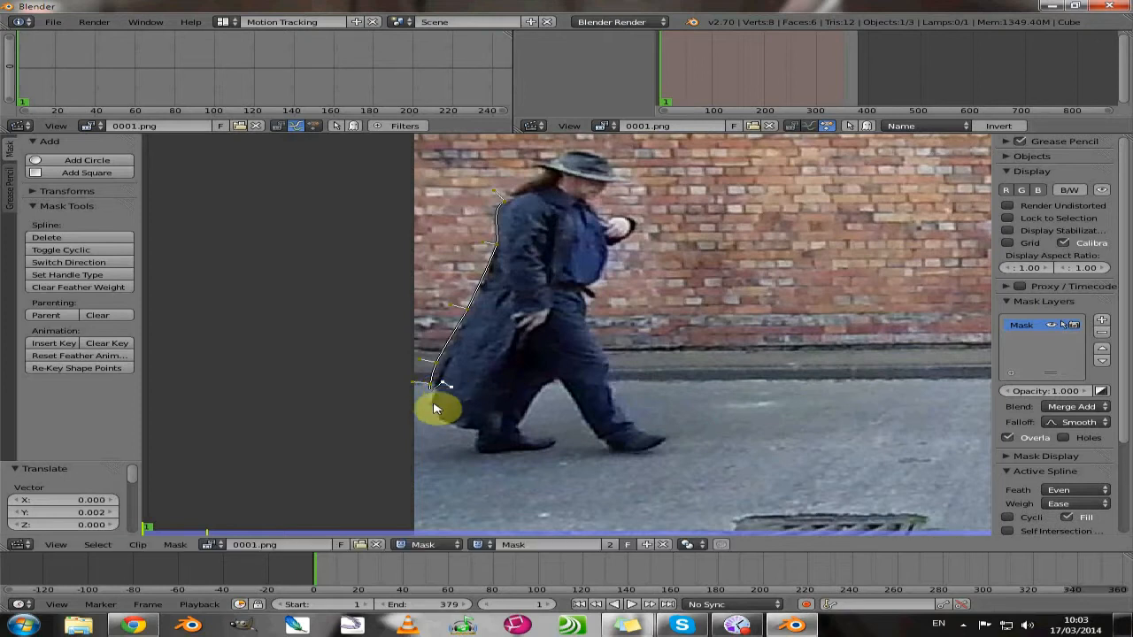
Add mask points around the coat's lower rear corner and along its hem to the back leg, refining the nearby points
ctrl+click(431, 404)
key(g)
ctrl+click(447, 387)
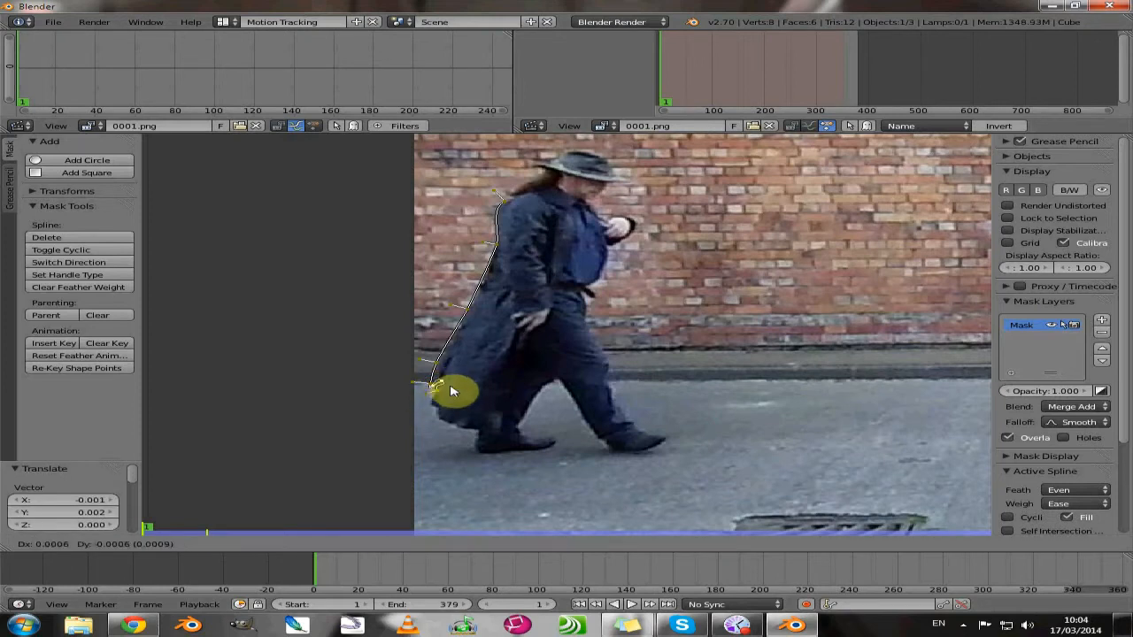
ctrl+click(431, 409)
ctrl+click(477, 433)
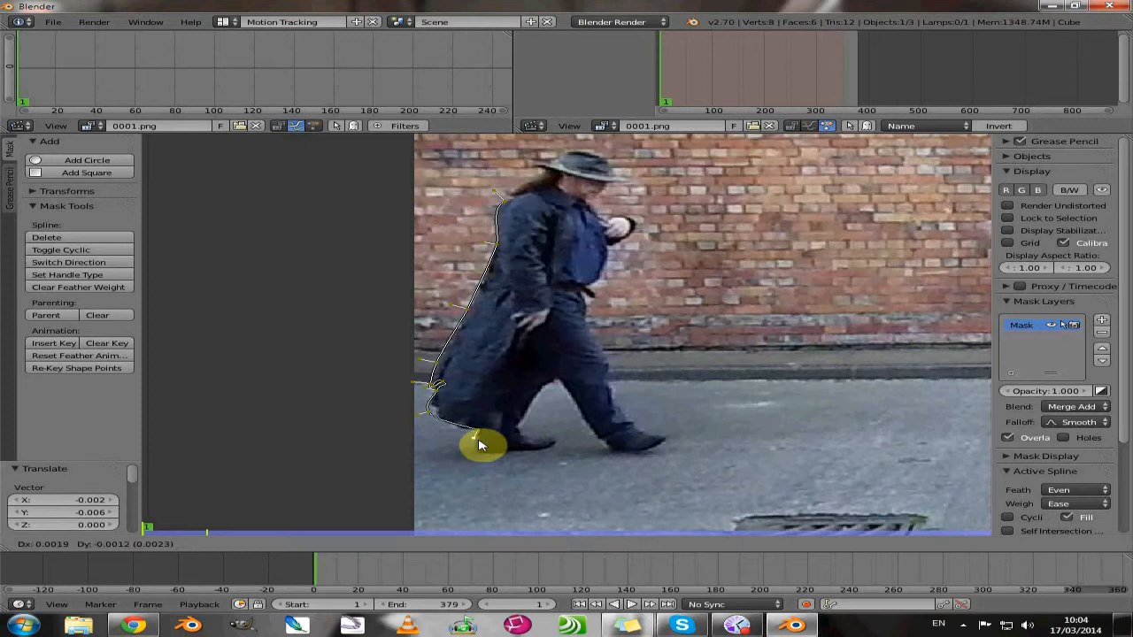
ctrl+click(440, 400)
ctrl+click(439, 386)
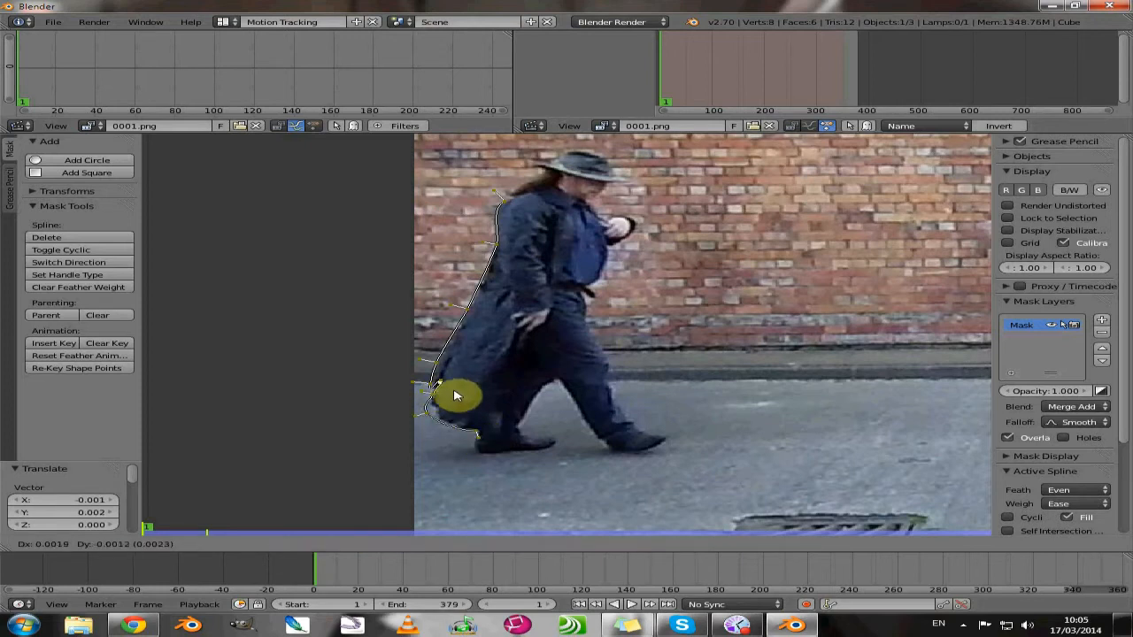
Continue the mask around the rear shoe, up between the legs and down to the front heel, fine-tuning the points there
ctrl+click(474, 452)
ctrl+click(554, 450)
ctrl+click(562, 437)
ctrl+click(558, 383)
ctrl+click(601, 443)
right_drag(603, 447, 560, 398)
mouse_move(561, 387)
right_down()
mouse_move(597, 467)
mouse_move(558, 386)
right_up()
right_drag(556, 451, 557, 454)
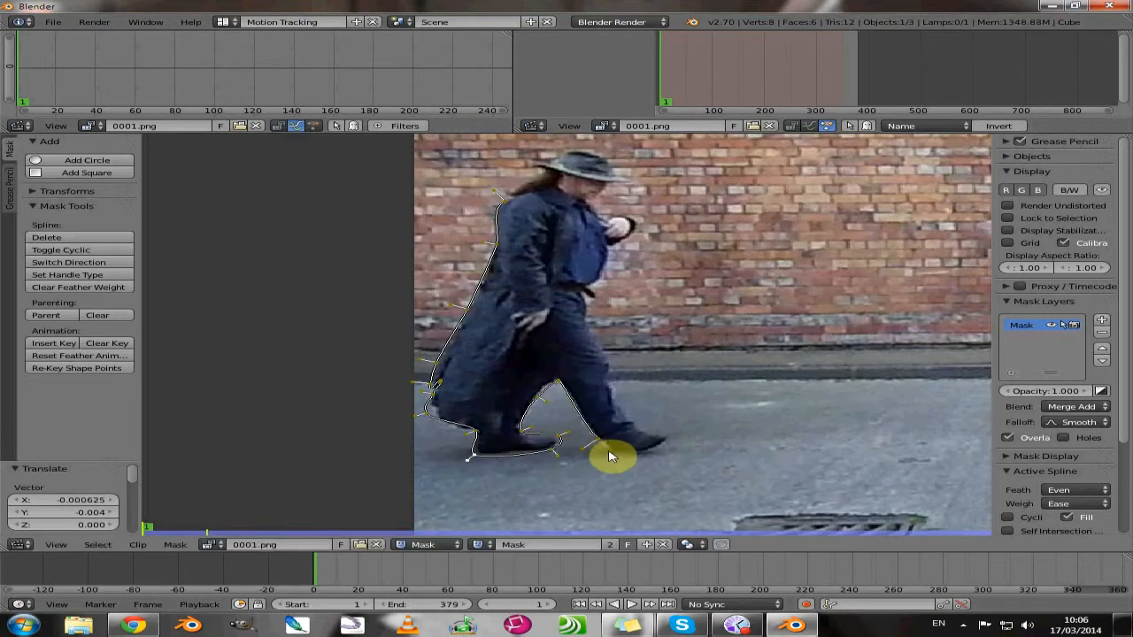
Outline the front shoe, then extend the mask up the front leg past the belt to the chest below the raised hand
ctrl+click(611, 454)
ctrl+click(660, 440)
ctrl+click(648, 430)
ctrl+click(609, 378)
ctrl+click(588, 329)
ctrl+click(582, 299)
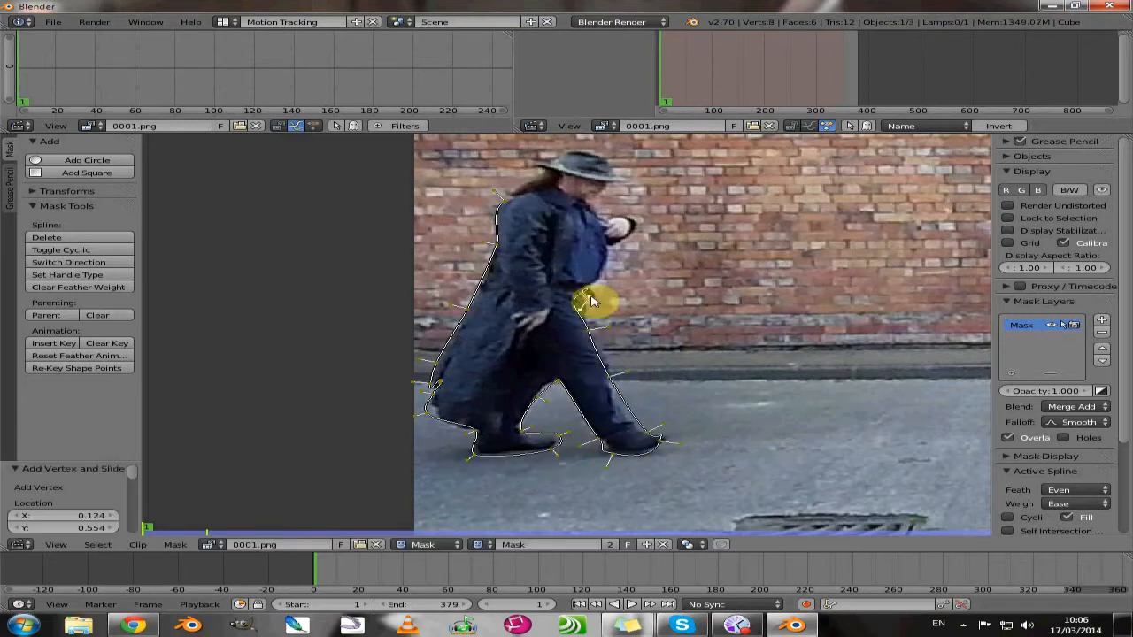
ctrl+click(591, 290)
ctrl+click(610, 247)
Adjust the mask points along the front toe, front leg, belt and raised hand to hug the man's outline
right_drag(668, 446, 655, 420)
right_drag(630, 375, 623, 378)
right_drag(585, 306, 639, 263)
right_drag(590, 301, 586, 297)
right_drag(595, 295, 613, 309)
right_drag(639, 234, 571, 303)
right_drag(608, 278, 604, 288)
right_drag(663, 283, 610, 252)
right_drag(668, 235, 643, 231)
Extend the mask over the raised hand and up the face to the front tip of the hat brim
ctrl+click(623, 213)
ctrl+click(608, 216)
ctrl+click(594, 207)
ctrl+click(618, 182)
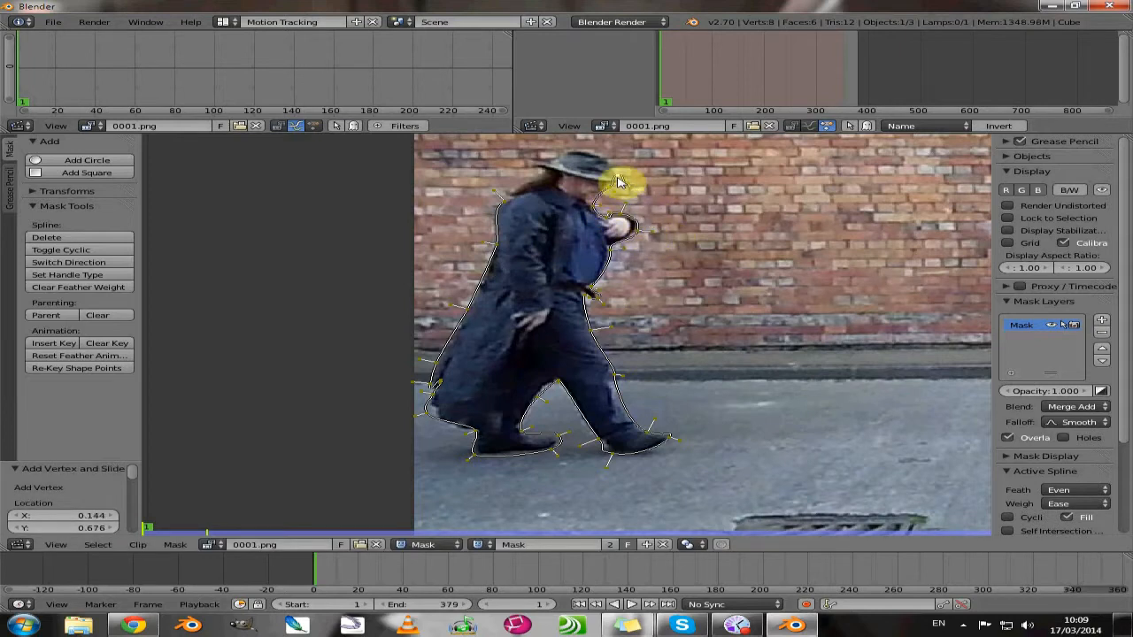
right_drag(620, 185, 629, 188)
Continue the mask over the top of the hat and down the hair behind the head to the coat collar
ctrl+click(607, 168)
ctrl+click(571, 148)
ctrl+click(549, 160)
ctrl+click(529, 177)
right_drag(538, 170, 535, 172)
ctrl+click(522, 189)
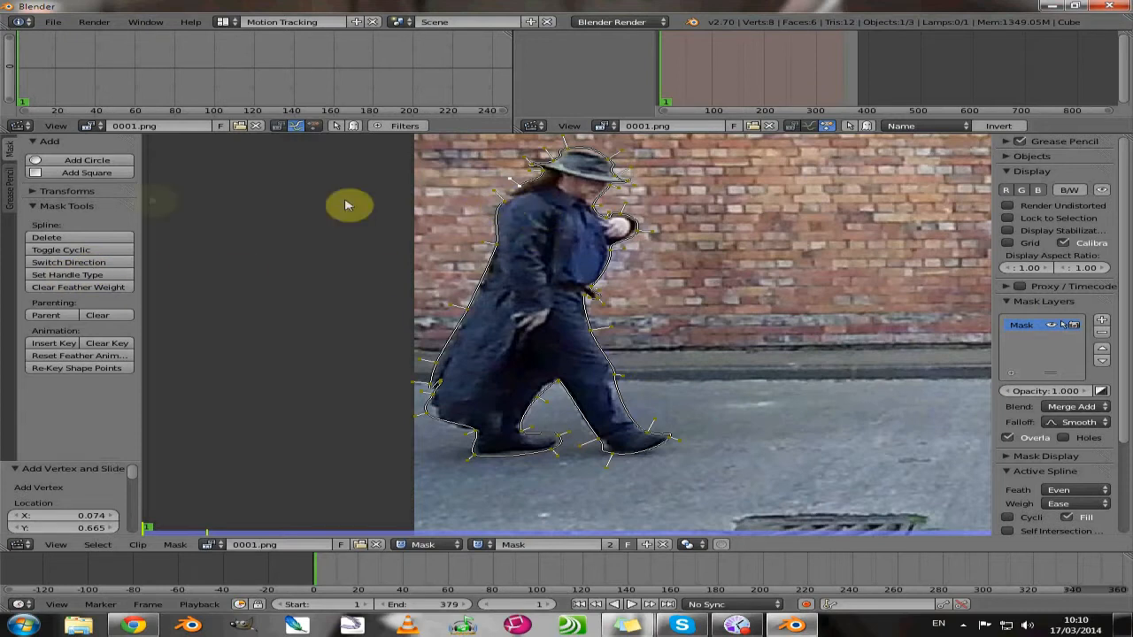
Close the mask spline into a cyclic loop and nudge the selected point at the upper back to fit the outline
click(64, 251)
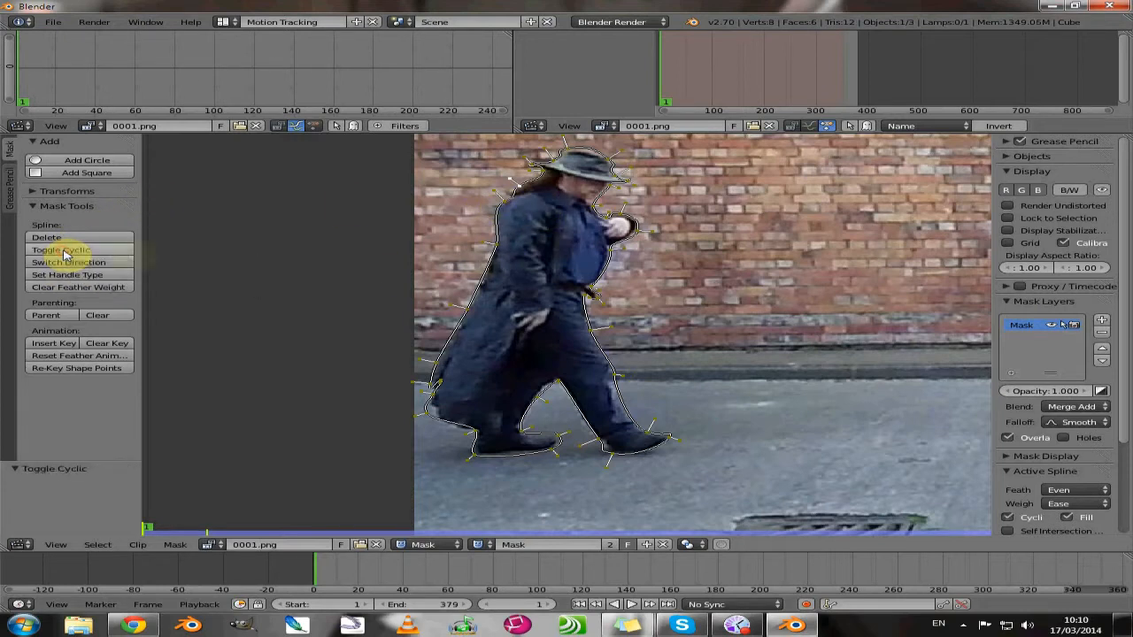
key(g)
click(540, 178)
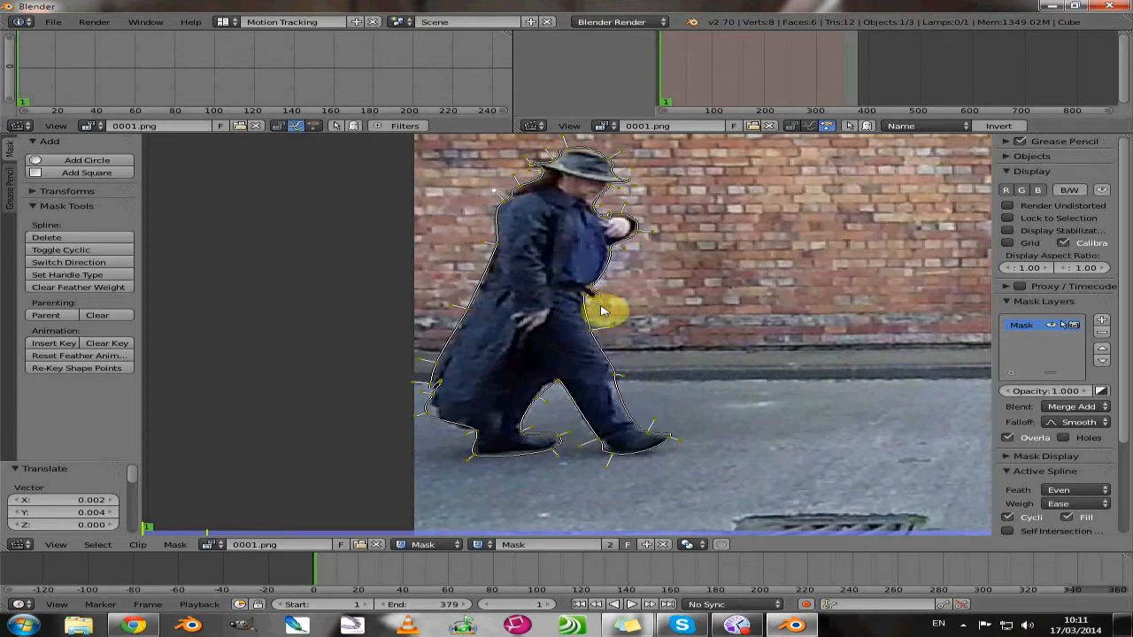
Unhide the tracking marker in Tracking mode and return the clip view to Mask mode
scroll(554, 358, down, 2)
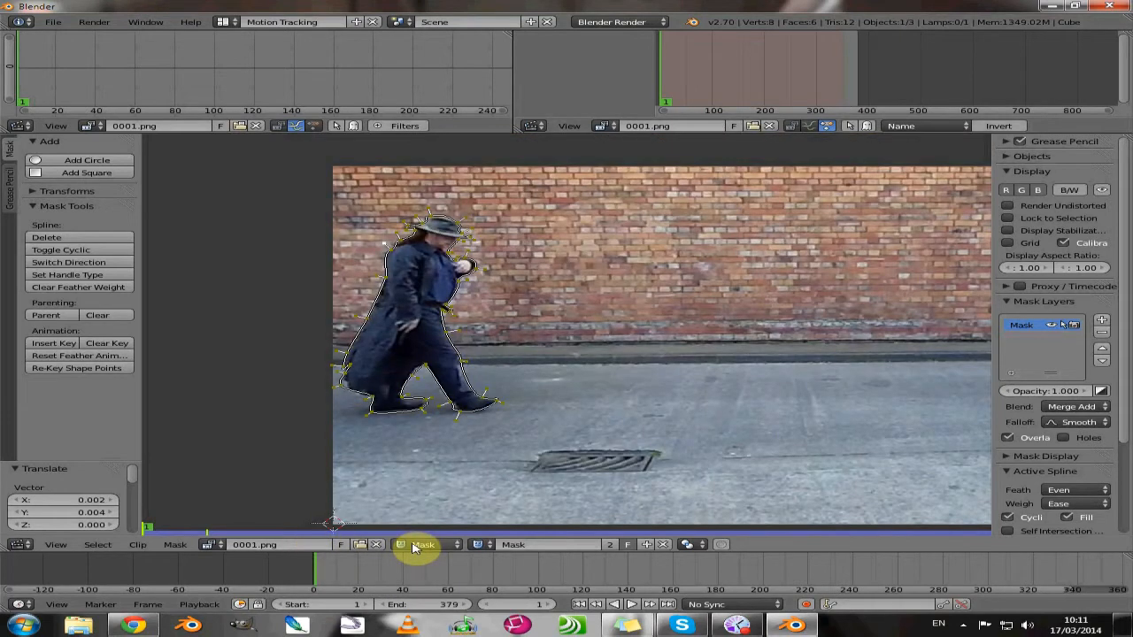
click(415, 546)
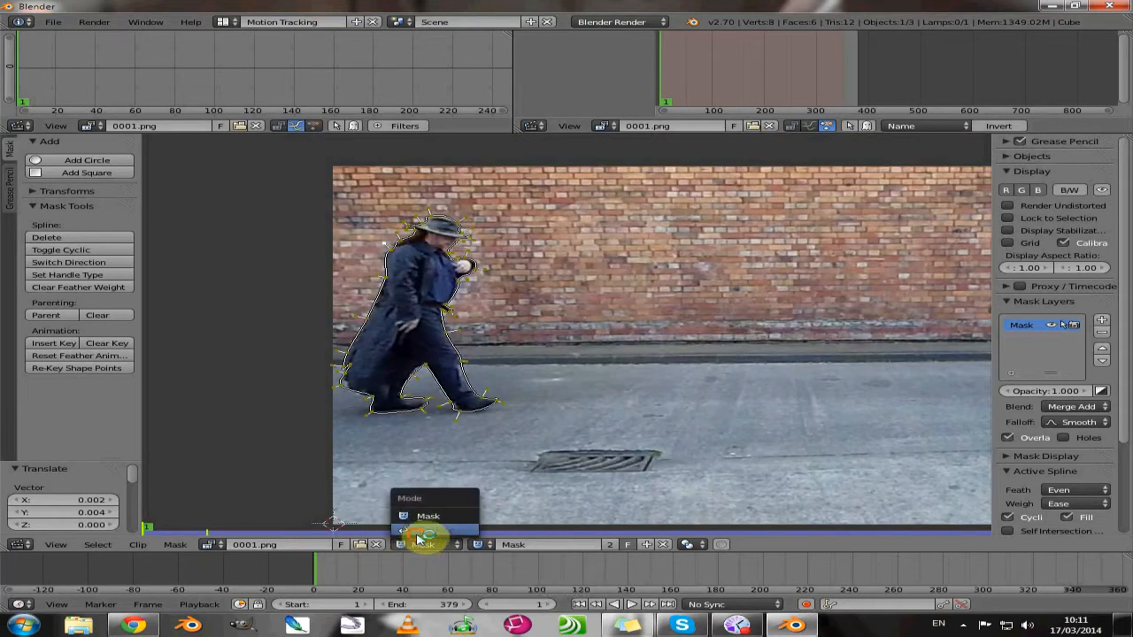
click(423, 520)
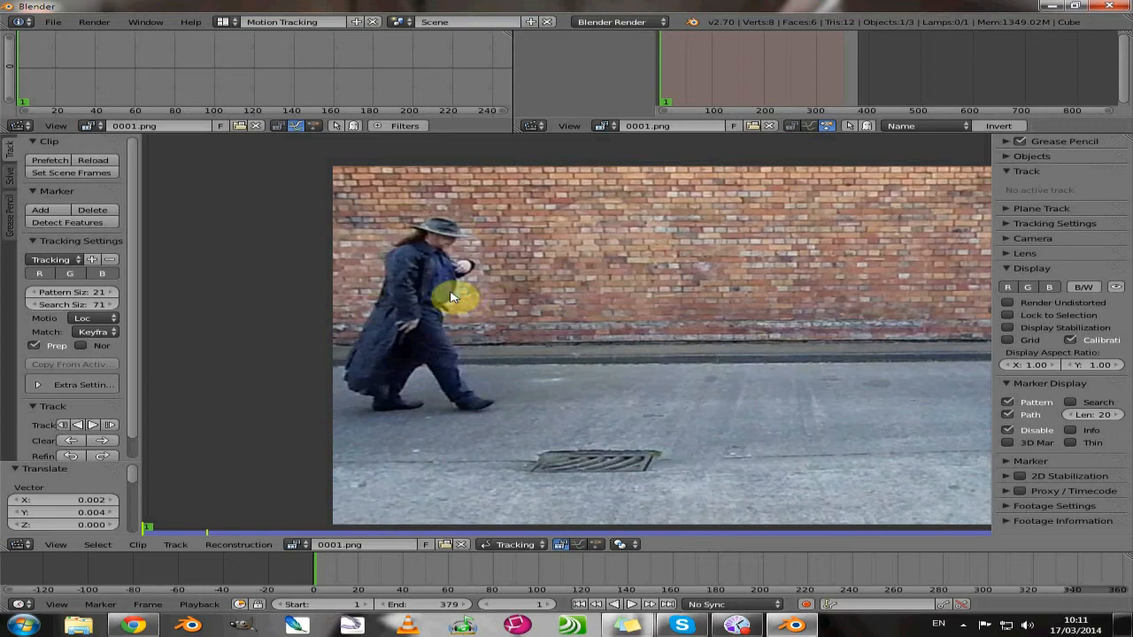
key(alt+h)
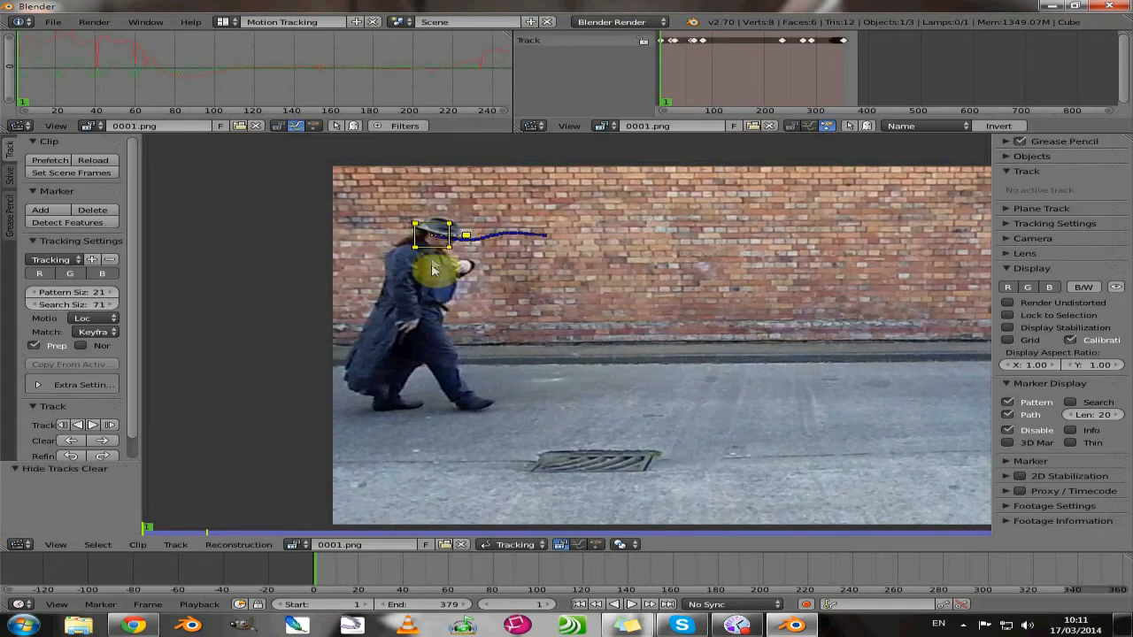
click(512, 546)
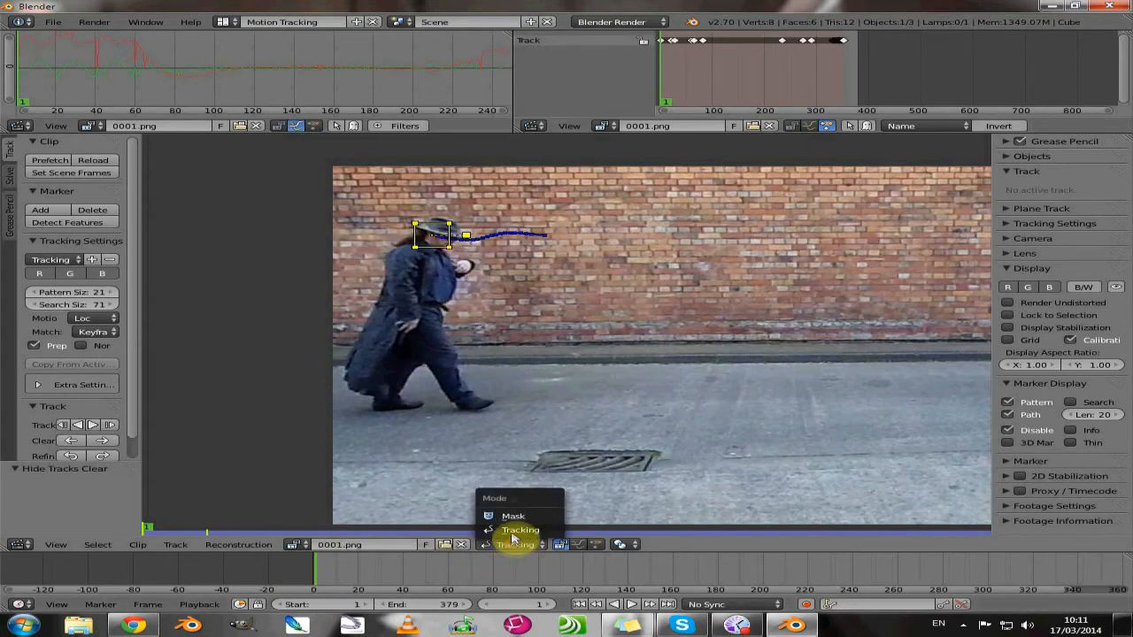
click(511, 526)
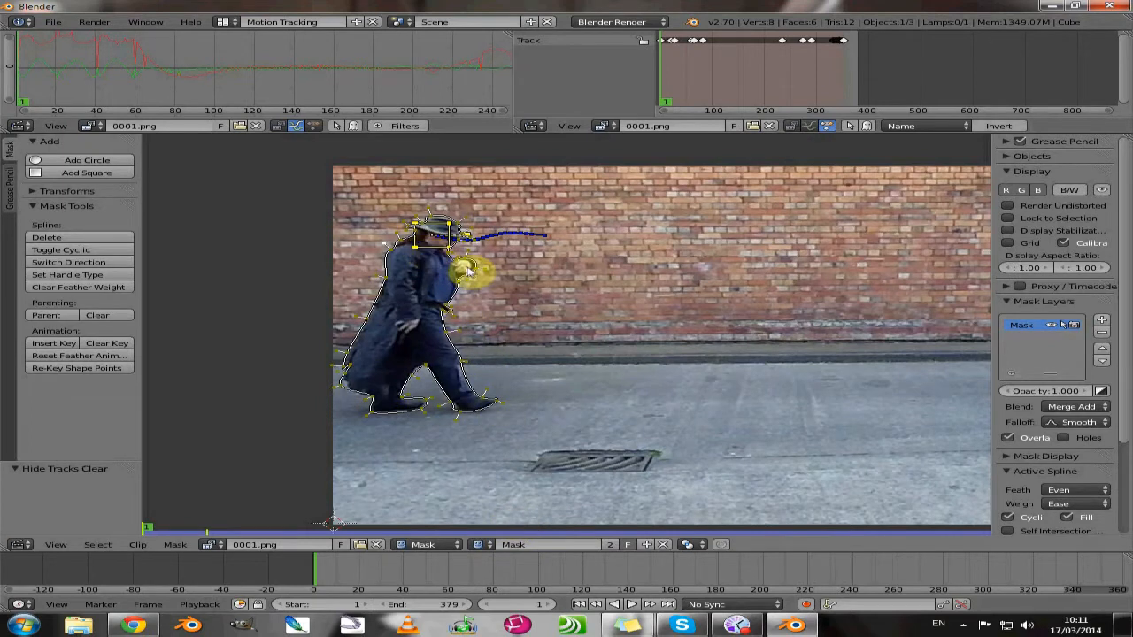
Select all mask points and parent them to the track marker on the man's head
key(a)
scroll(438, 290, up, 2)
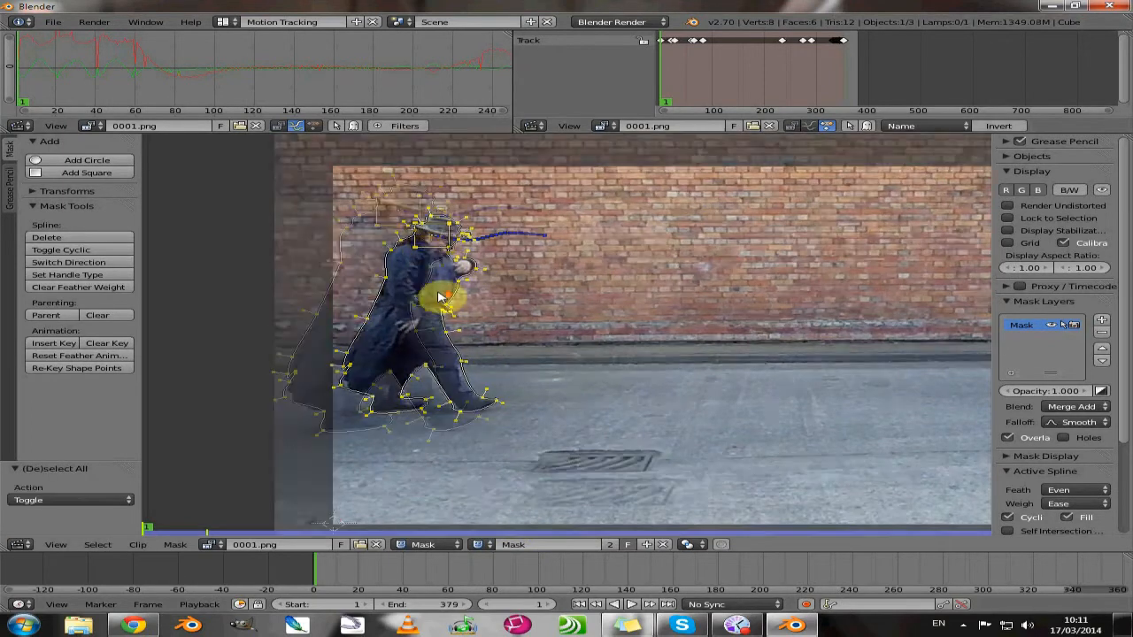
middle_drag(366, 301, 549, 344)
scroll(554, 357, up, 3)
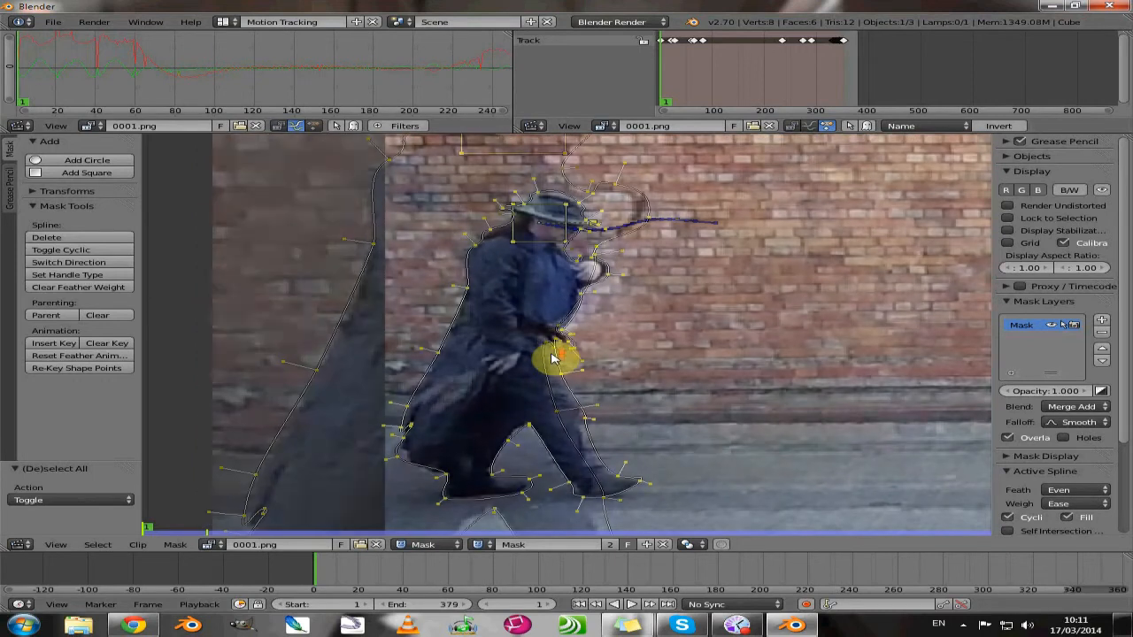
middle_drag(504, 299, 617, 427)
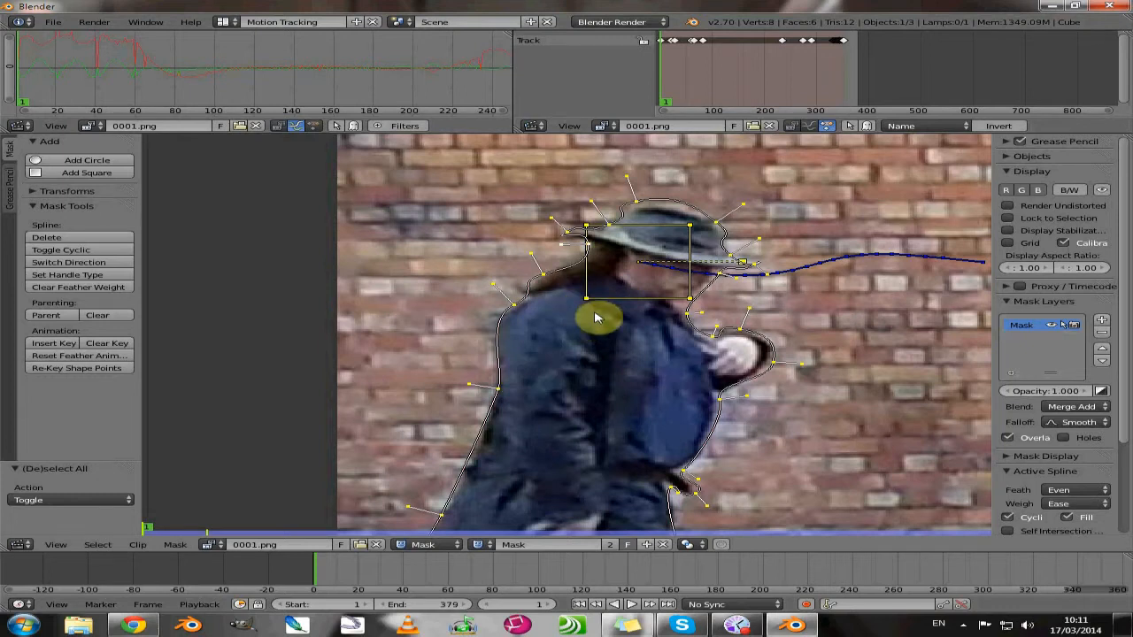
right_click(585, 295)
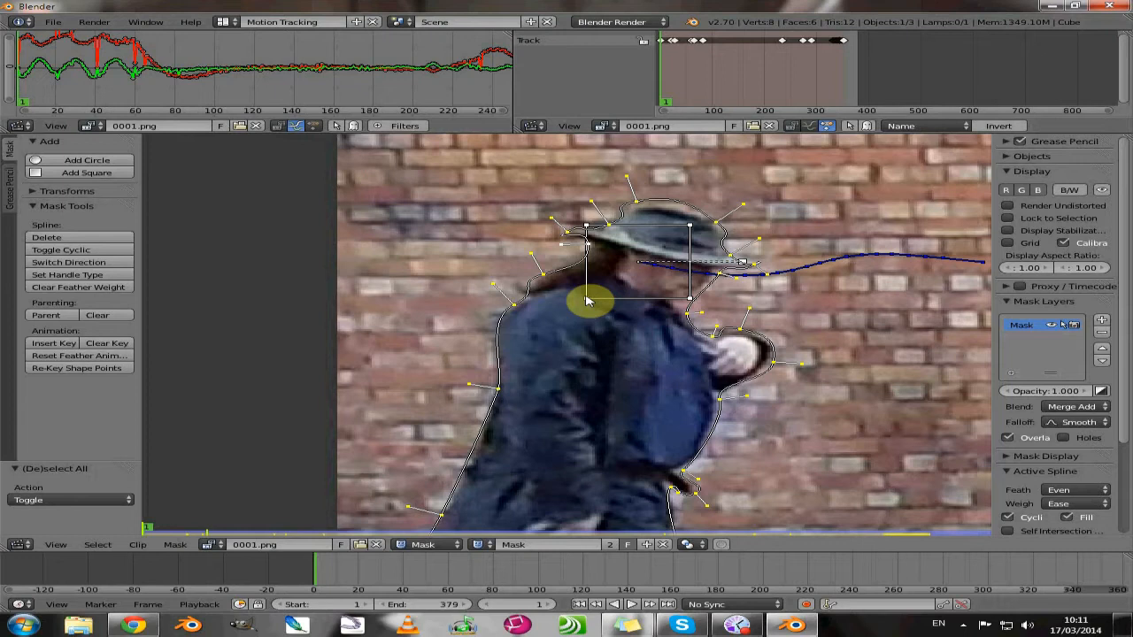
key(ctrl+p)
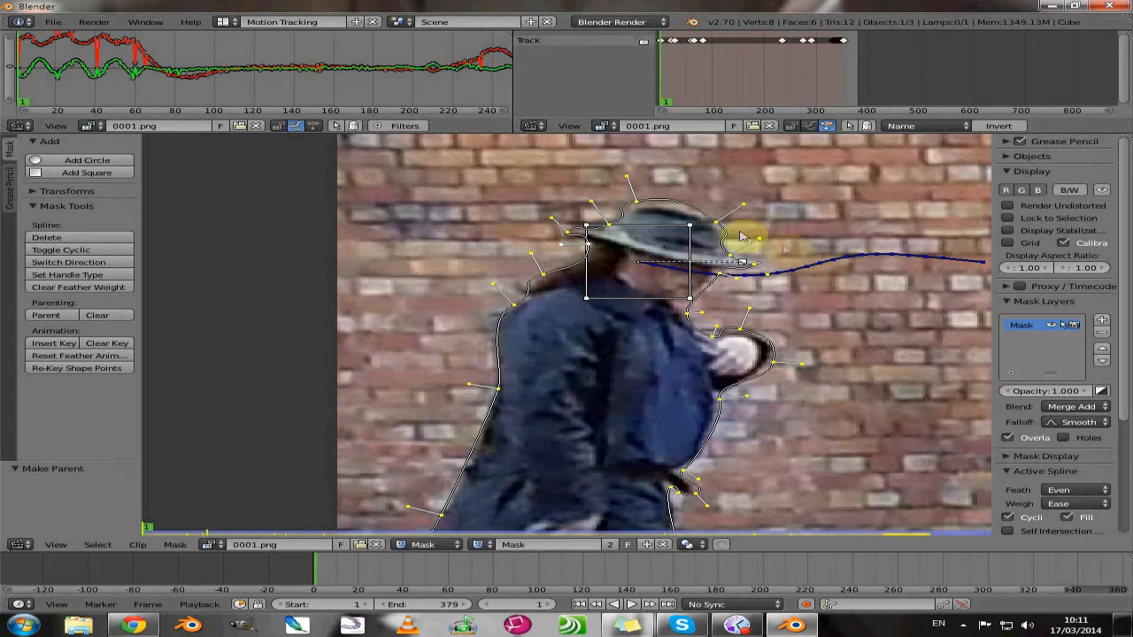
Play the footage to check how the parented mask follows the man, and return to frame 1
scroll(1073, 431, down, 5)
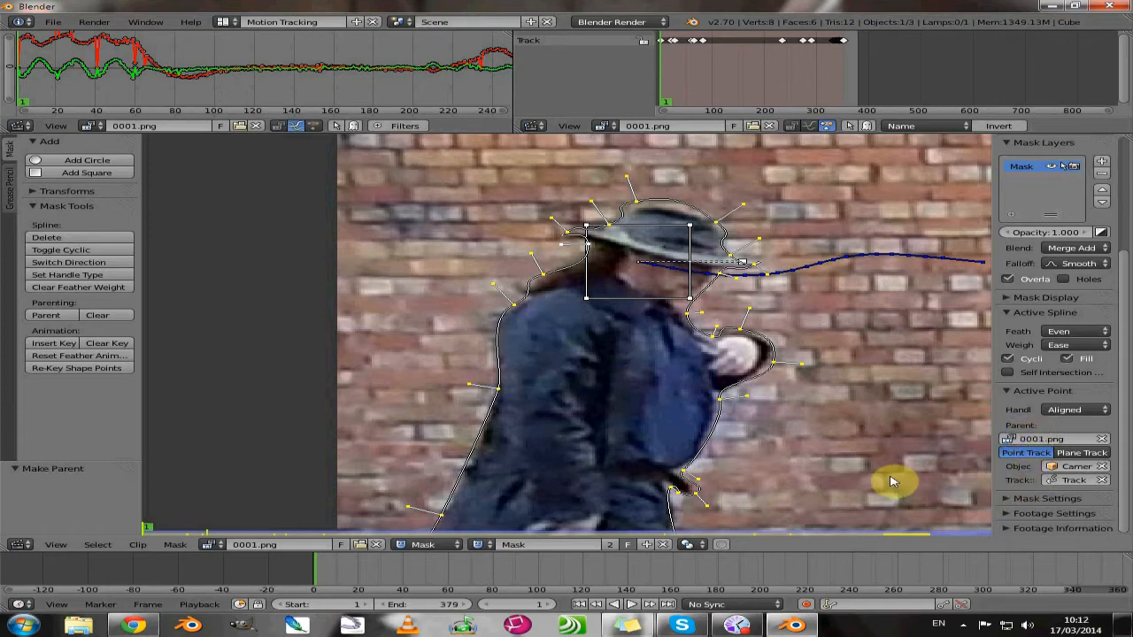
scroll(670, 430, down, 5)
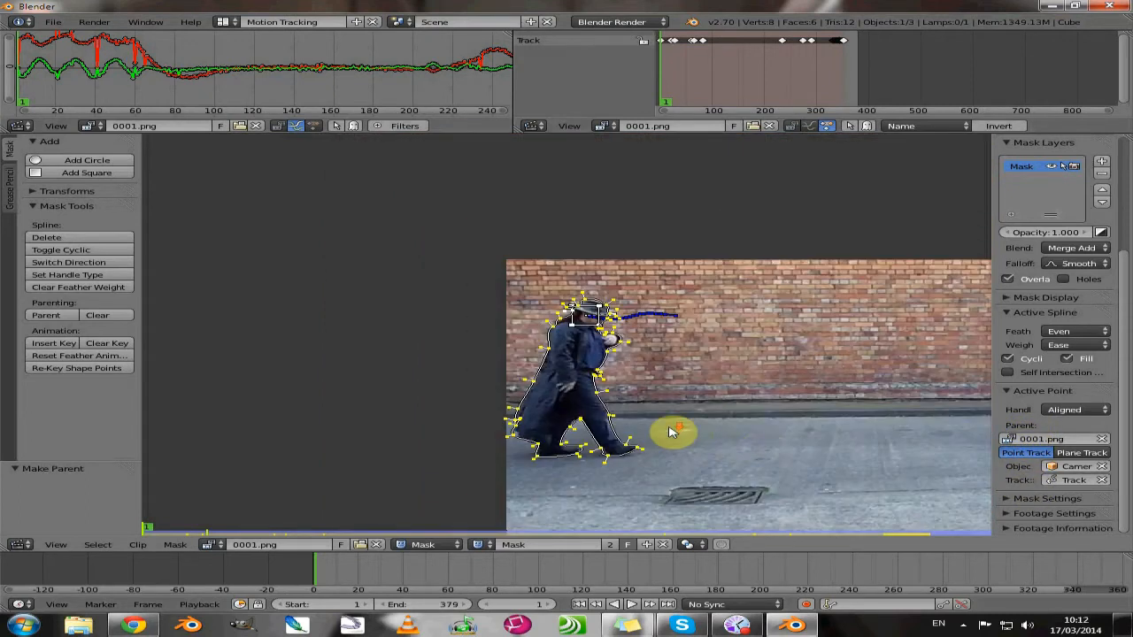
middle_drag(613, 416, 435, 367)
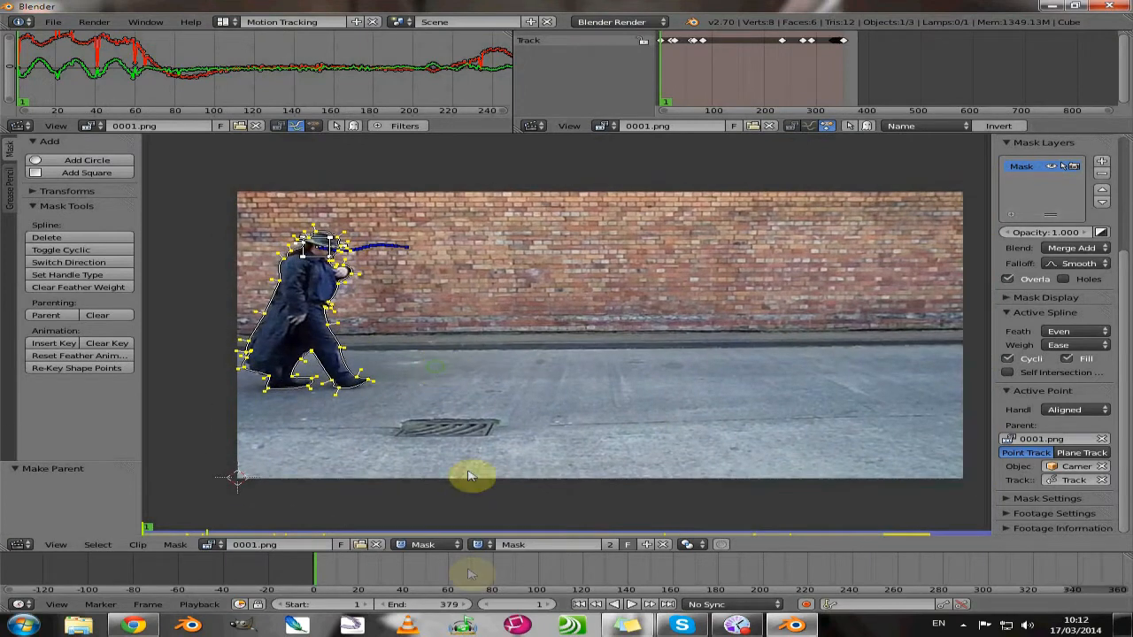
key(alt+a)
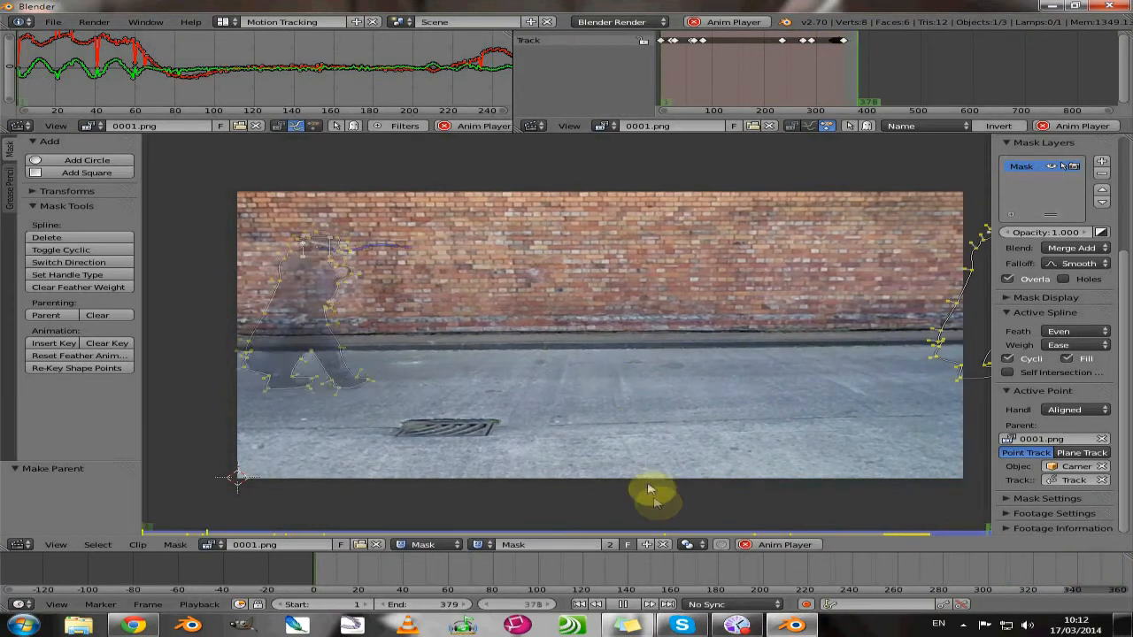
click(623, 604)
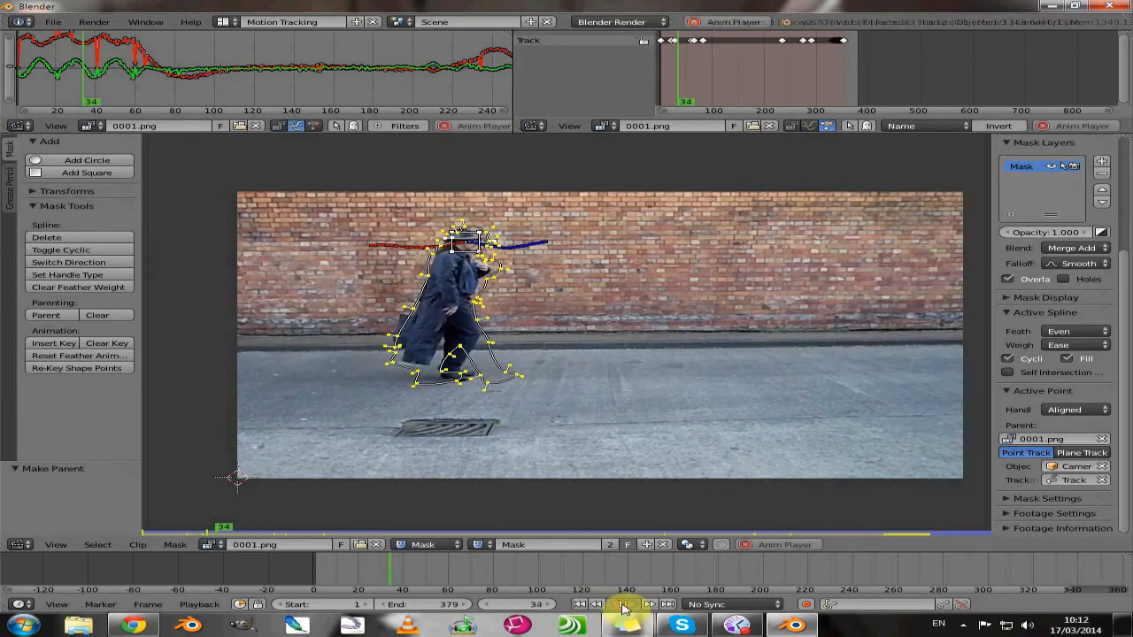
click(577, 604)
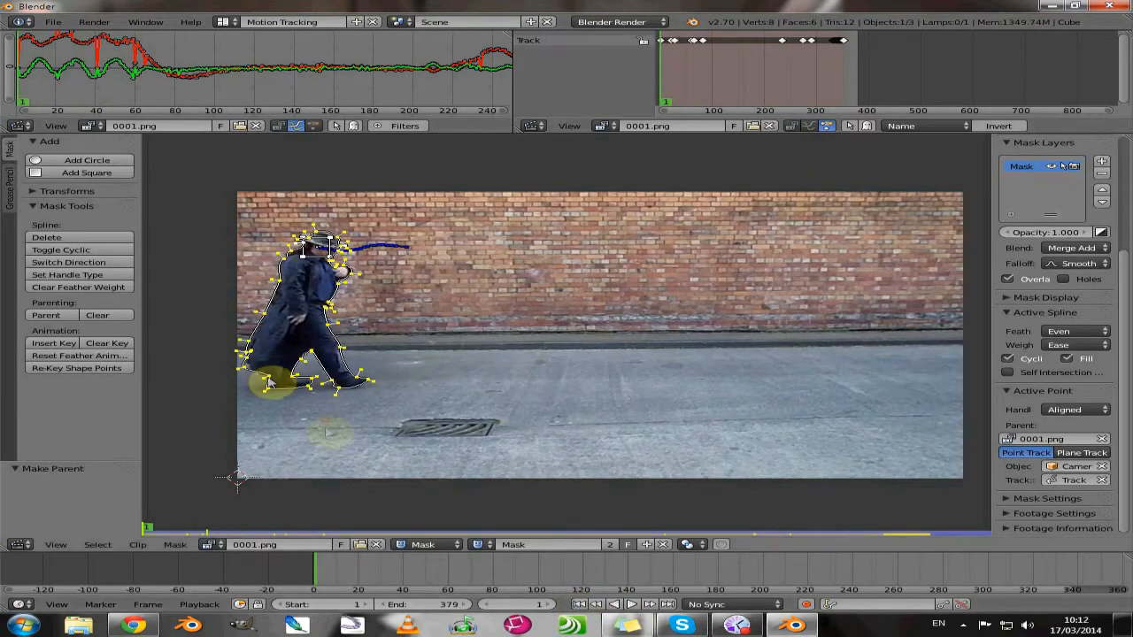
Turn on automatic keyframing and go to frame 2
scroll(329, 435, up, 3)
scroll(292, 407, down, 2)
middle_drag(279, 398, 393, 411)
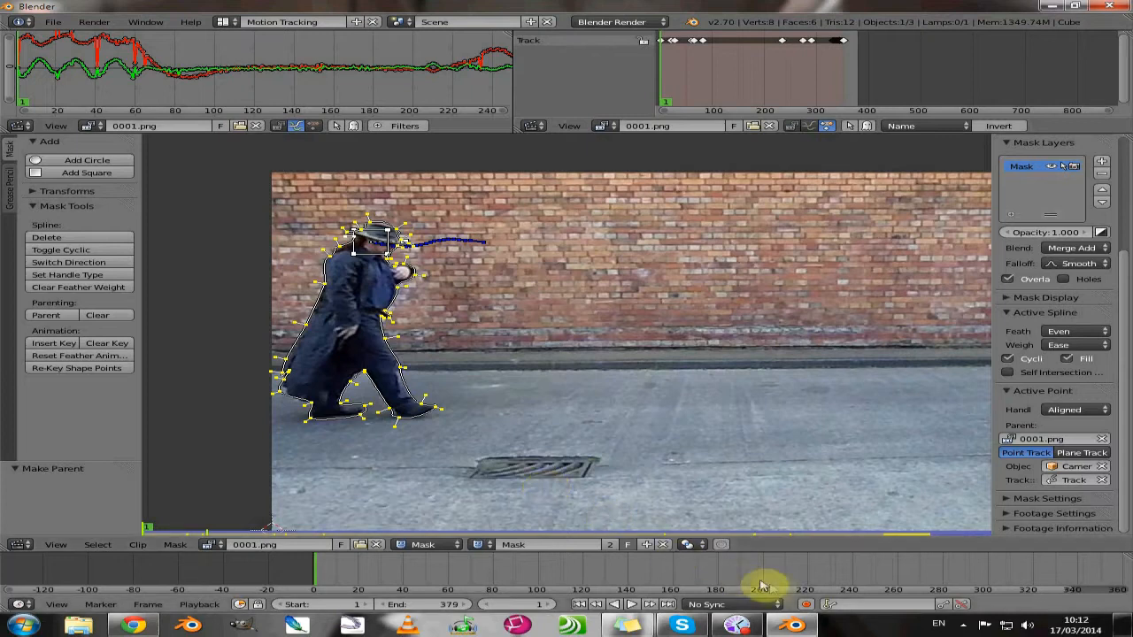
click(805, 604)
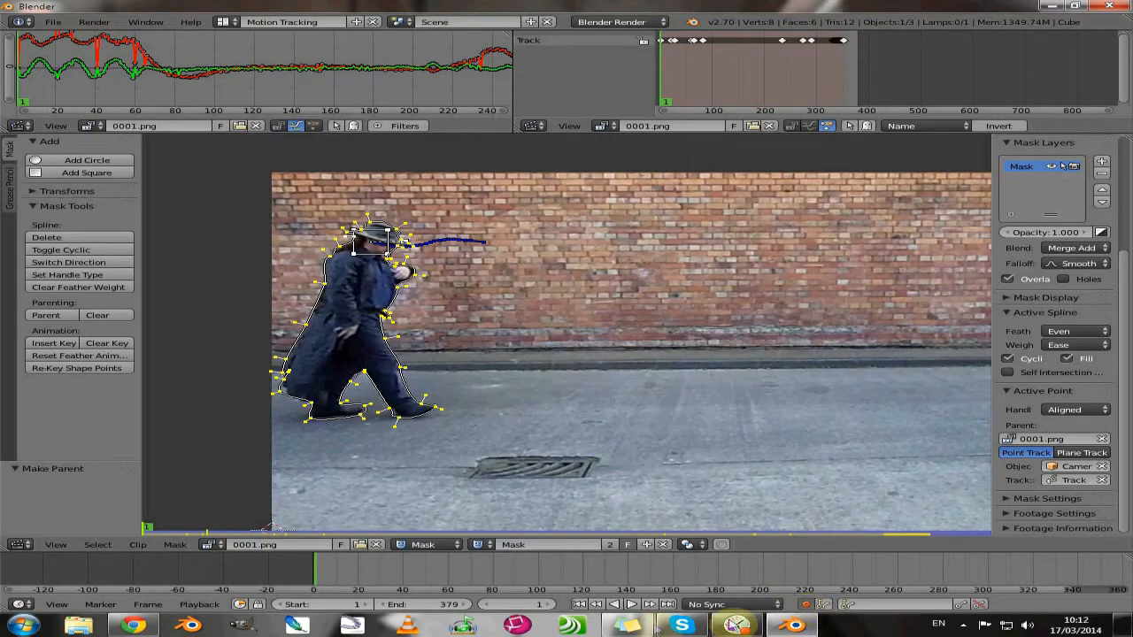
click(551, 605)
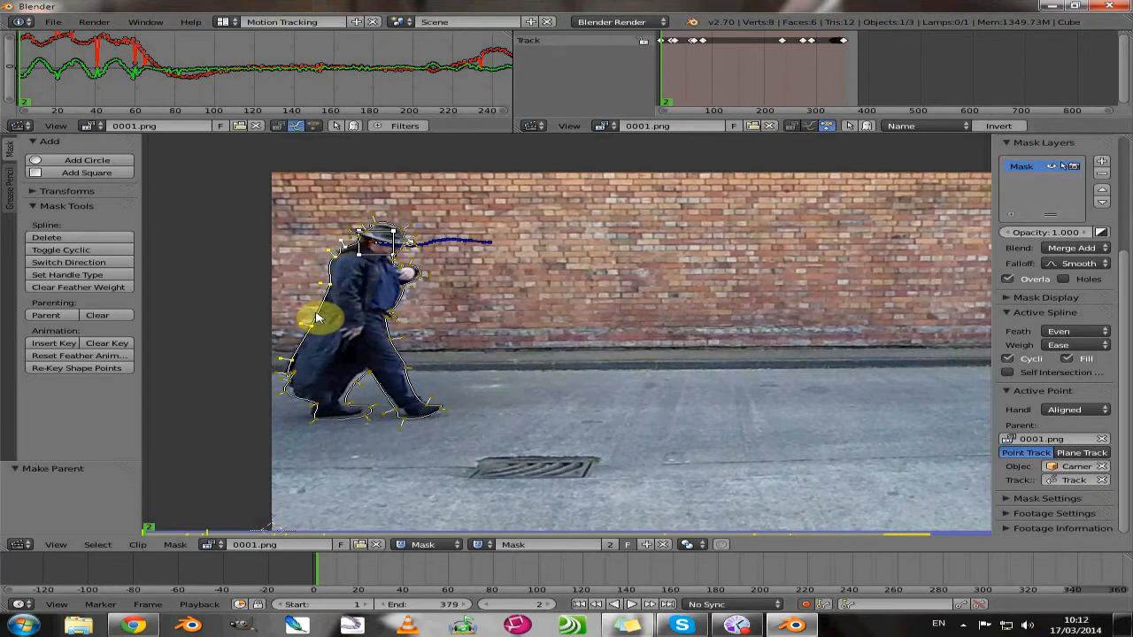
Move the mask points along the coat's back outward by about 0.019, raise the hat points by about 0.019, and loosen the outline behind the hair
key(g)
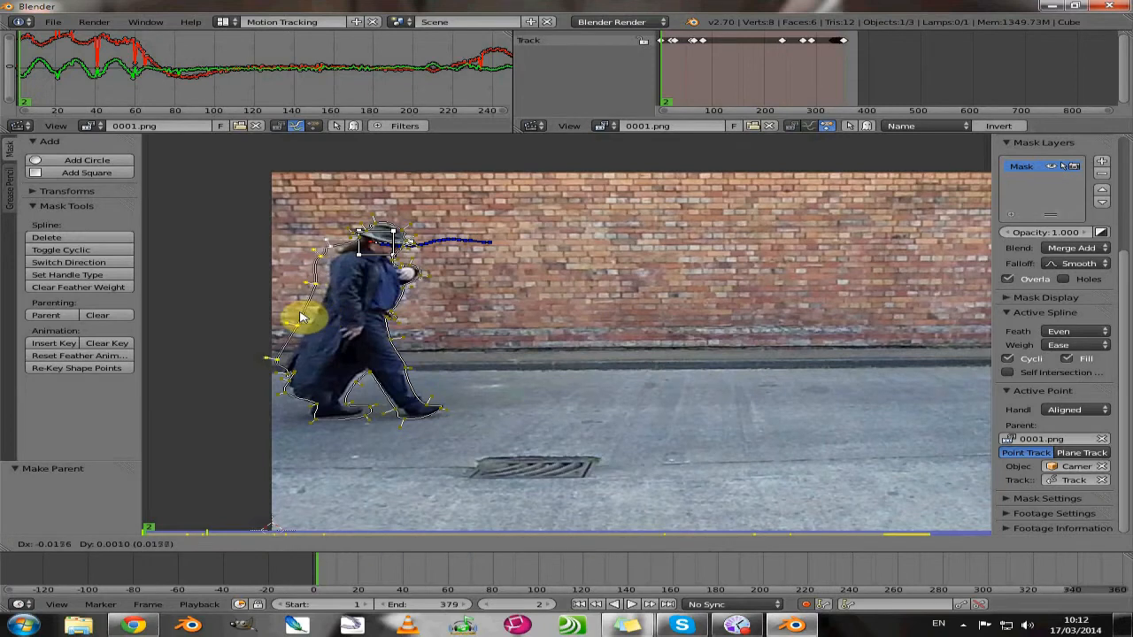
click(299, 317)
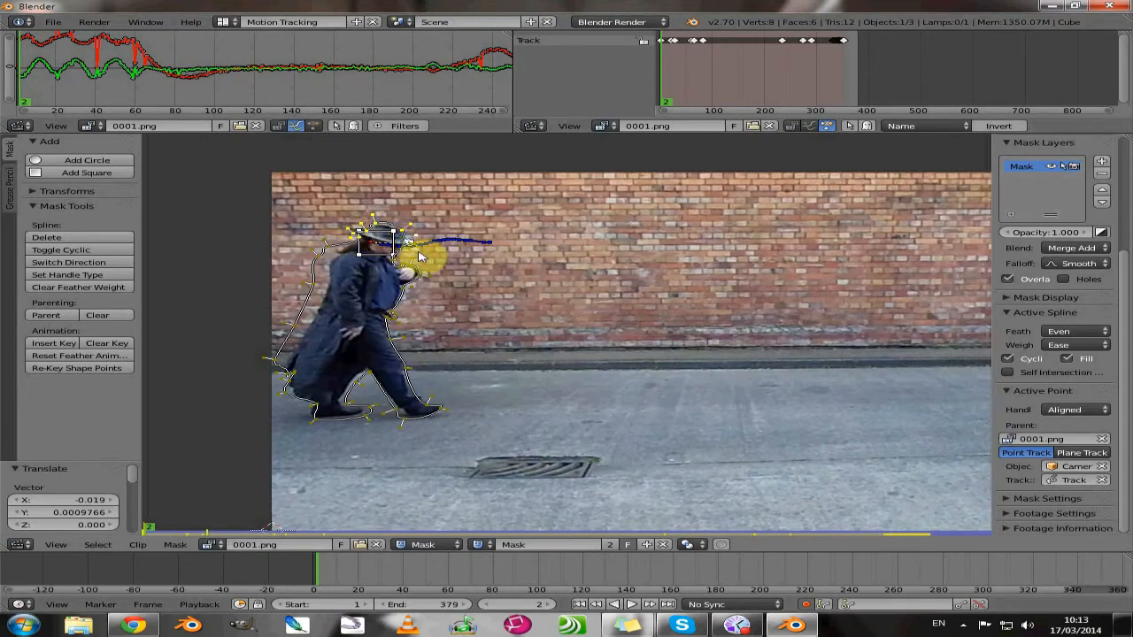
key(g)
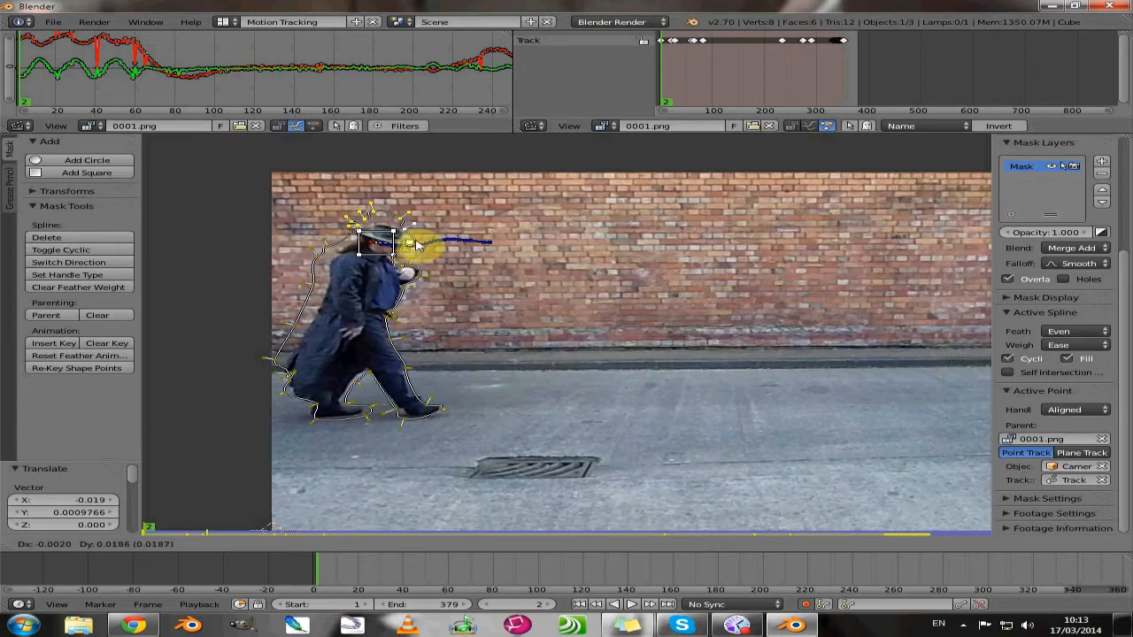
click(415, 246)
key(g)
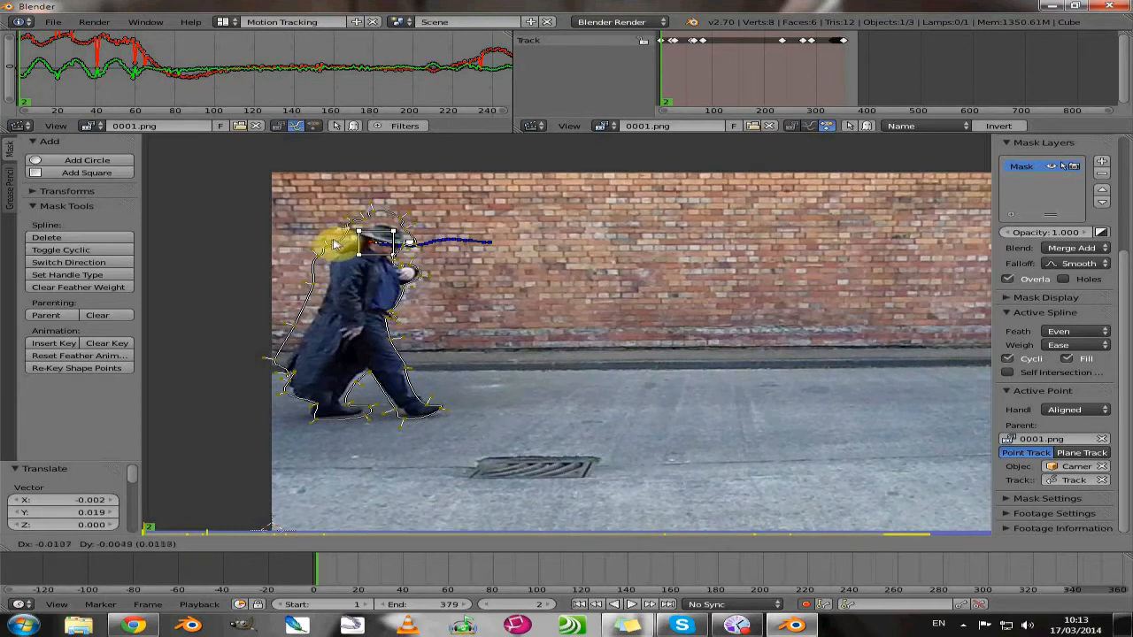
click(334, 245)
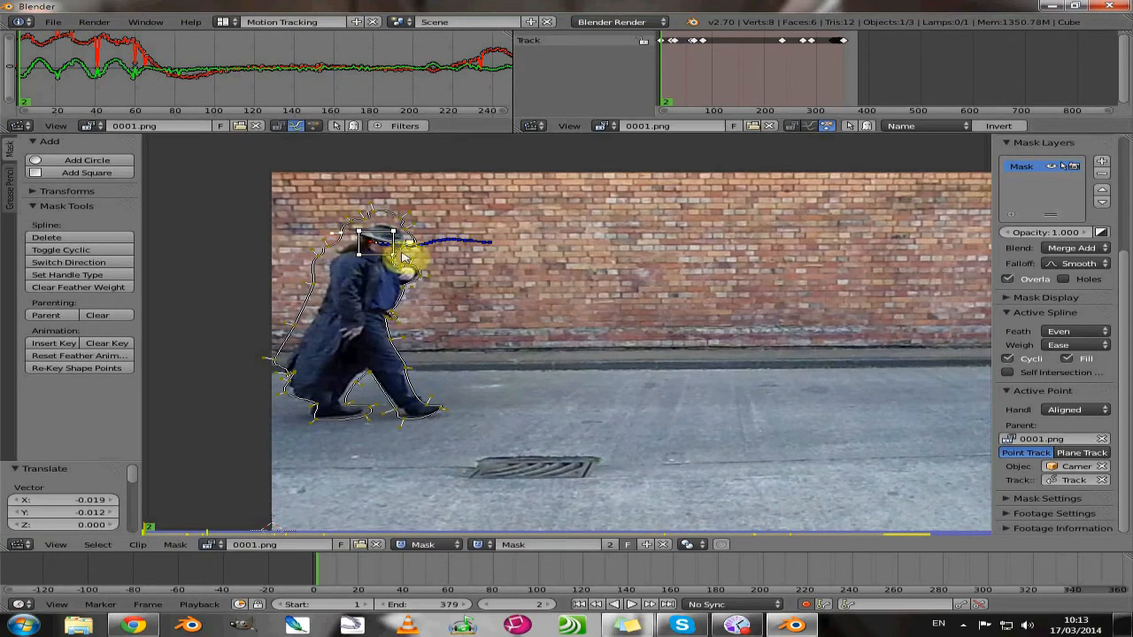
Move the mask points at the front of the hat brim and the face forward, away from the man's outline
key(g)
click(447, 254)
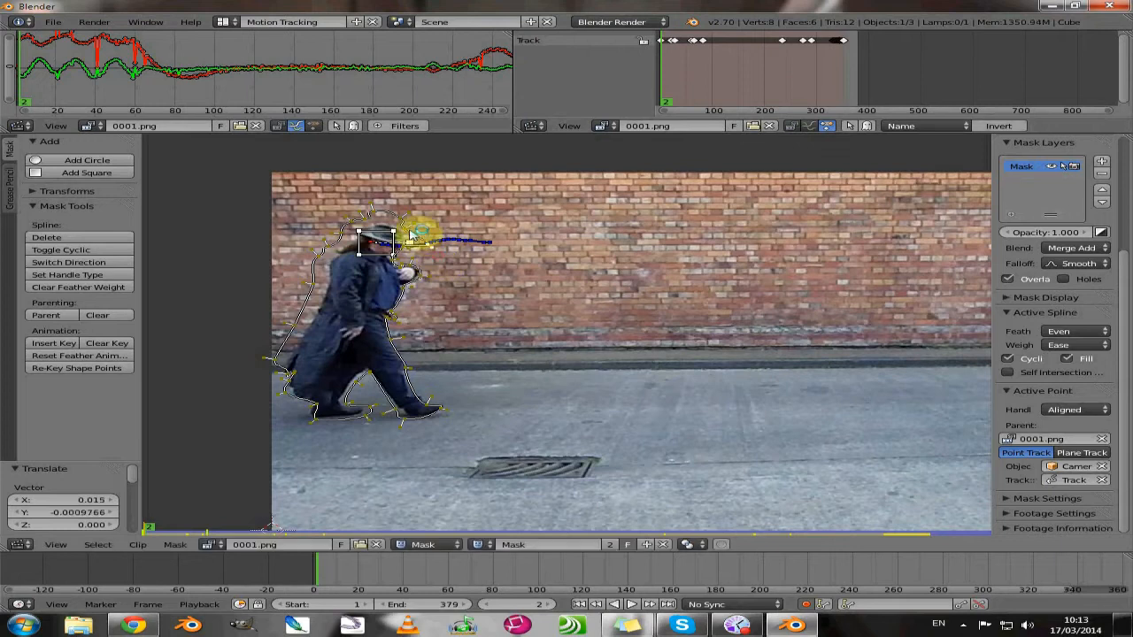
key(g)
click(401, 252)
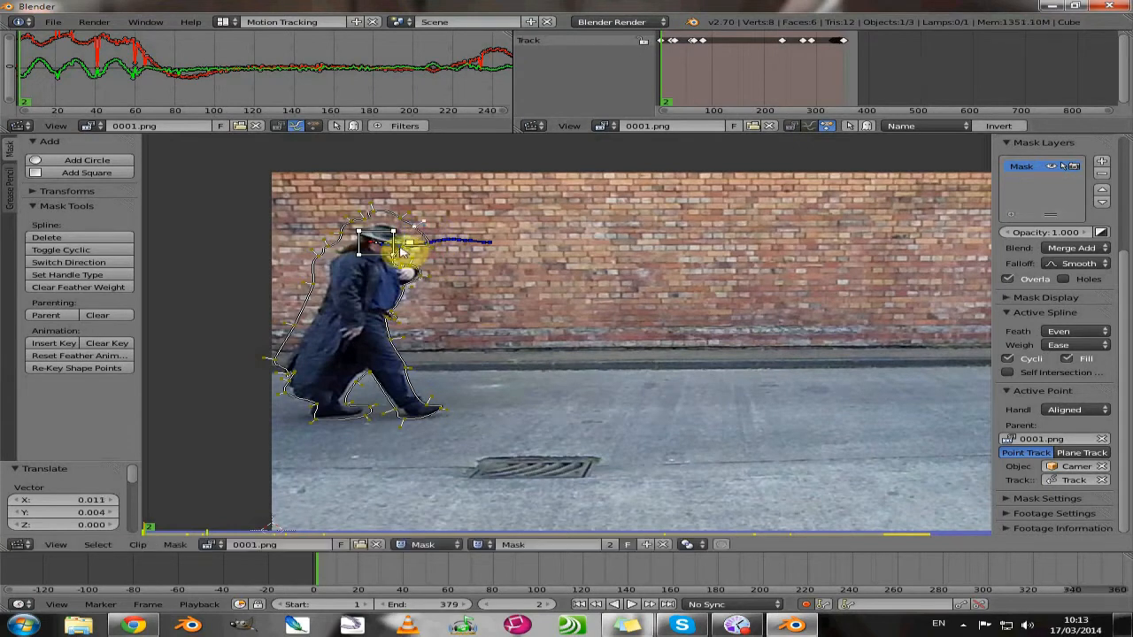
key(g)
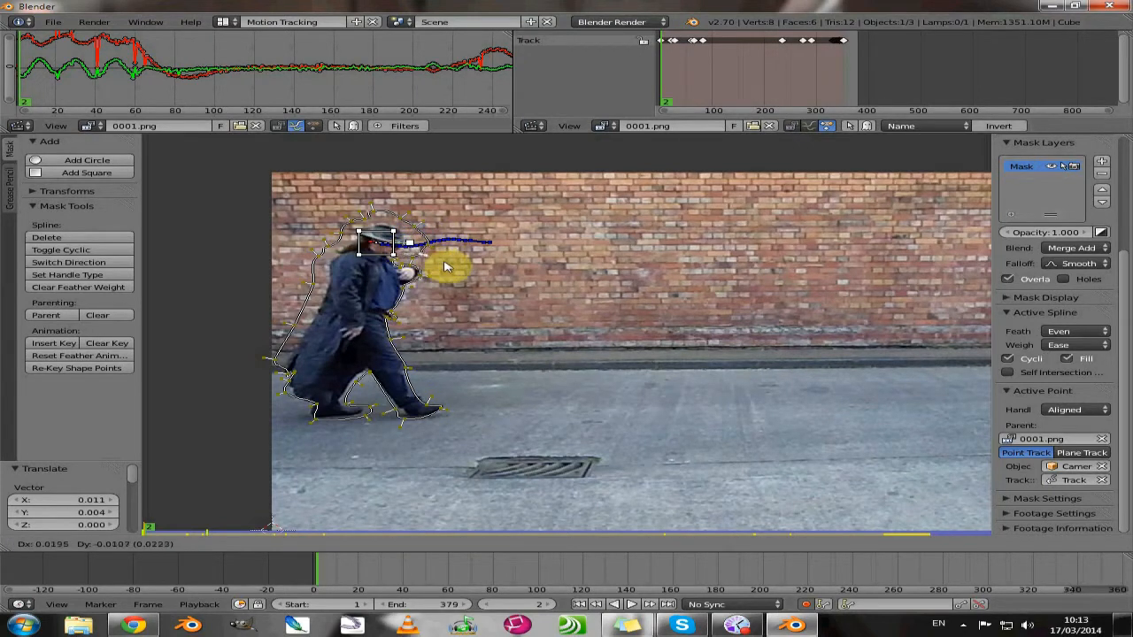
click(446, 266)
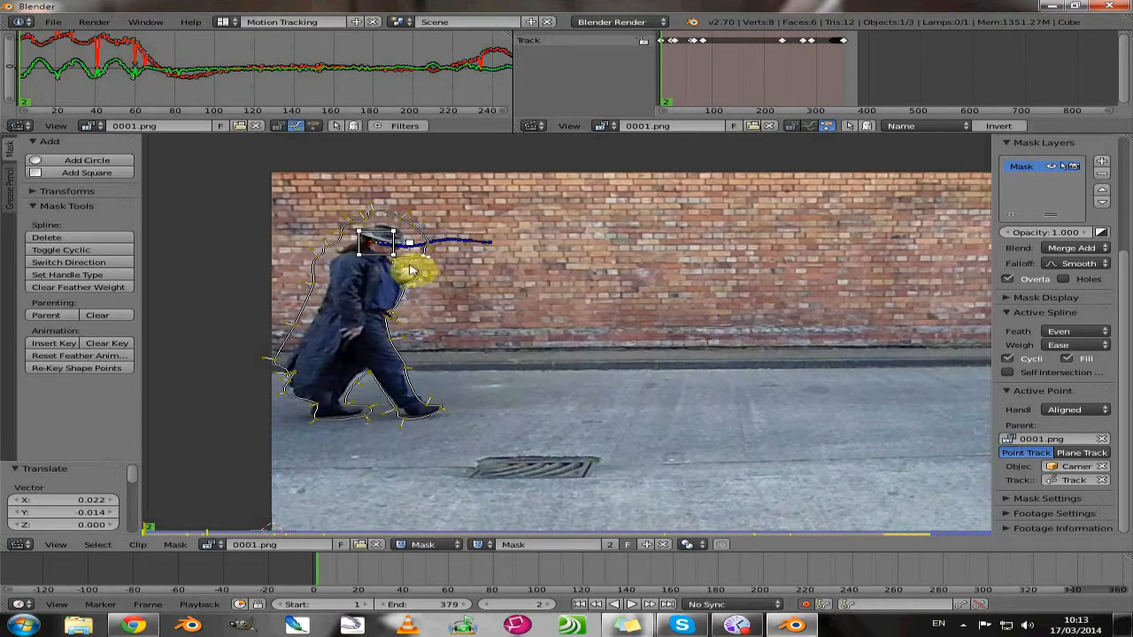
Move the mask points around the raised hand and just below it forward by about 0.02 to leave a gap around the arm
key(g)
click(424, 277)
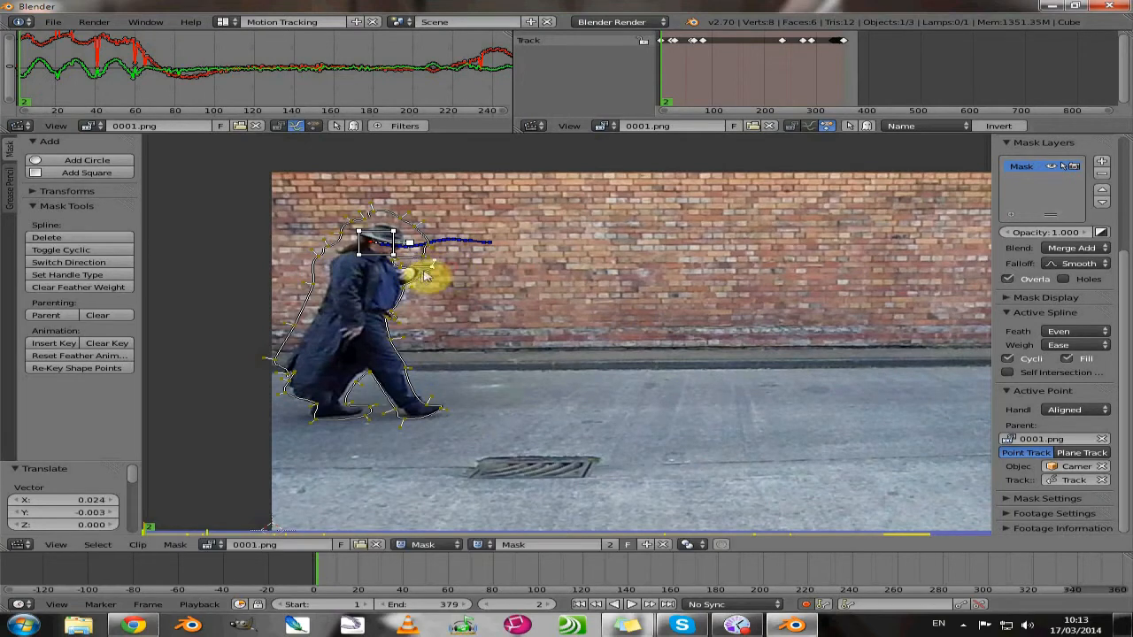
key(g)
click(431, 288)
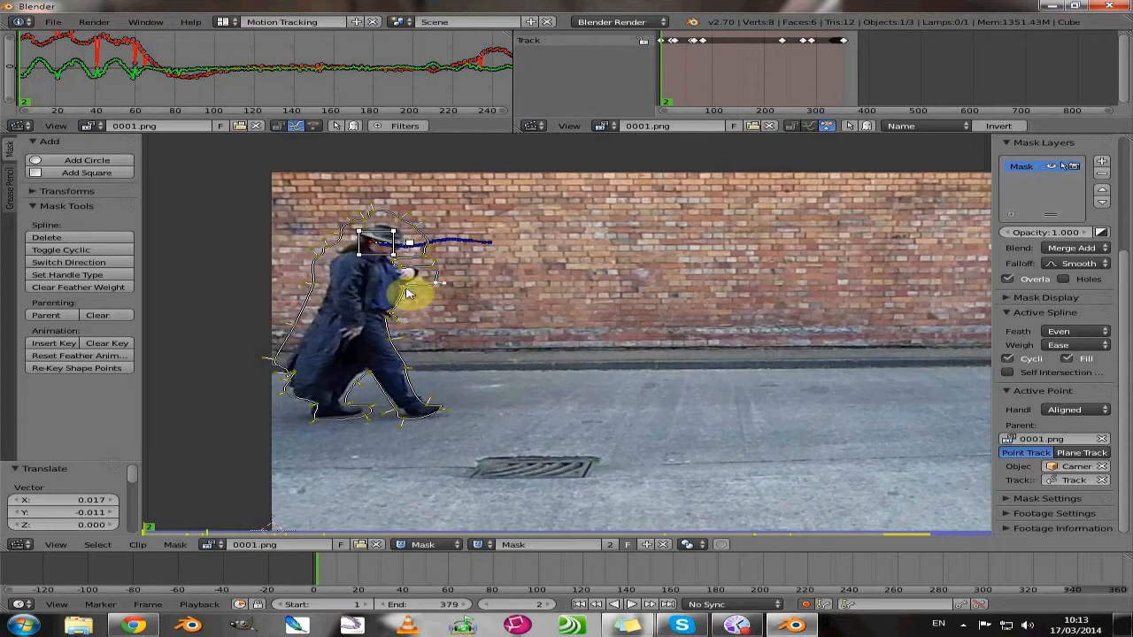
key(g)
click(434, 304)
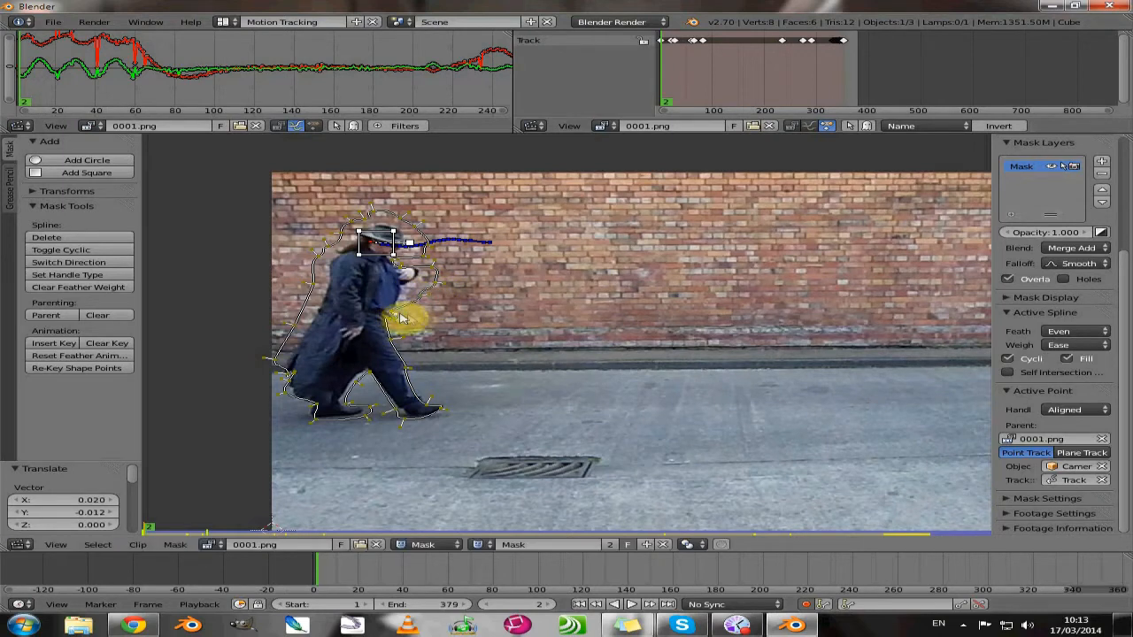
Move the mask point at the front of the man's waist forward by about 0.035, away from his body
key(g)
right_click(430, 322)
right_click(390, 315)
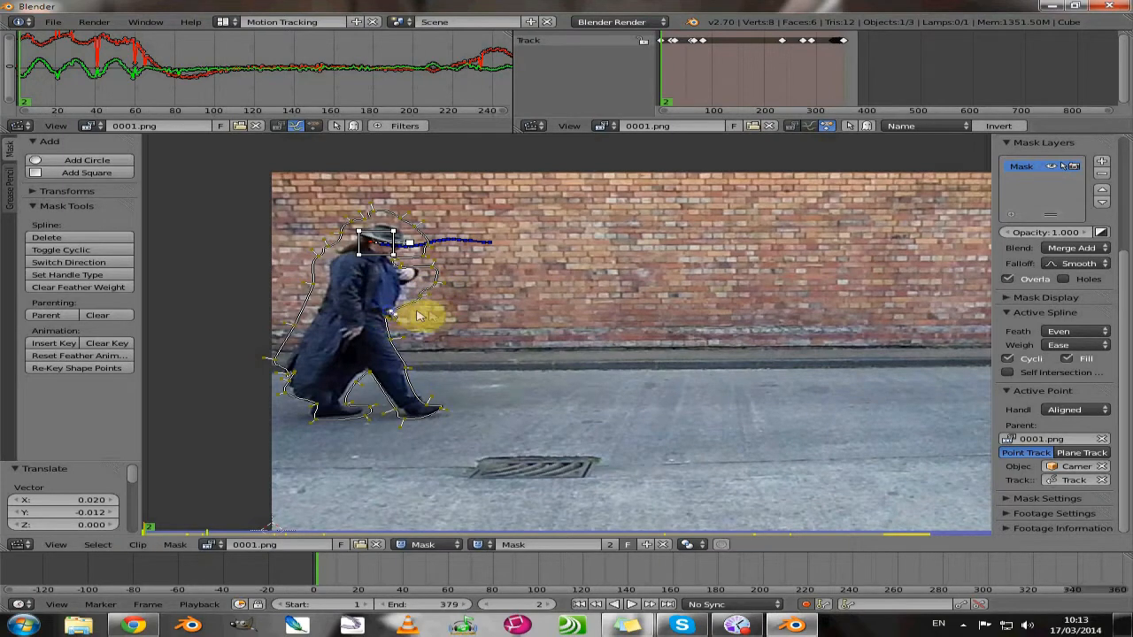
key(g)
click(455, 316)
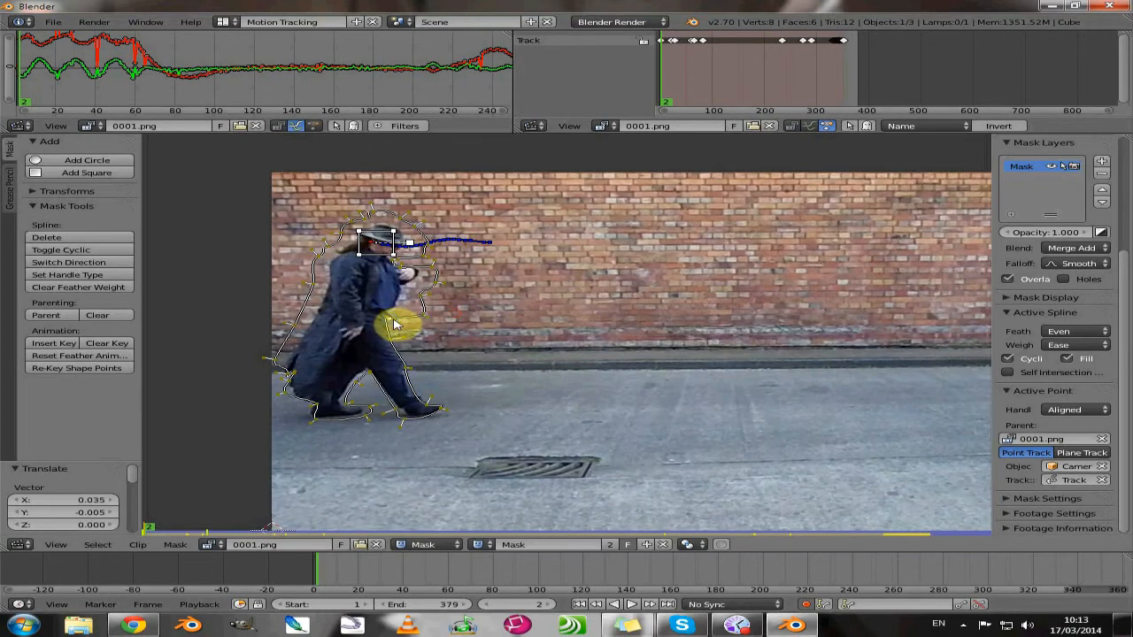
Select the mask points from the waist down the front leg to the toe and move them forward together by about 0.039
drag(395, 324, 443, 410)
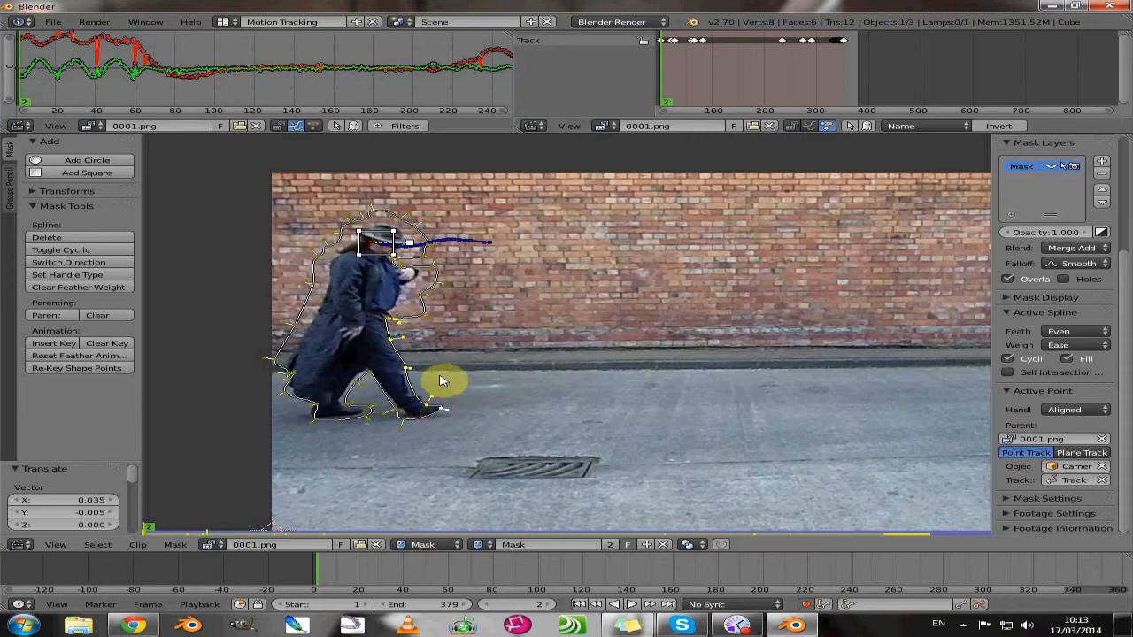
key(g)
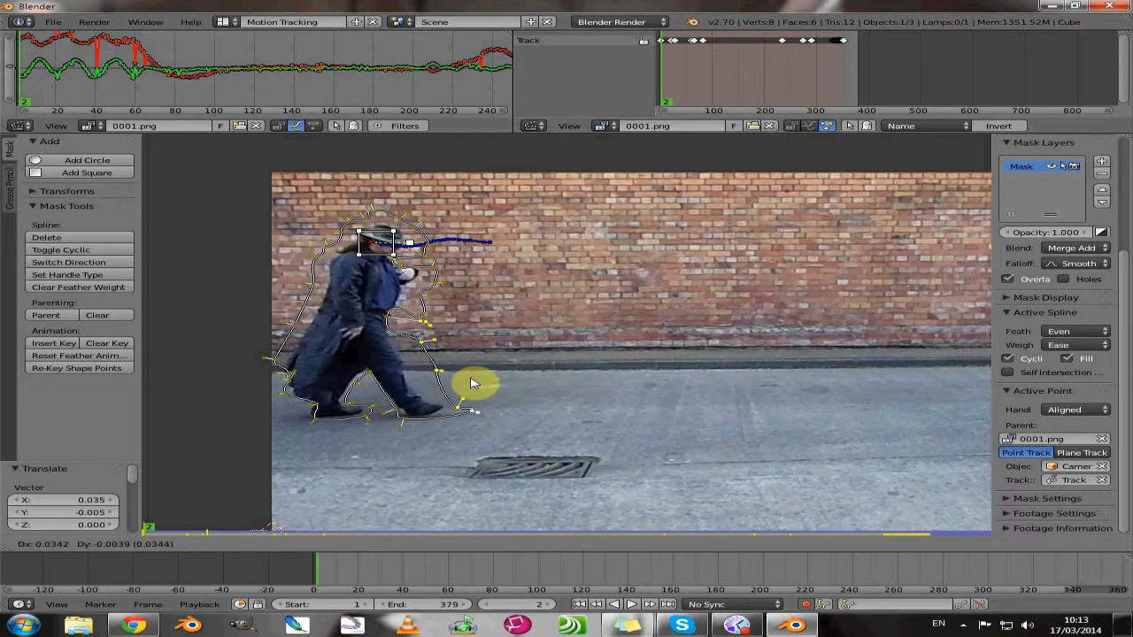
right_click(457, 383)
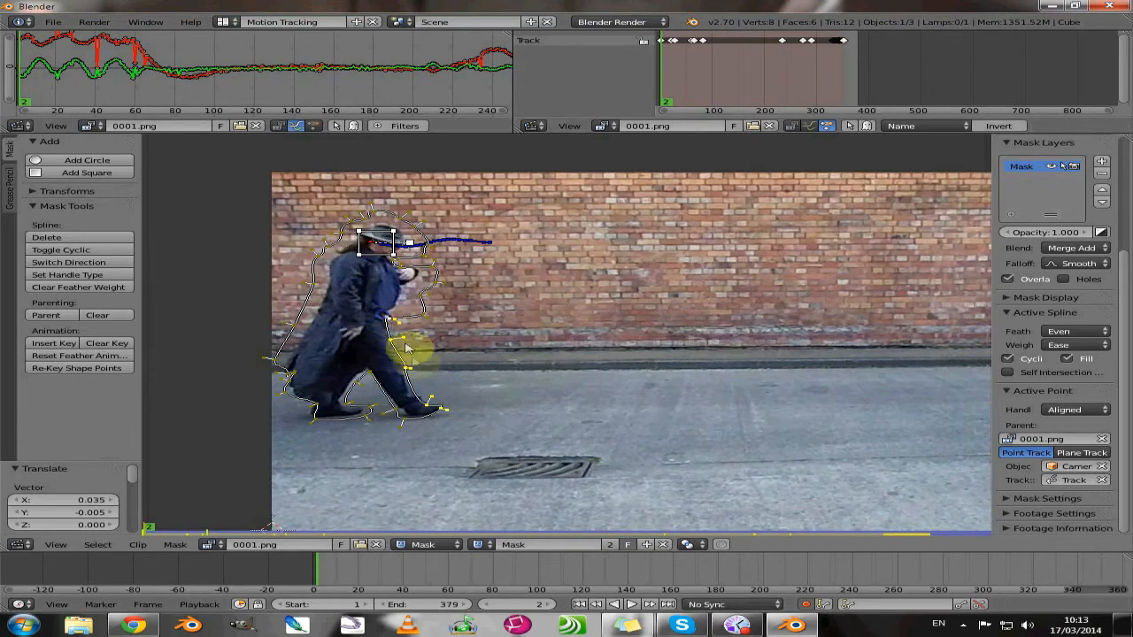
key(g)
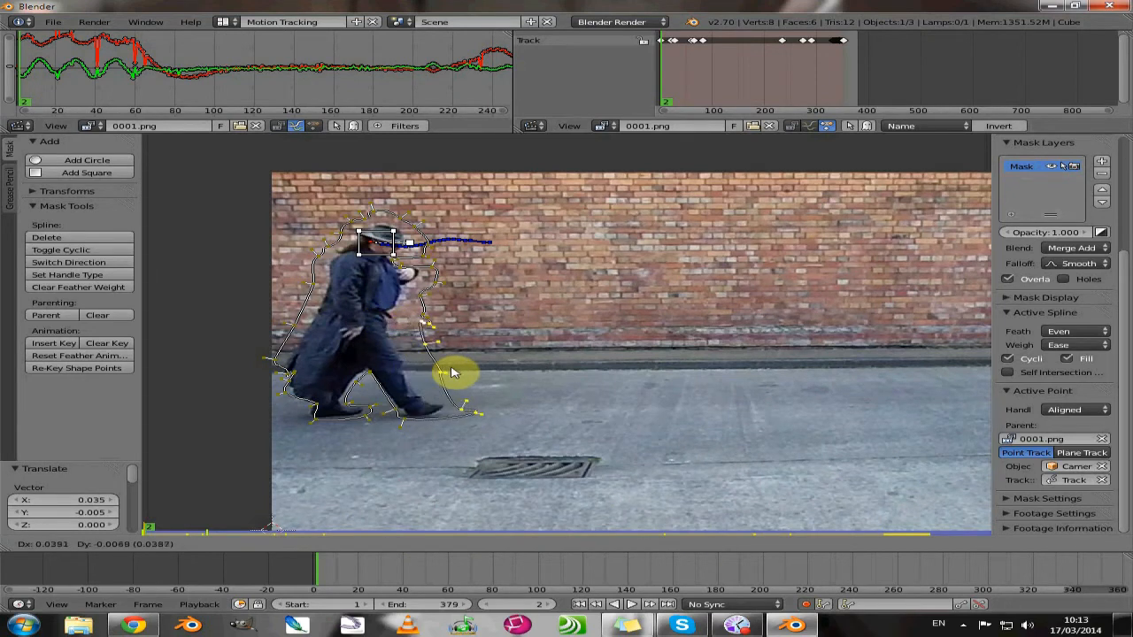
click(452, 373)
Fine-tune the mask points in front of the waist and thigh to even out the outline there
key(g)
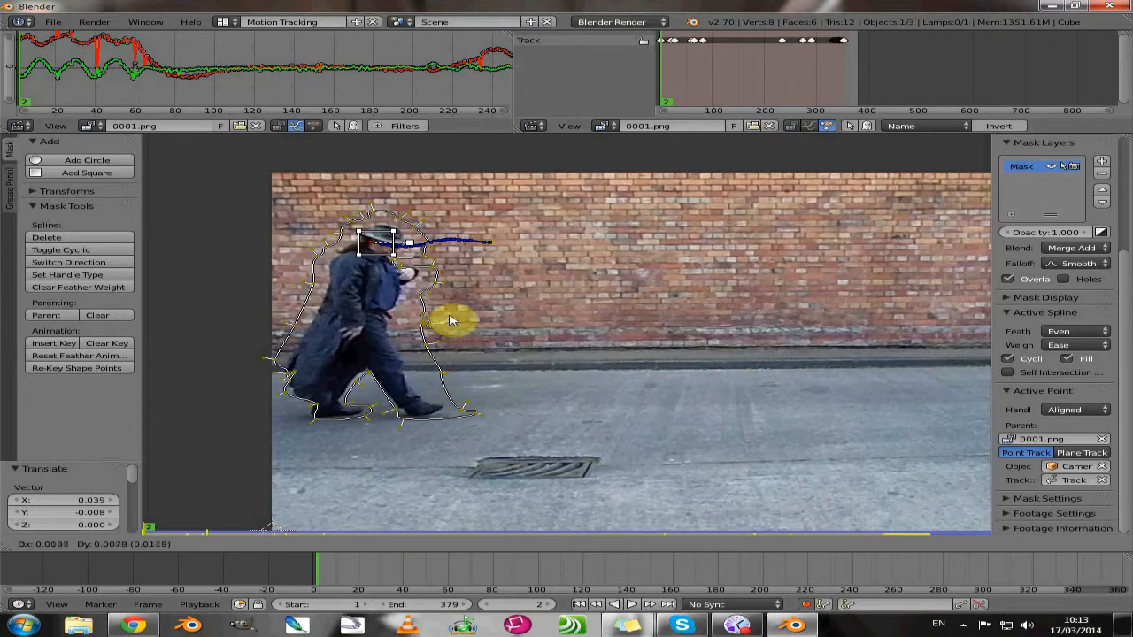
click(442, 330)
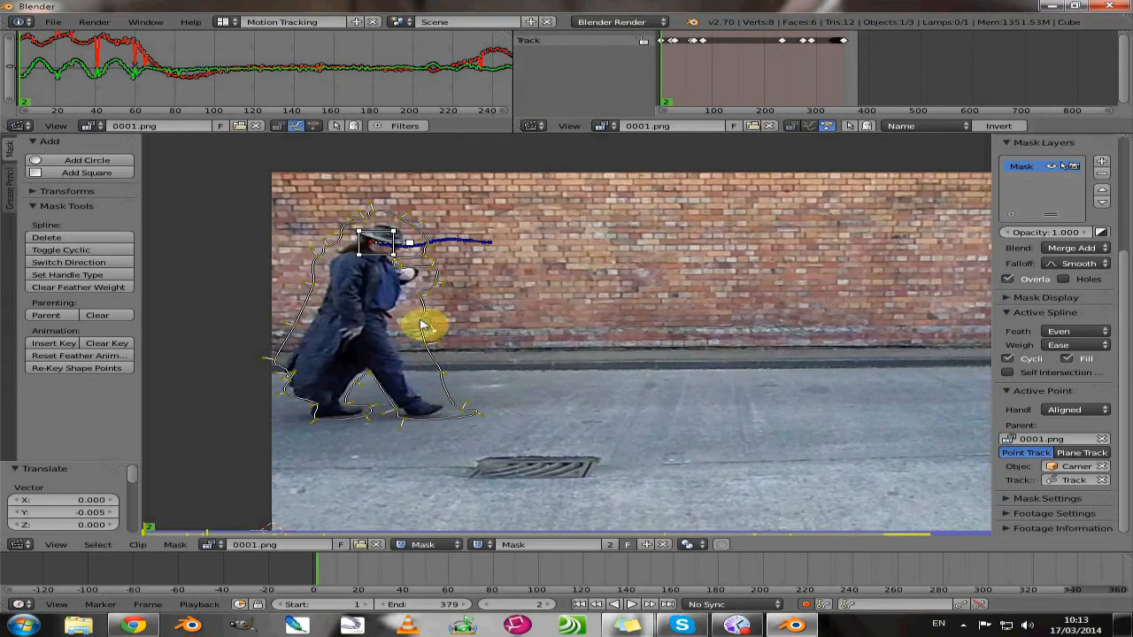
key(g)
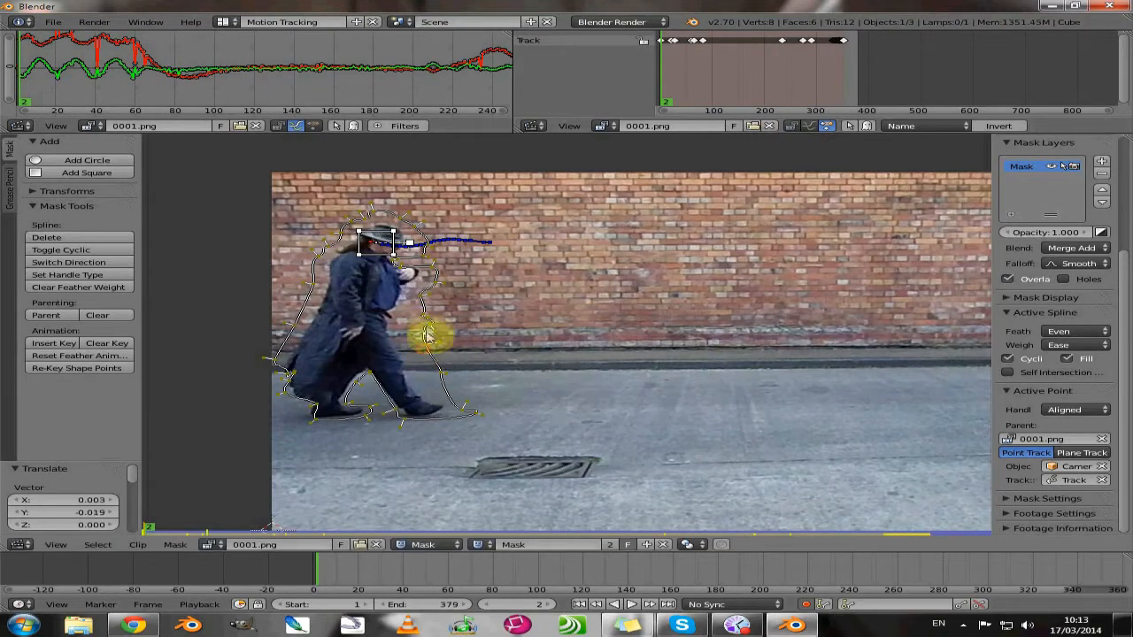
click(443, 320)
key(g)
click(442, 315)
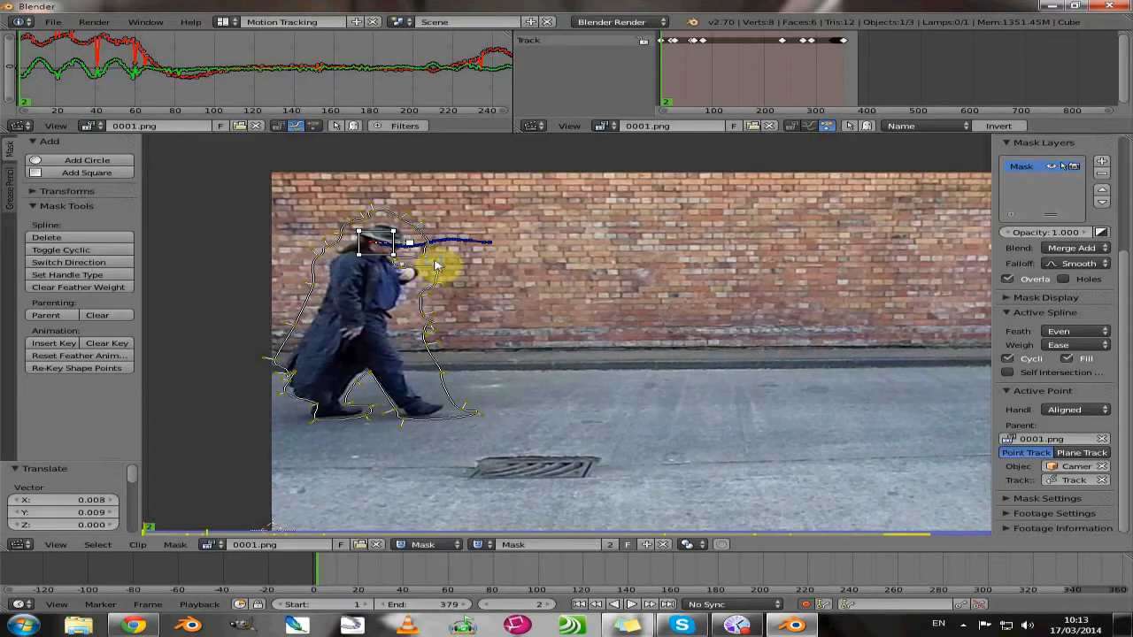
Reposition the mask points and handles around the raised hand to widen the gap in front of it by about 0.01 to 0.03
key(g)
click(466, 270)
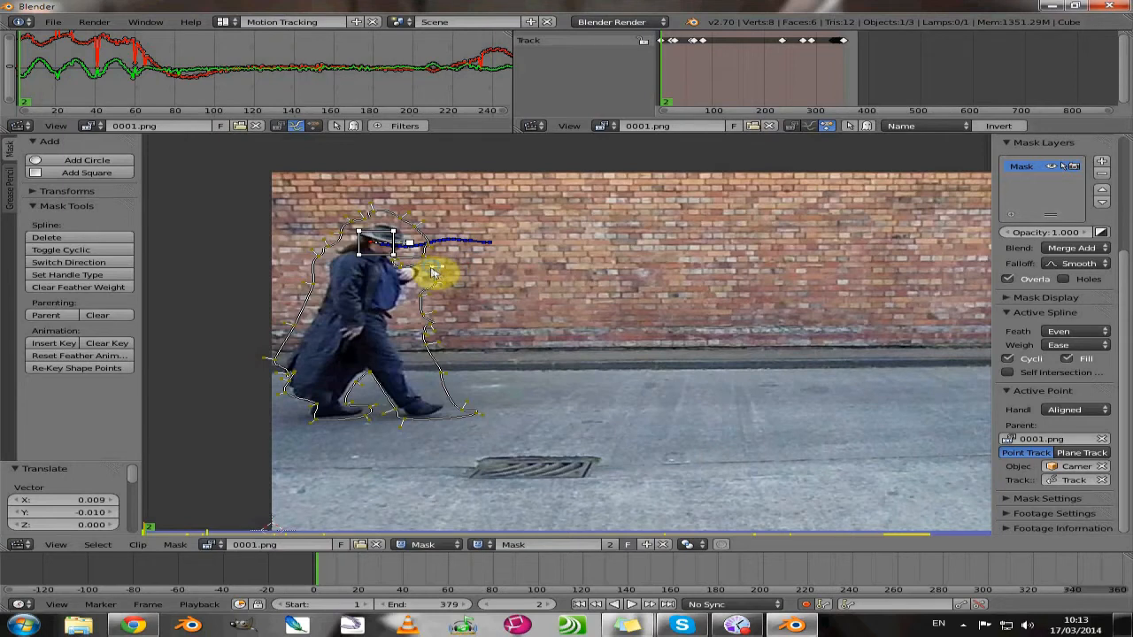
key(g)
click(420, 273)
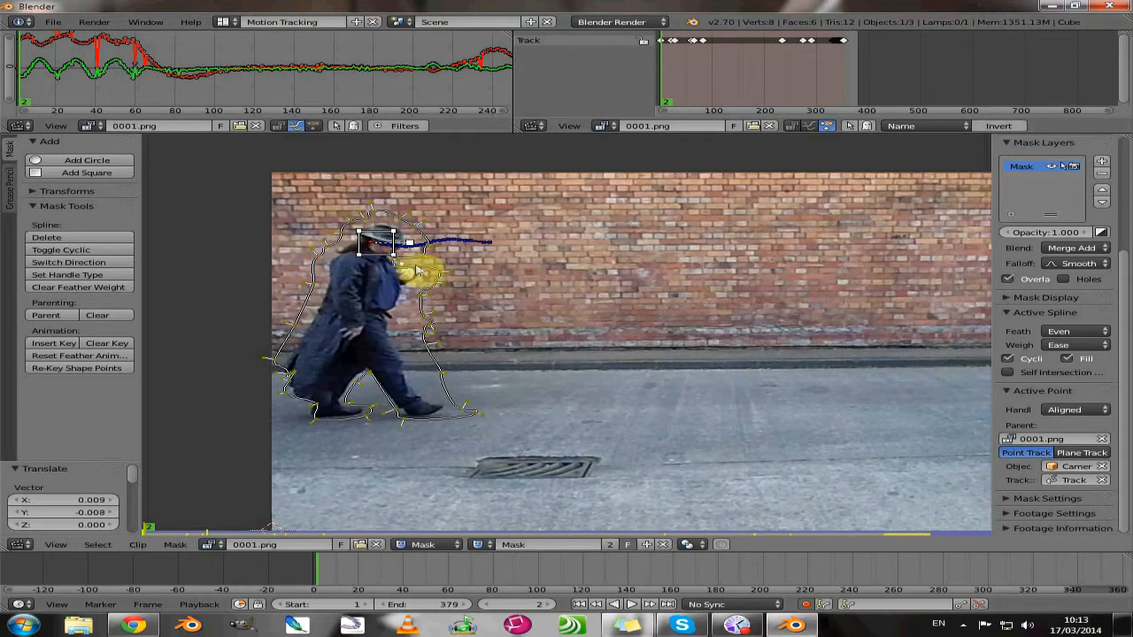
key(g)
click(408, 273)
key(g)
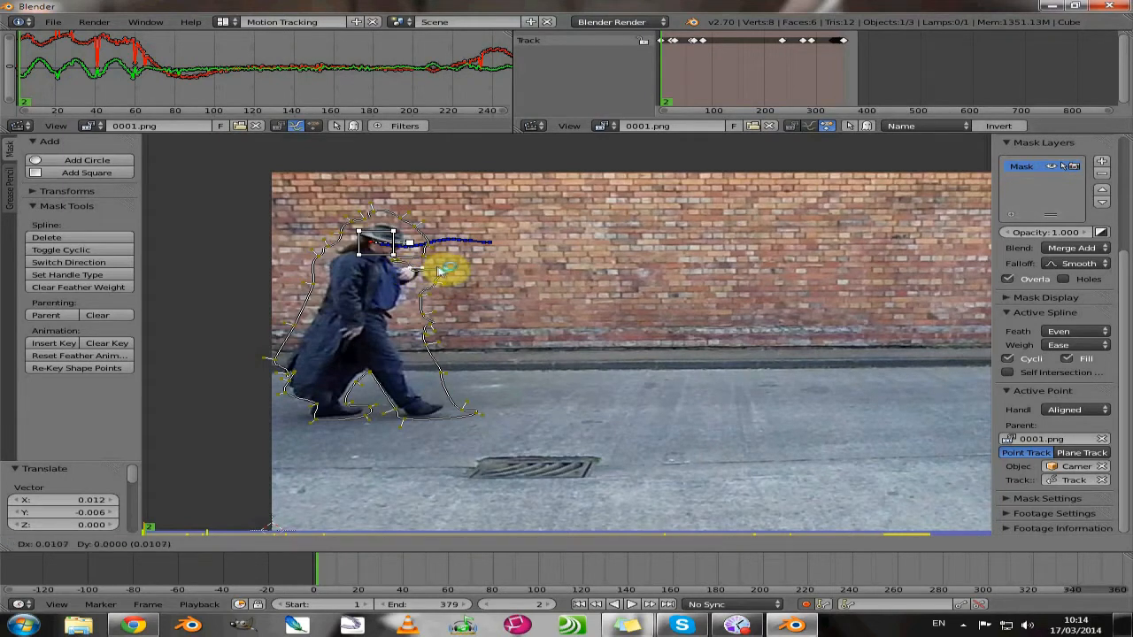
click(453, 268)
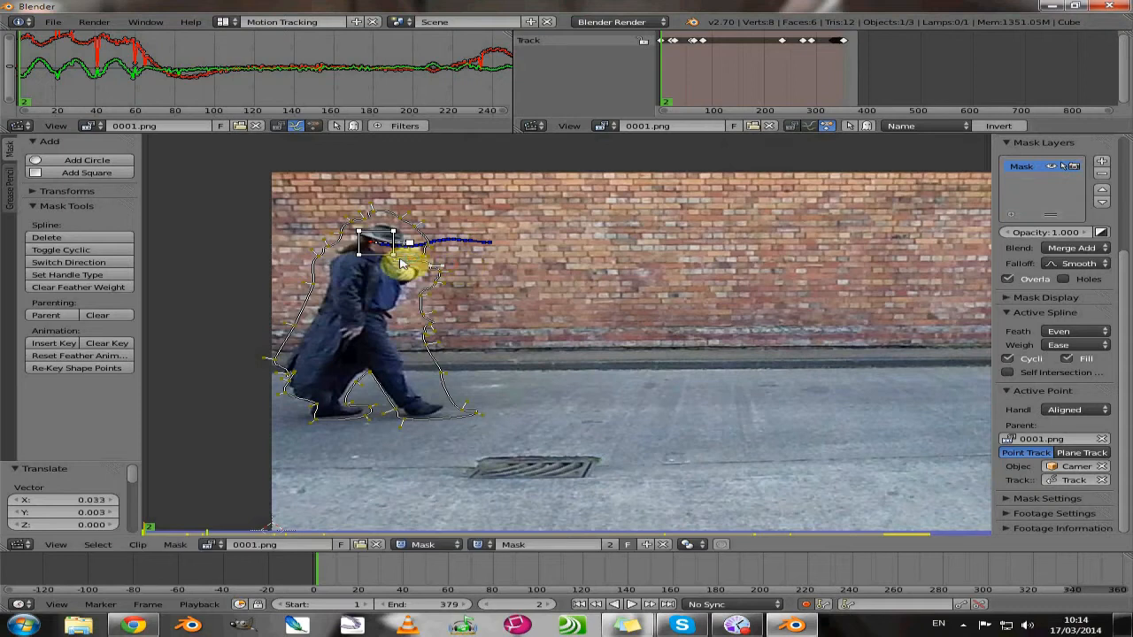
key(g)
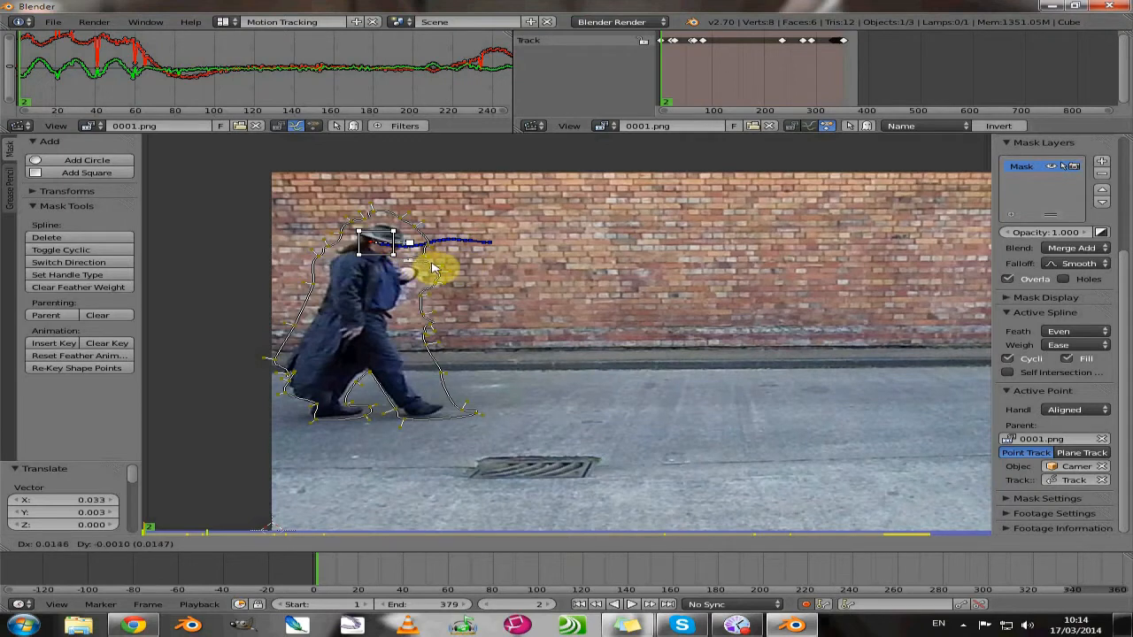
click(432, 268)
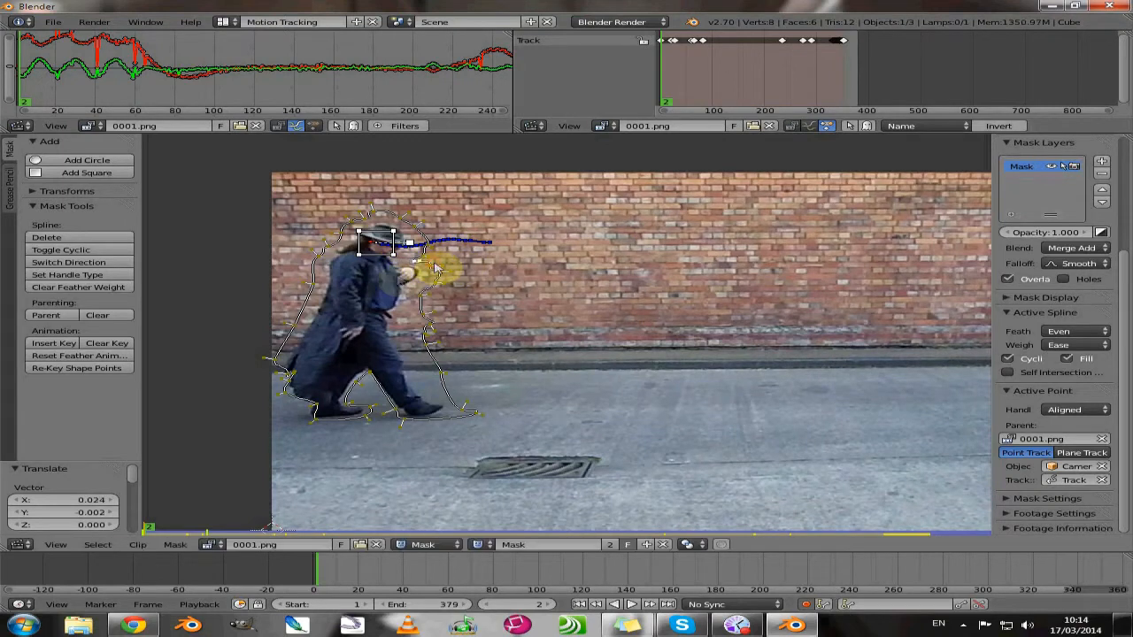
Move the mask points around the coat's trailing hem backward and downward by about 0.02 to leave a gap behind the coat
key(g)
click(270, 376)
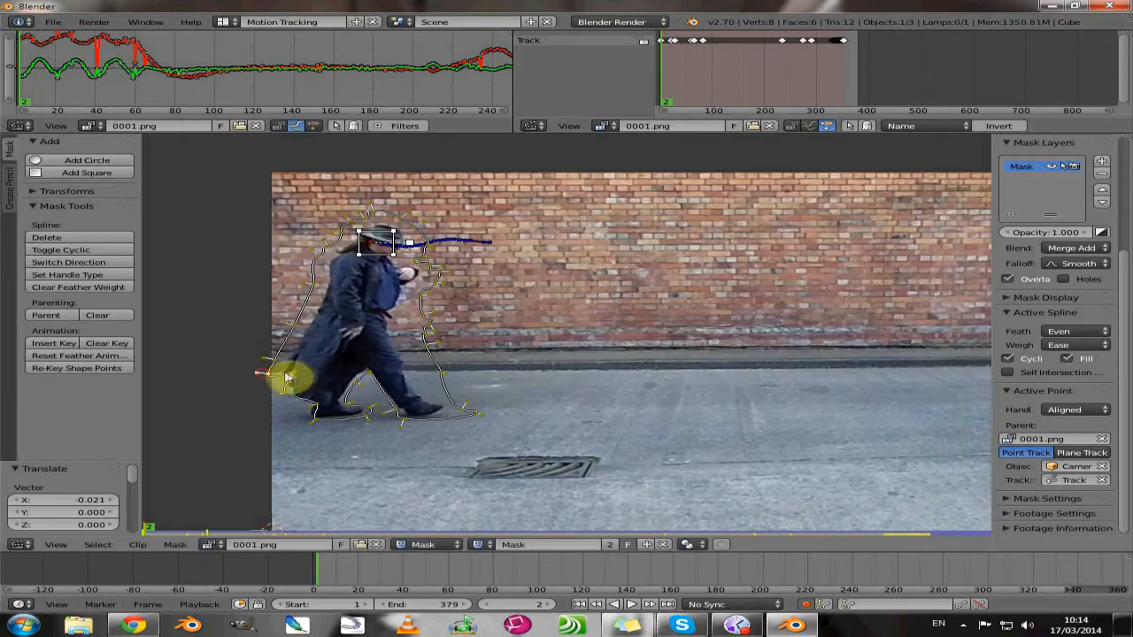
key(g)
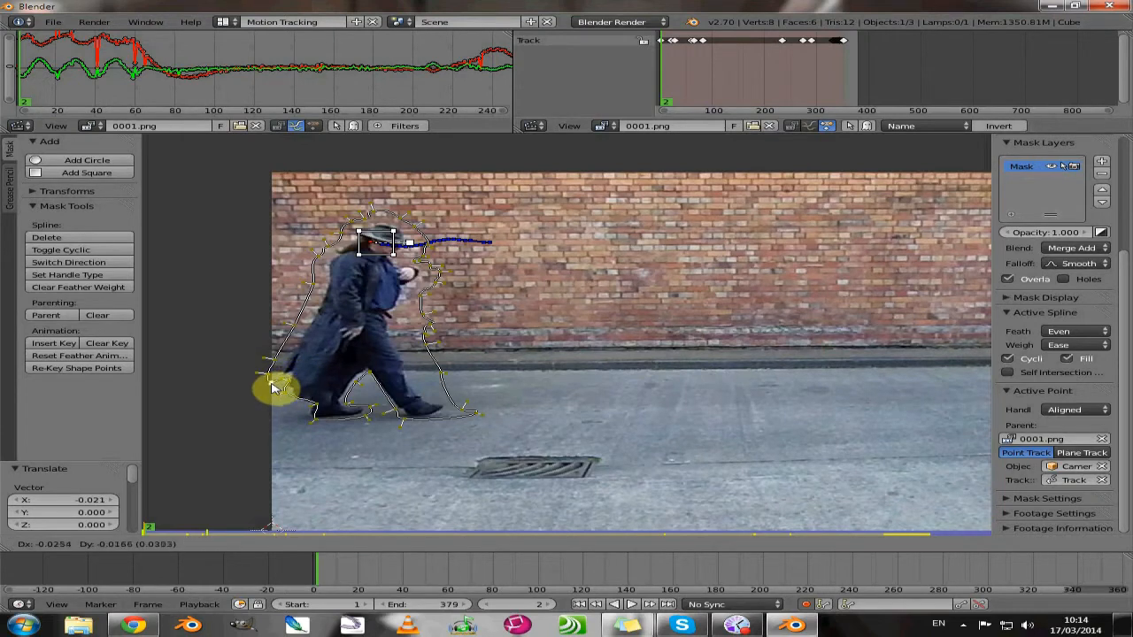
click(283, 386)
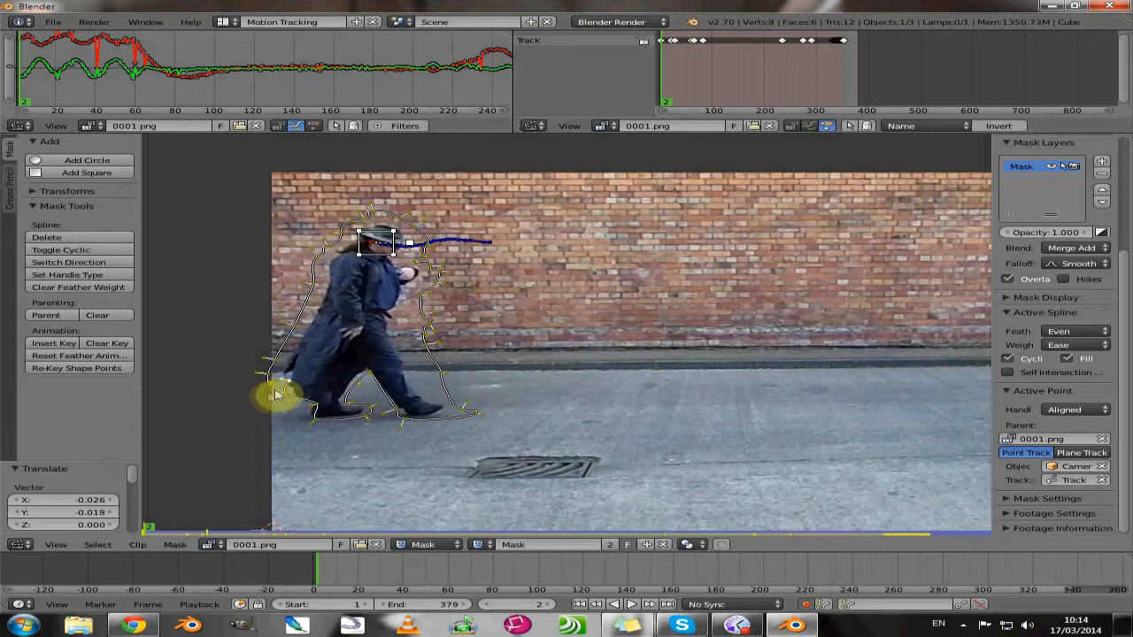
key(g)
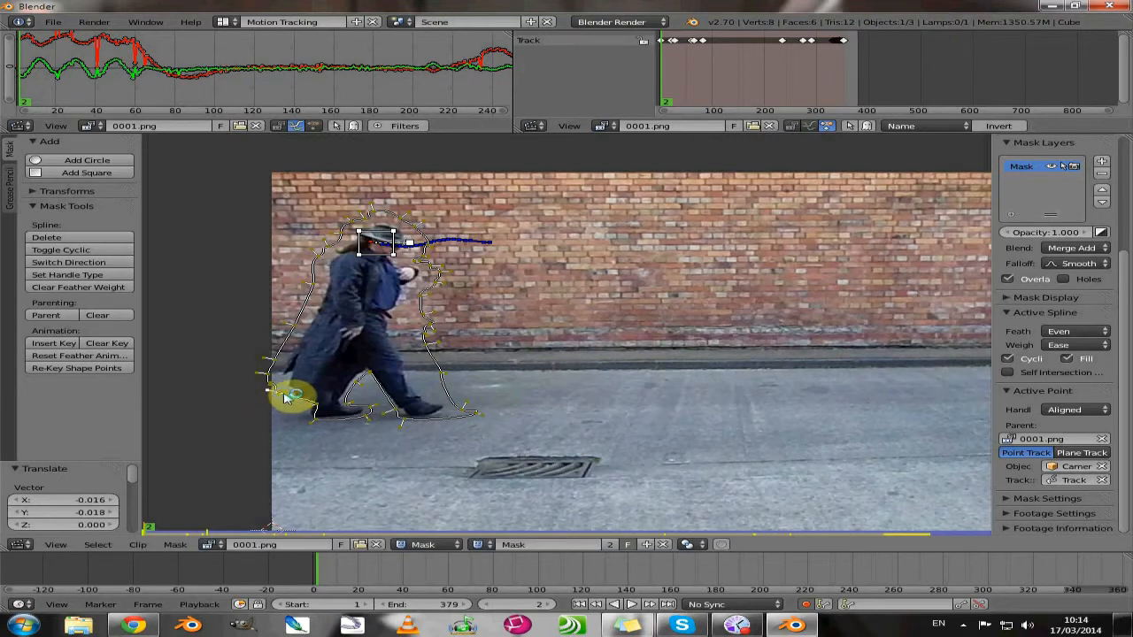
click(268, 418)
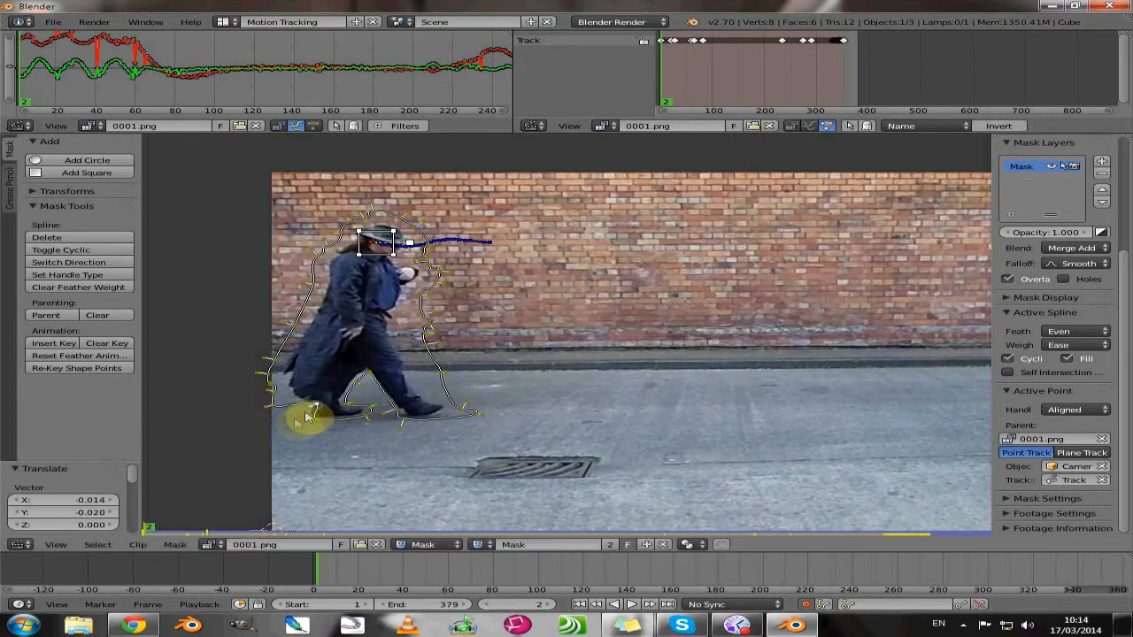
Move the mask points under the rear foot downward and slightly backward by about 0.02
key(g)
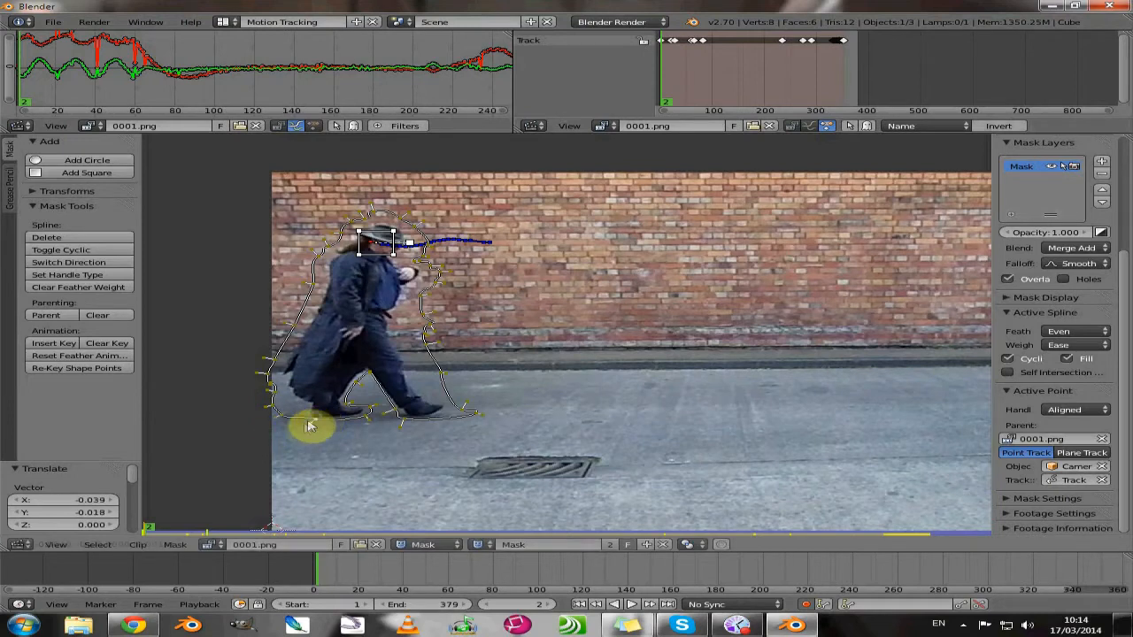
click(306, 430)
key(g)
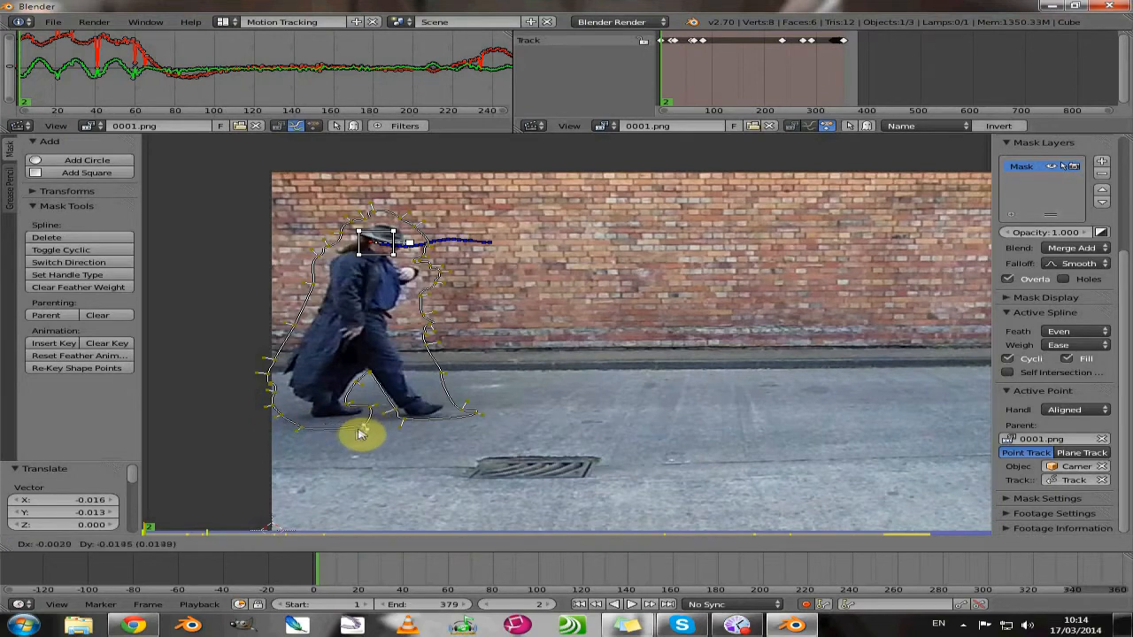
click(353, 432)
Lower the mask points between the feet and under the front heel by about 0.027
right_click(387, 413)
key(g)
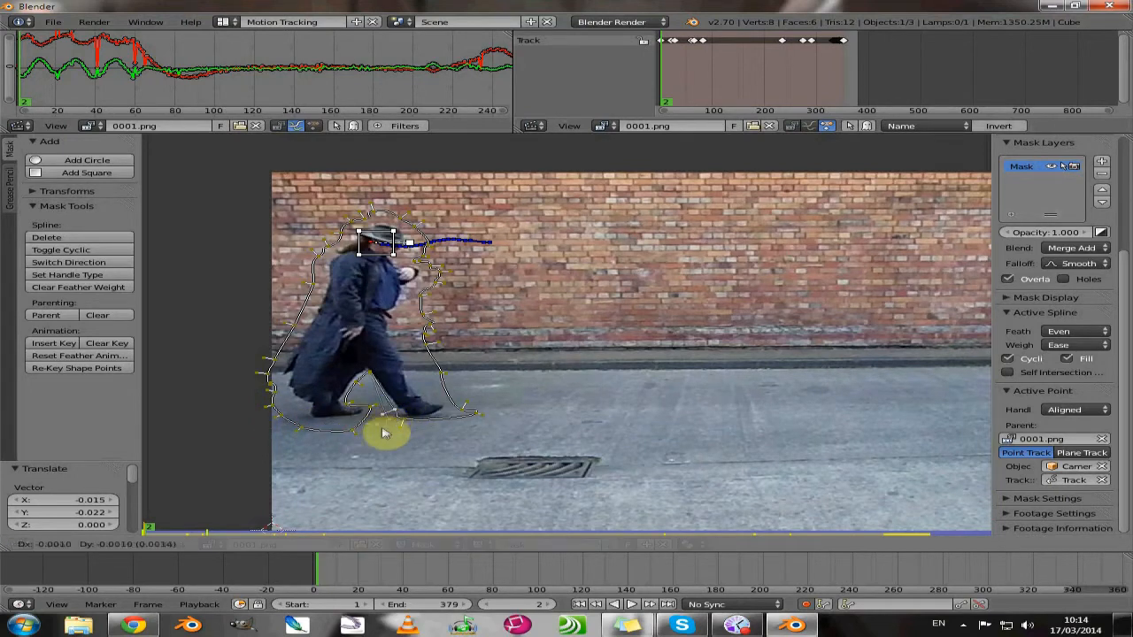
click(384, 434)
right_click(403, 423)
key(g)
click(404, 427)
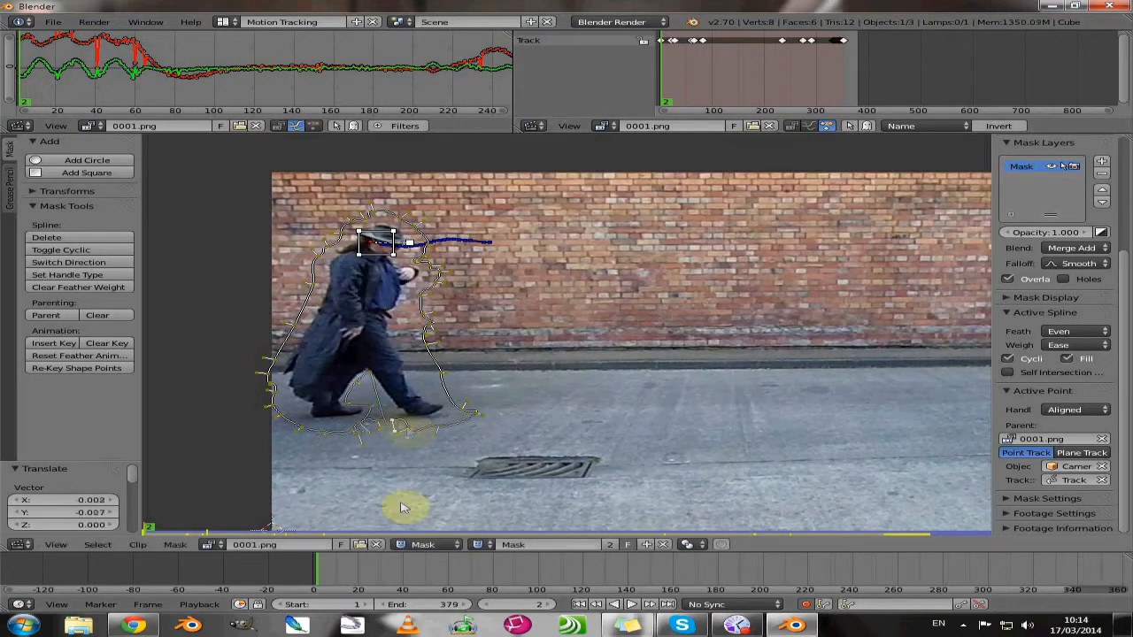
Play ahead to frame 12 and keyframe the mask points behind the coat tail and below the feet farther outward
key(alt+a)
right_click(326, 361)
key(g)
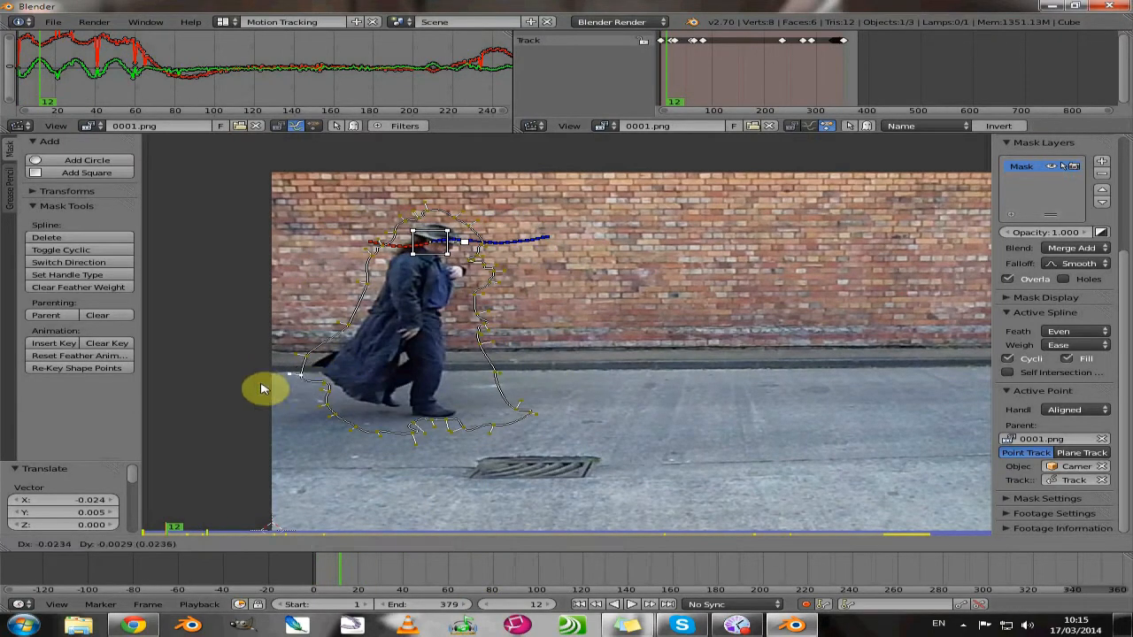
click(266, 392)
right_click(418, 426)
key(g)
click(419, 434)
Step back to frame 9 and move the mask point behind the coat's back outward by about 0.02
key(Left)
key(Left)
key(Left)
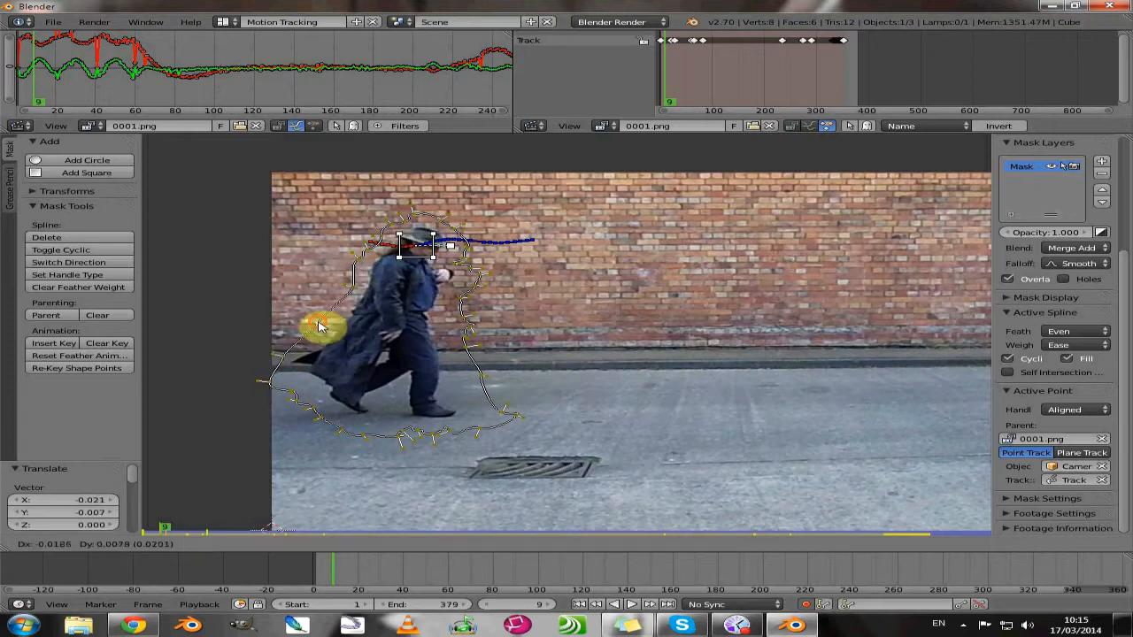
Play ahead to frame 21 and move the mask point in front of the leading foot forward and up by about 0.02
key(alt+a)
click(498, 606)
right_click(570, 376)
key(g)
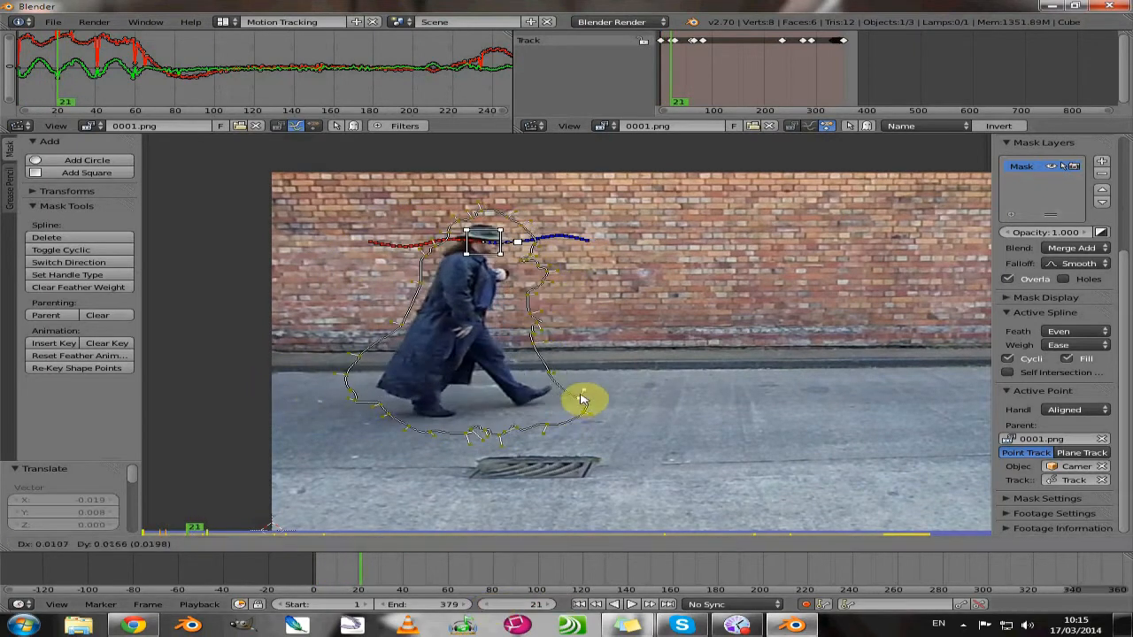
click(581, 398)
Advance to frame 38 and move the mask point behind the flaring coat backward by about 0.02
click(634, 605)
key(alt+a)
click(549, 605)
right_drag(497, 319, 480, 324)
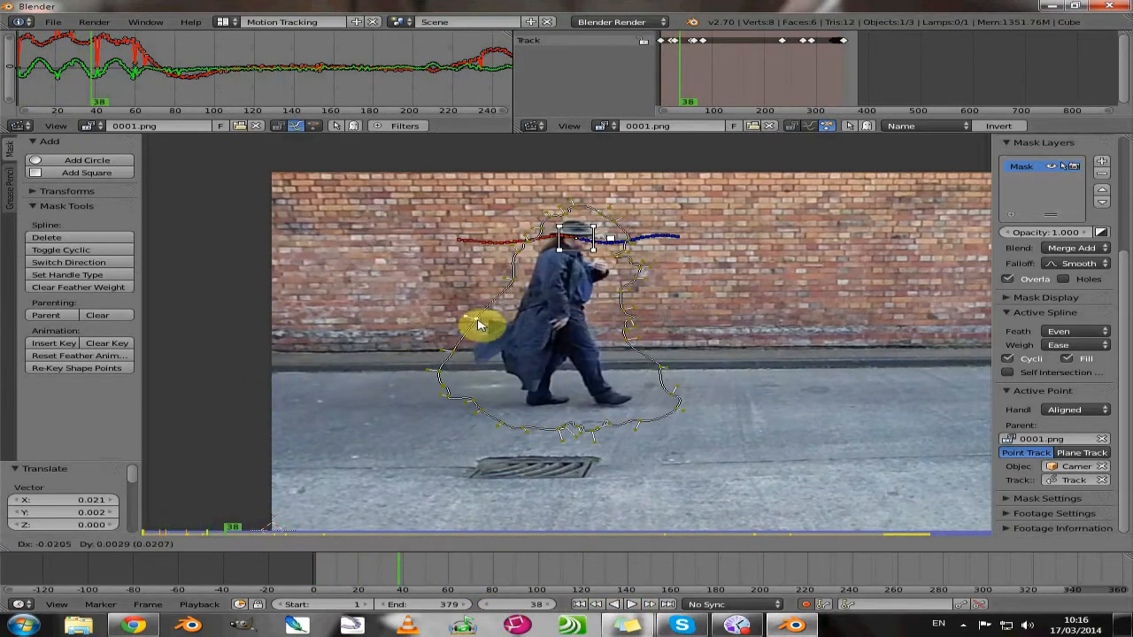
Advance through the following frames and reposition the mask points wherever the outline gets too close to the man
click(549, 604)
click(550, 604)
right_click(760, 344)
right_drag(760, 343, 780, 322)
right_drag(758, 310, 777, 302)
drag(534, 605, 547, 606)
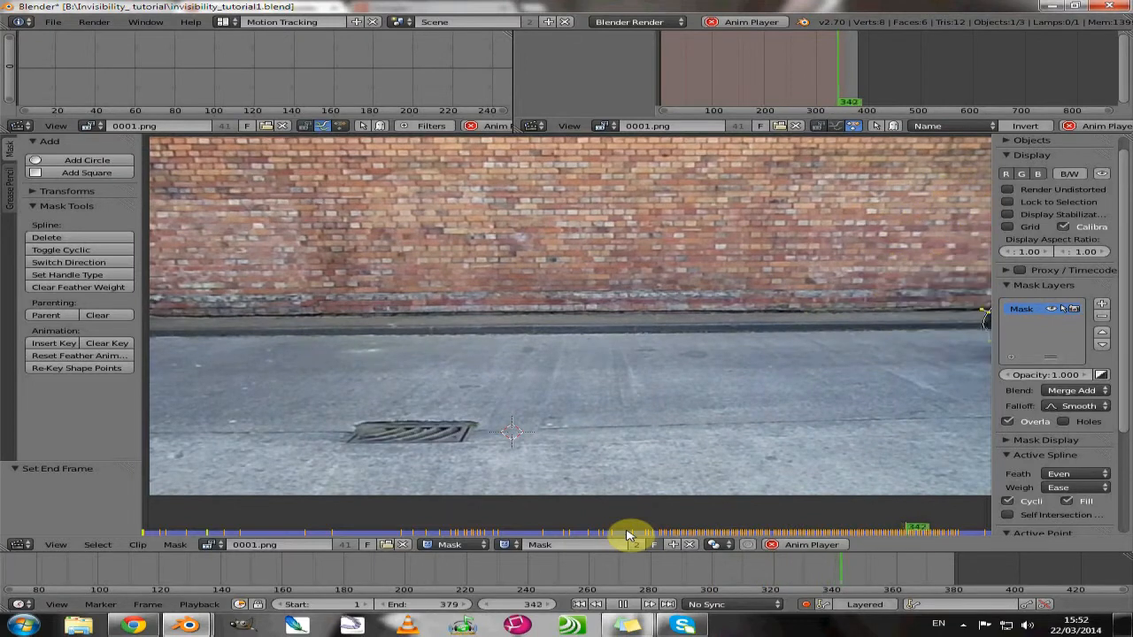
Stop the playback and switch to the Compositing screen layout
key(alt+a)
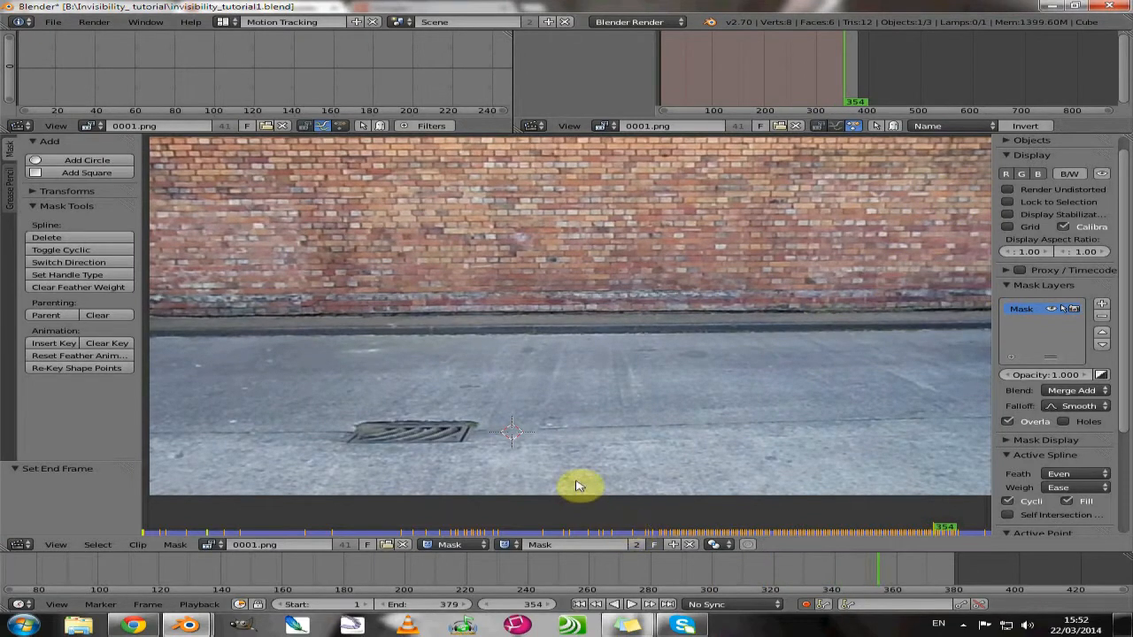
click(224, 22)
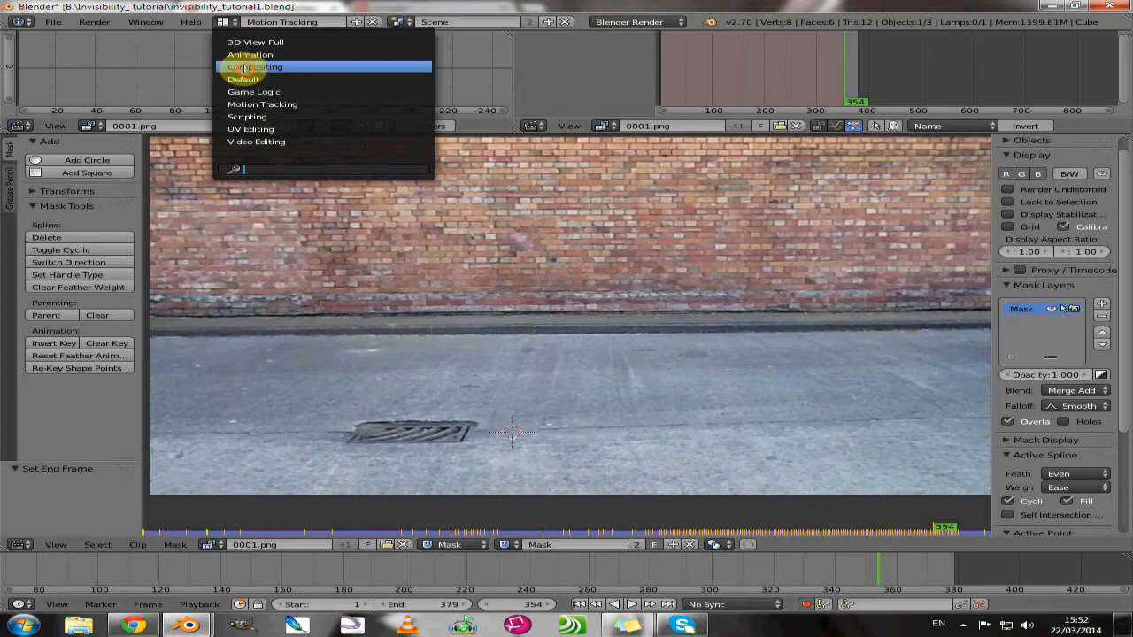
click(243, 68)
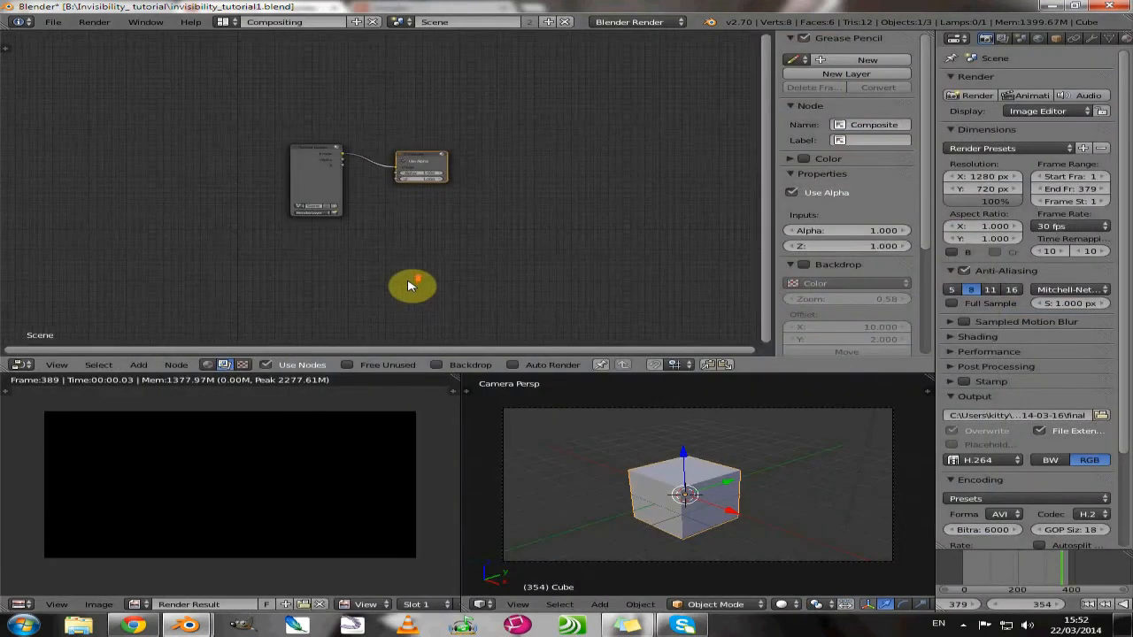
Delete the Render Layers node from the compositing node tree
scroll(407, 285, up, 4)
click(247, 160)
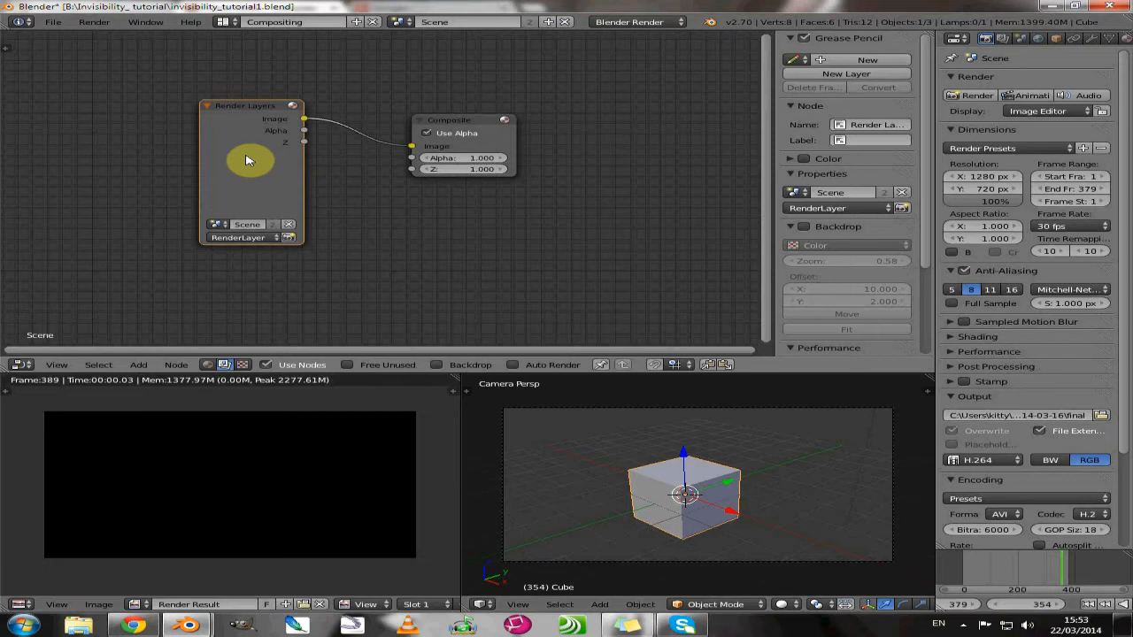
key(Delete)
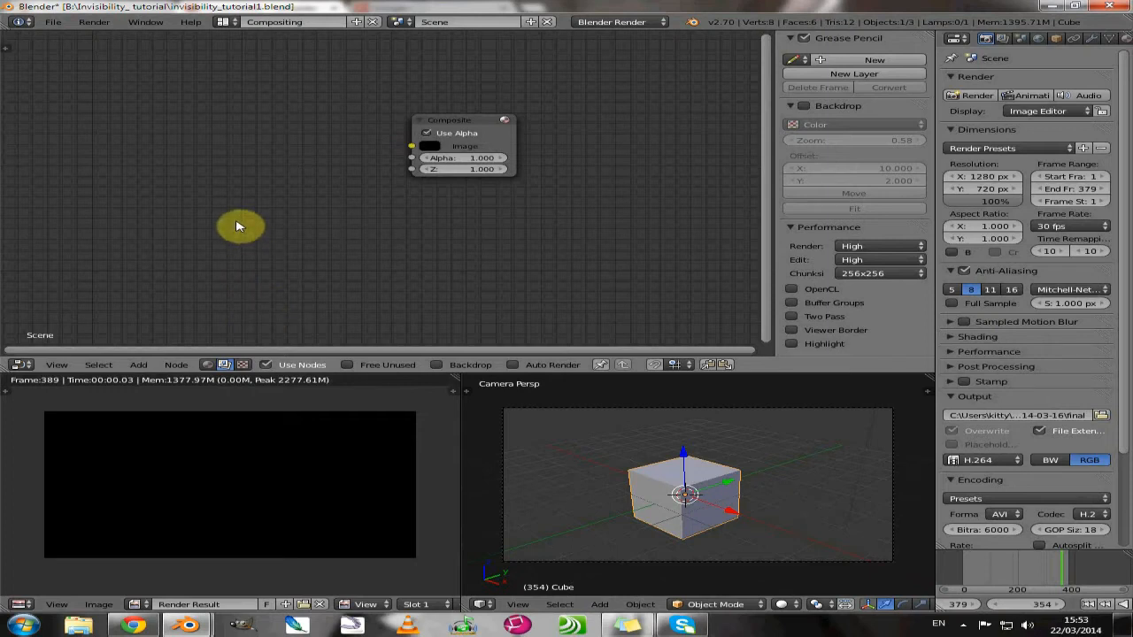
Add an Image input node to the compositing tree and place a duplicate of it directly below
key(shift+a)
mouse_move(236, 226)
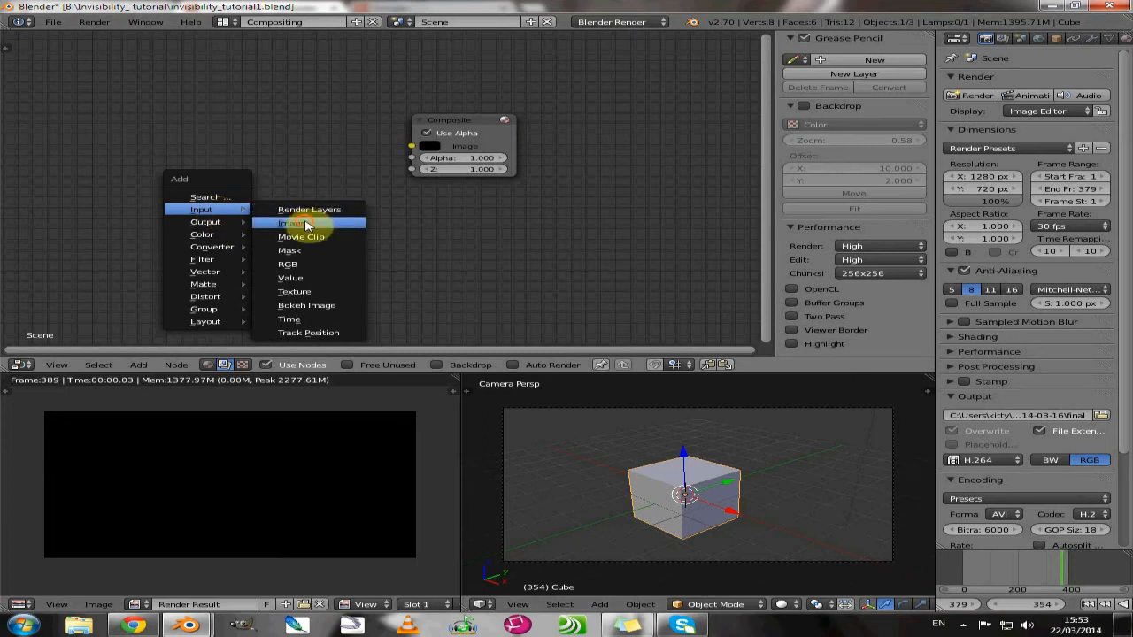
click(306, 227)
click(94, 88)
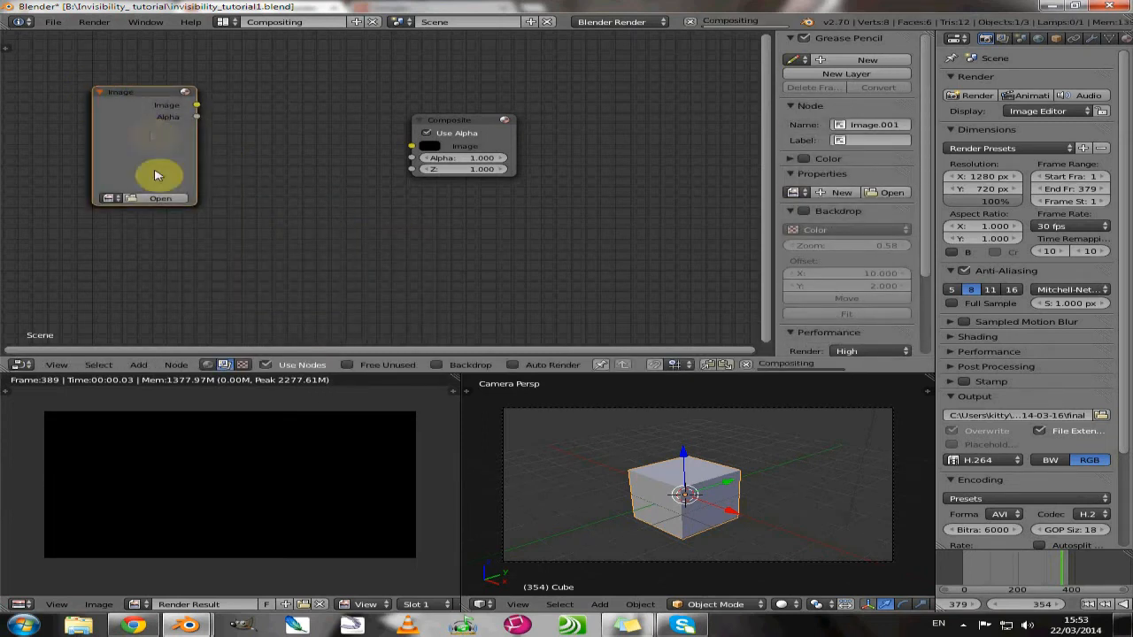
key(shift+d)
click(174, 268)
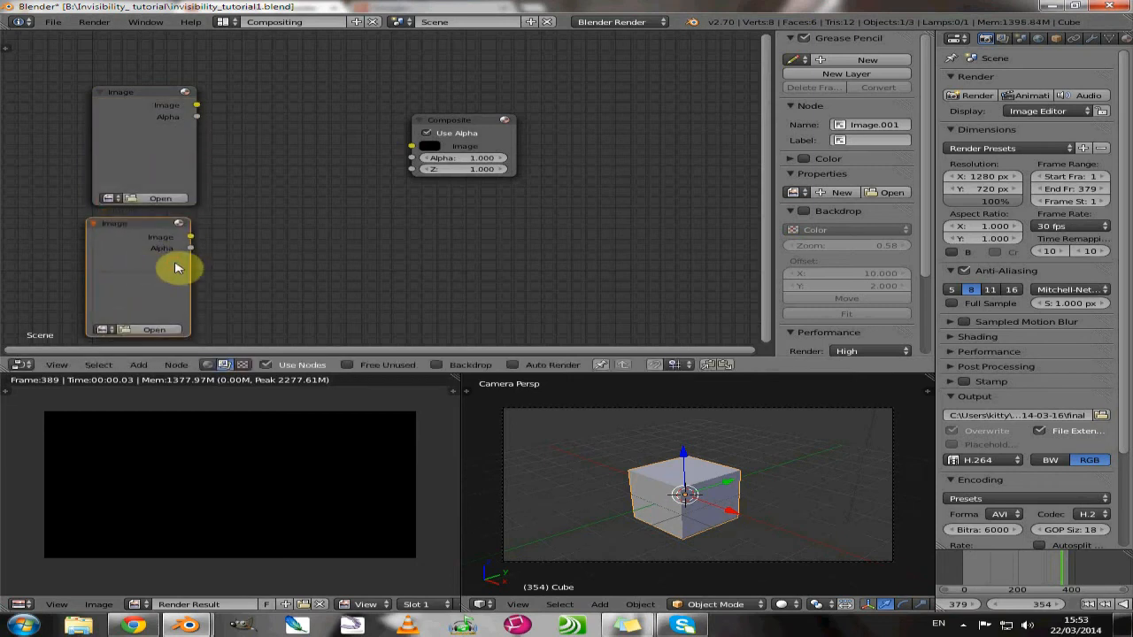
Load 0001.png from the image sequence1 folder into the upper Image node
click(146, 200)
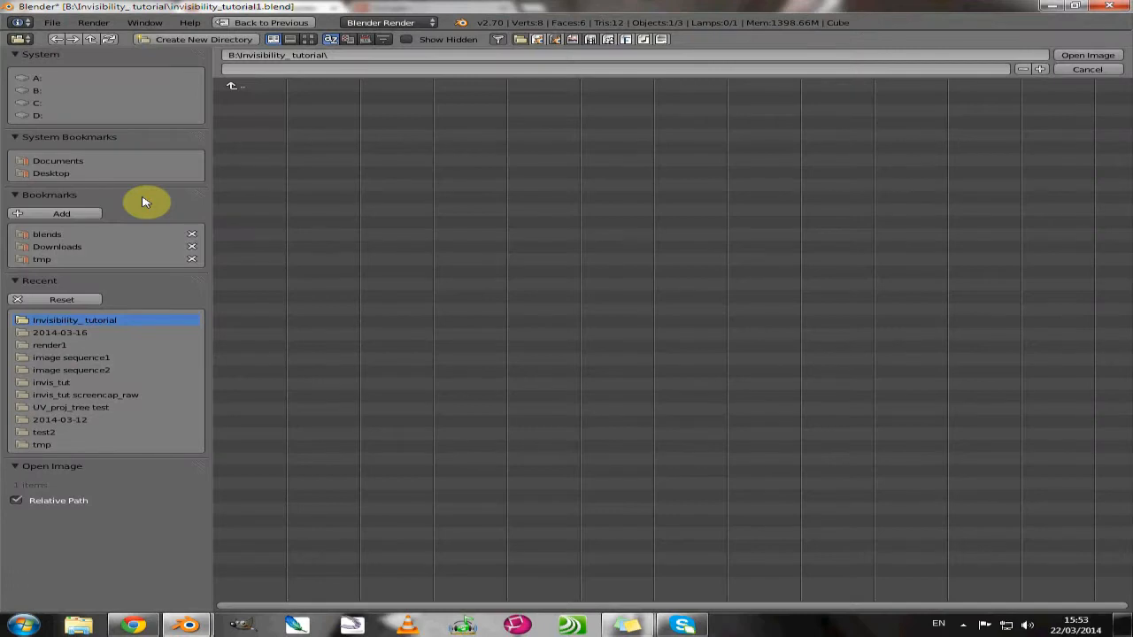
click(81, 358)
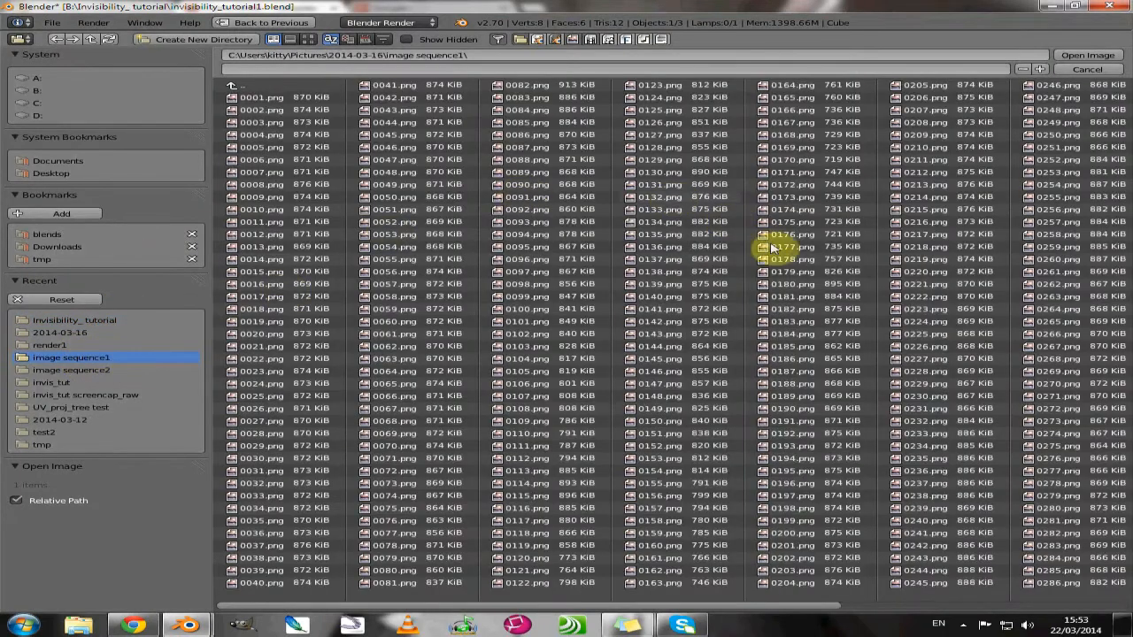
click(310, 41)
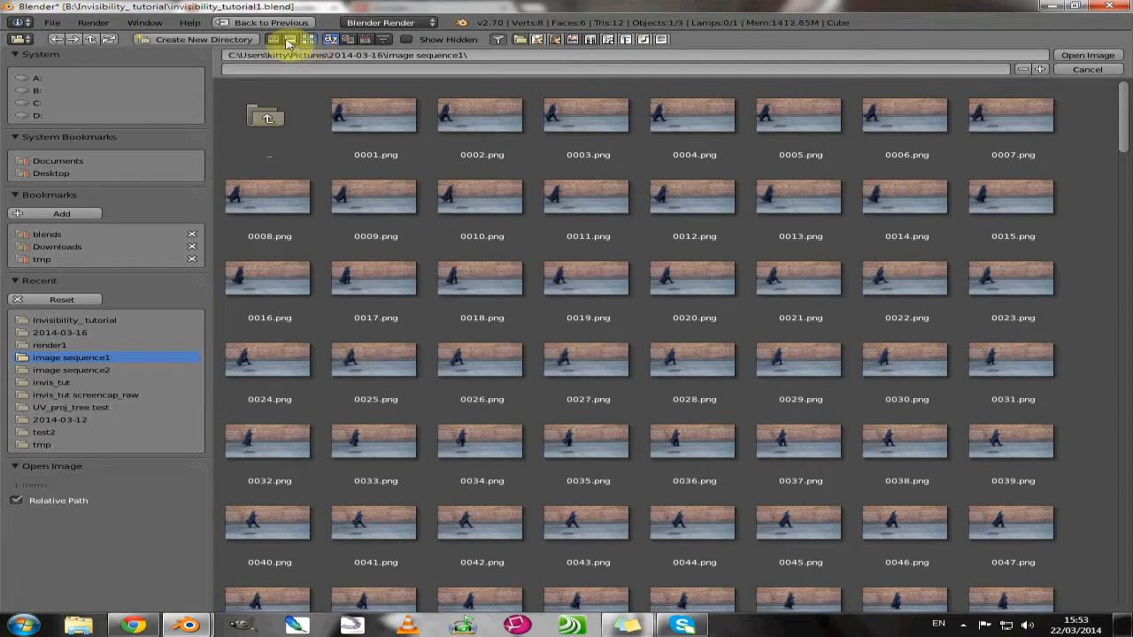
click(275, 38)
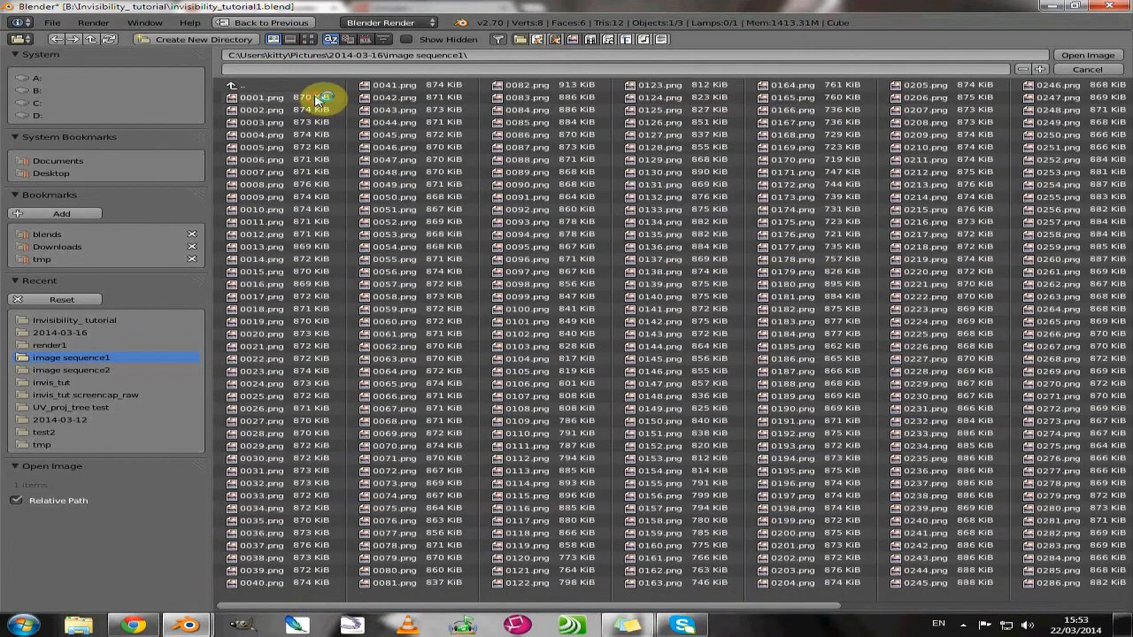
click(314, 98)
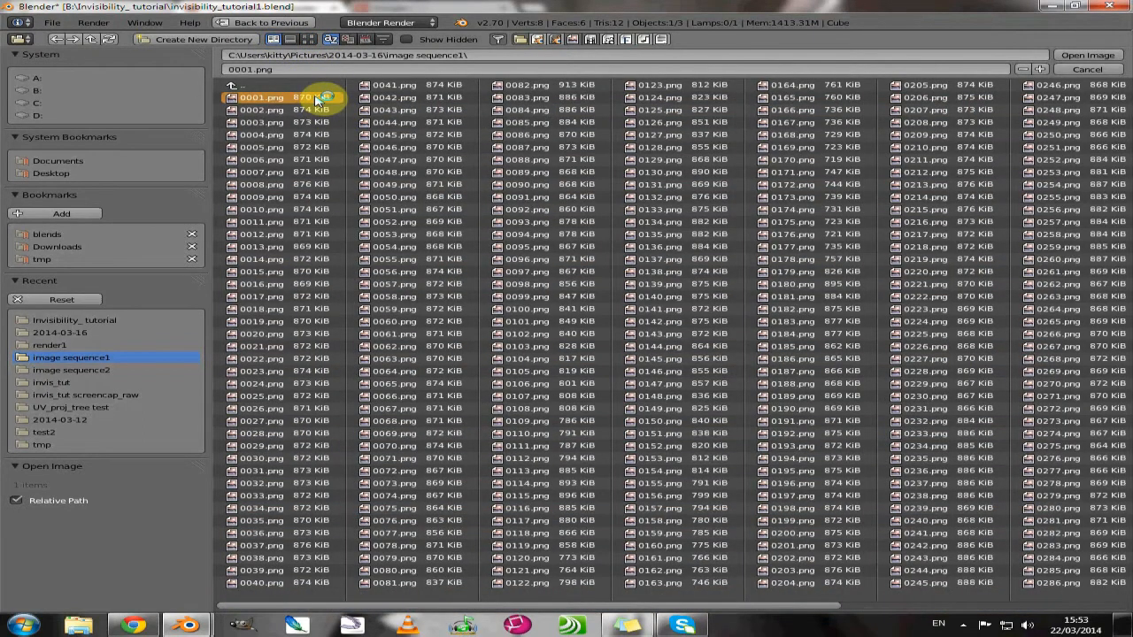
click(1102, 57)
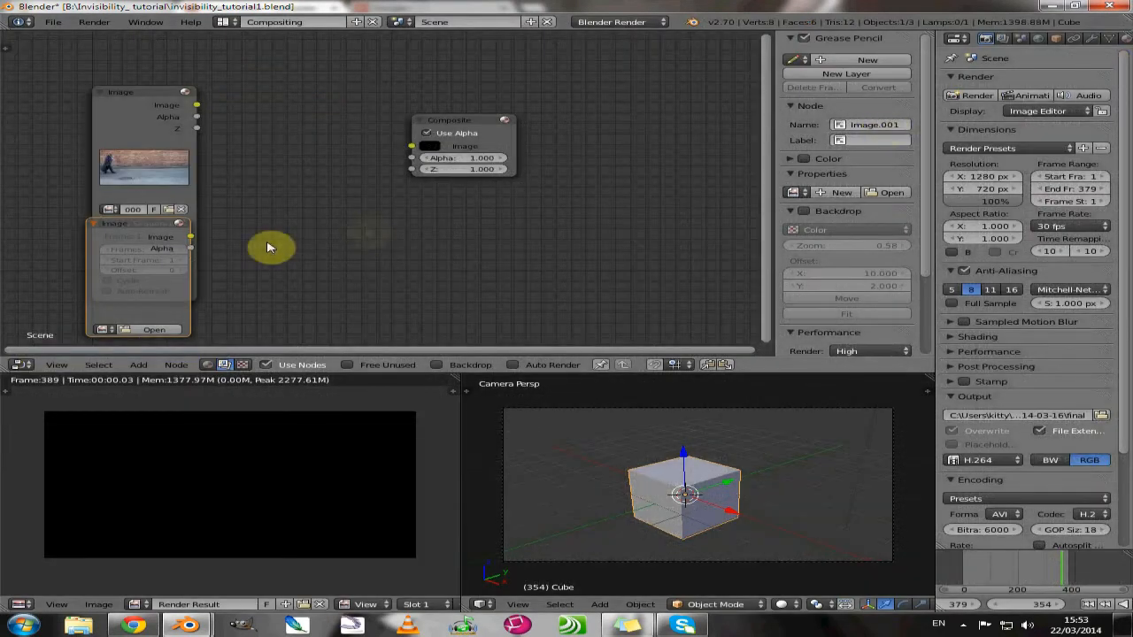
Move the upper Image node higher, clear of the lower one, and set its sequence length to 379 frames
drag(139, 101, 118, 51)
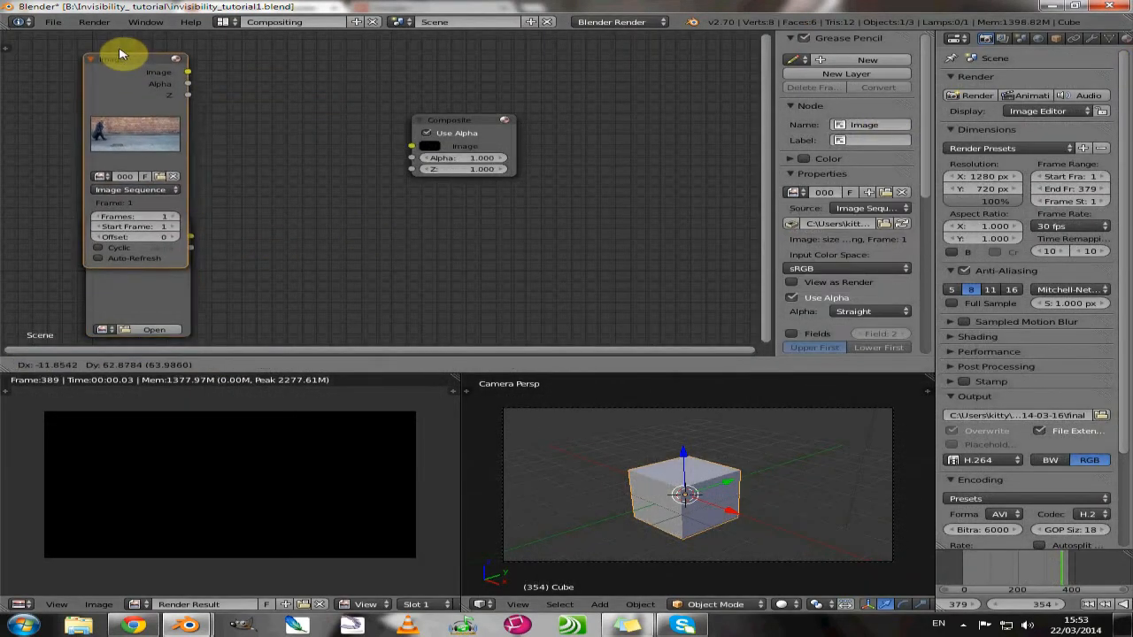
click(137, 217)
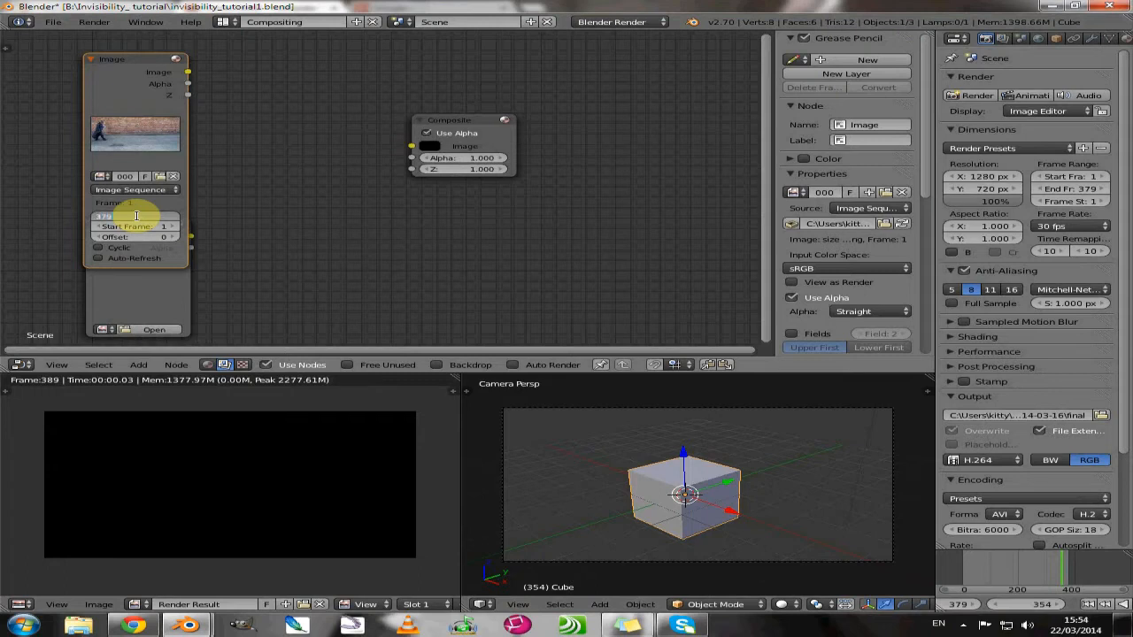
key(Return)
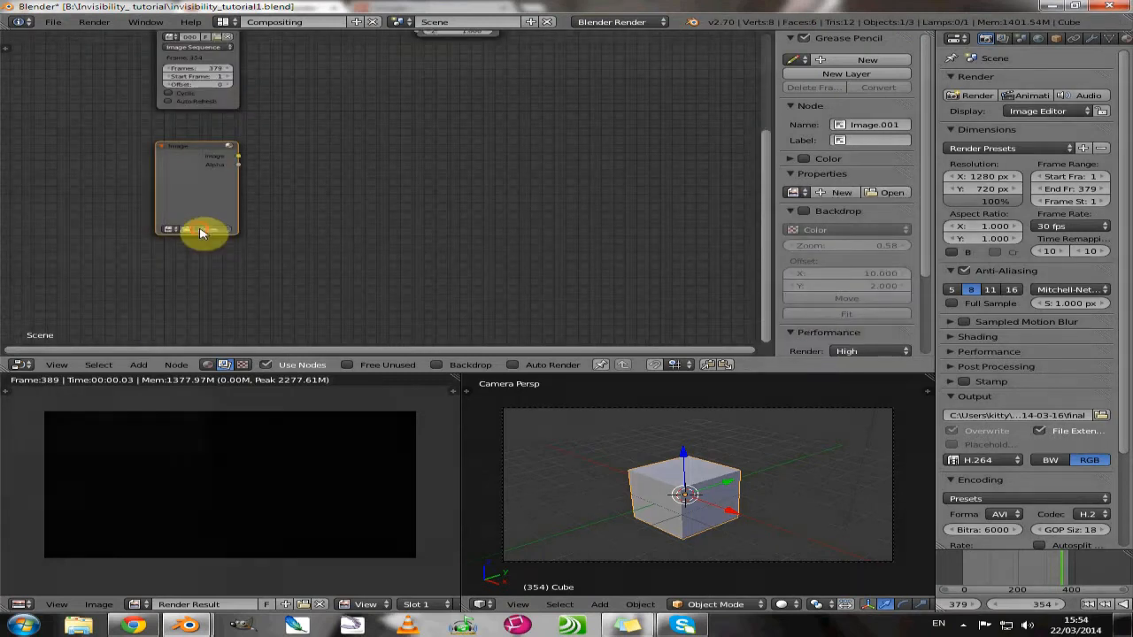
Load 0001.png0001.png from the image sequence2 folder into the lower Image node, checking the number of the folder's last frame
click(200, 231)
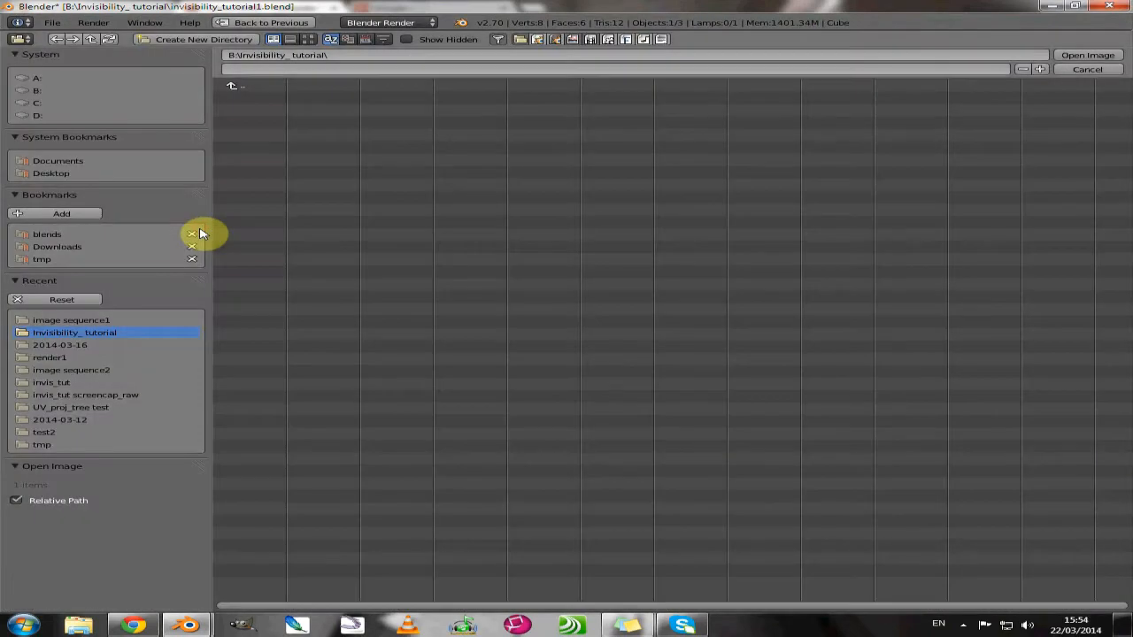
click(95, 371)
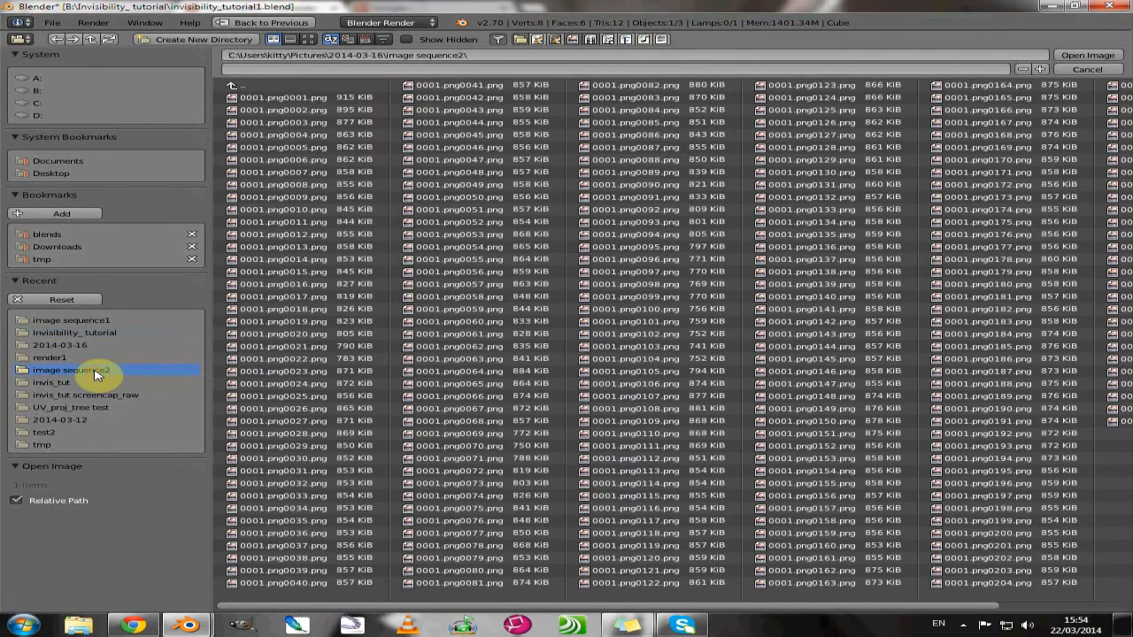
click(331, 99)
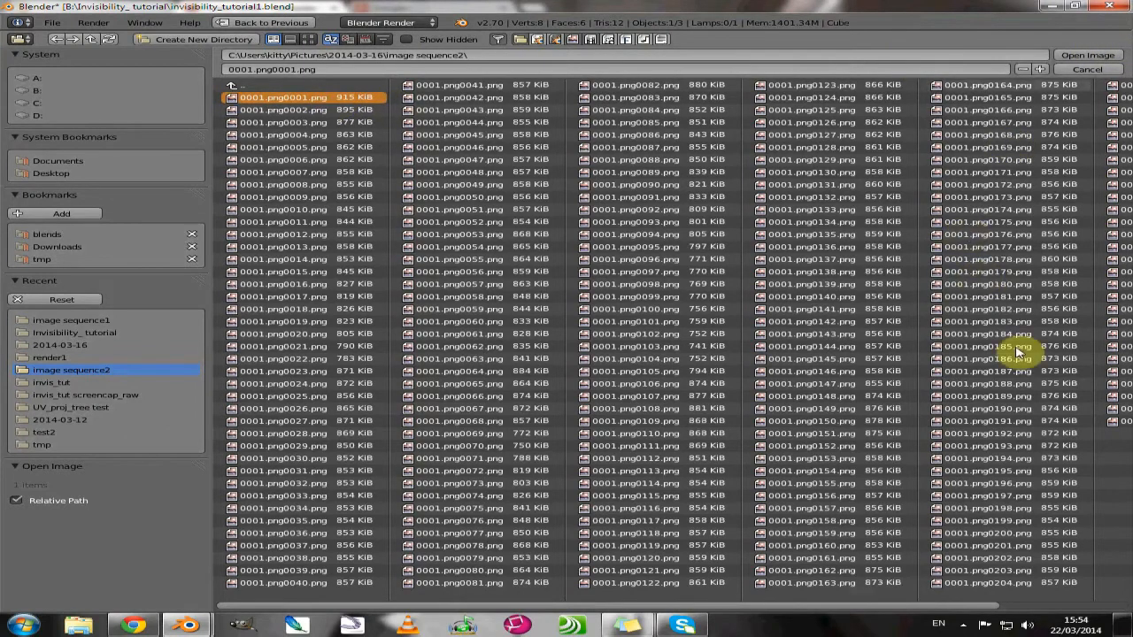
drag(889, 609, 1019, 519)
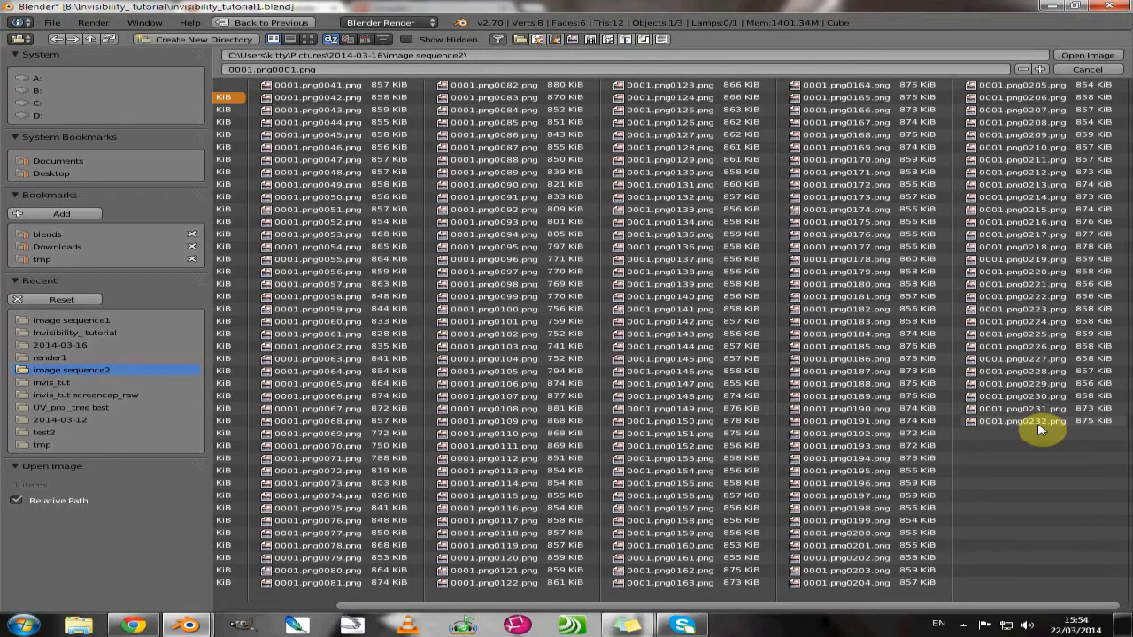
click(1087, 60)
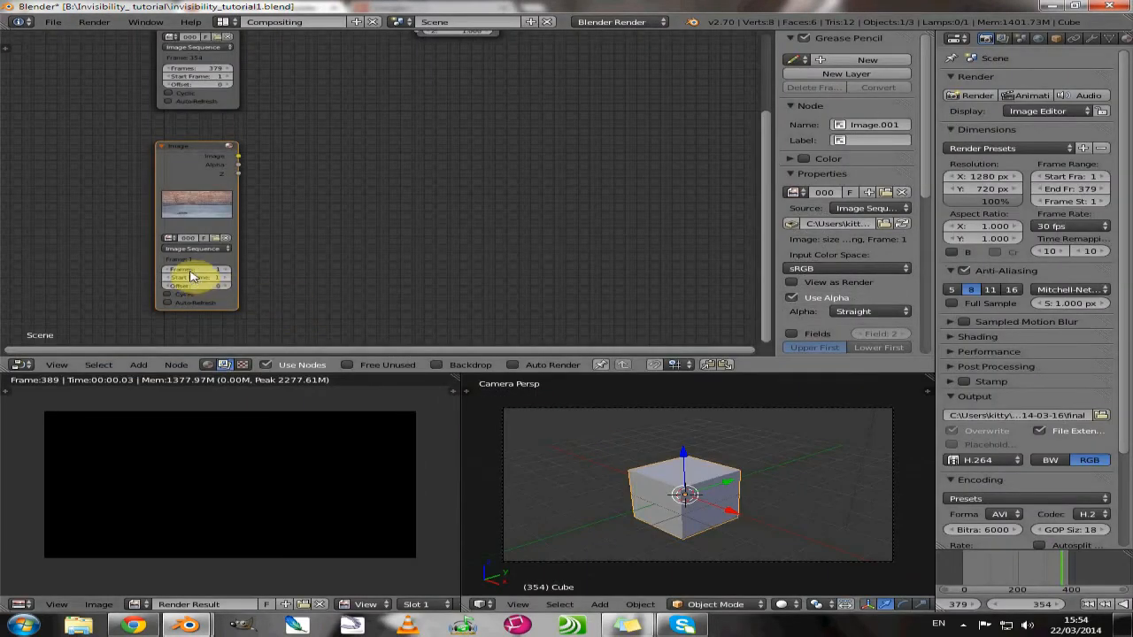
Set the lower Image node's sequence length to 237 frames and enable Cyclic and Auto-Refresh on it
click(189, 270)
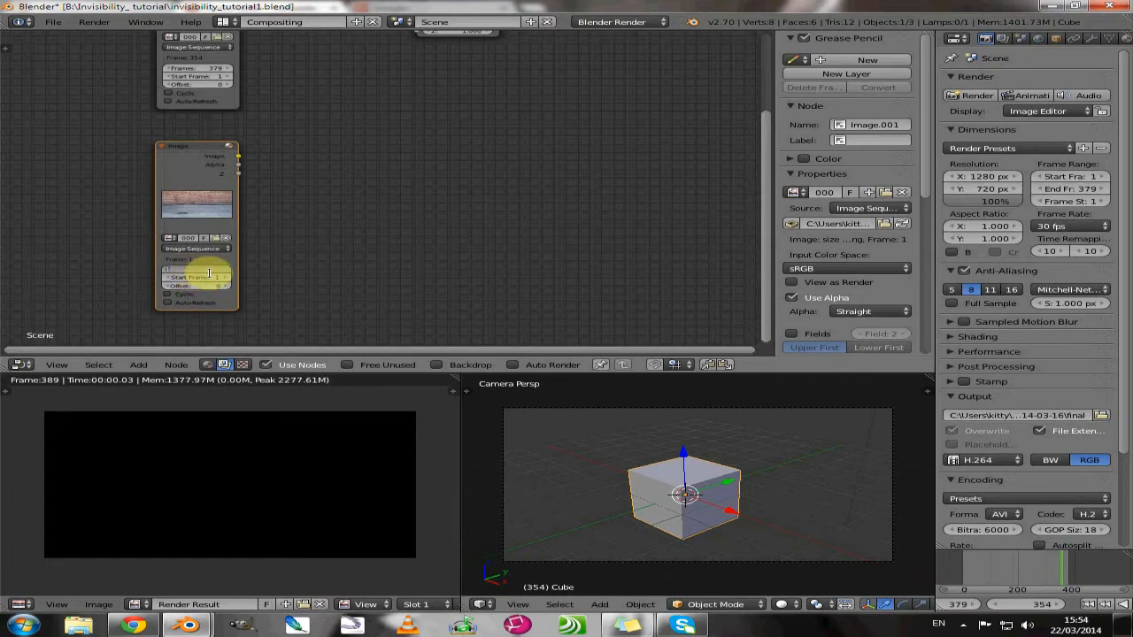
key(Return)
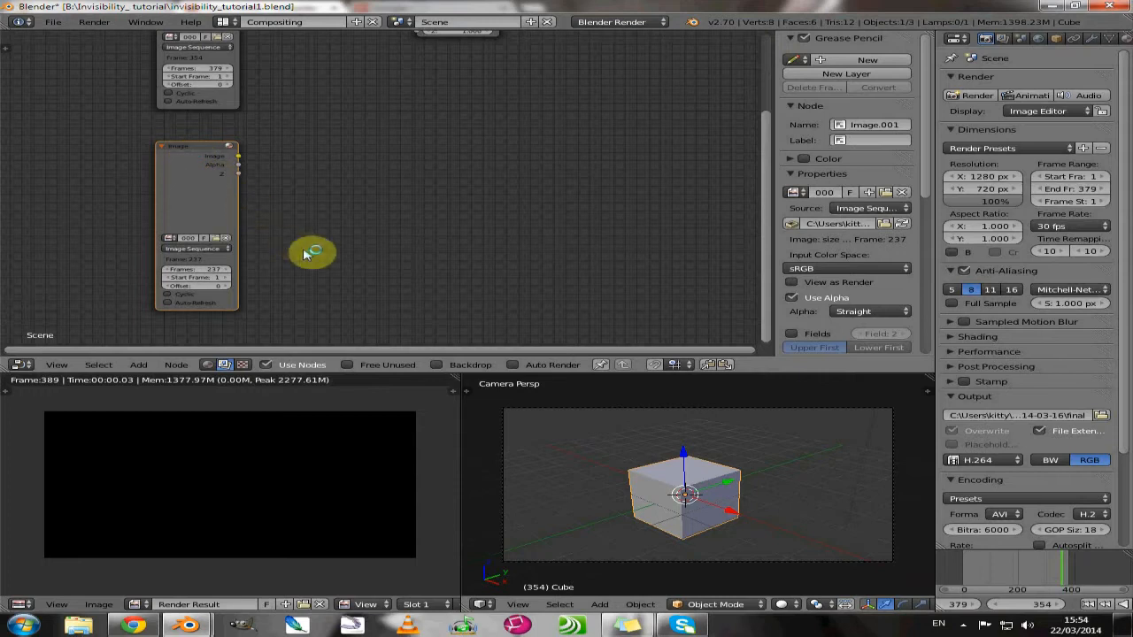
scroll(303, 253, up, 3)
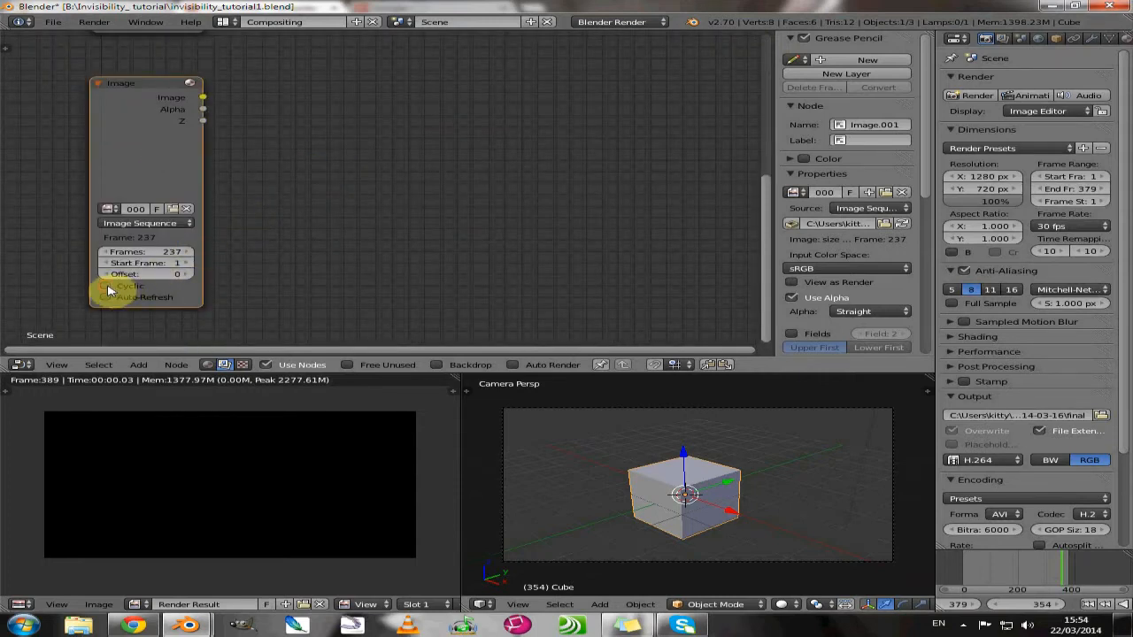
click(107, 287)
click(270, 283)
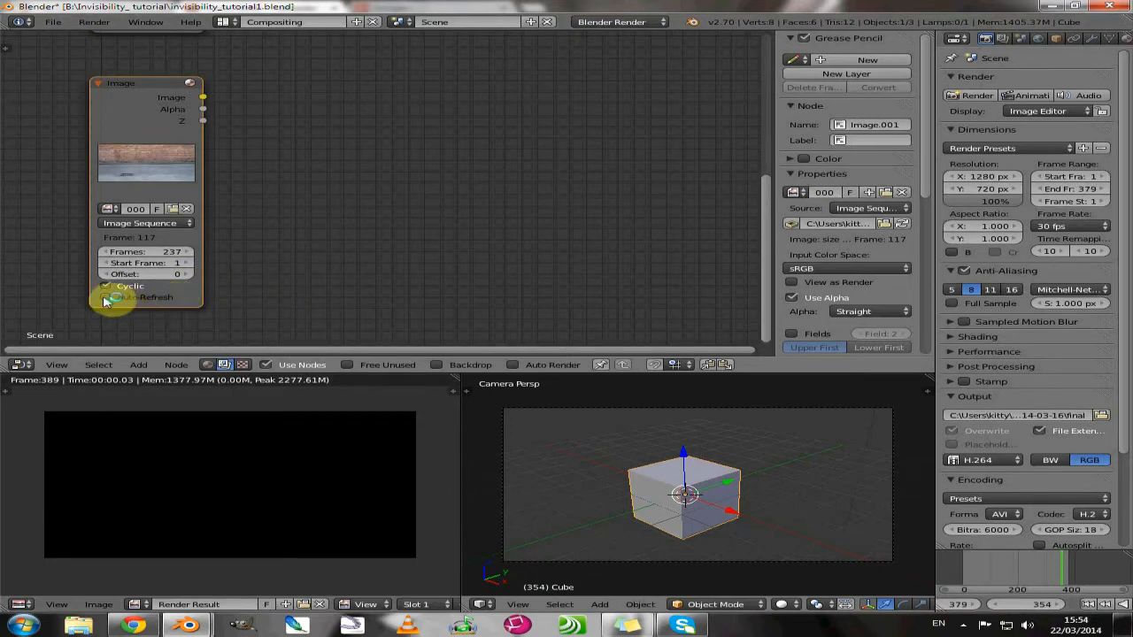
click(106, 298)
click(285, 258)
Maximize the node editor and enable Auto-Refresh on the upper Image node
scroll(283, 259, up, 6)
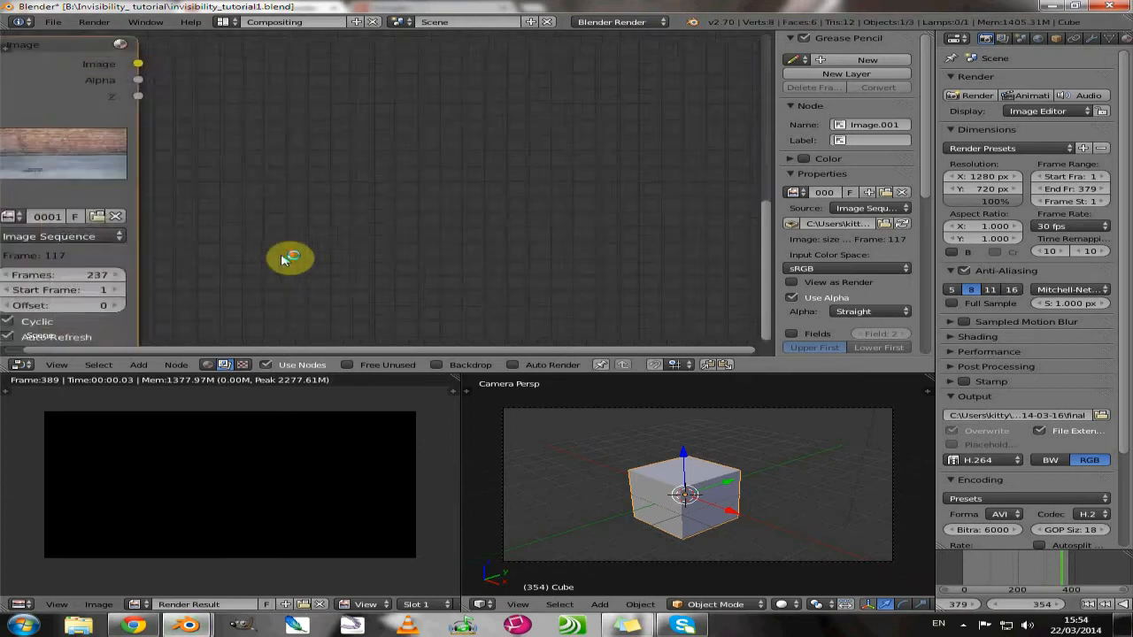
scroll(227, 203, down, 6)
middle_drag(287, 183, 354, 192)
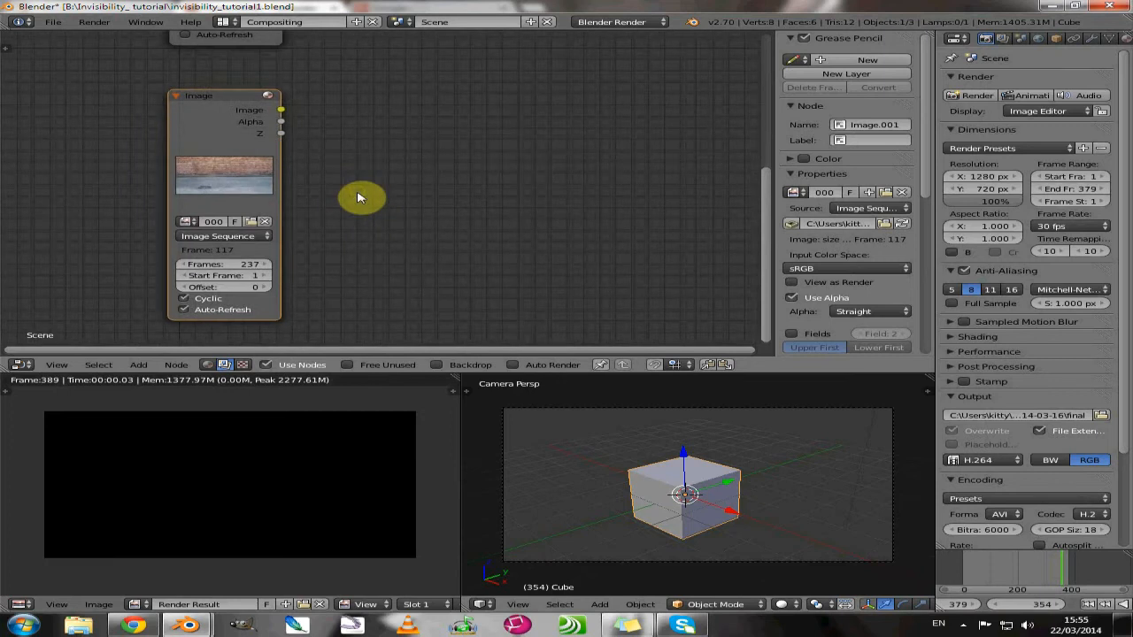
key(shift+space)
middle_drag(442, 162, 429, 286)
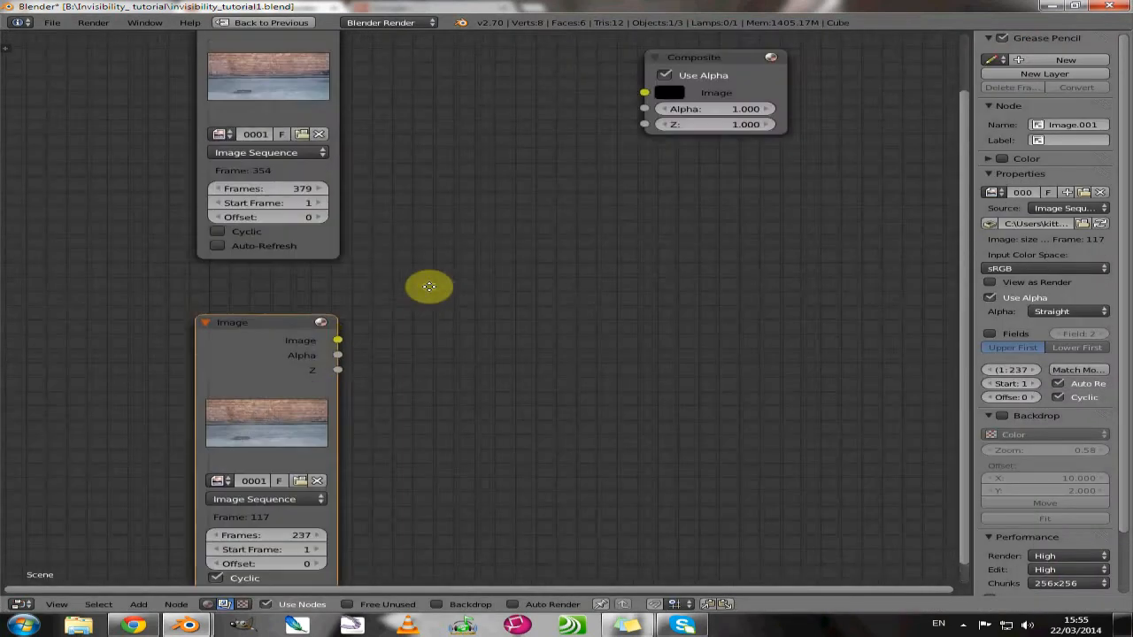
scroll(448, 168, up, 1)
middle_drag(431, 192, 362, 245)
scroll(379, 184, up, 3)
scroll(380, 184, down, 4)
middle_drag(376, 178, 292, 215)
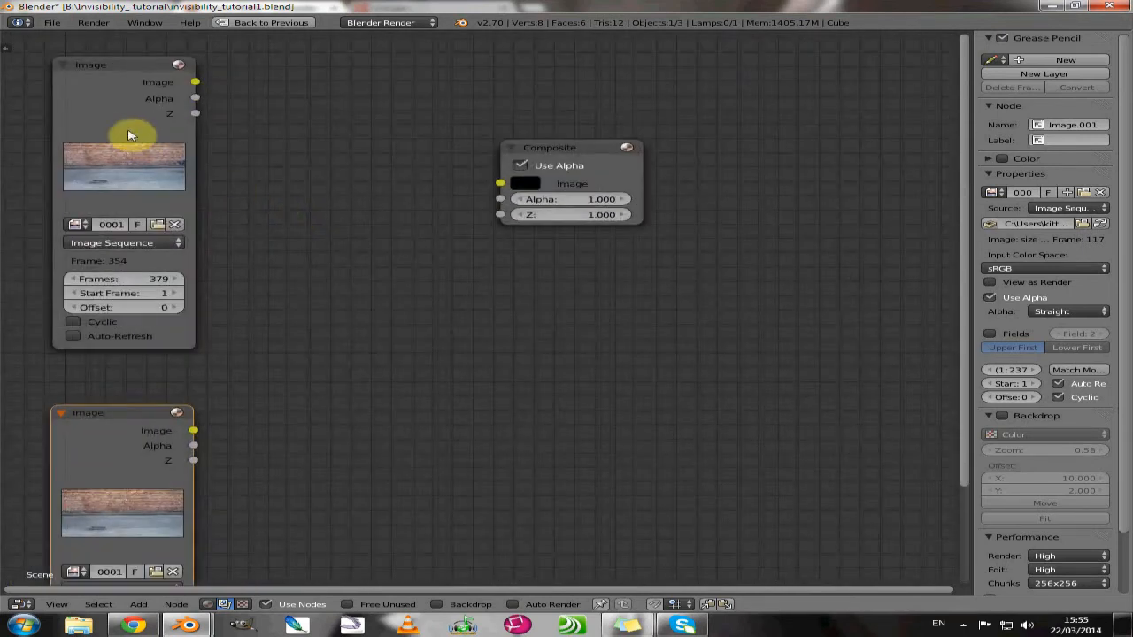
click(74, 336)
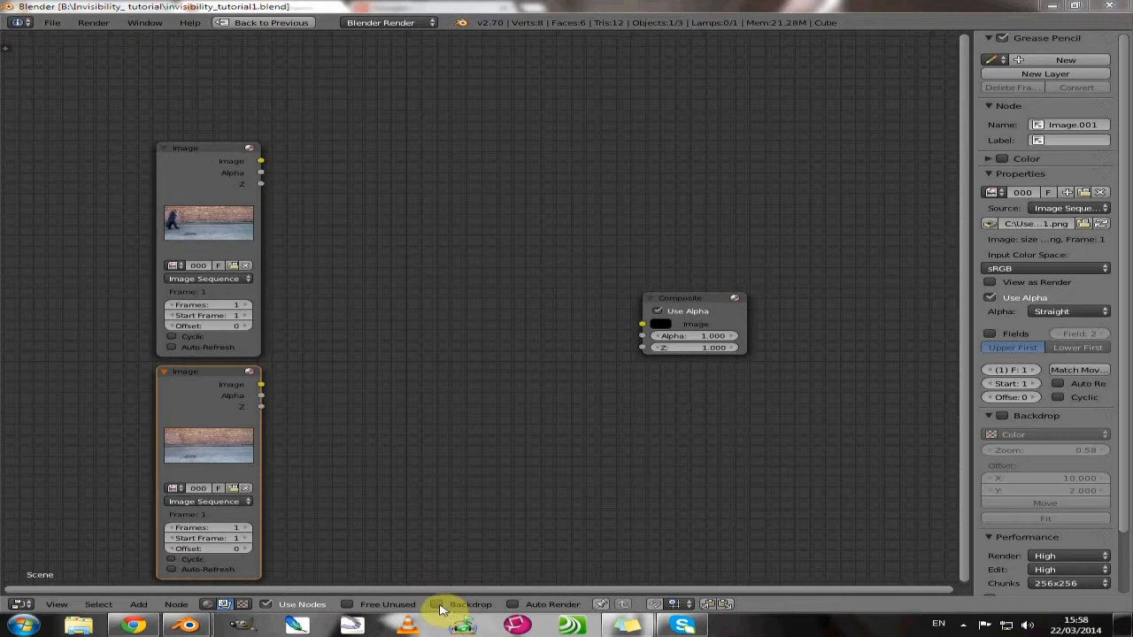
Enable the node editor's backdrop and connect a new Viewer node to the empty-background Image node
click(437, 605)
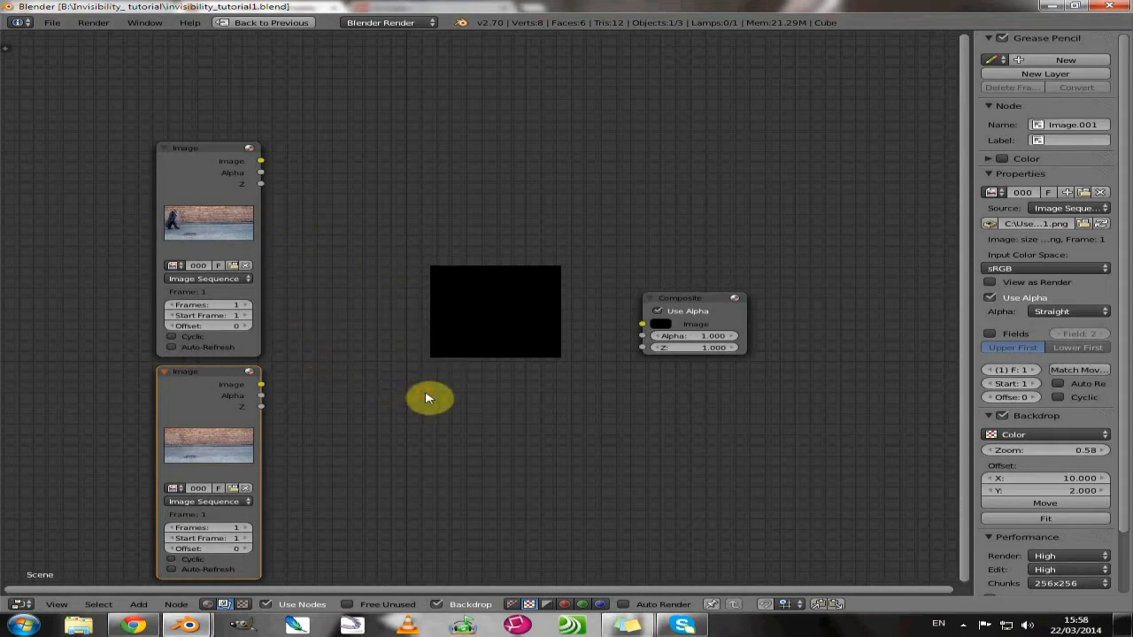
click(210, 387)
ctrl+shift+click(211, 388)
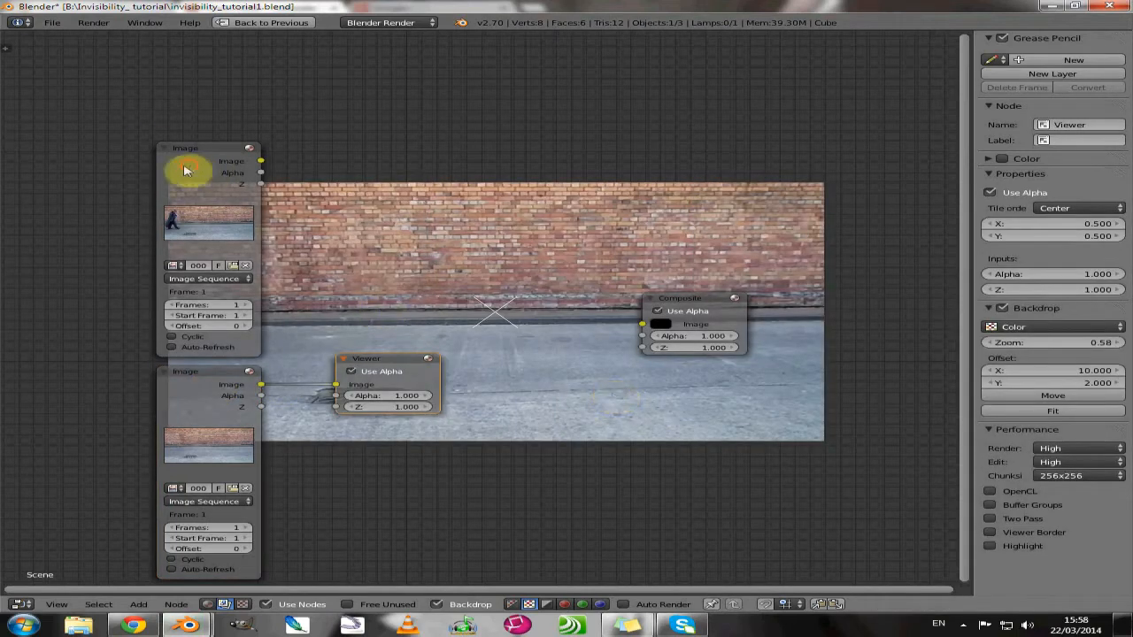
Spread the Image and Viewer nodes farther apart and connect the walking man's Image node to the Viewer
drag(177, 169, 128, 110)
drag(186, 393, 99, 378)
drag(392, 366, 597, 397)
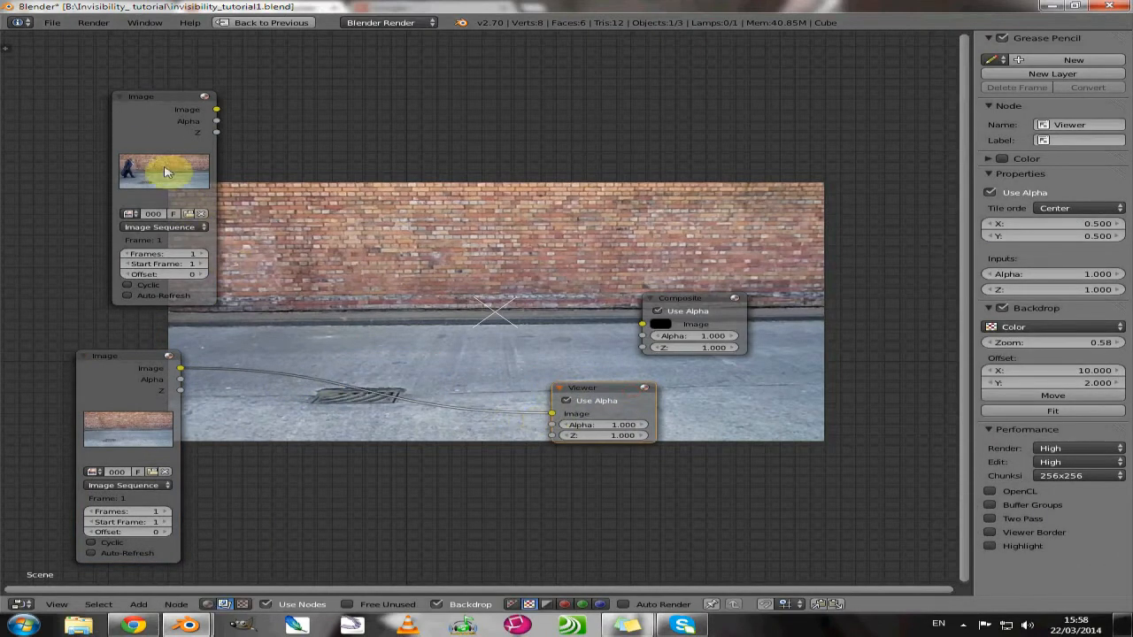
ctrl+shift+click(152, 135)
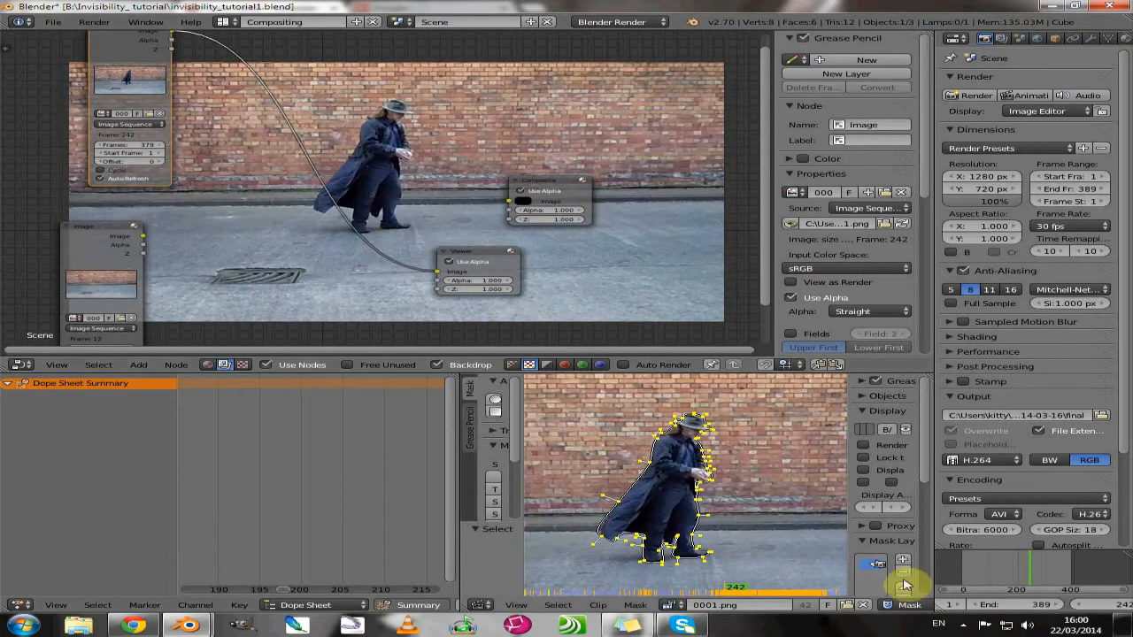
Scrub the timeline back to frame 173 to preview the man's footage in the backdrop, and reach the playback controls
scroll(991, 607, down, 2)
scroll(993, 607, up, 1)
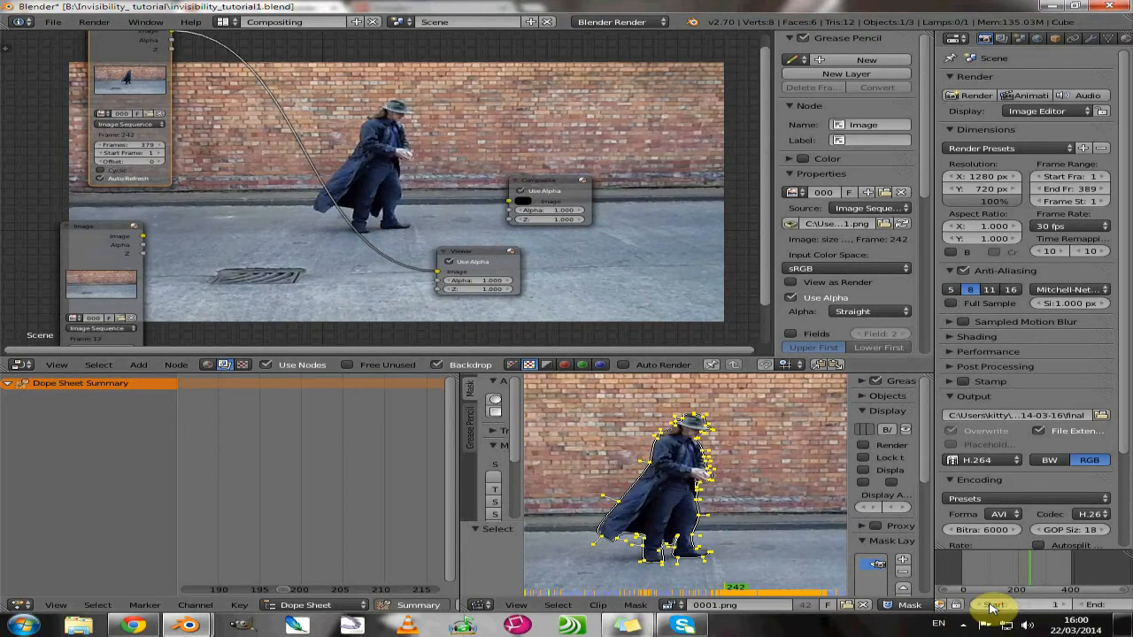
scroll(992, 607, down, 1)
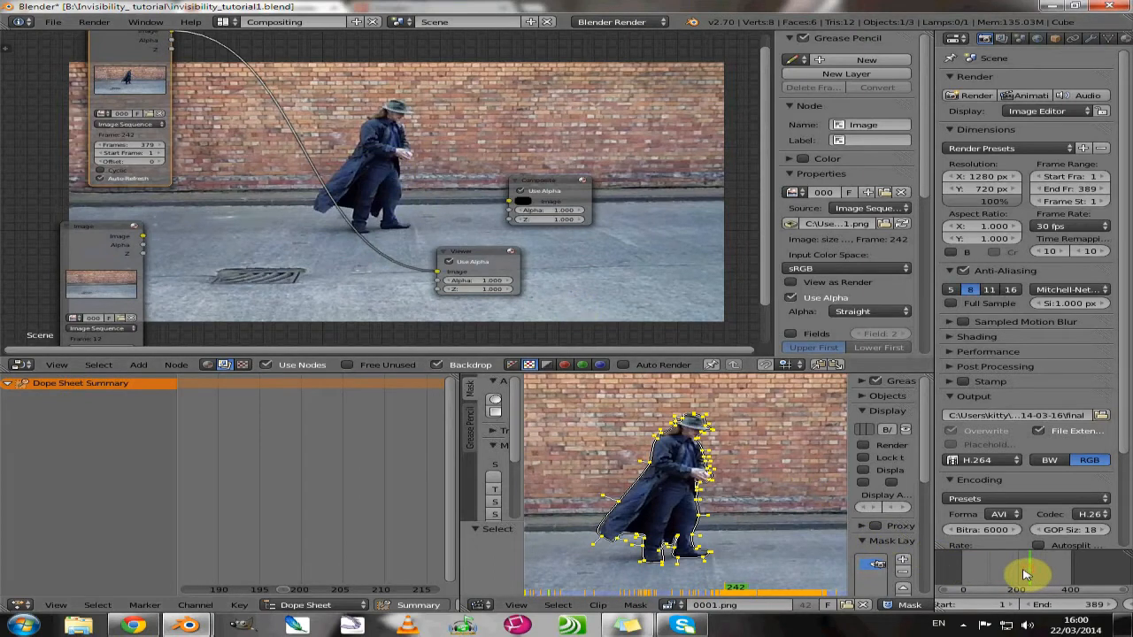
drag(1024, 575, 1008, 570)
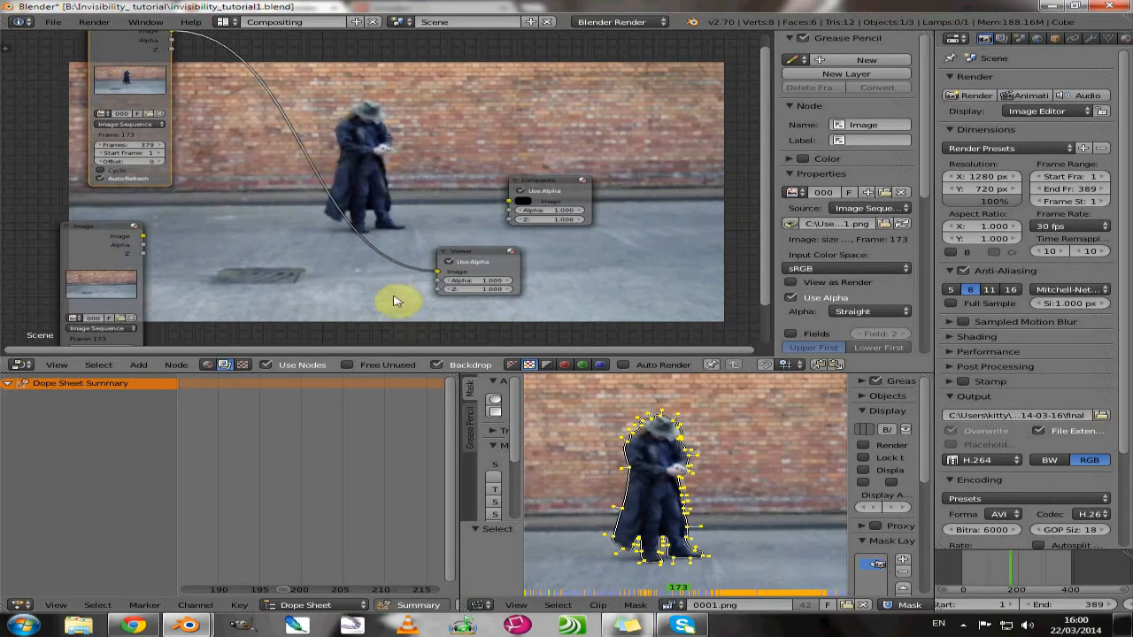
scroll(1061, 580, down, 3)
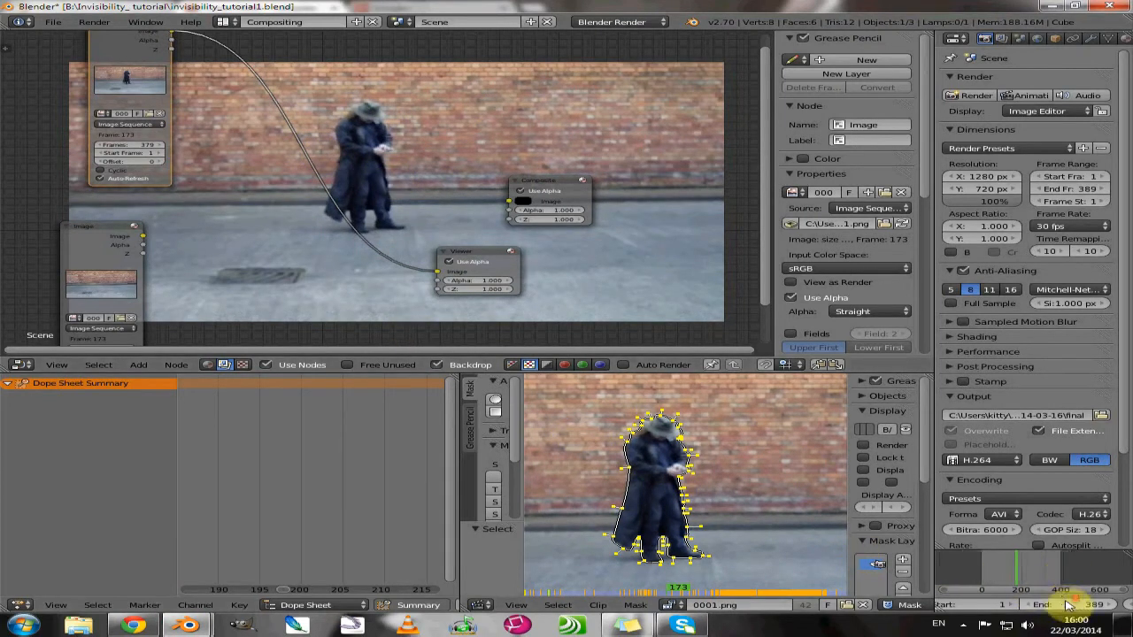
scroll(1020, 602, right, 5)
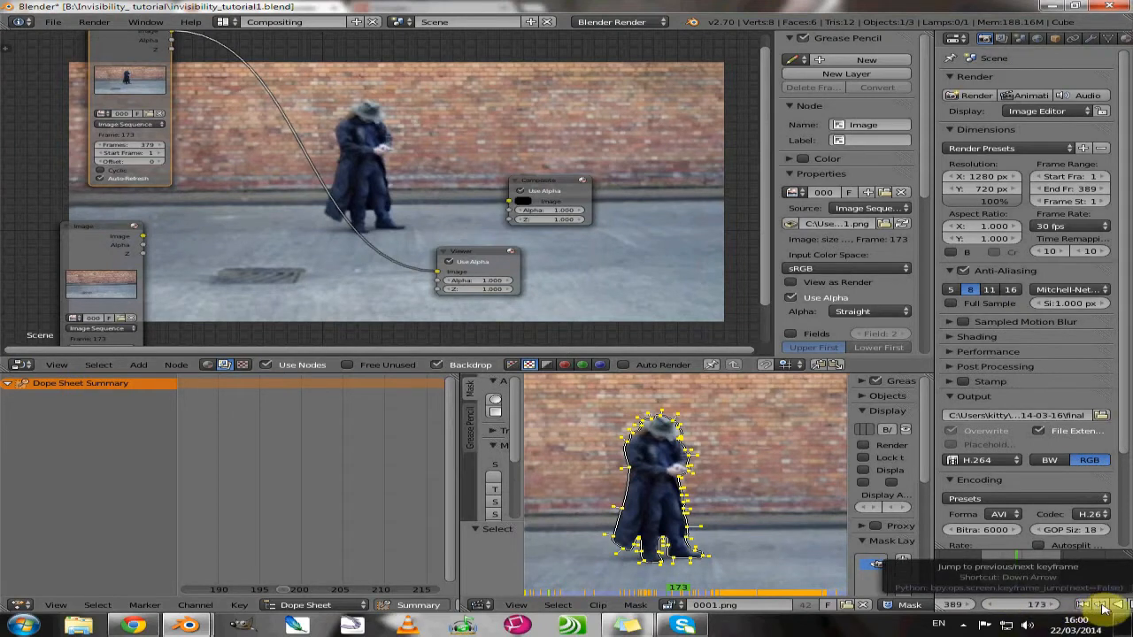
Step the current frame back from 173 to 160 and set it as the scene's start frame
click(988, 608)
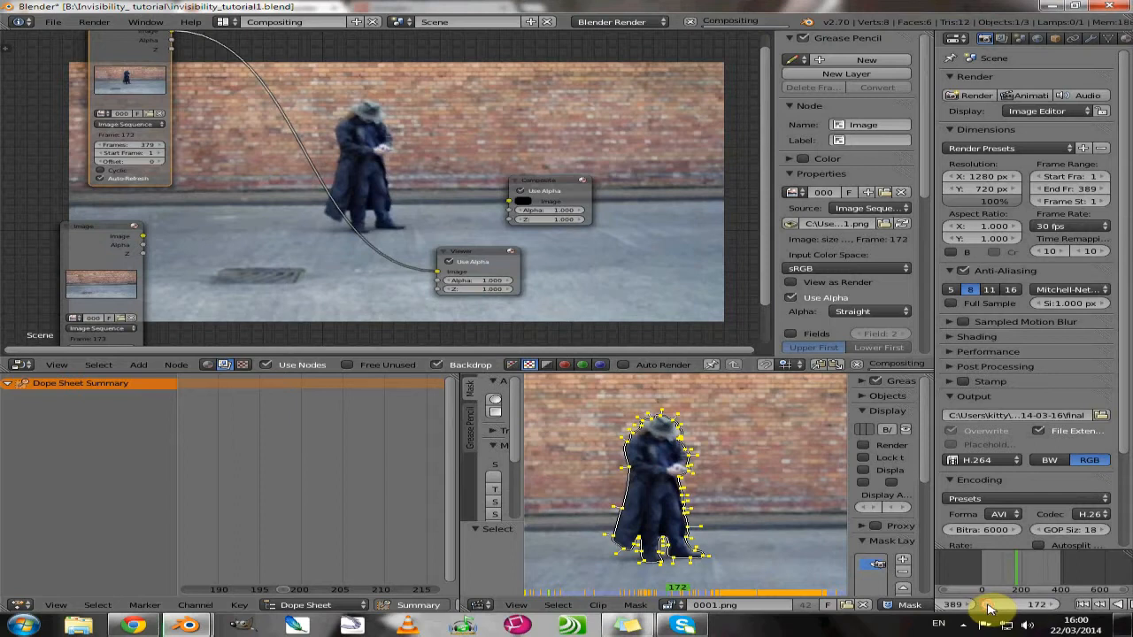
click(988, 608)
click(989, 608)
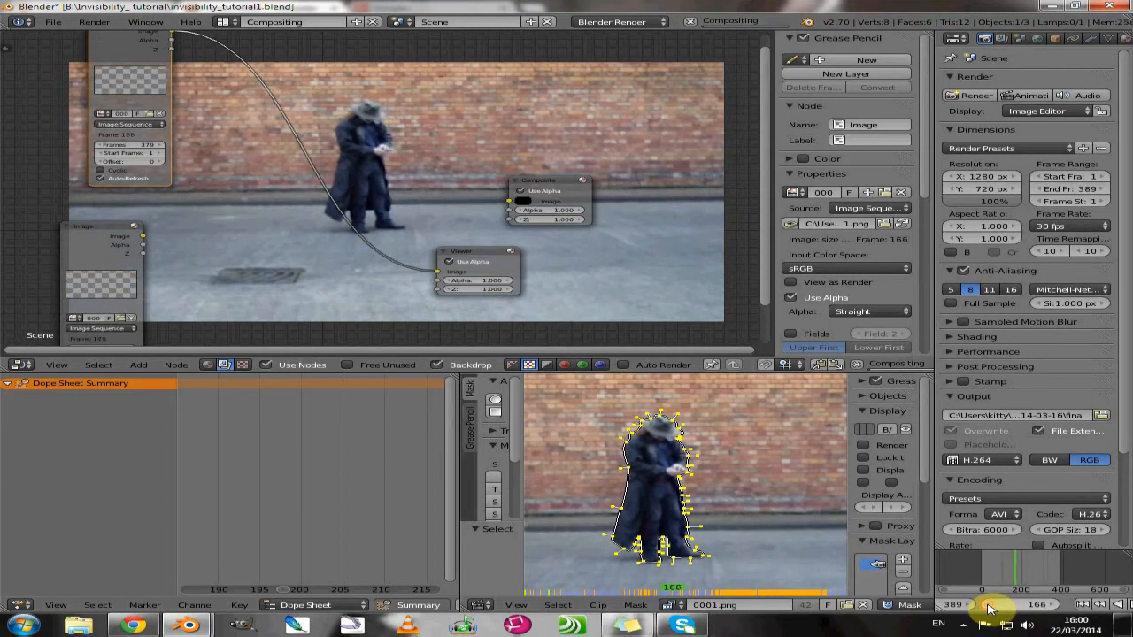
click(988, 608)
click(988, 608)
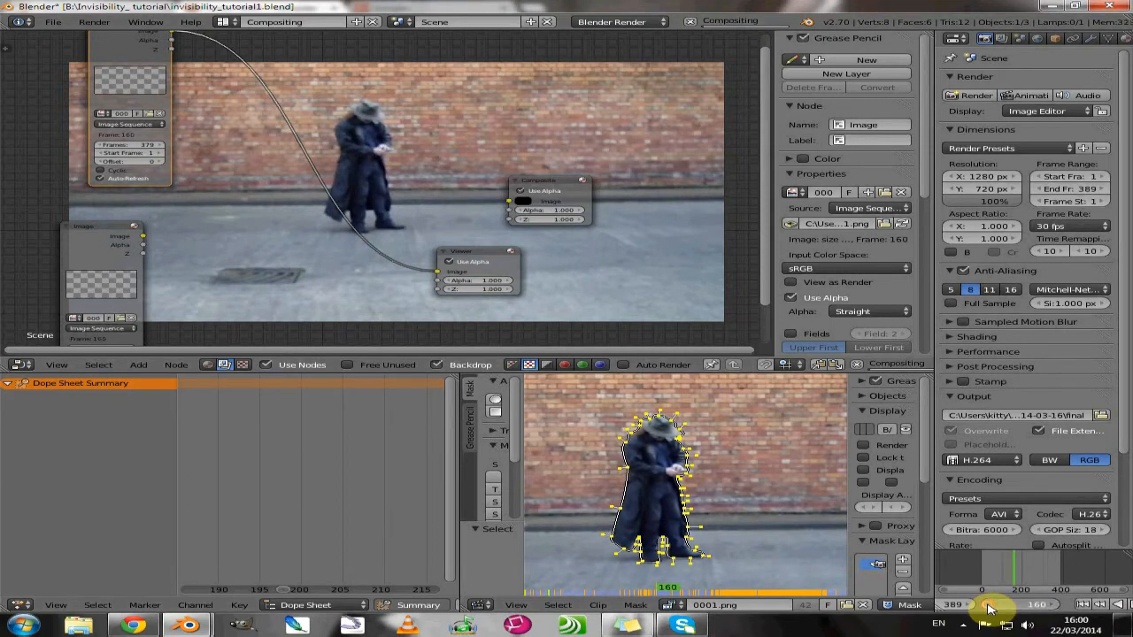
click(989, 608)
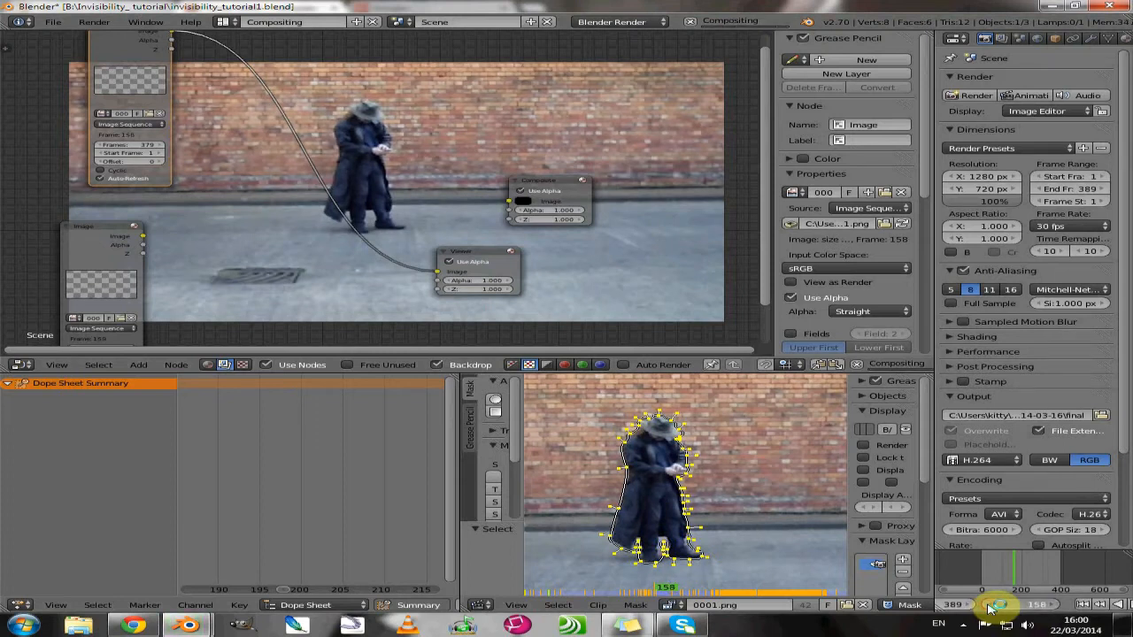
click(989, 608)
click(988, 608)
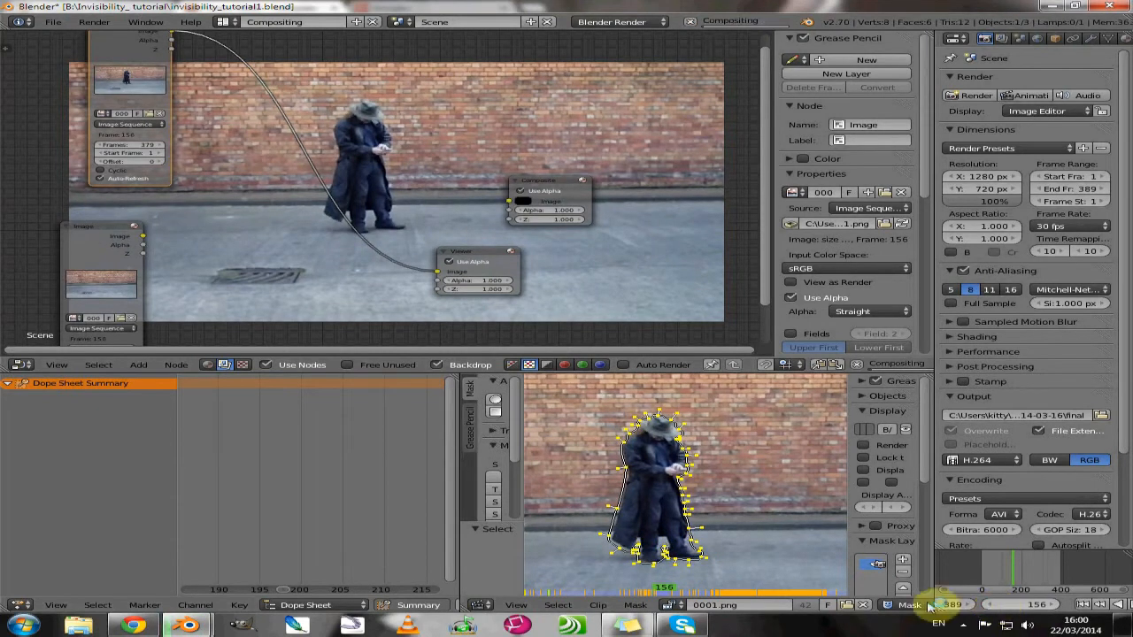
click(1053, 607)
click(1053, 607)
click(1053, 607)
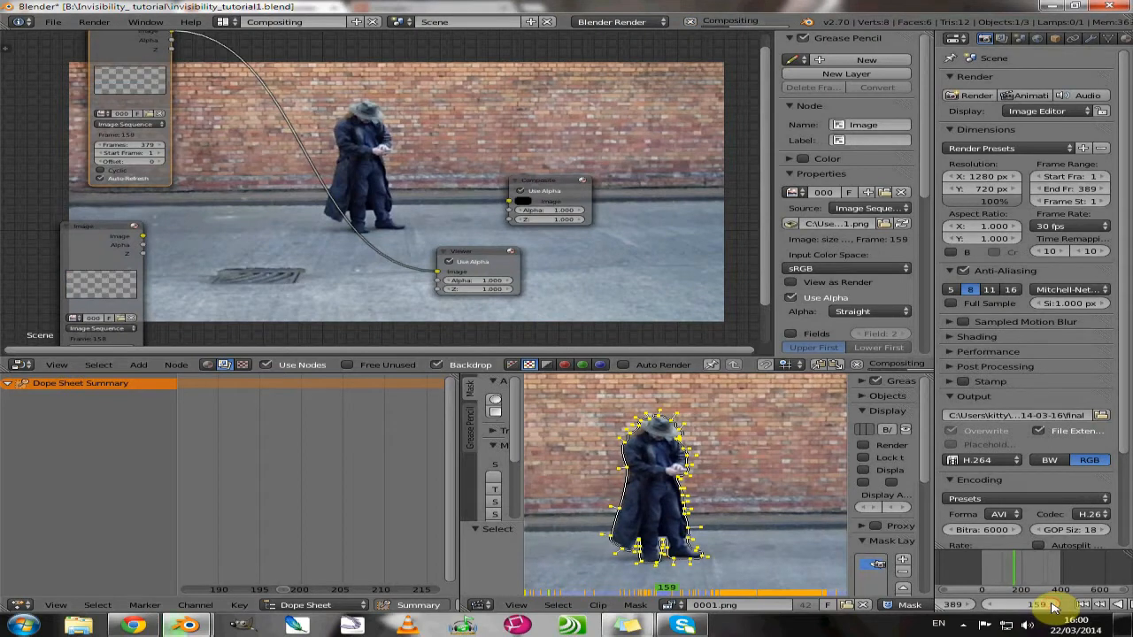
click(1053, 607)
click(1053, 607)
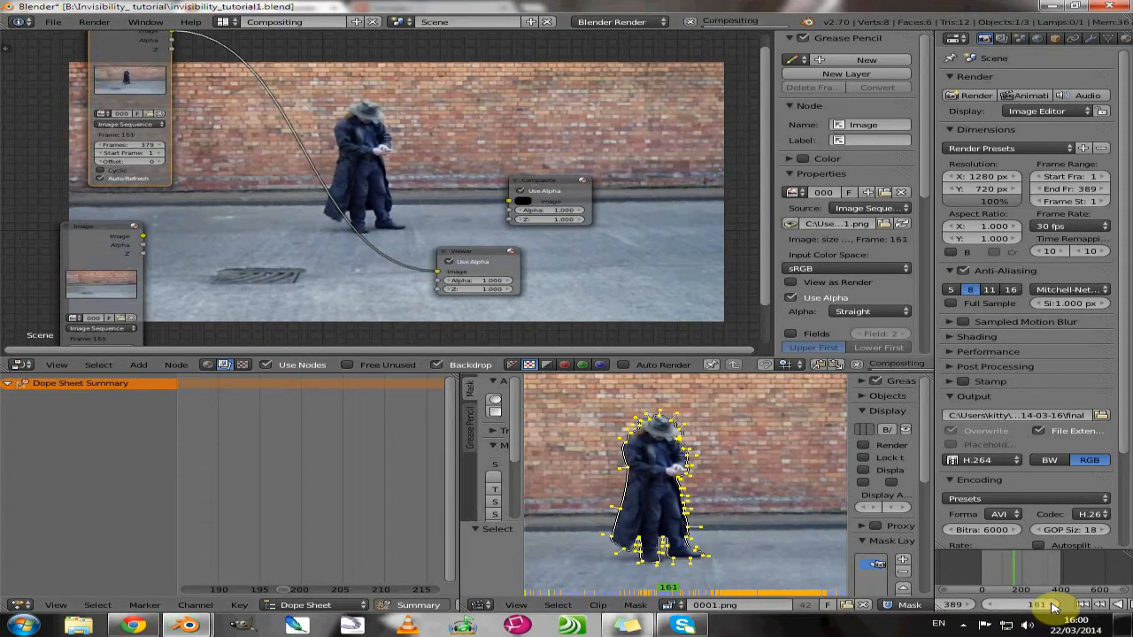
click(995, 607)
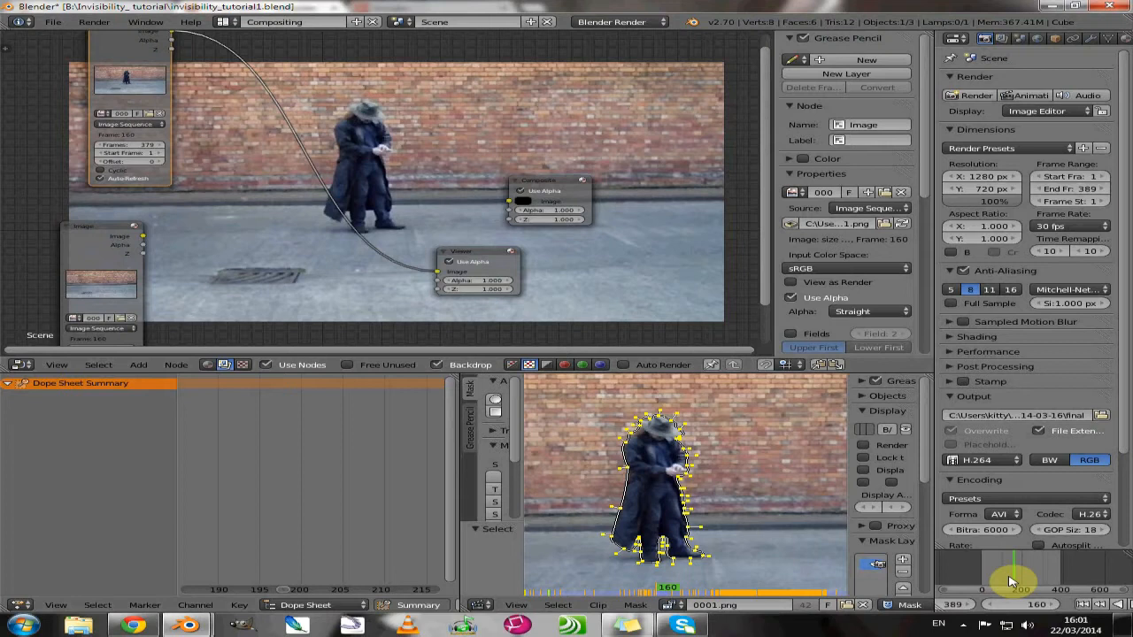
key(s)
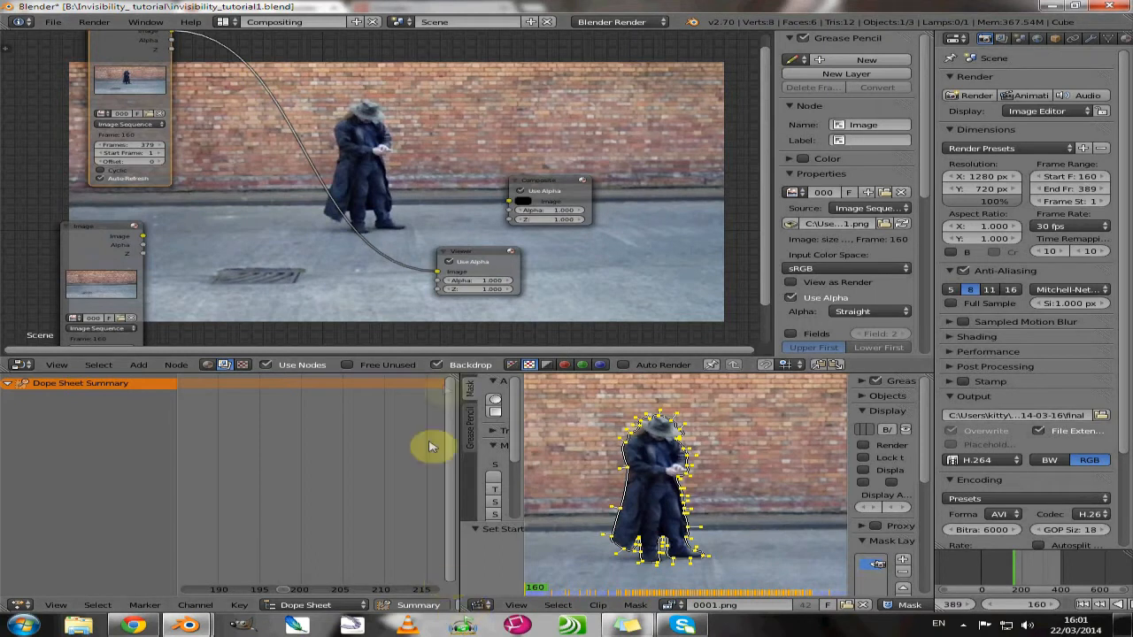
Enlarge the node editor downward over the Dope Sheet and mask editors, and move the Viewer node farther from the Image nodes
drag(432, 417, 425, 536)
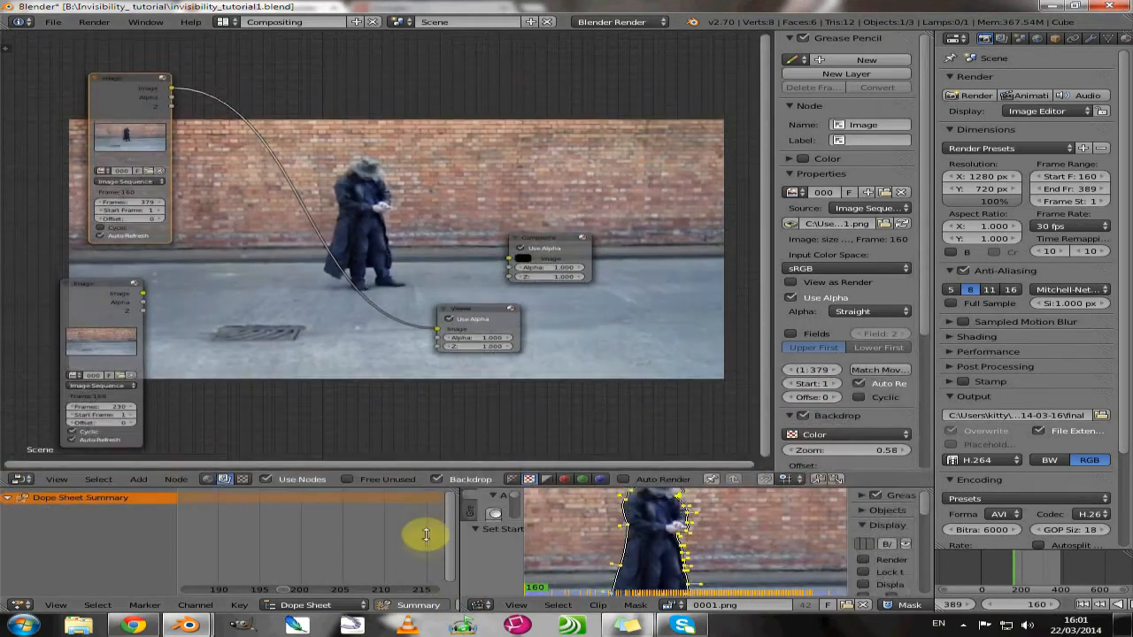
drag(425, 536, 425, 580)
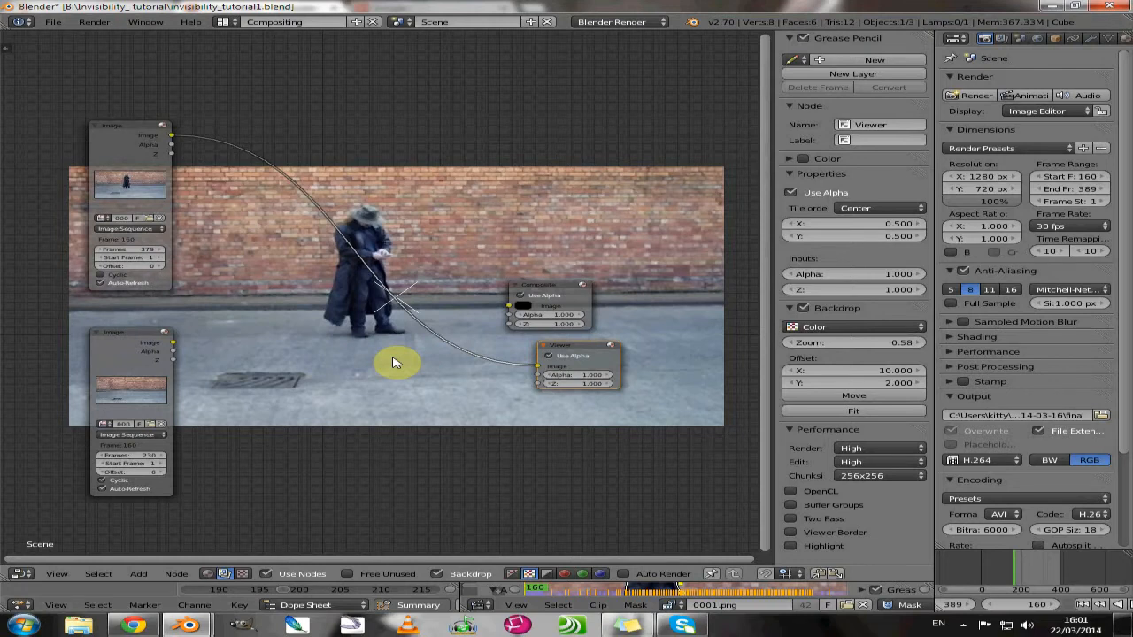
Try blending both image sequences into the Viewer through a Mix node with Fac 0, and remove the Mix node while keeping the link
key(shift+a)
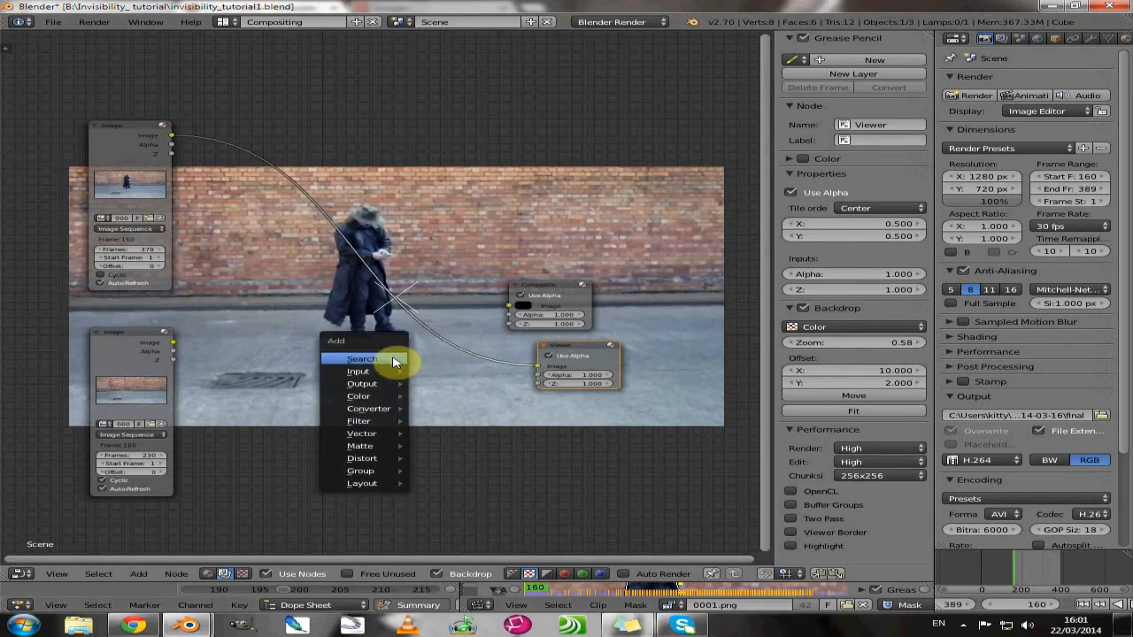
mouse_move(379, 397)
click(440, 397)
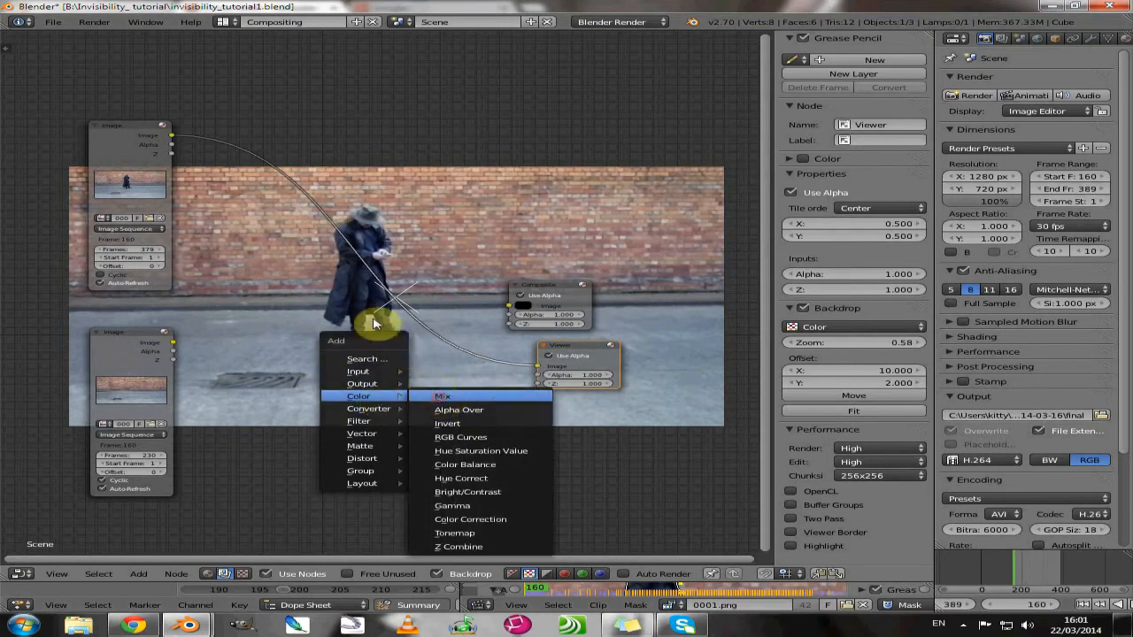
click(327, 227)
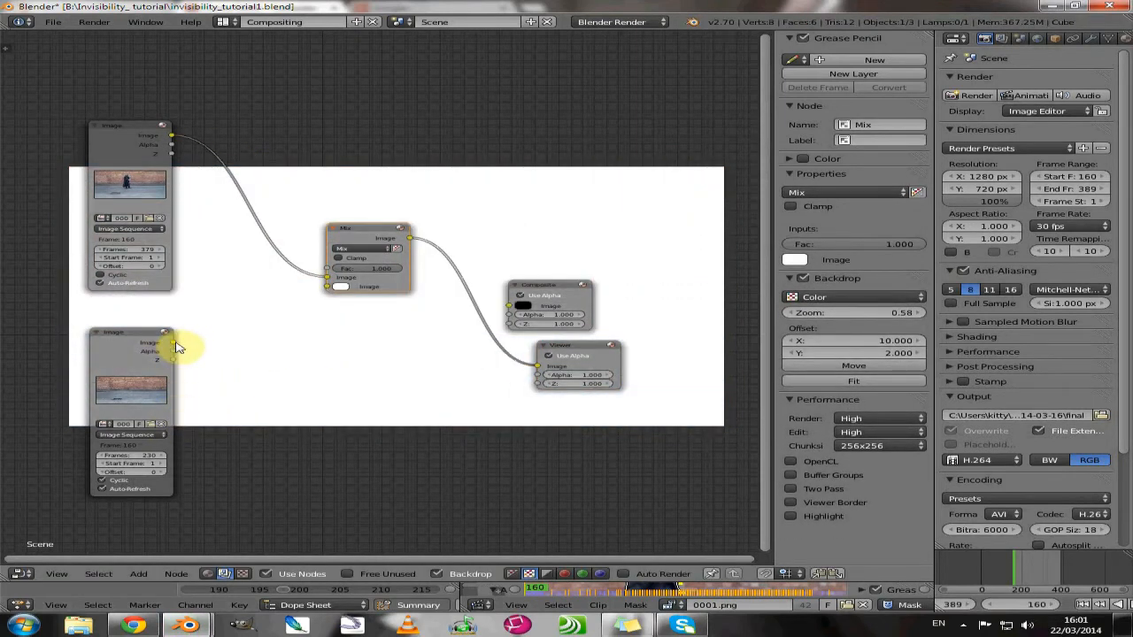
drag(176, 348, 327, 277)
key(Home)
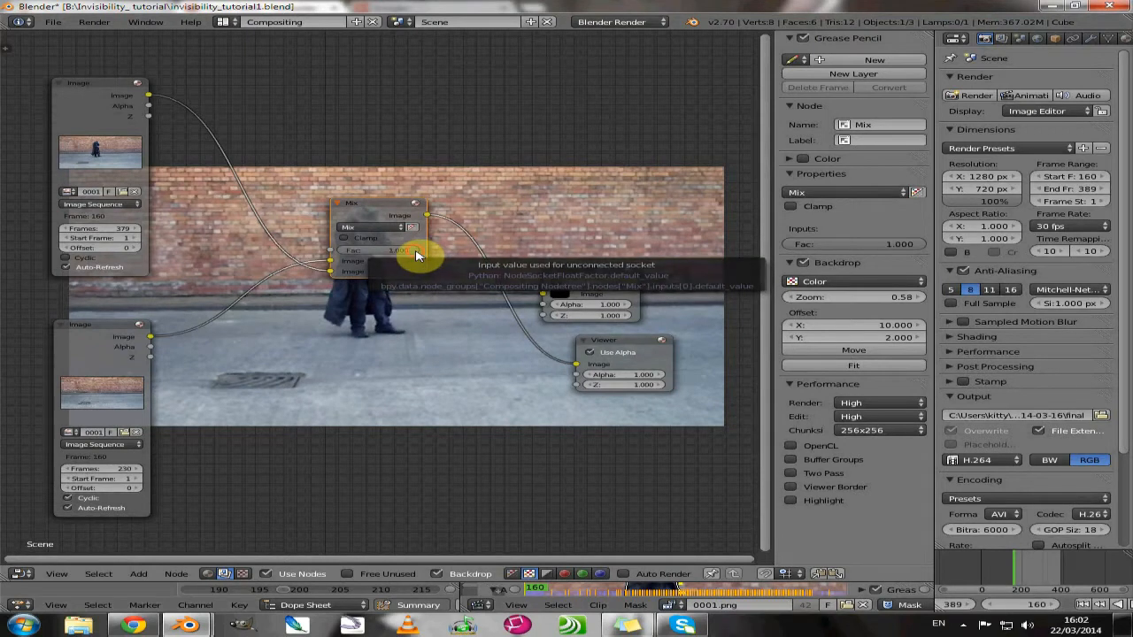
drag(417, 254, 333, 260)
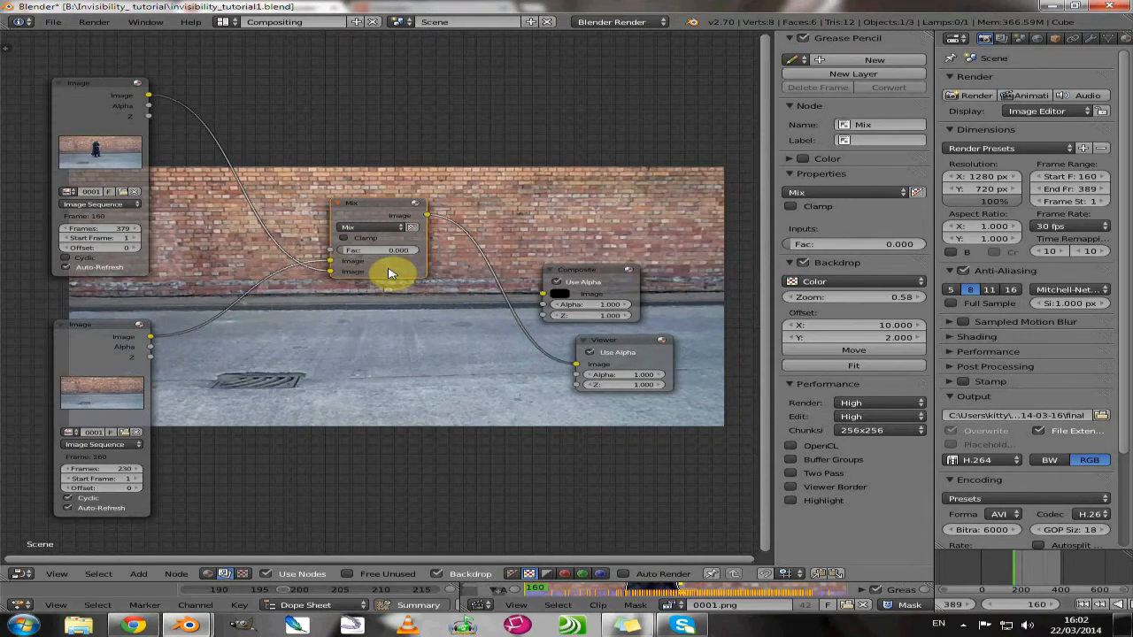
key(ctrl+x)
Add a Displace node between the Image nodes and the Composite and Viewer nodes
key(shift+a)
mouse_move(201, 575)
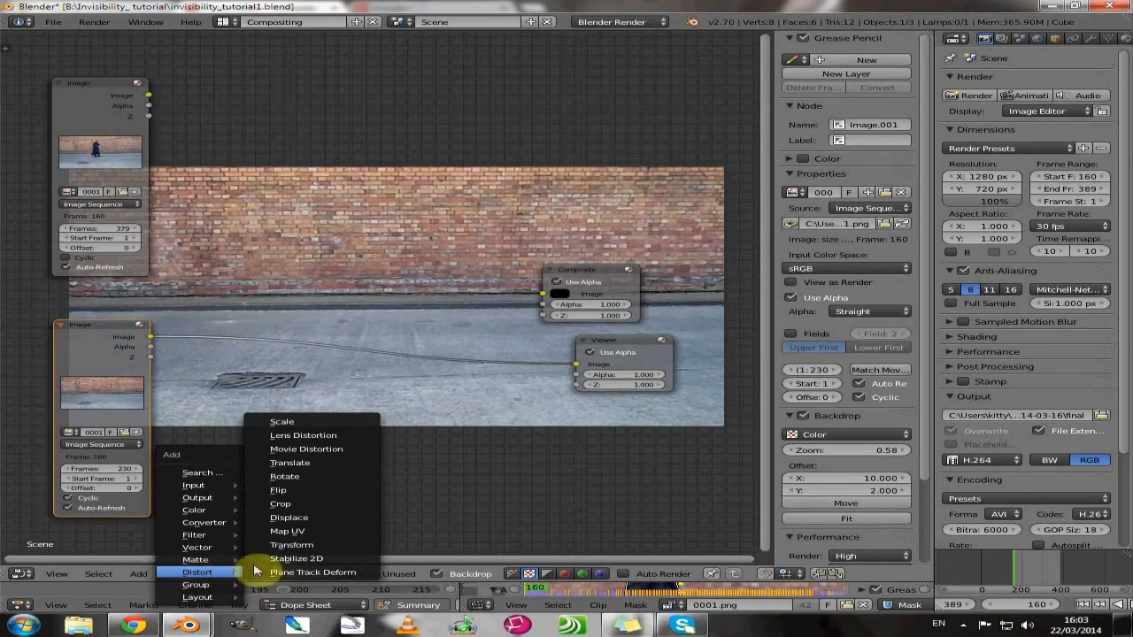
click(281, 521)
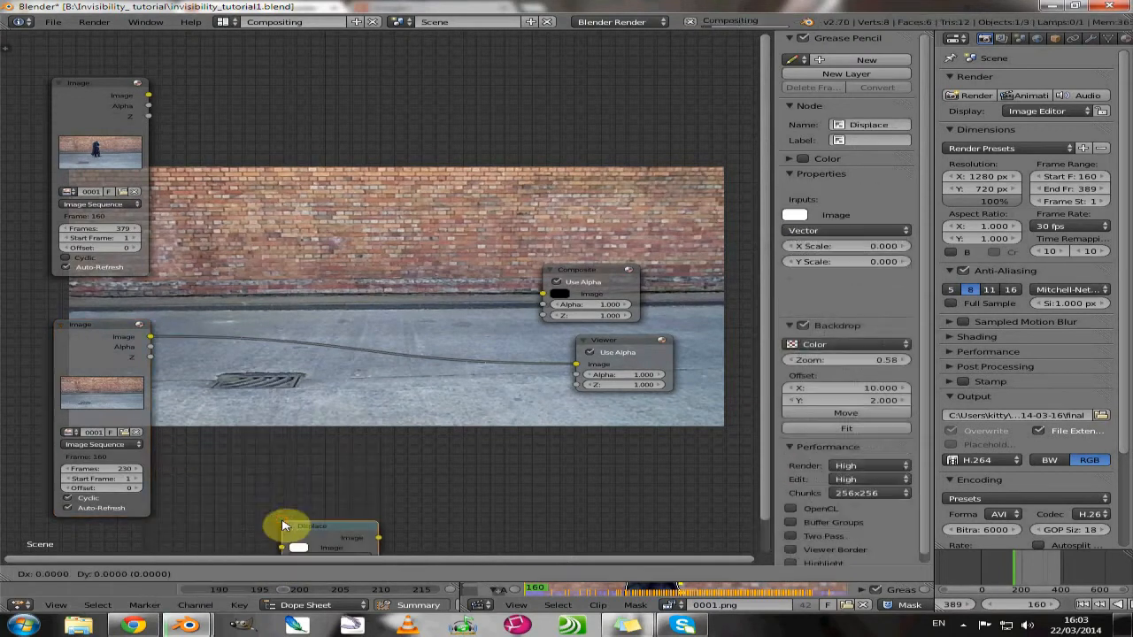
click(369, 259)
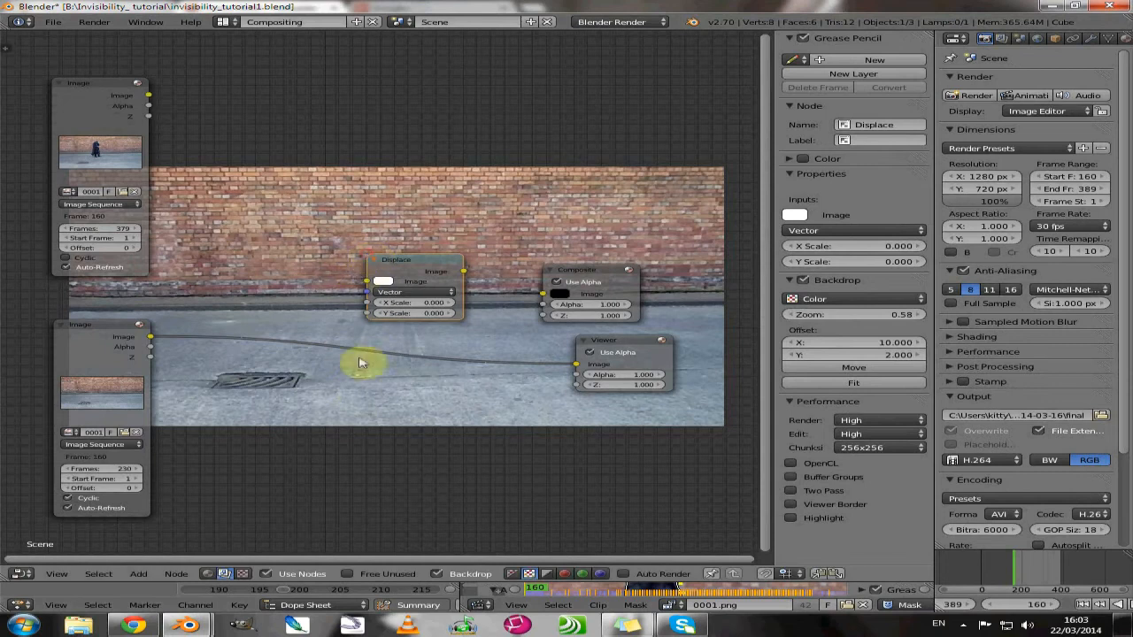
Wire the empty background into Displace's Image input and the man's footage into its Vector input, and connect Displace to the Viewer
scroll(415, 362, up, 1)
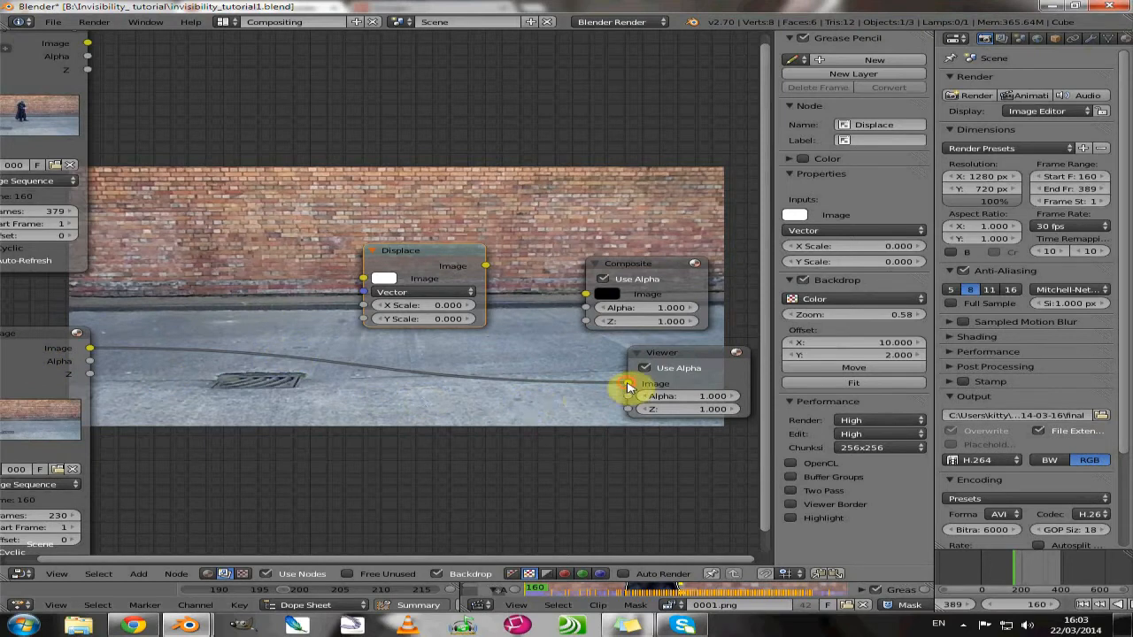
drag(626, 387, 351, 277)
drag(368, 282, 365, 280)
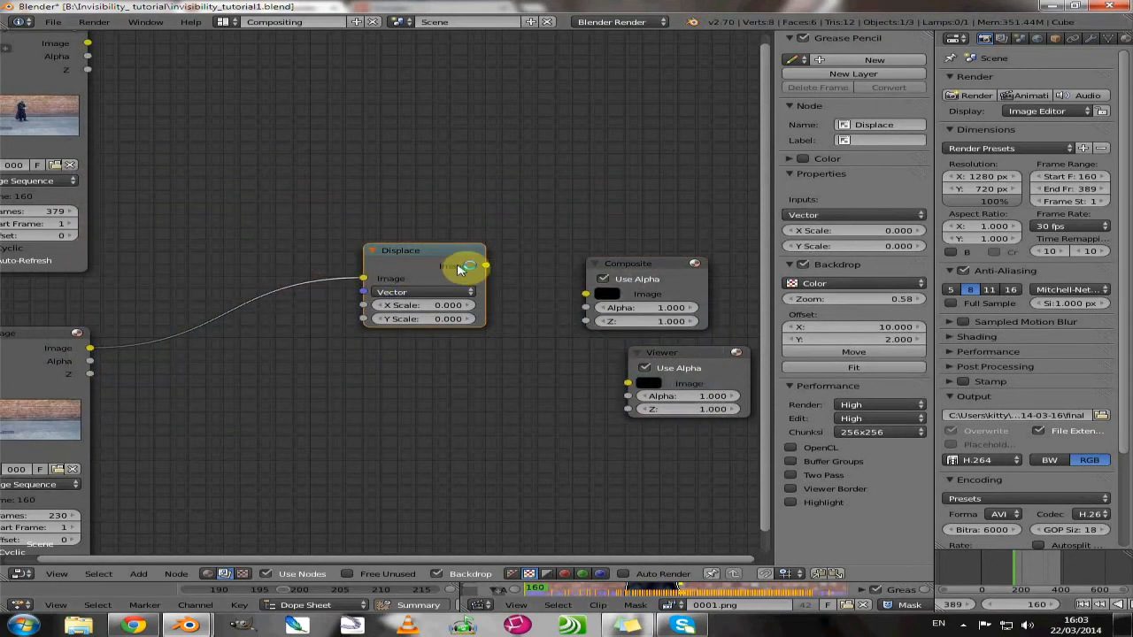
ctrl+shift+click(461, 267)
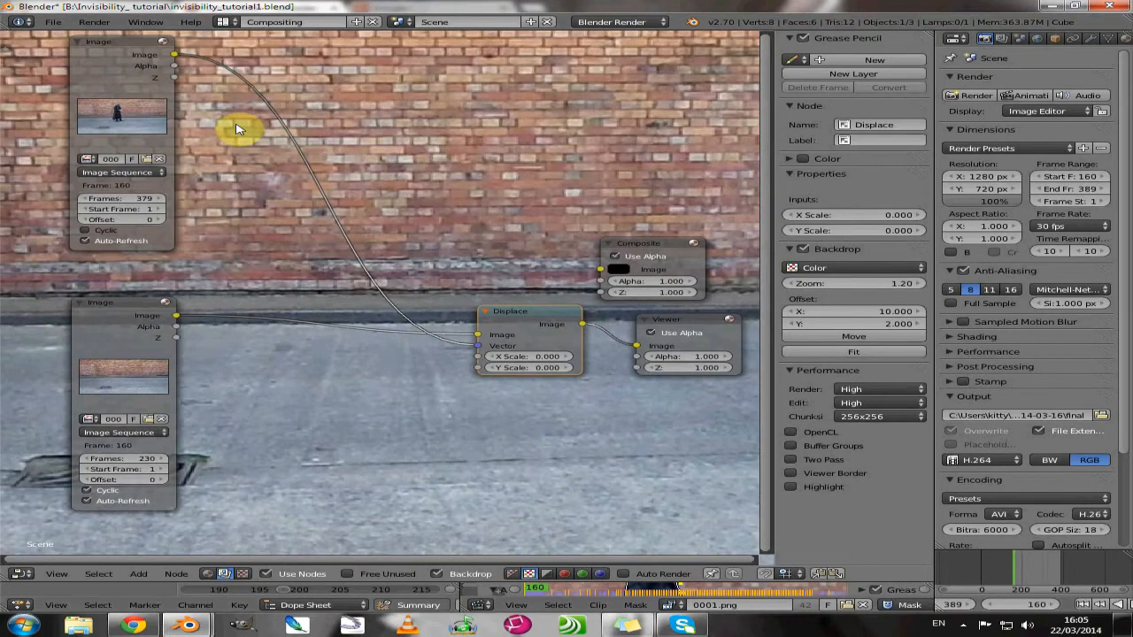
Insert a Hue Saturation Value node between the man's Image node and Displace, link it to the Viewer, and set Saturation to 0
key(shift+a)
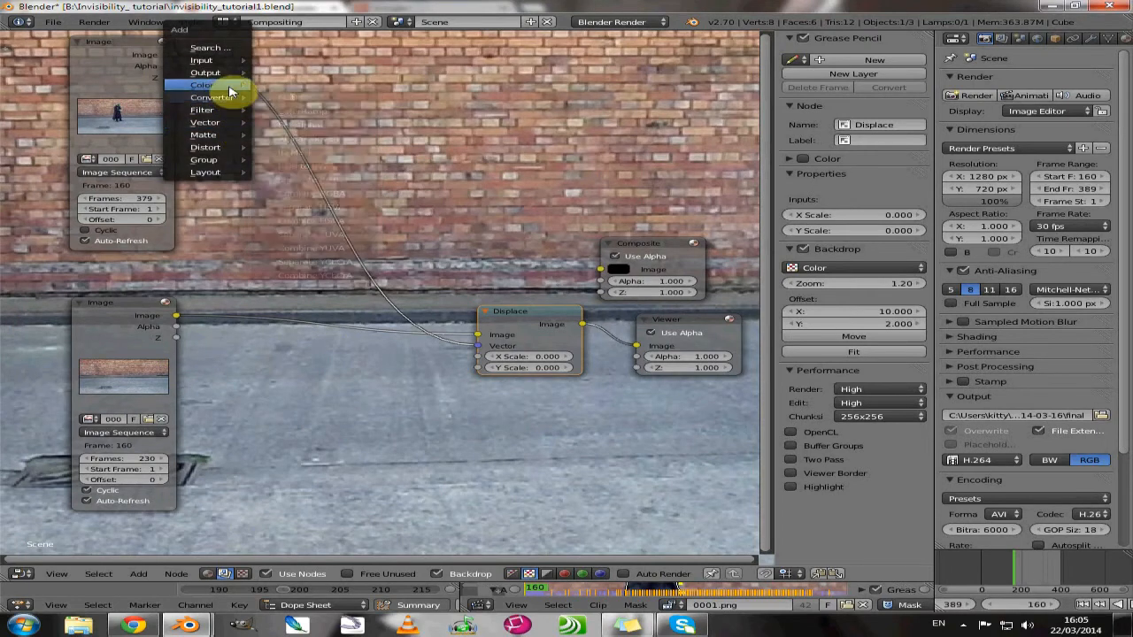
mouse_move(230, 88)
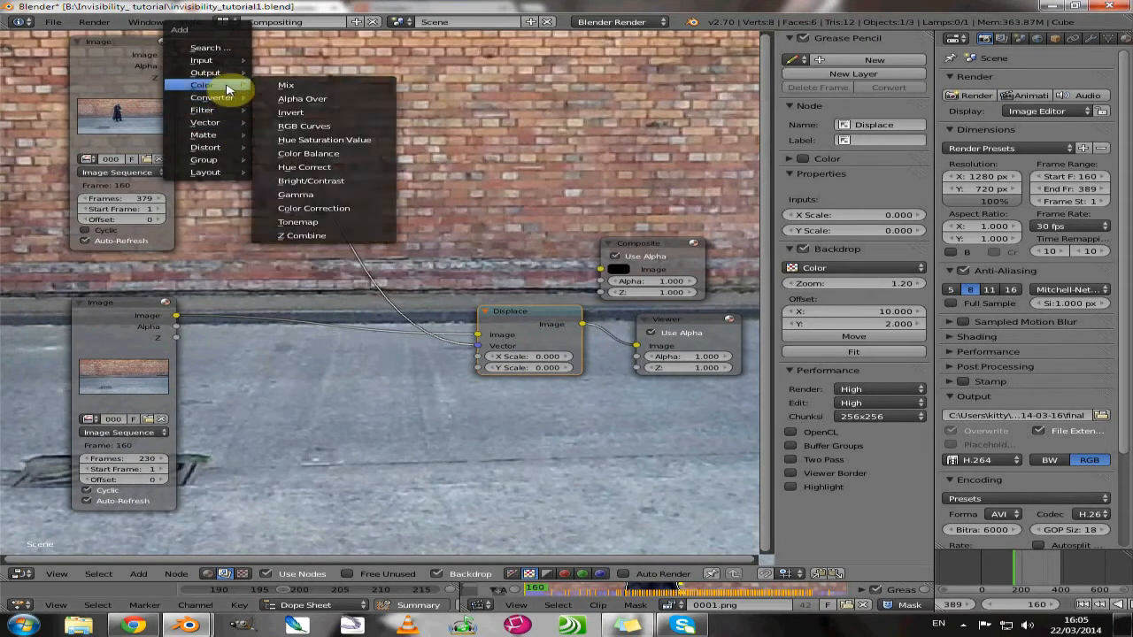
click(299, 142)
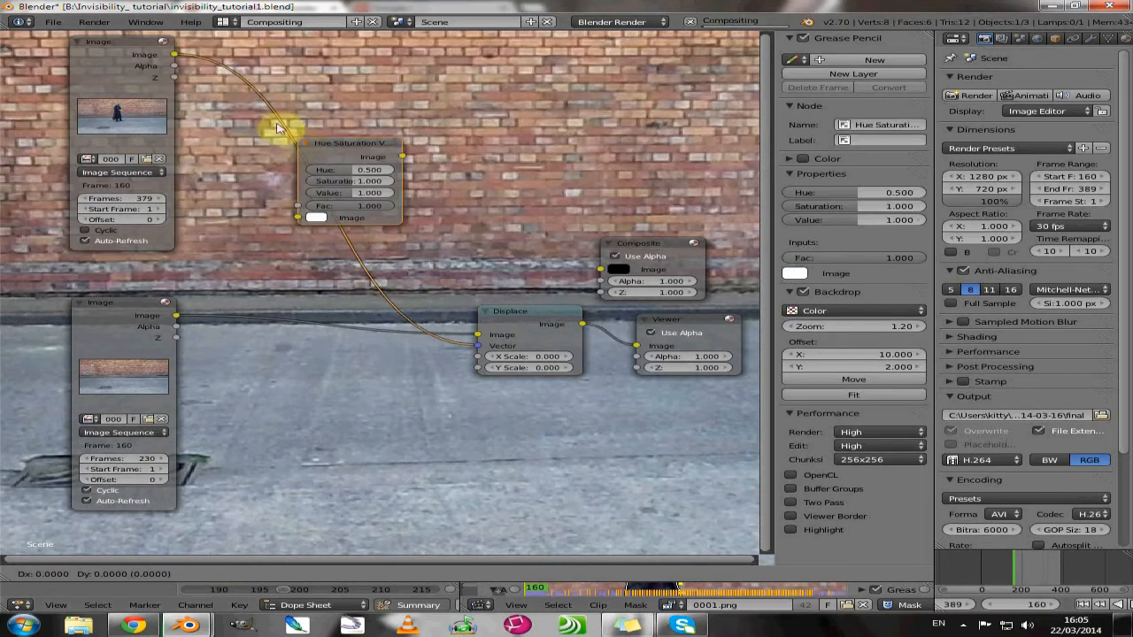
click(274, 115)
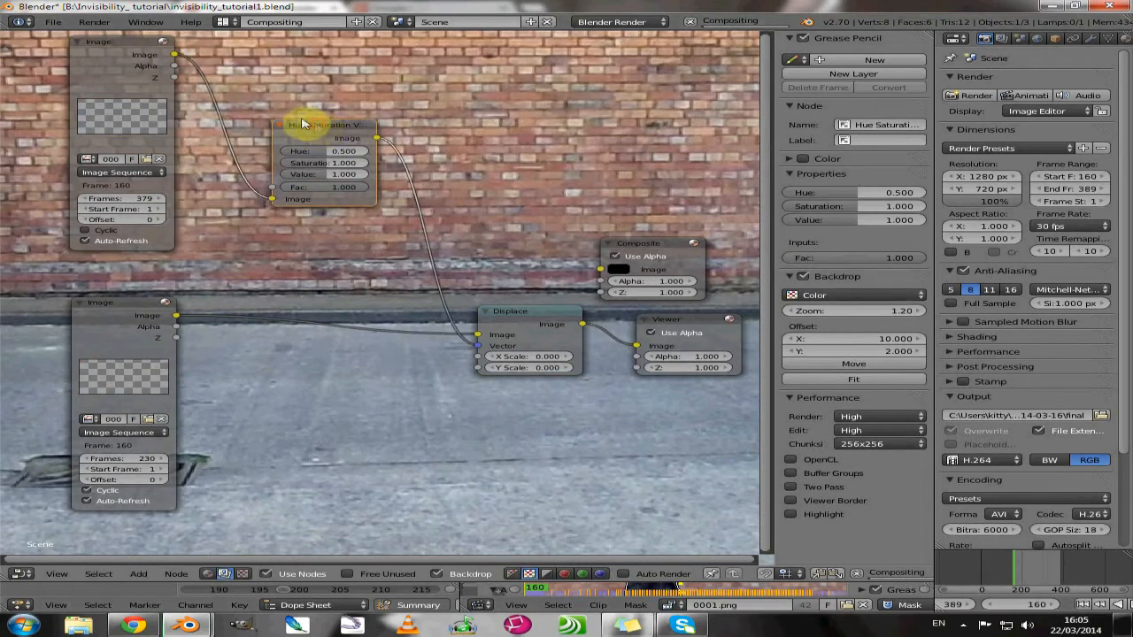
drag(304, 118, 271, 97)
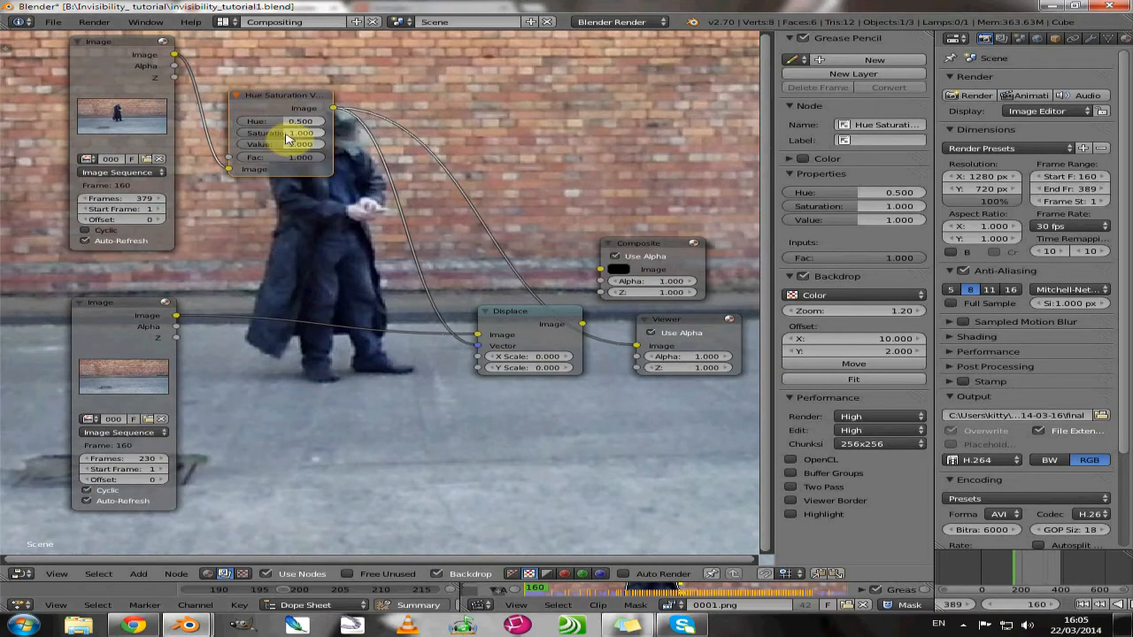
drag(283, 139, 227, 139)
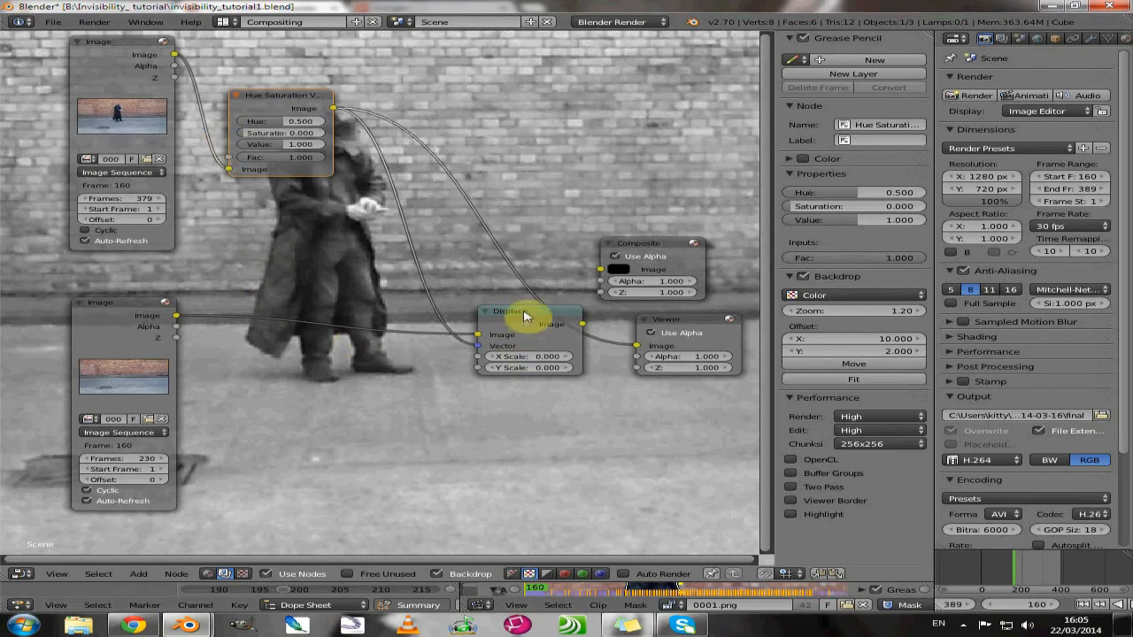
Move the Displace node lower and insert a Bright/Contrast node on the link between Hue Saturation Value and the Viewer
drag(518, 316, 508, 400)
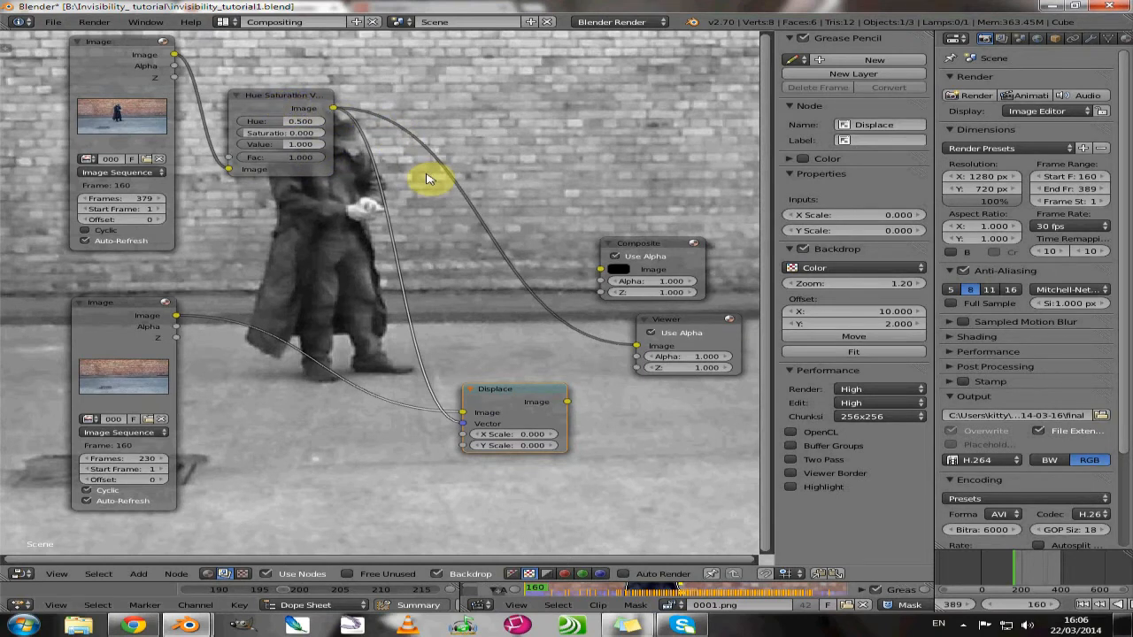
key(shift+a)
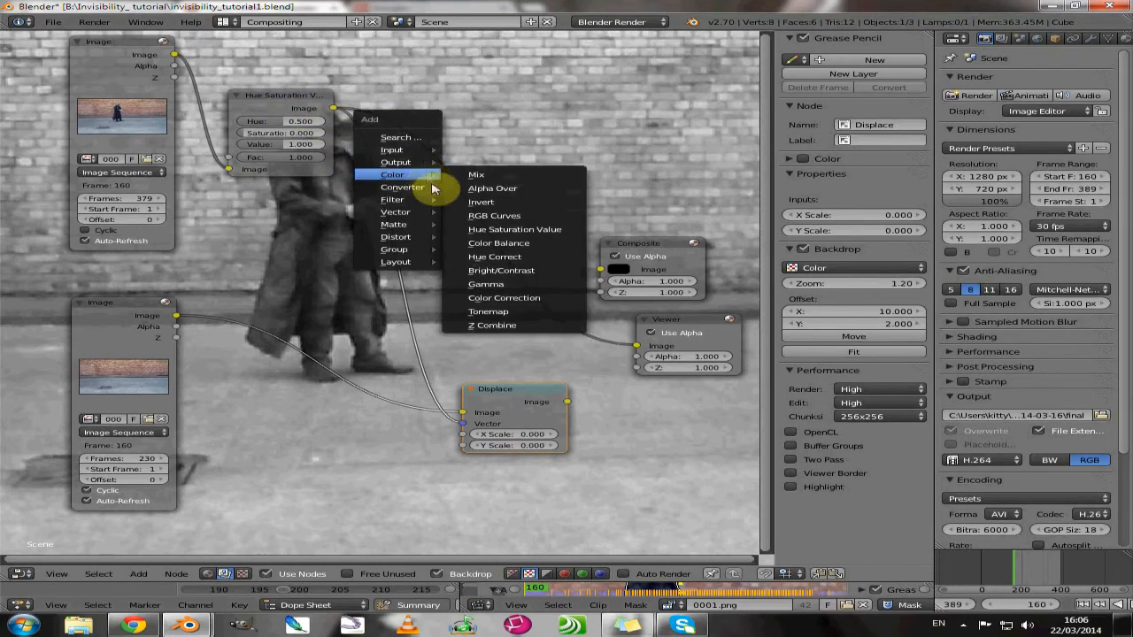
click(489, 272)
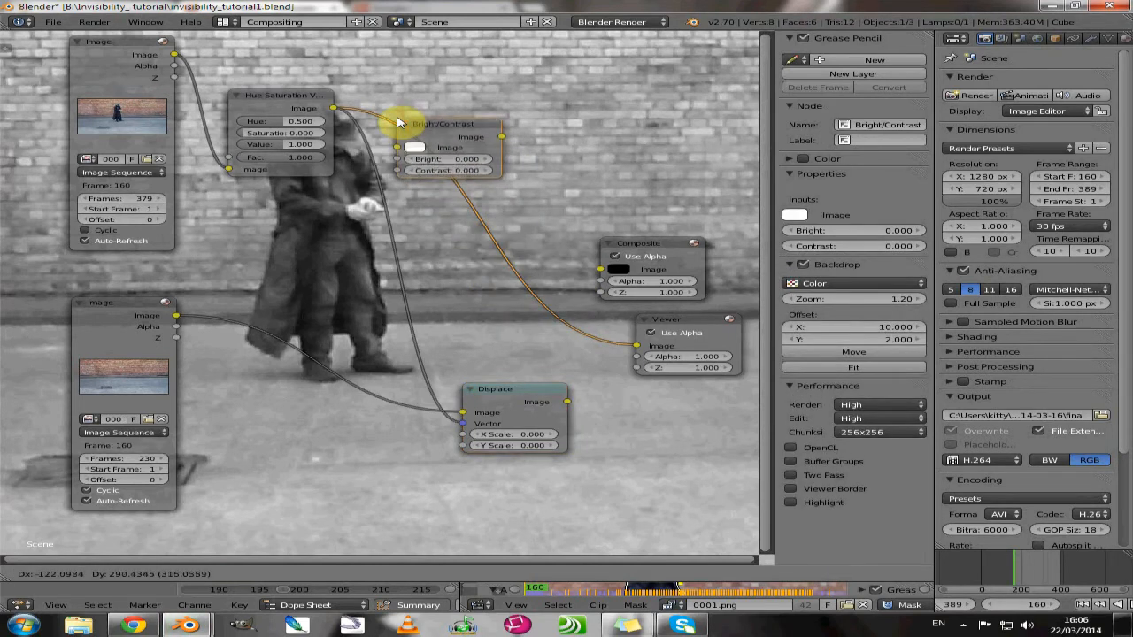
click(398, 122)
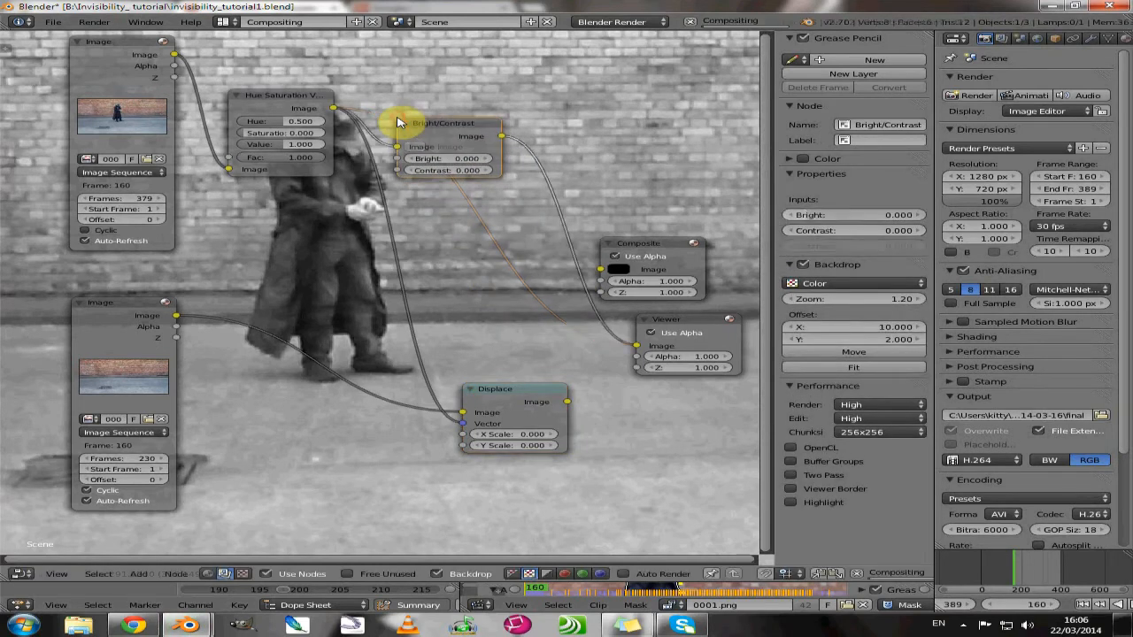
Set the Bright/Contrast node's Bright to 1.208 and Contrast to 4.808, and move it closer to the Hue Saturation Value node
click(424, 165)
drag(435, 165, 468, 178)
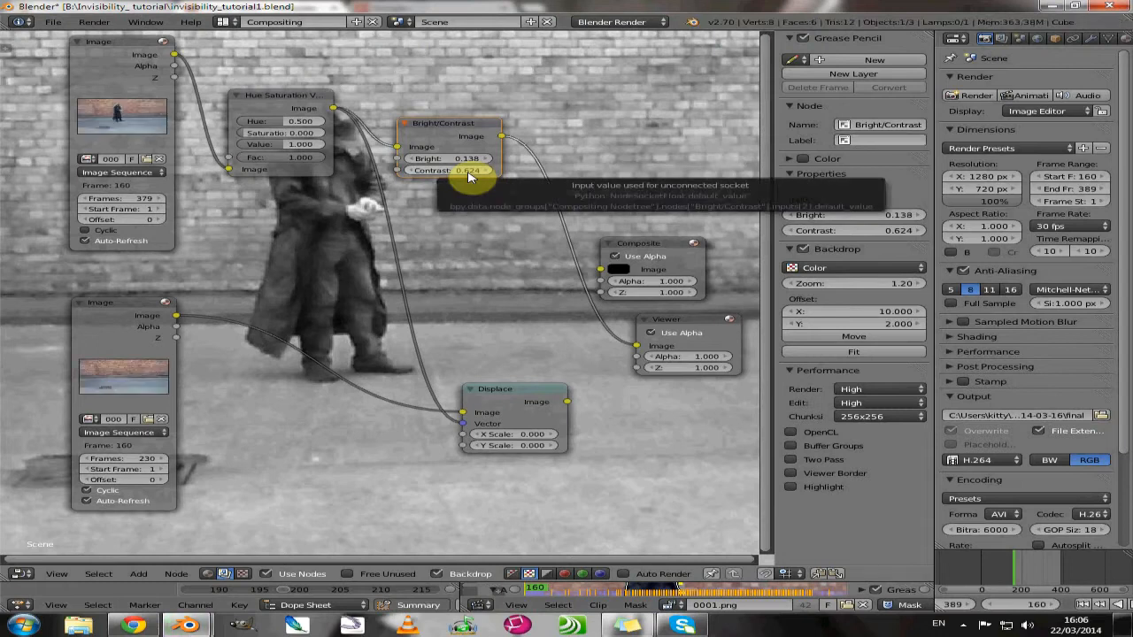
drag(430, 176, 488, 164)
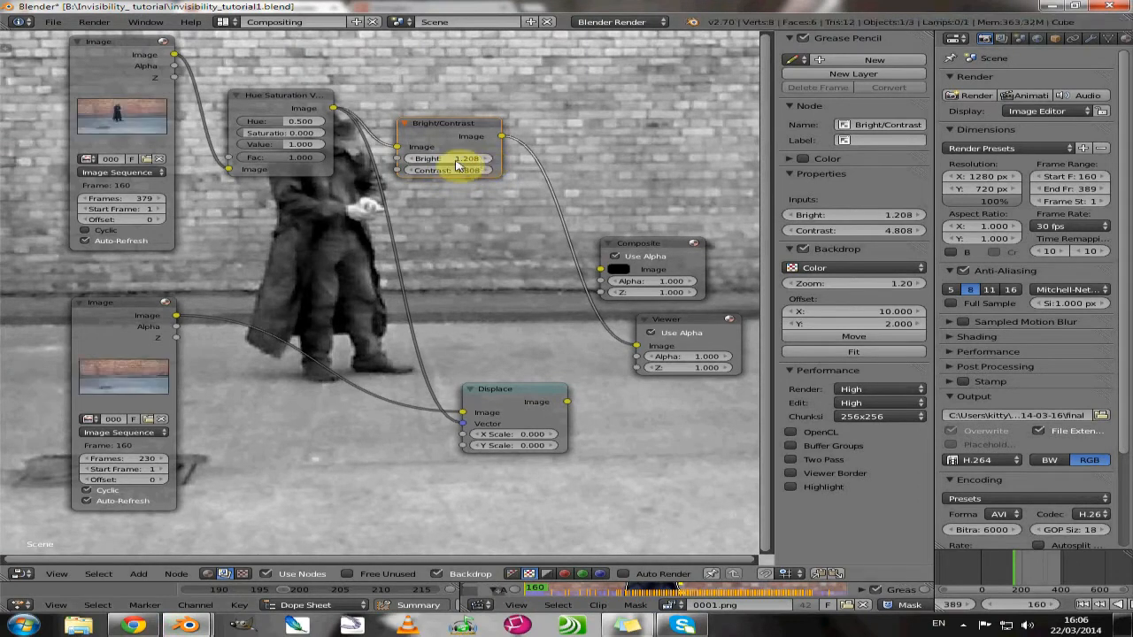
drag(426, 121, 403, 94)
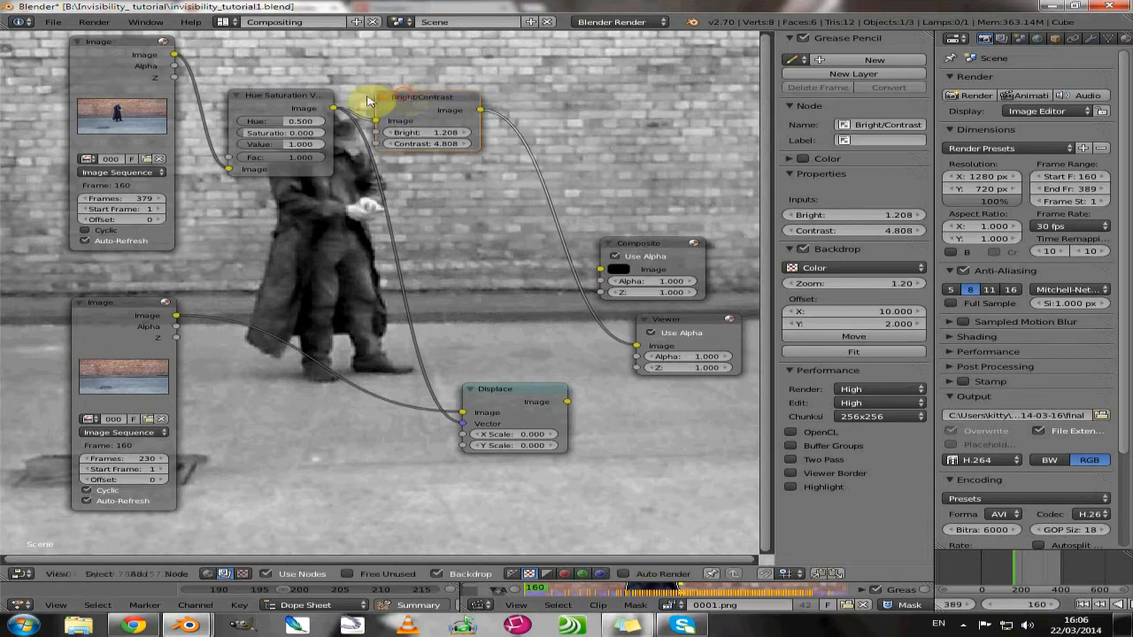
Insert a ColorRamp node on the link between Bright/Contrast and the Viewer, and move its white stop to position 0.605
drag(272, 96, 248, 69)
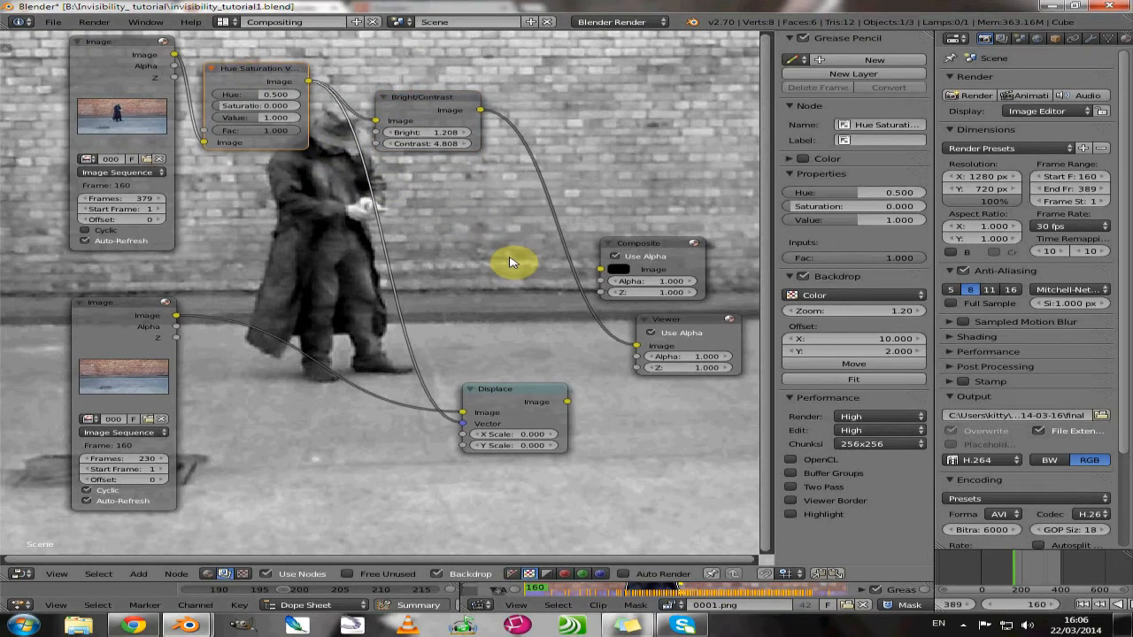
key(shift+a)
mouse_move(510, 262)
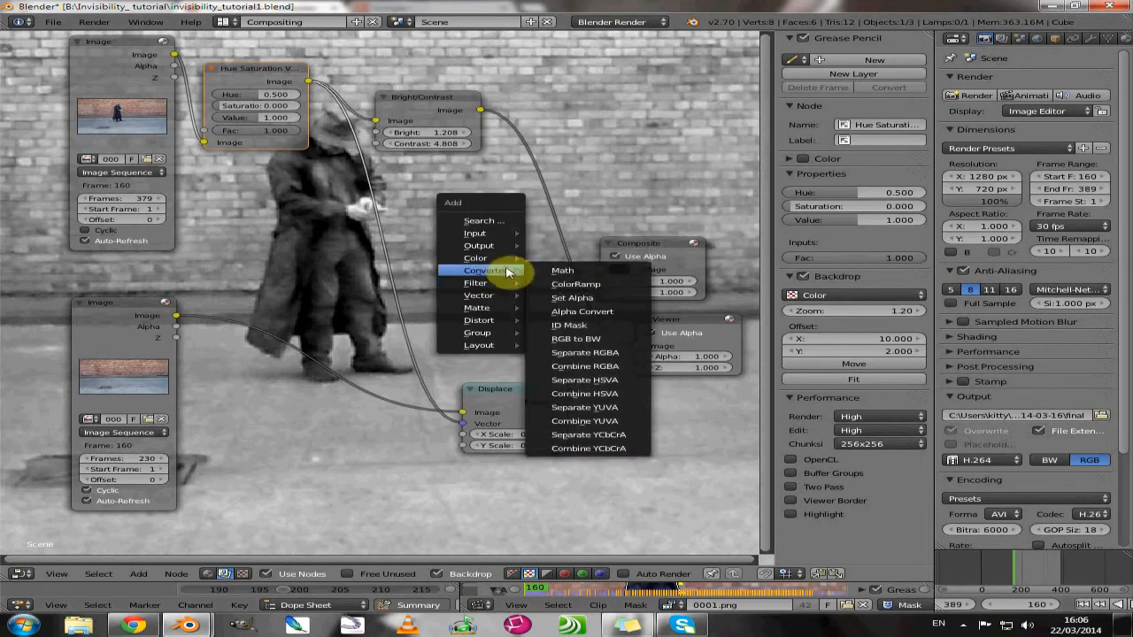
click(571, 285)
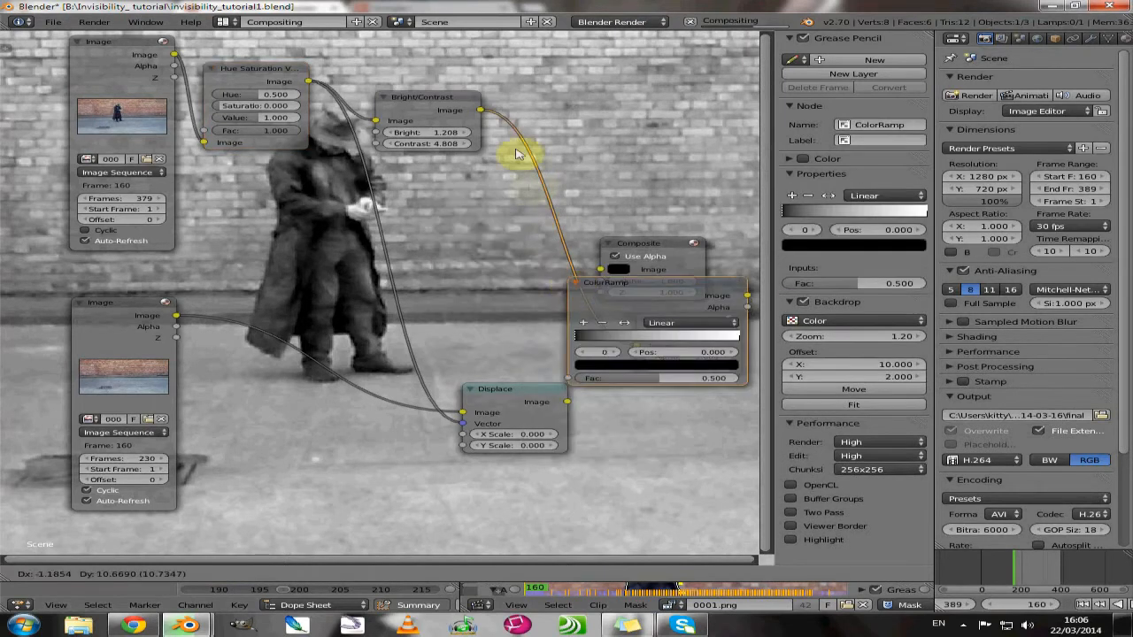
click(497, 110)
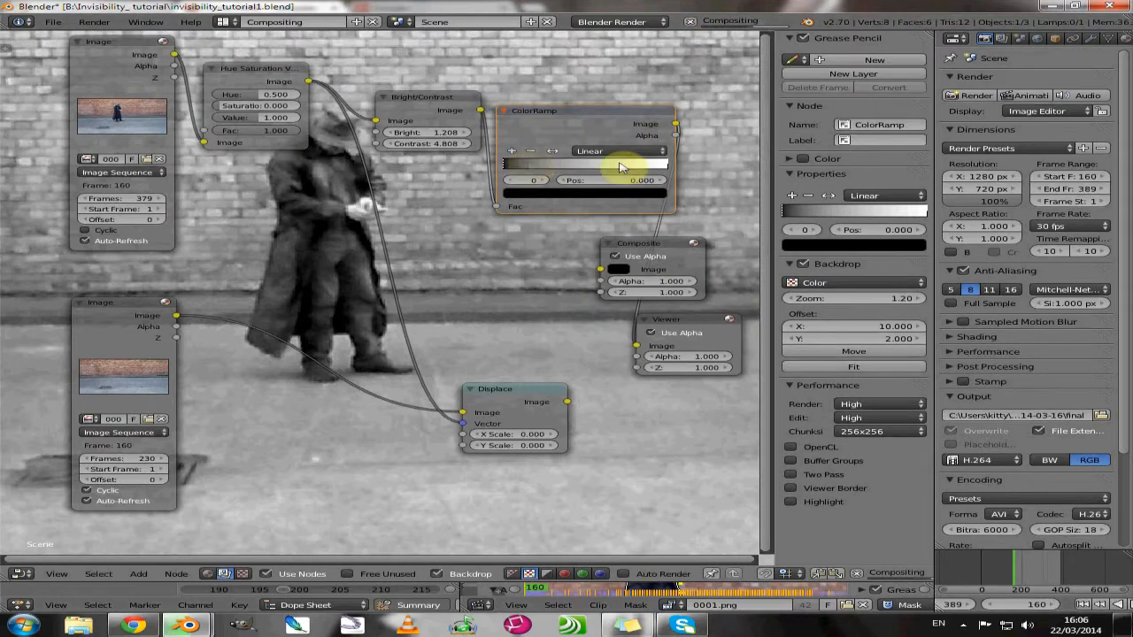
click(668, 168)
drag(667, 168, 612, 170)
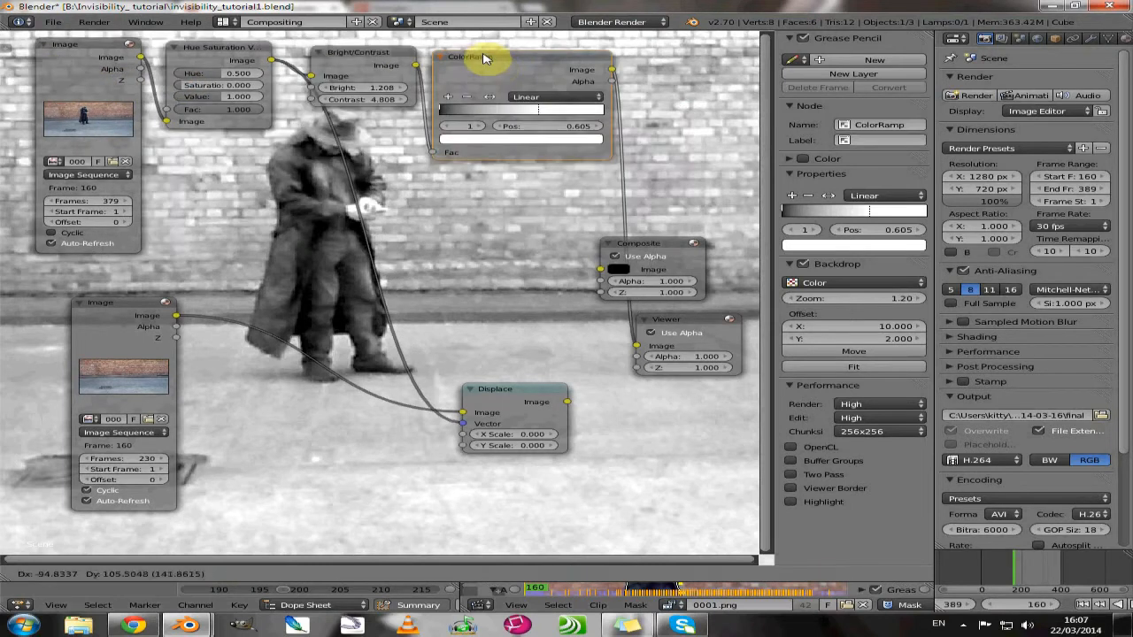
Place the ColorRamp node beside Bright/Contrast, move the Composite node farther away, and hide the node properties to free up workspace
drag(484, 56, 482, 55)
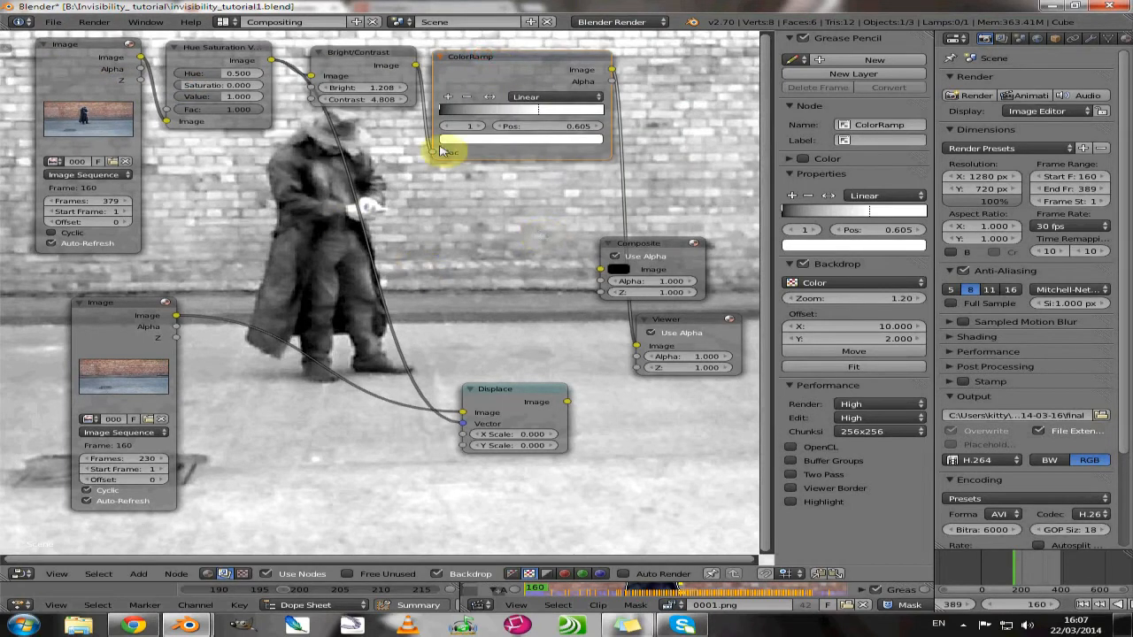
drag(687, 240, 890, 227)
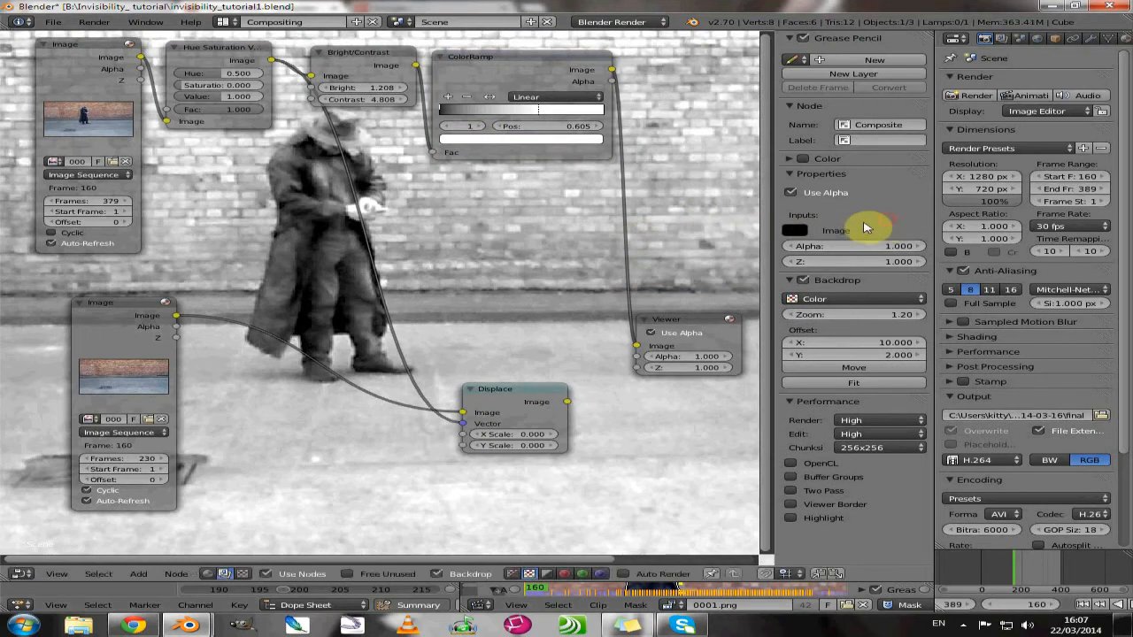
drag(775, 230, 832, 230)
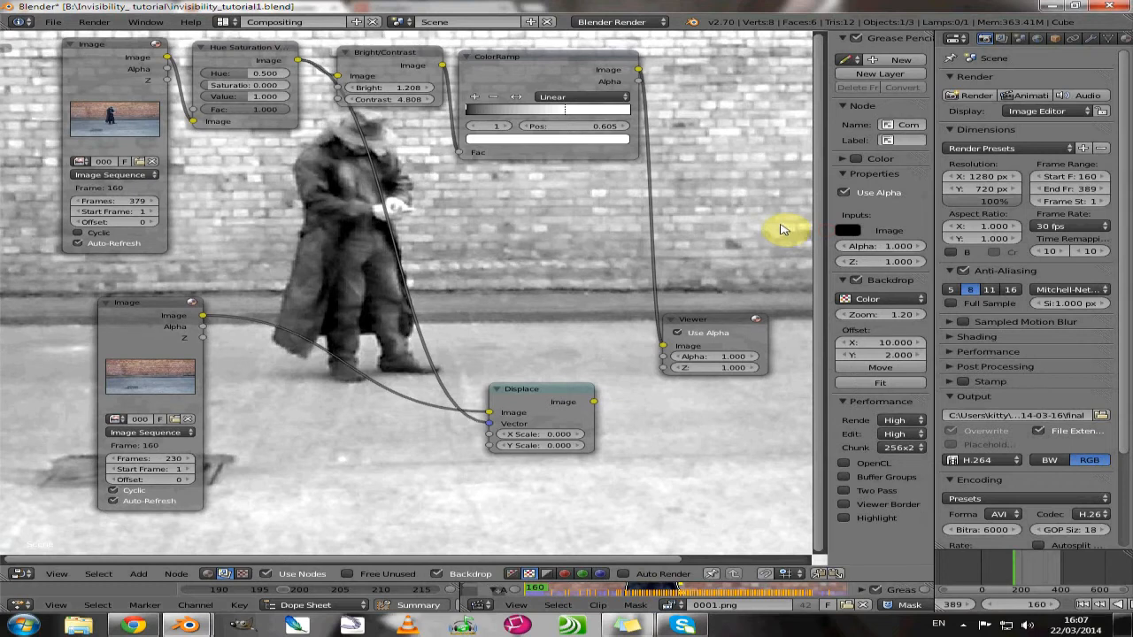
key(n)
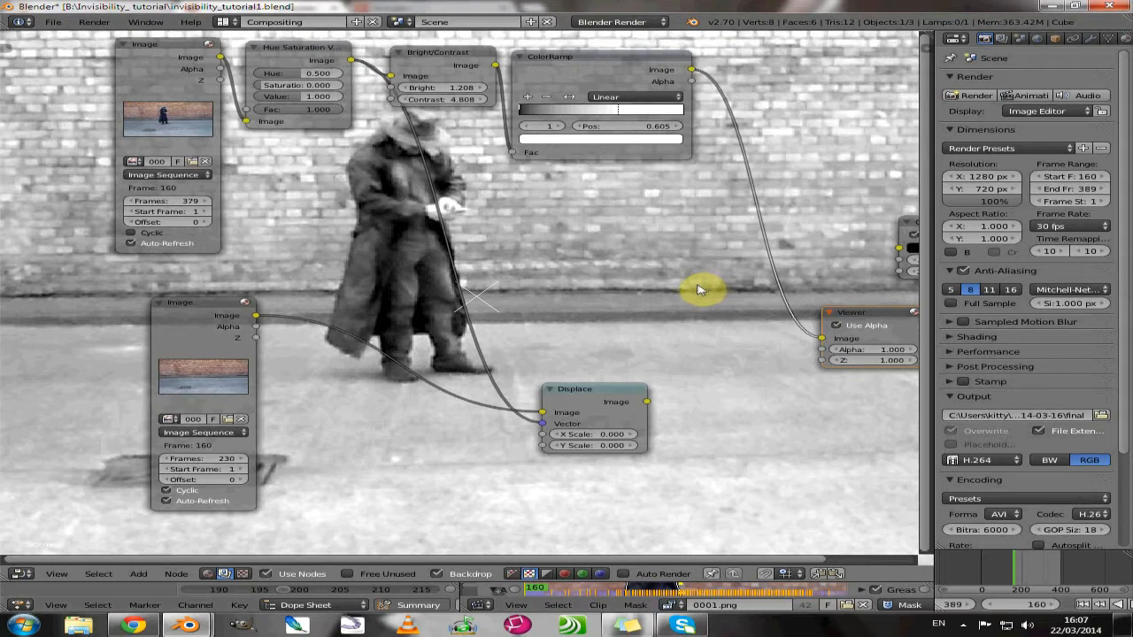
Insert an Invert node on the link between ColorRamp and the Viewer
key(shift+a)
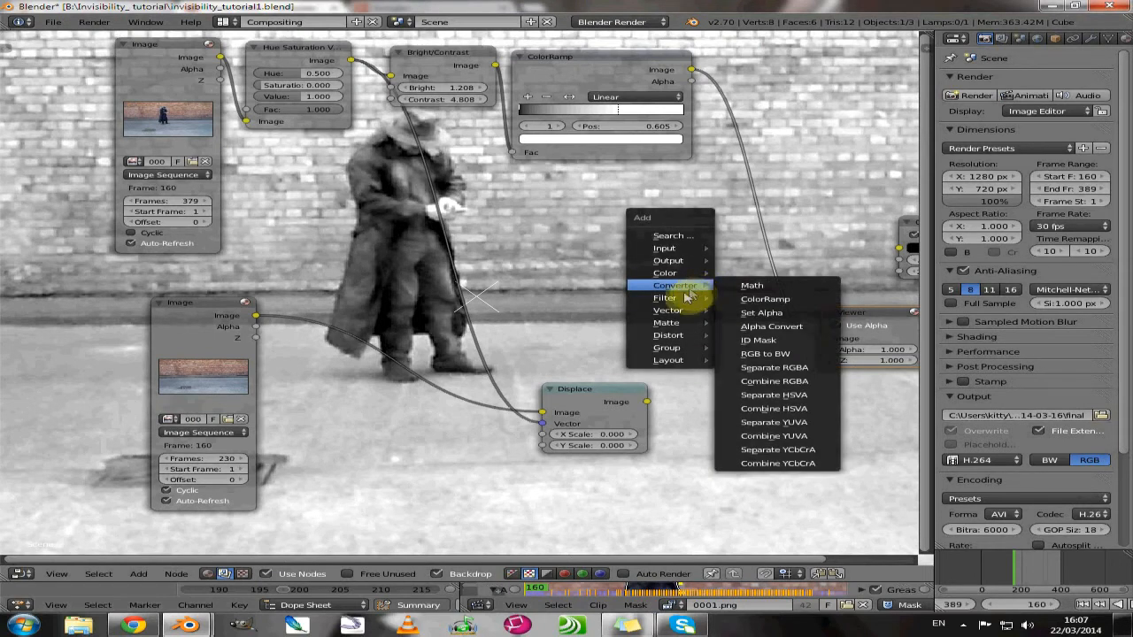
mouse_move(684, 299)
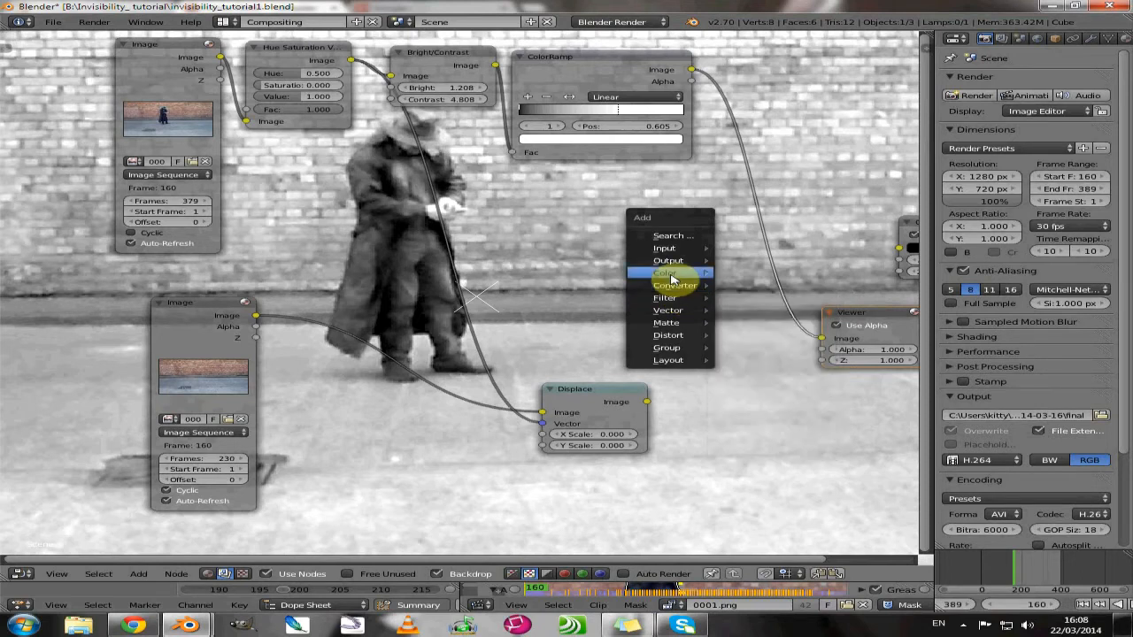
mouse_move(673, 276)
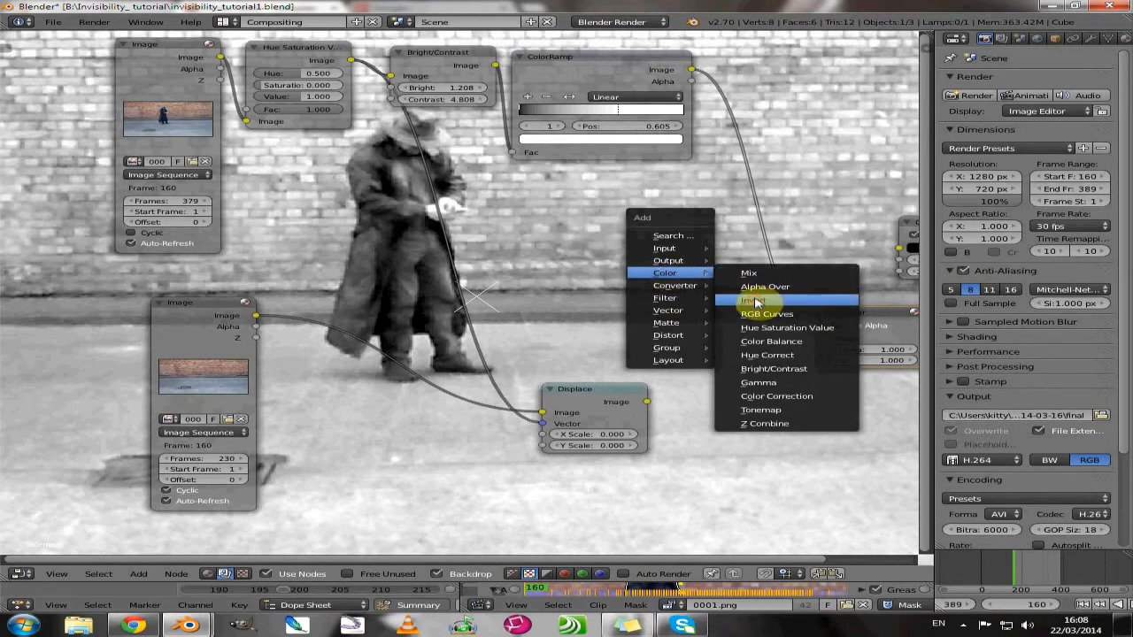
click(756, 303)
click(722, 173)
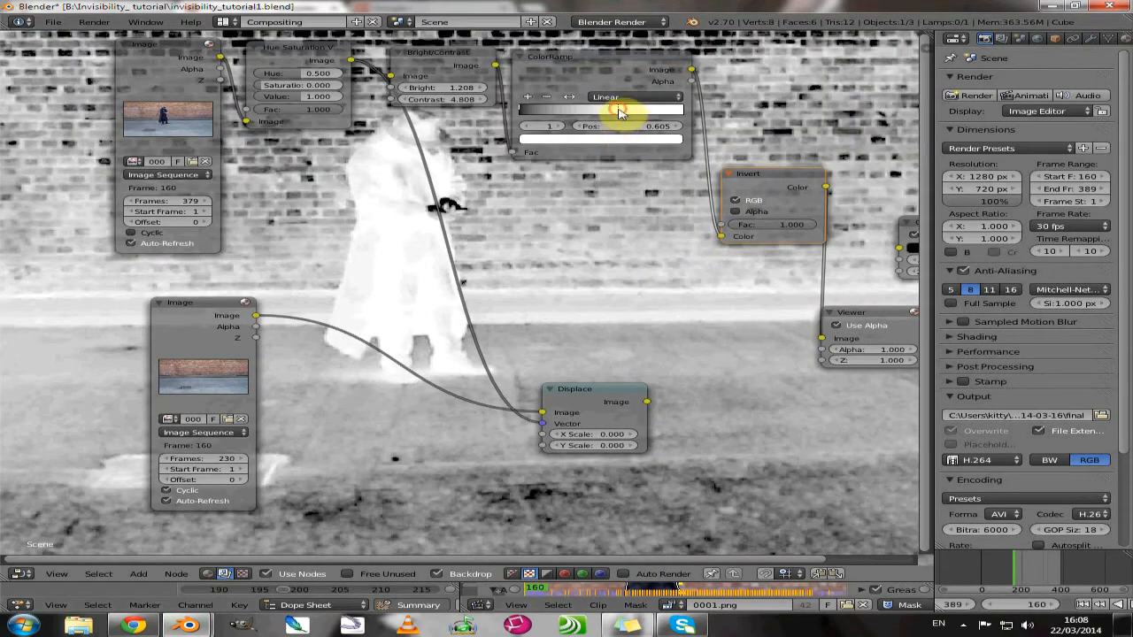
Set the ColorRamp's white stop to position 0.291, keeping the black stop at the start of the gradient
drag(620, 113, 534, 115)
click(525, 113)
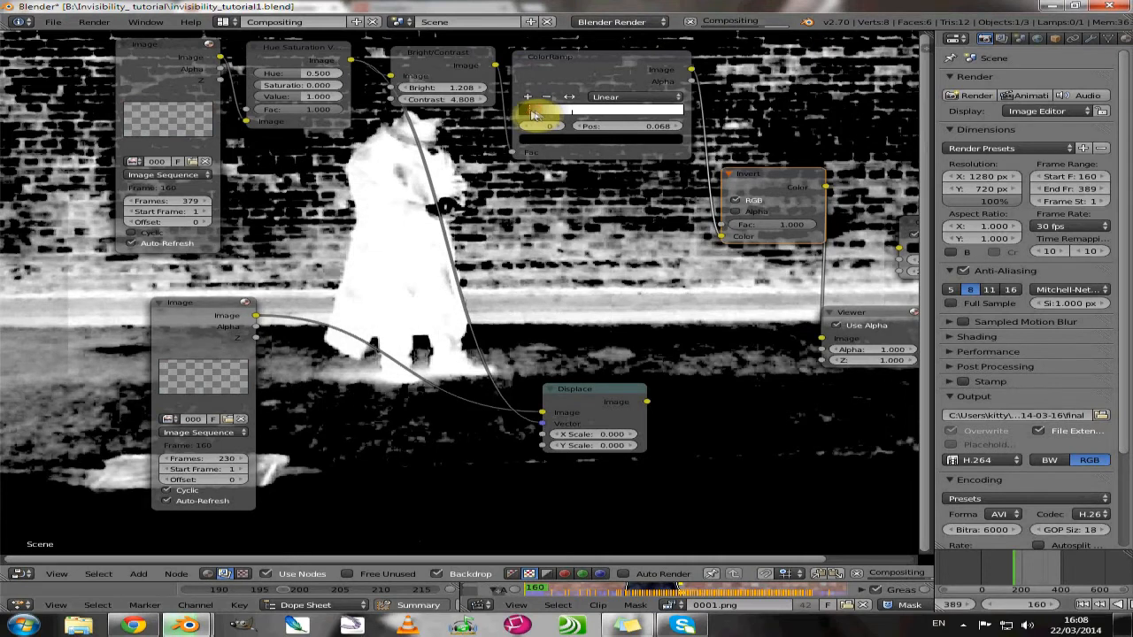
drag(574, 113, 566, 113)
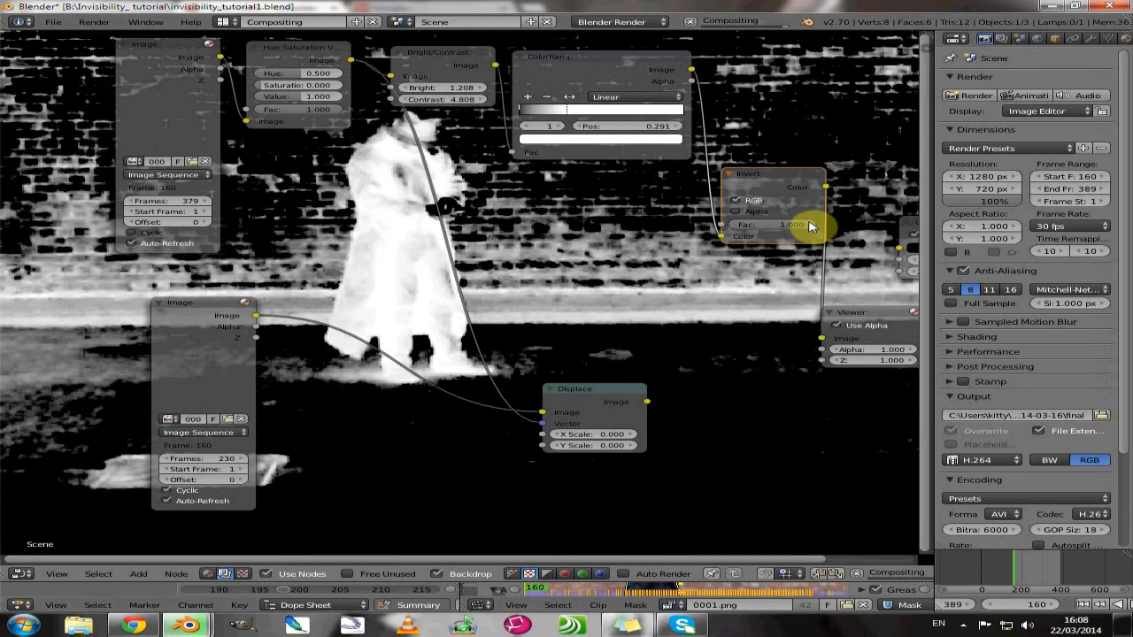
Set the Invert node's Fac to 0.736 and rearrange the nodes so Invert sits beside ColorRamp and the Viewer farther out
drag(808, 227, 788, 227)
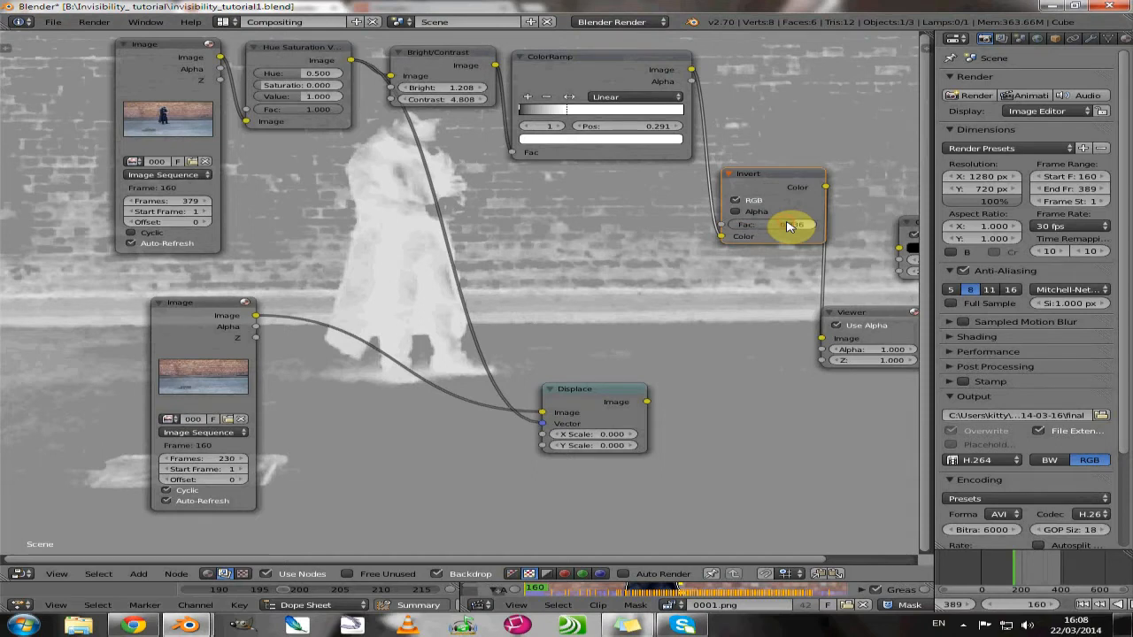
drag(788, 182, 757, 109)
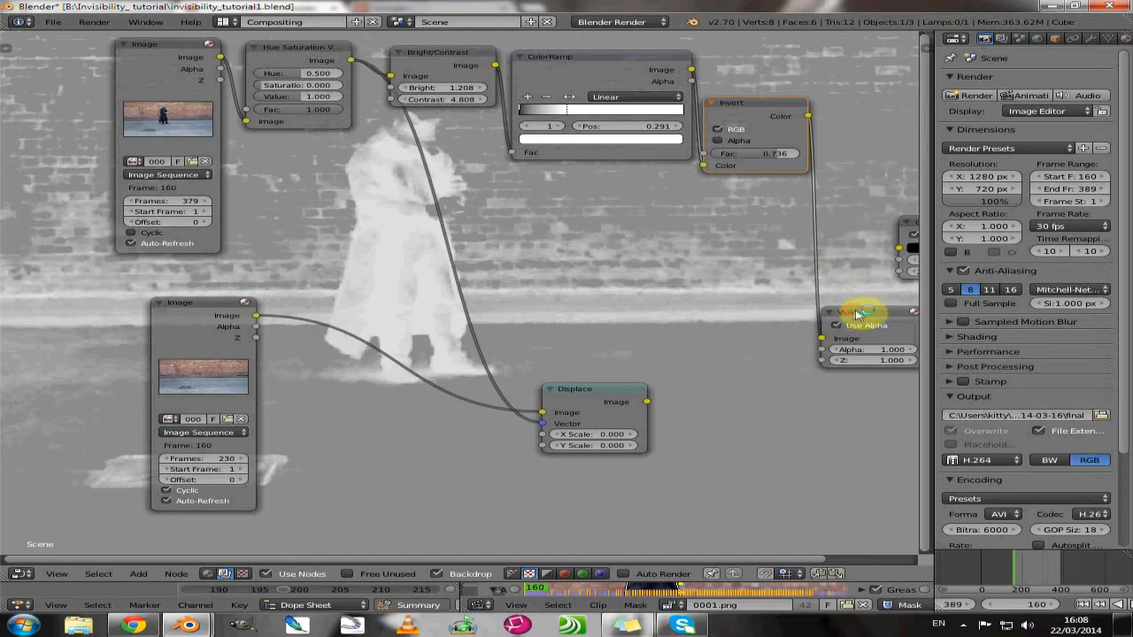
drag(856, 314, 881, 300)
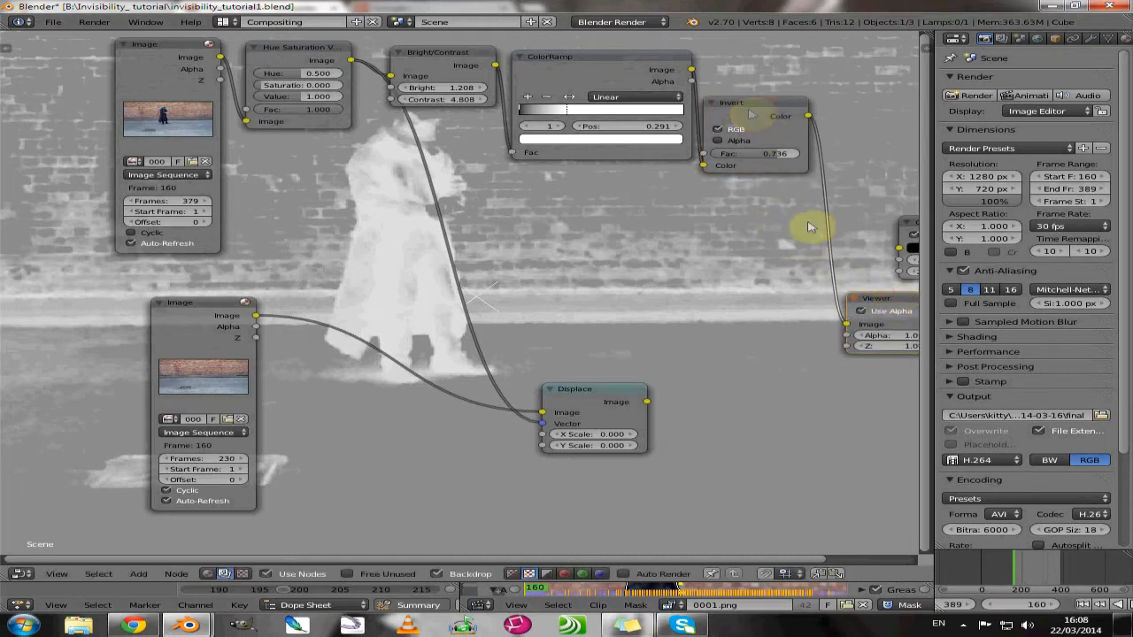
Link the Invert node's colour output to the Displace node's Vector input and preview the Displace result in the backdrop
drag(847, 328, 531, 418)
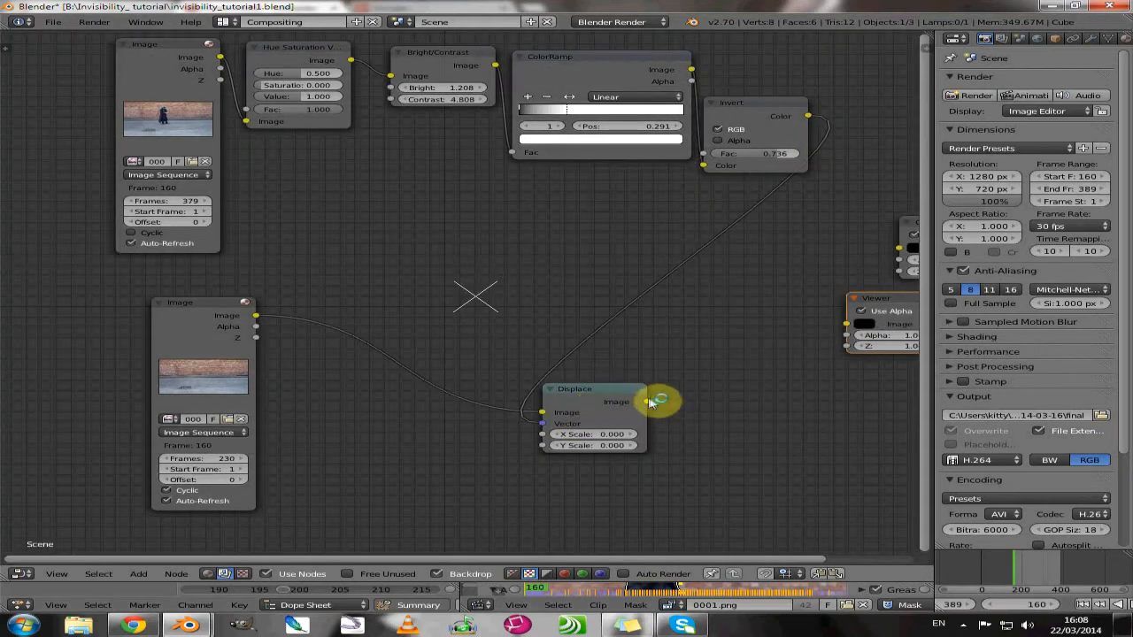
ctrl+shift+click(601, 405)
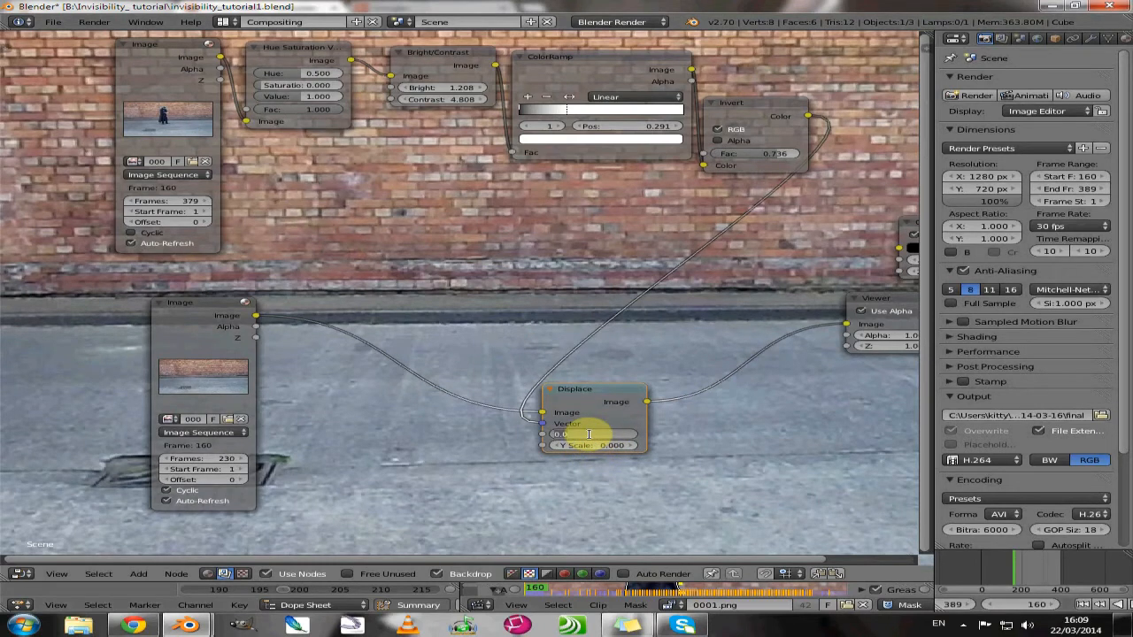
Set the Displace node's X Scale and Y Scale to 10
key(Return)
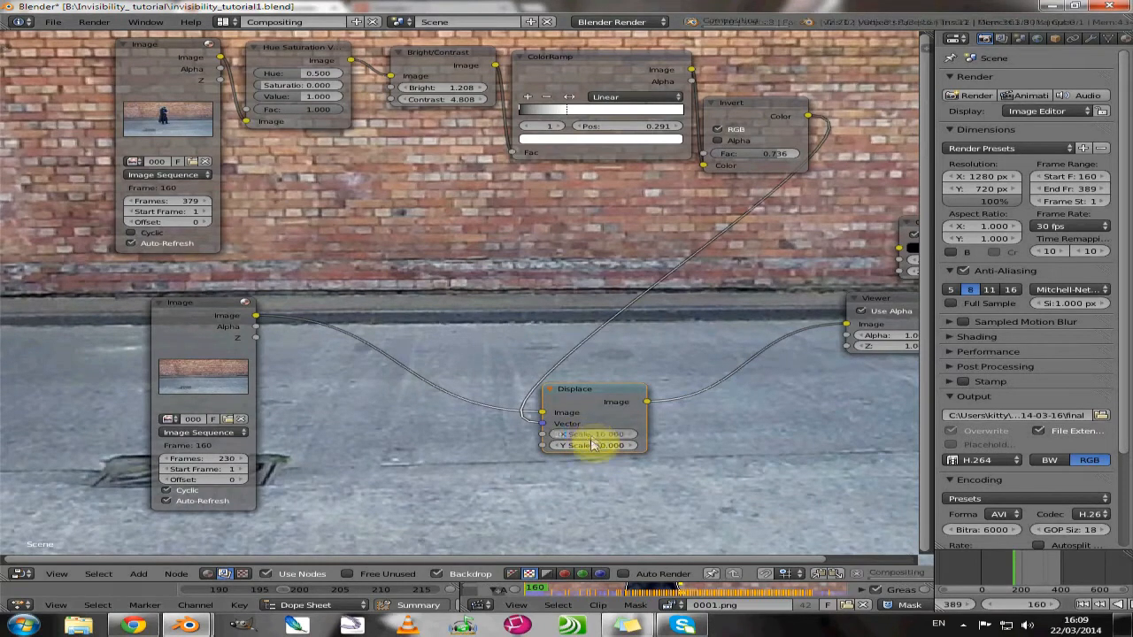
click(591, 445)
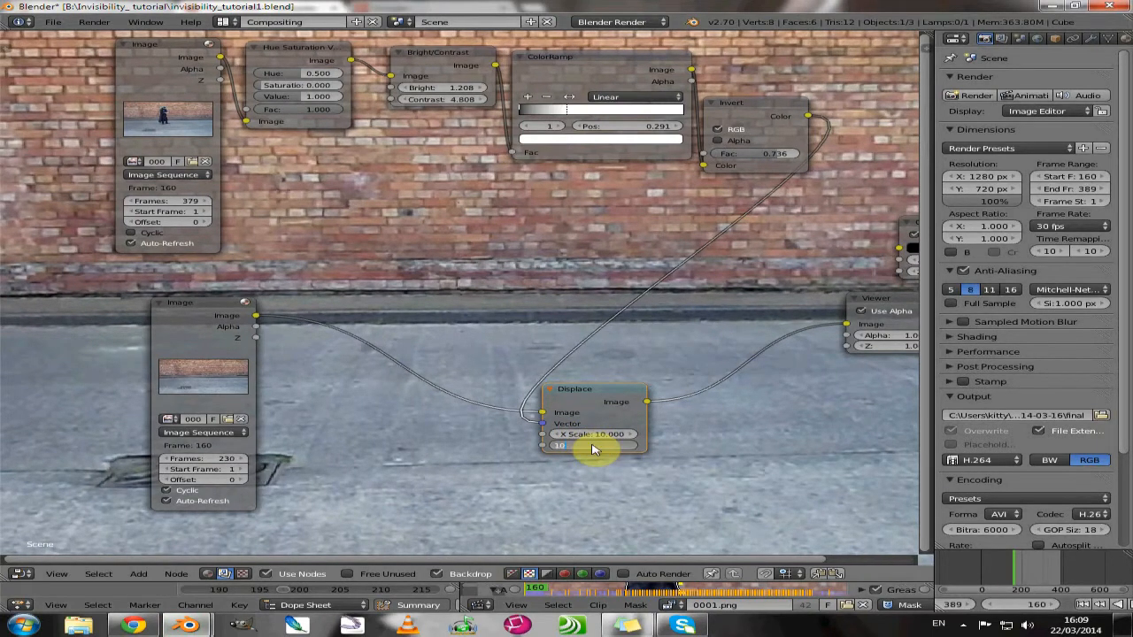
key(Return)
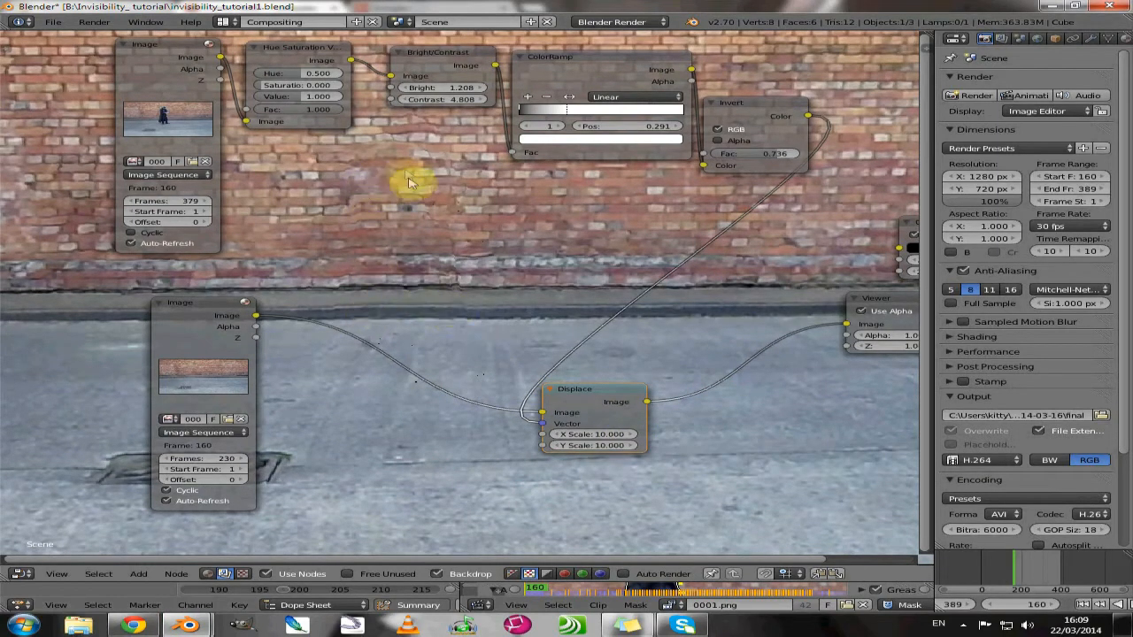
Set the Displace node's X Scale and Y Scale to 50
scroll(566, 292, down, 2)
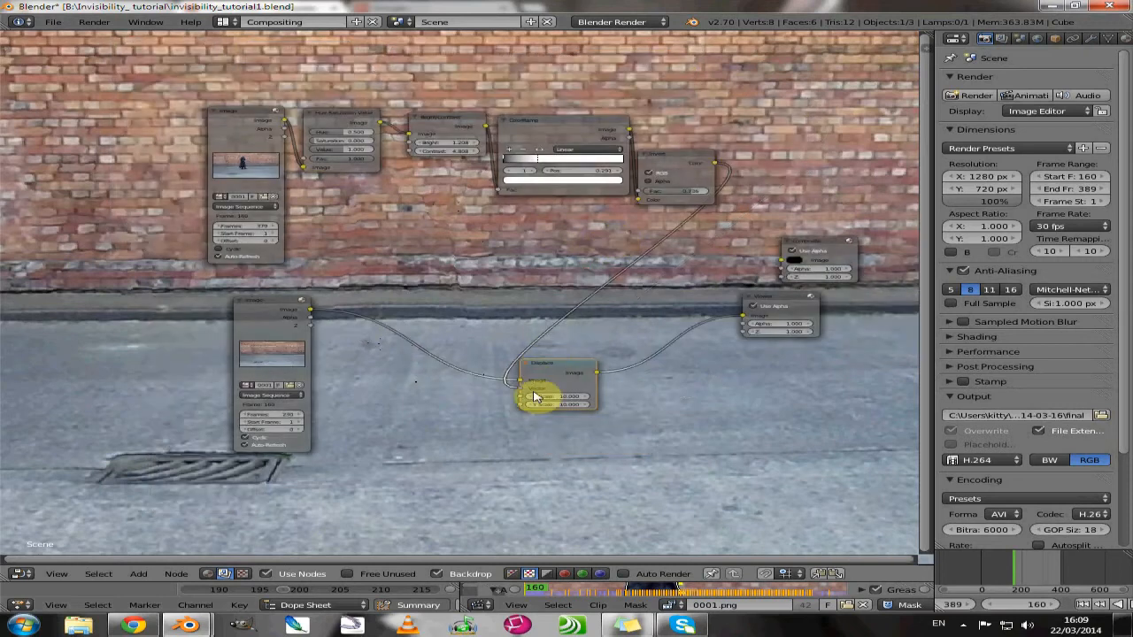
key(alt+v)
key(alt+v)
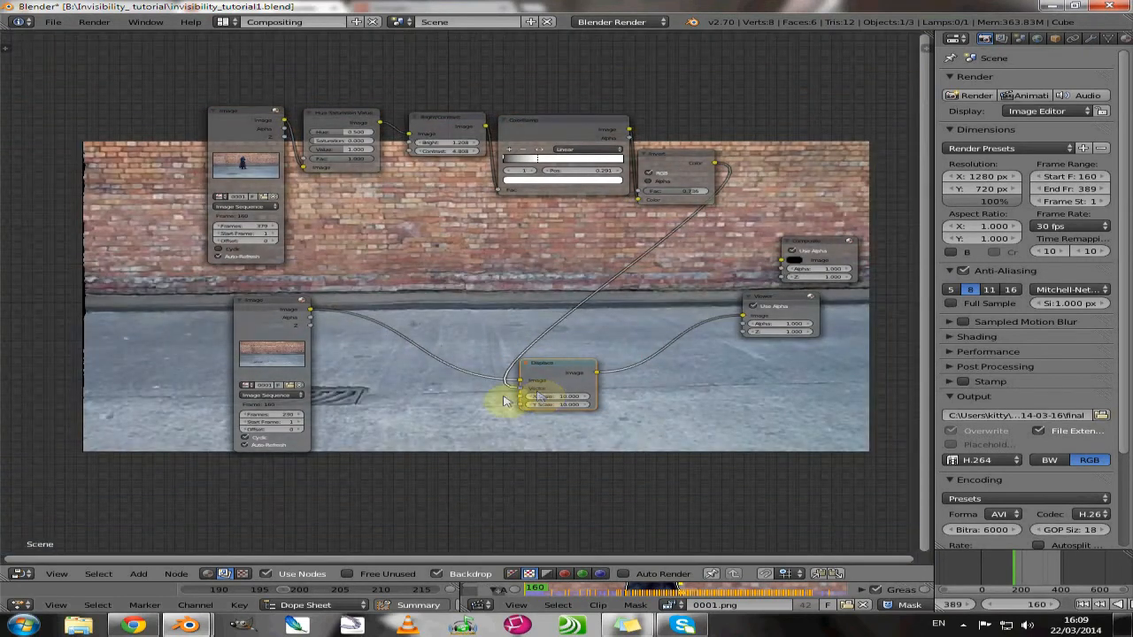
scroll(545, 389, up, 1)
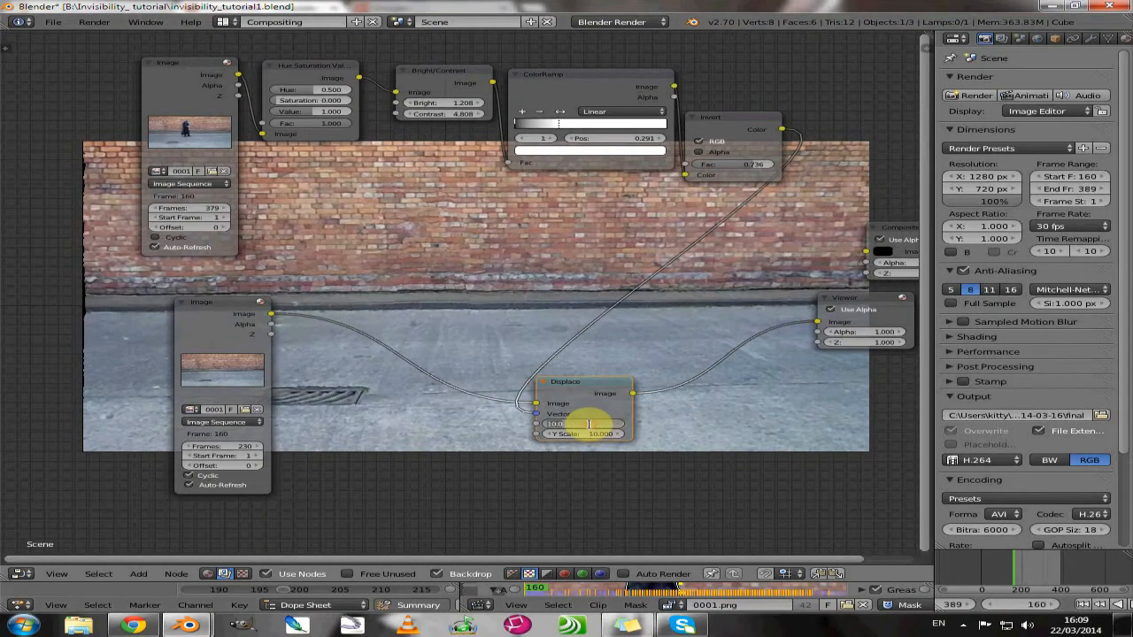
key(Return)
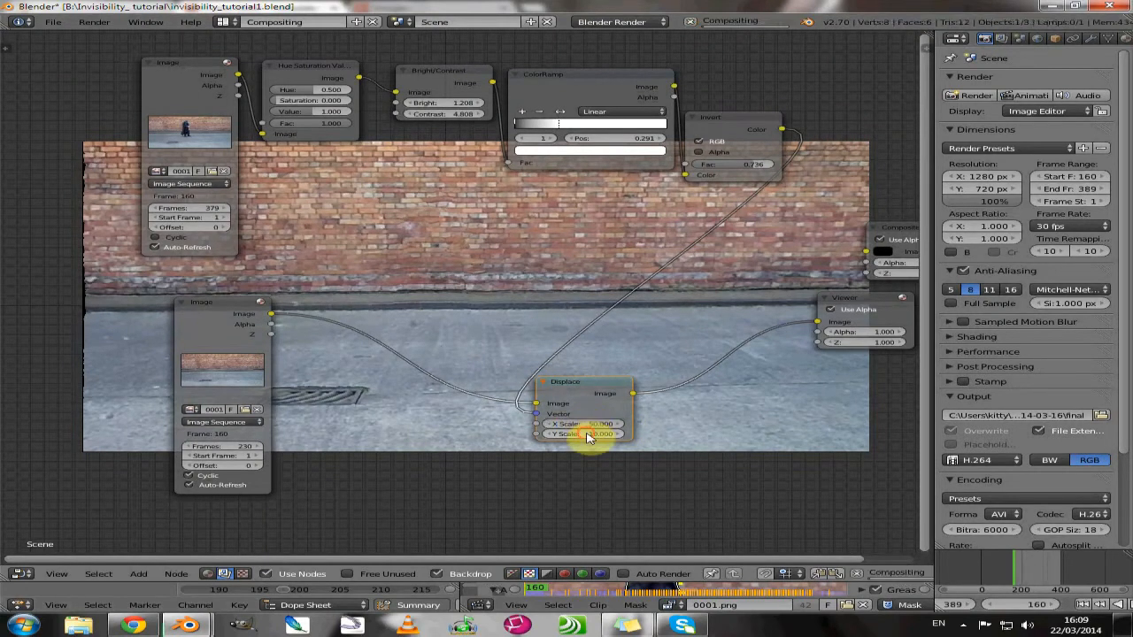
text(50)
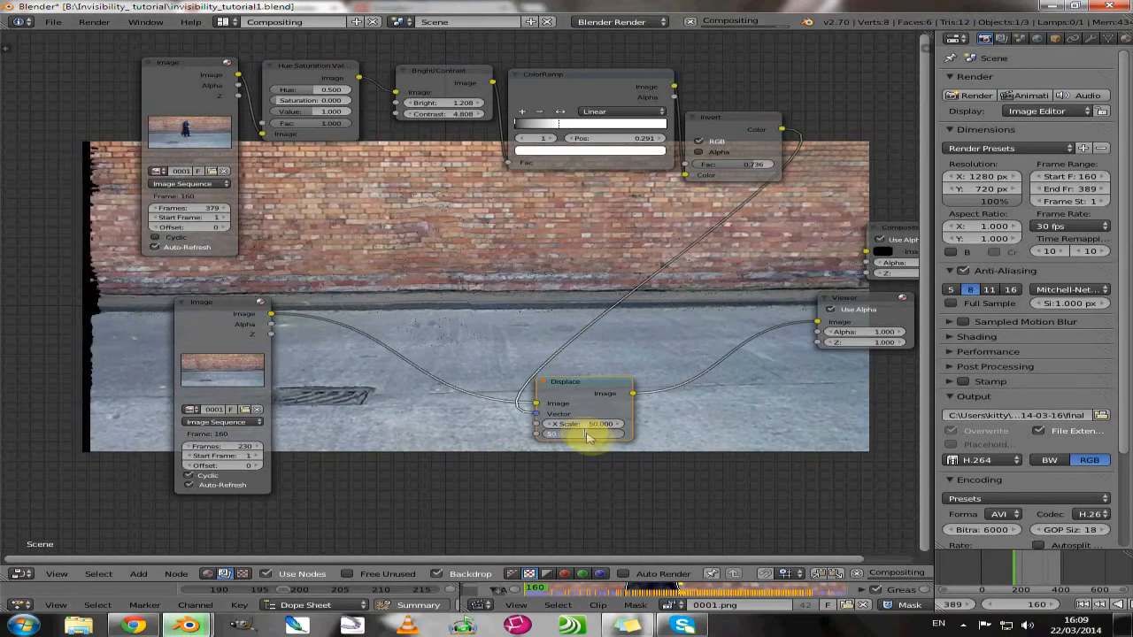
key(Return)
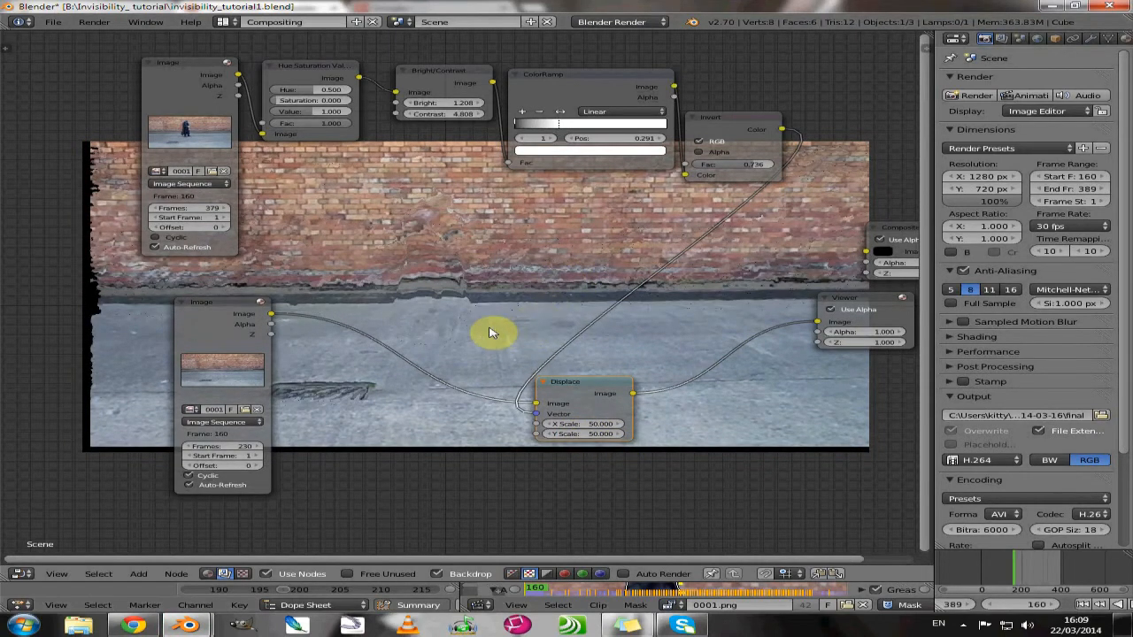
Move the Displace node beneath the Invert node, closer to the Viewer
scroll(453, 310, up, 1)
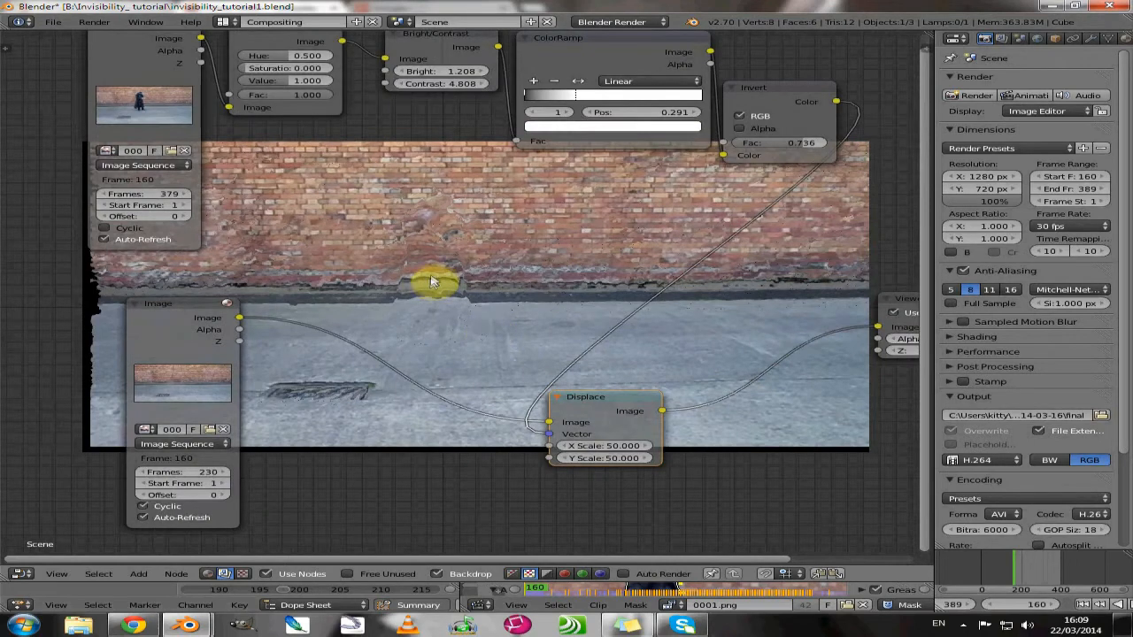
middle_drag(765, 300, 559, 314)
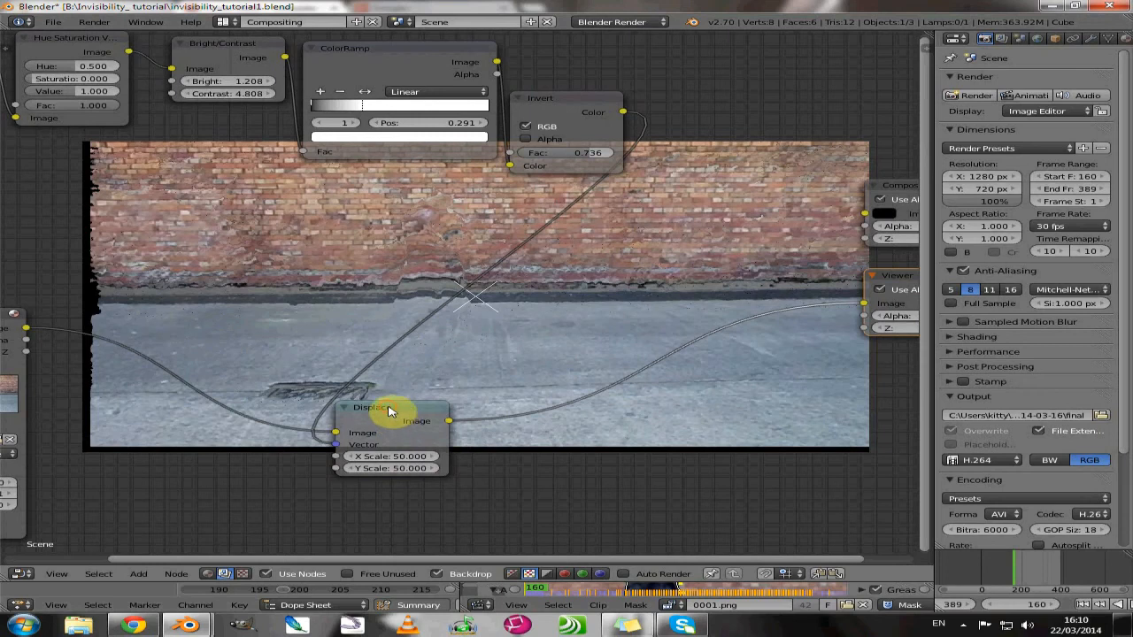
drag(415, 412, 597, 356)
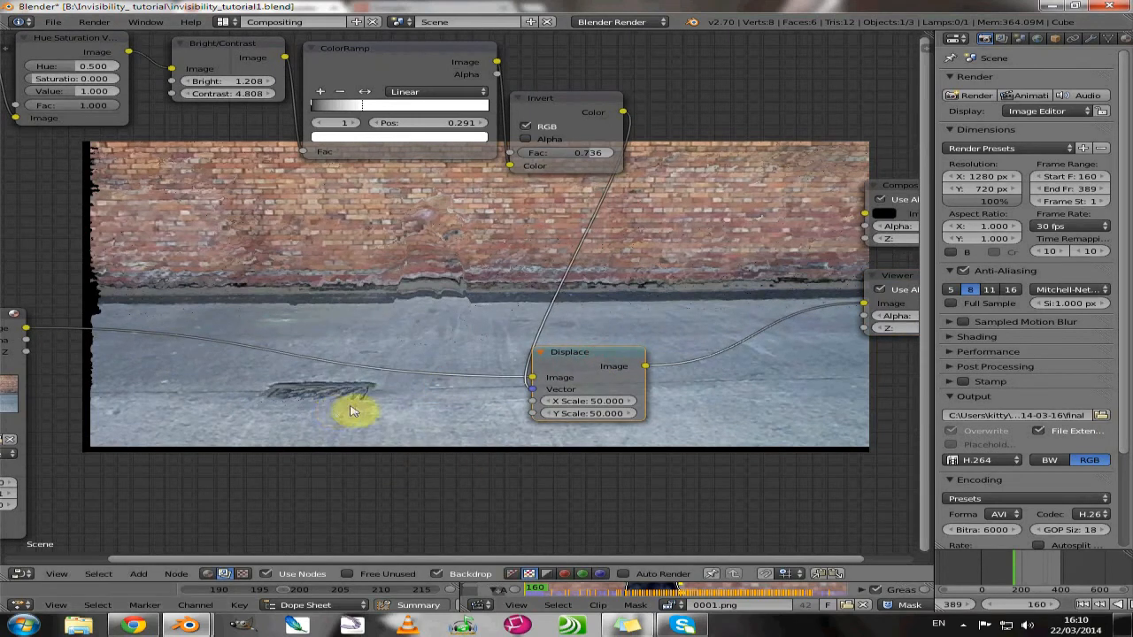
Add a Mask input node between the two node rows and assign the existing mask named Mask to it
key(shift+a)
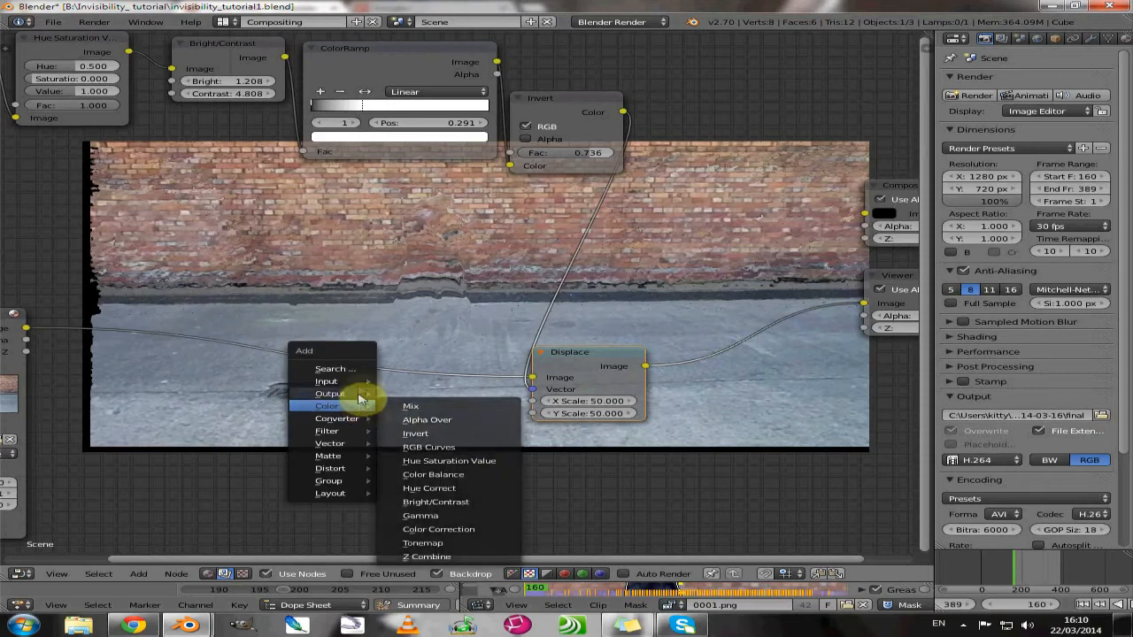
mouse_move(361, 382)
click(423, 423)
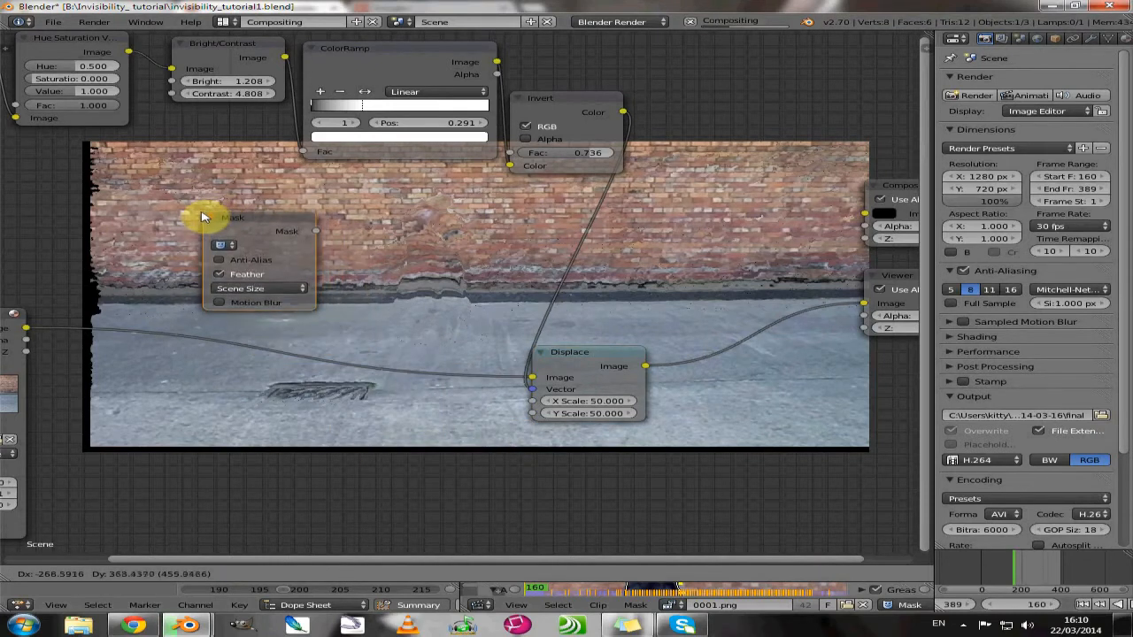
click(200, 212)
click(221, 247)
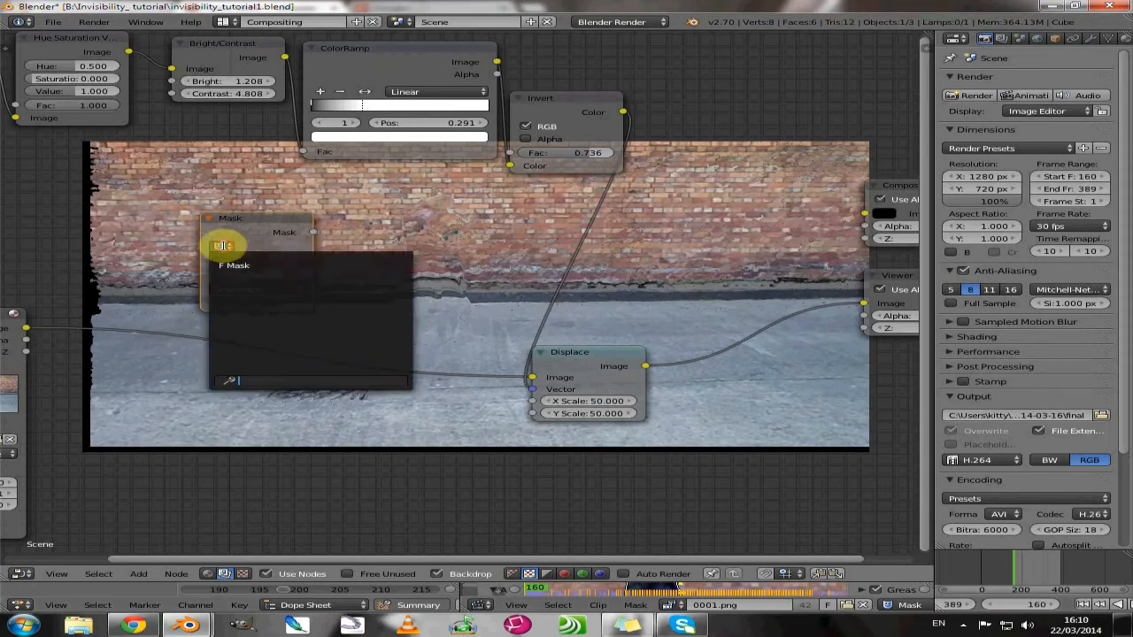
click(228, 265)
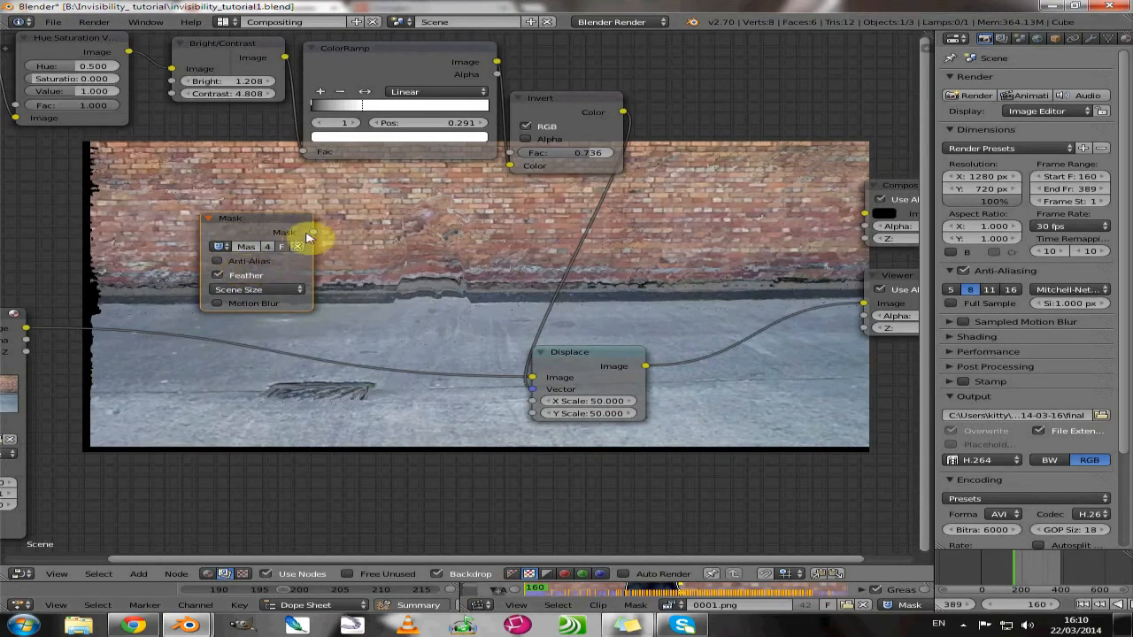
drag(312, 232, 468, 253)
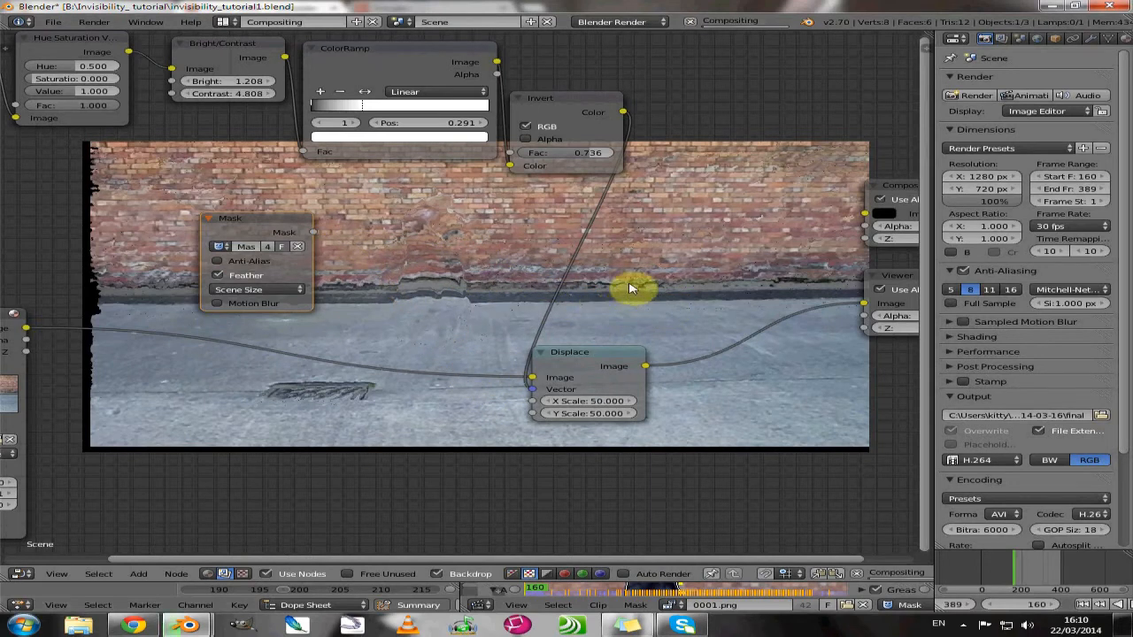
Insert a Mix node between Displace and Viewer, with the Displace output feeding its second Image input
key(shift+a)
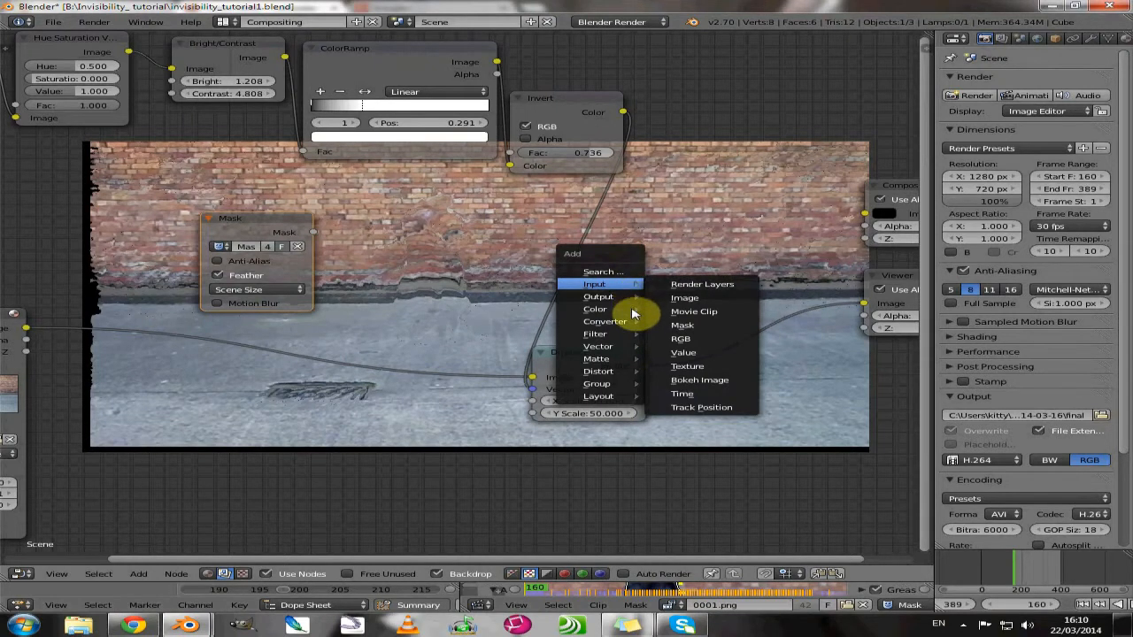
mouse_move(620, 309)
click(677, 308)
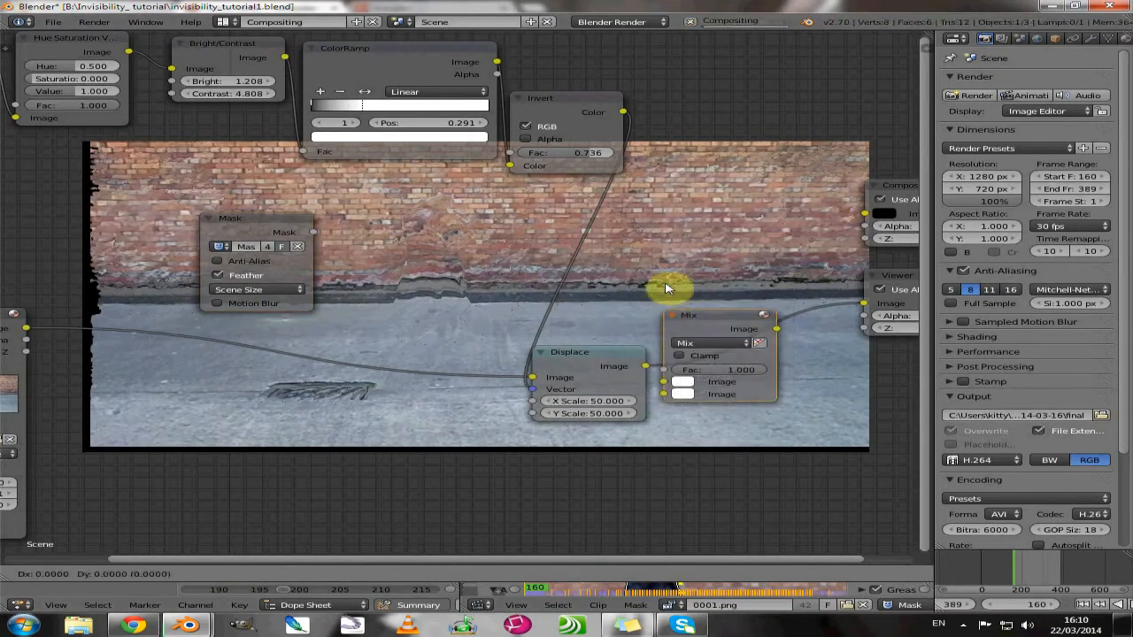
click(680, 247)
drag(681, 318, 680, 332)
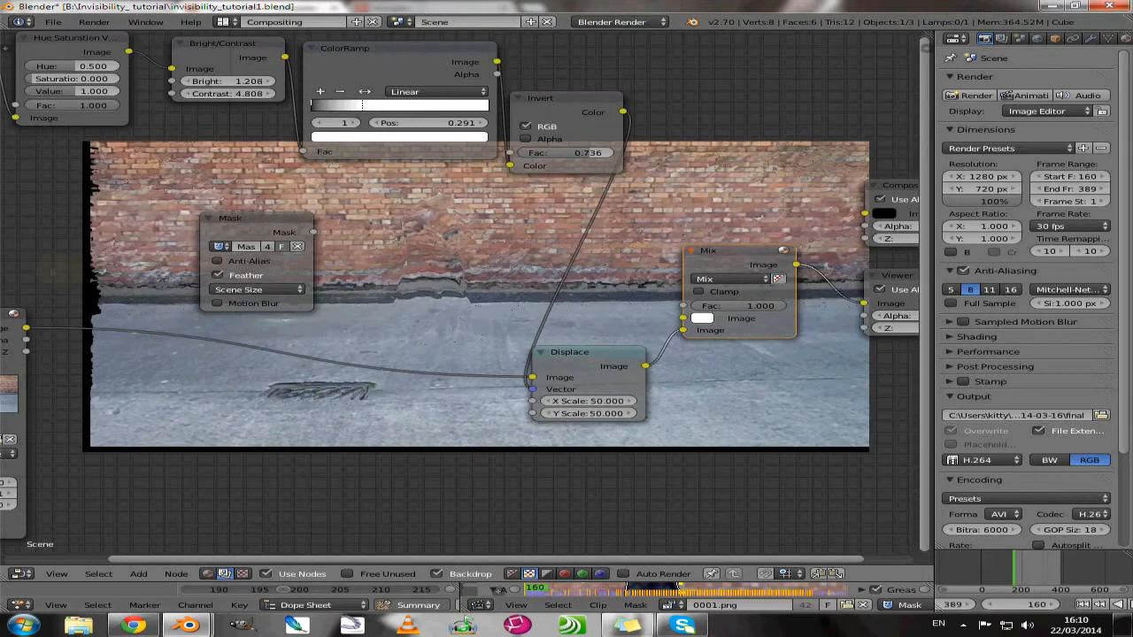
Link the empty-background image sequence to the Mix node's first Image input and the Mask output to its Fac input
middle_drag(89, 463, 153, 462)
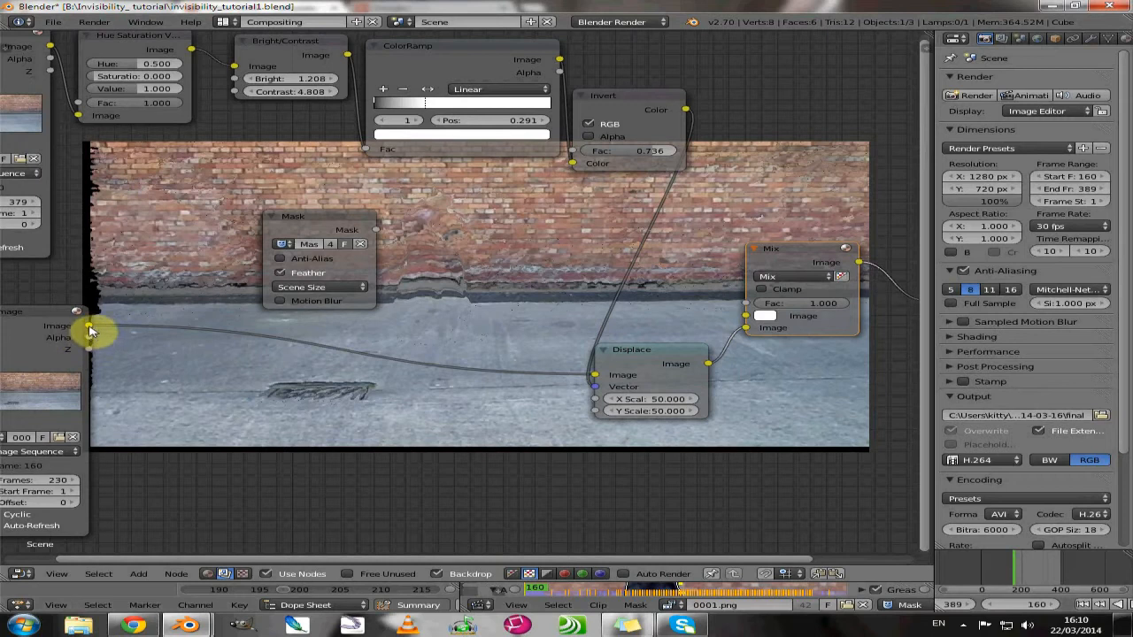
drag(89, 327, 748, 317)
drag(376, 230, 744, 308)
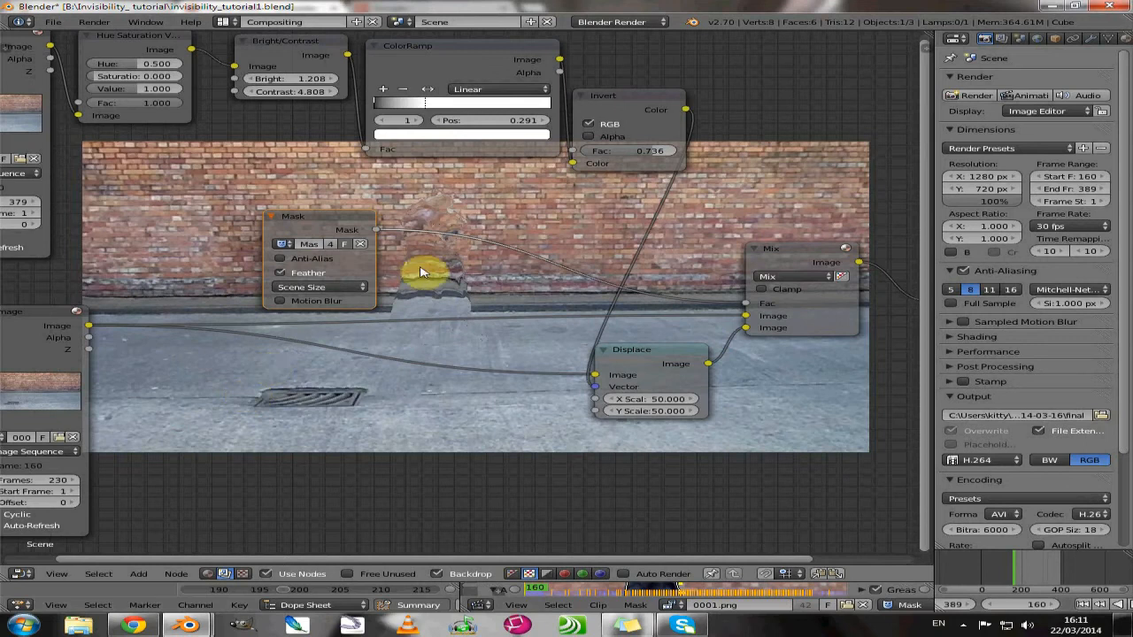
Enlarge the backdrop preview and move the Mask and Displace nodes away from the distorted figure, tidying the layout
scroll(403, 278, up, 1)
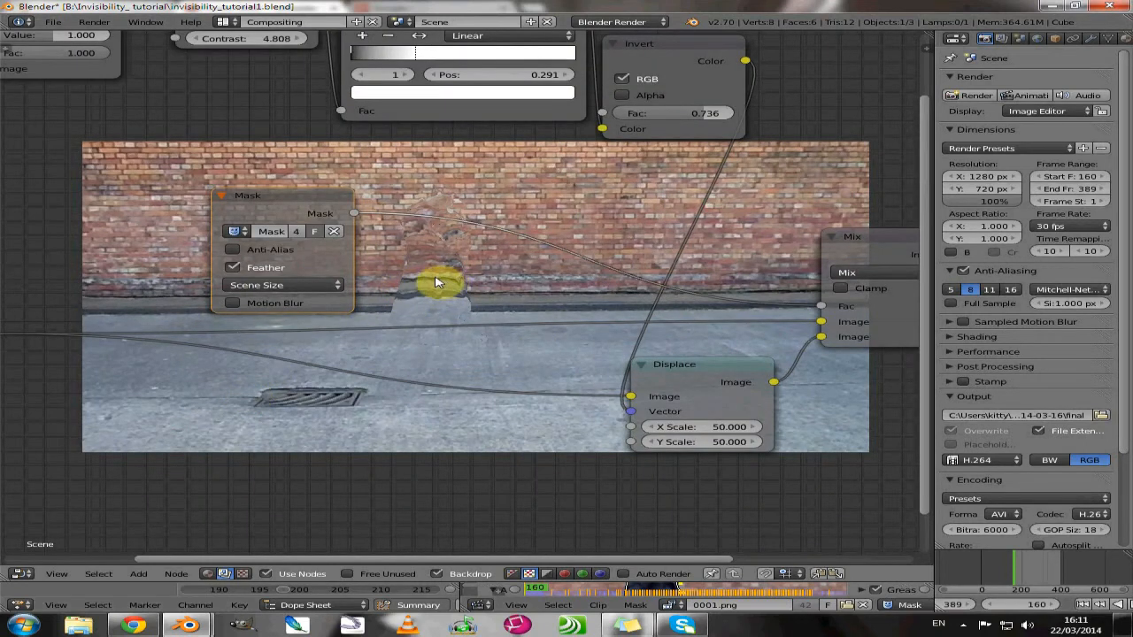
key(alt+v)
key(alt+v)
key(alt+v)
drag(251, 199, 61, 279)
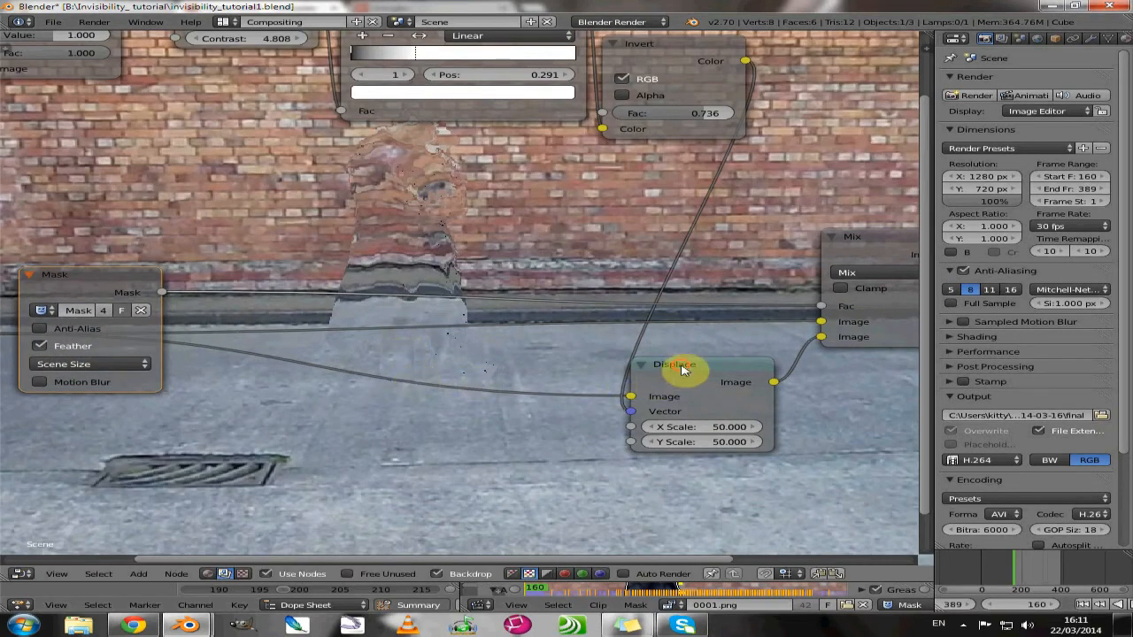
drag(682, 366, 664, 330)
middle_drag(663, 330, 569, 370)
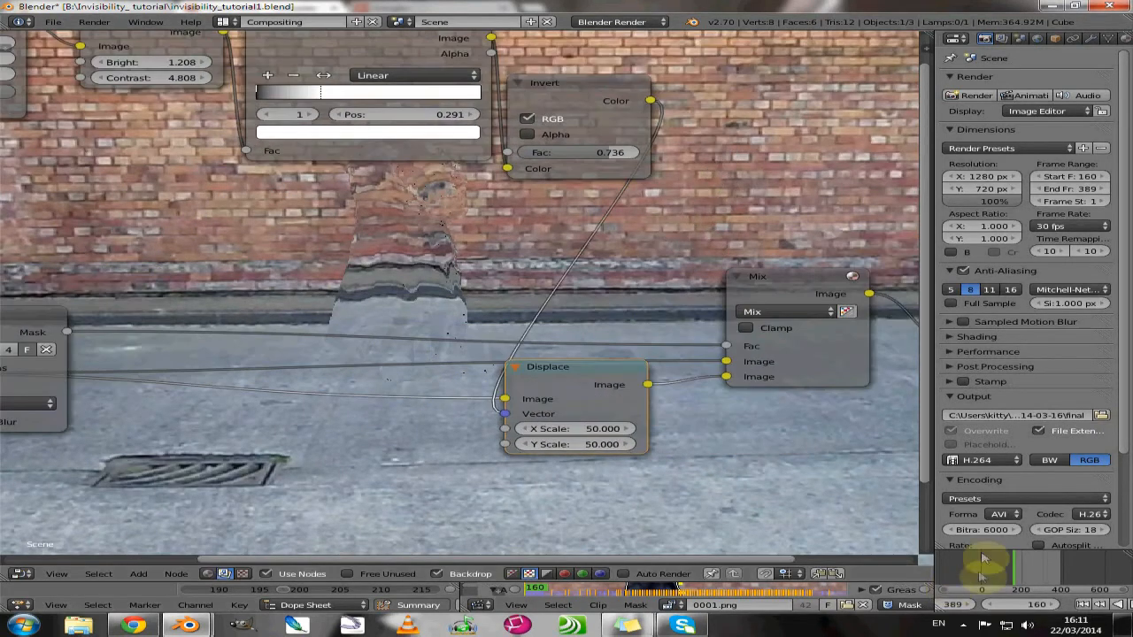
Duplicate the Mix node and place the copy above the original
scroll(266, 279, up, 1)
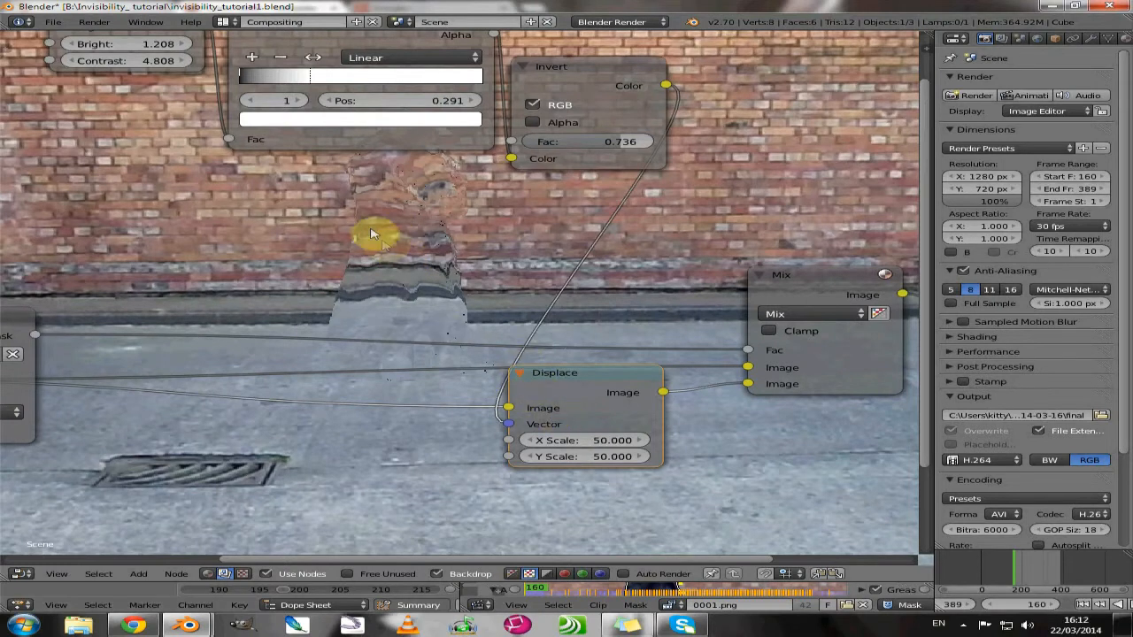
middle_drag(309, 213, 273, 257)
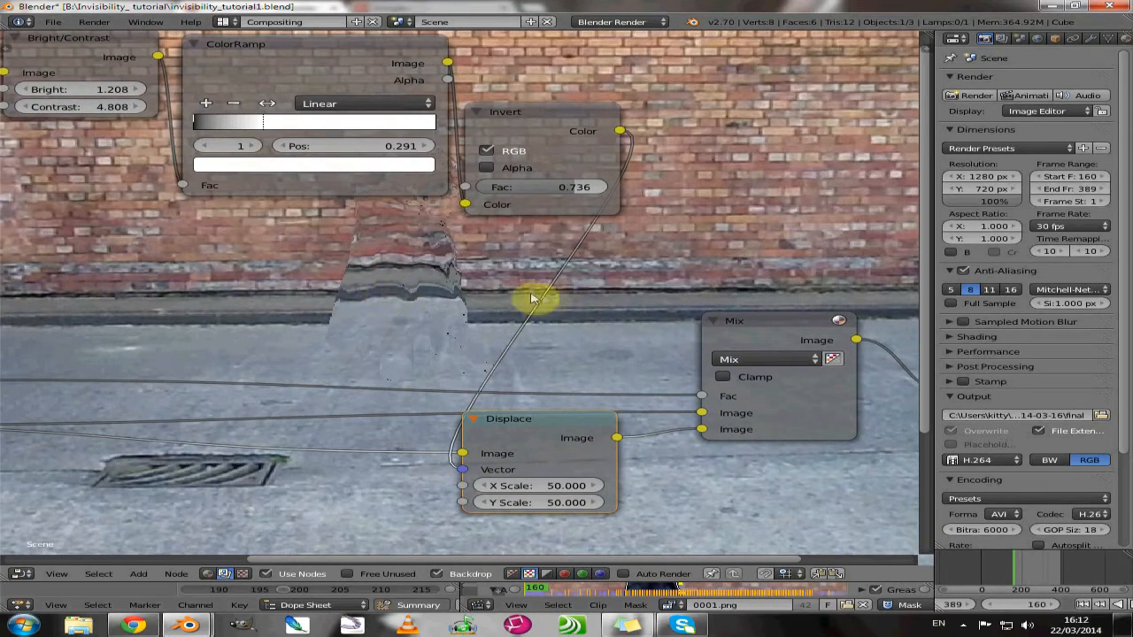
click(744, 330)
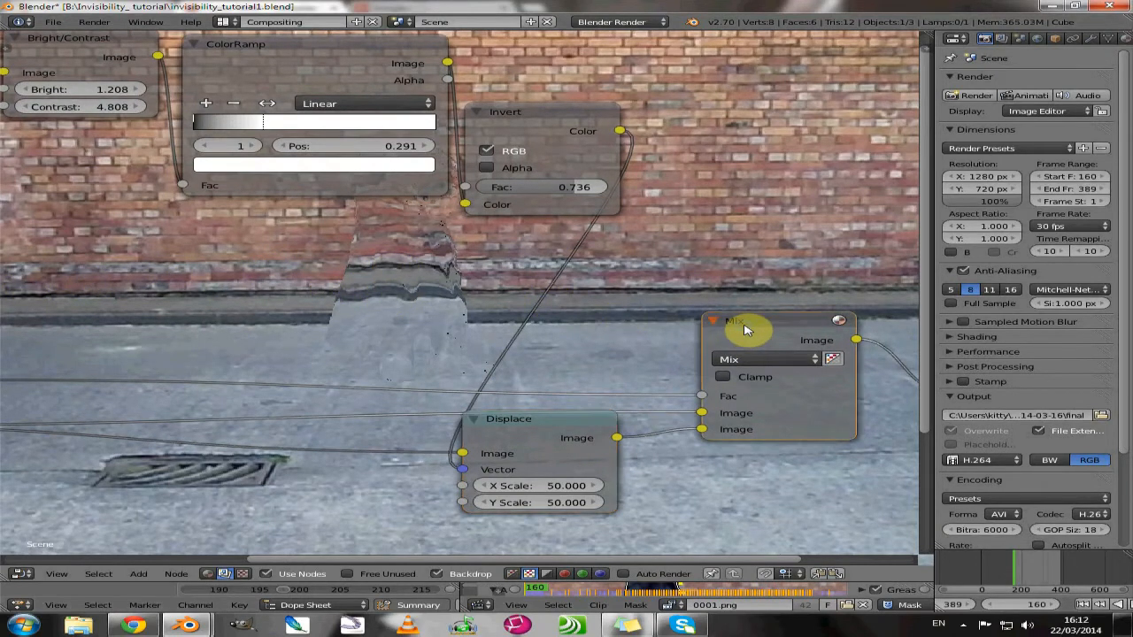
key(shift+d)
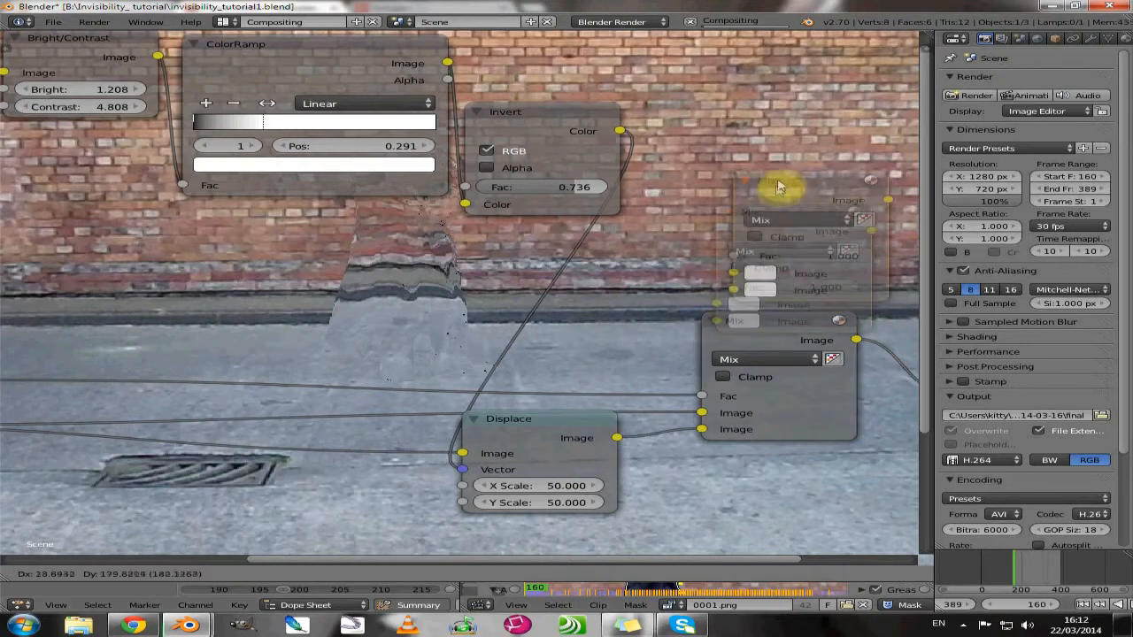
click(786, 157)
middle_drag(553, 273, 426, 260)
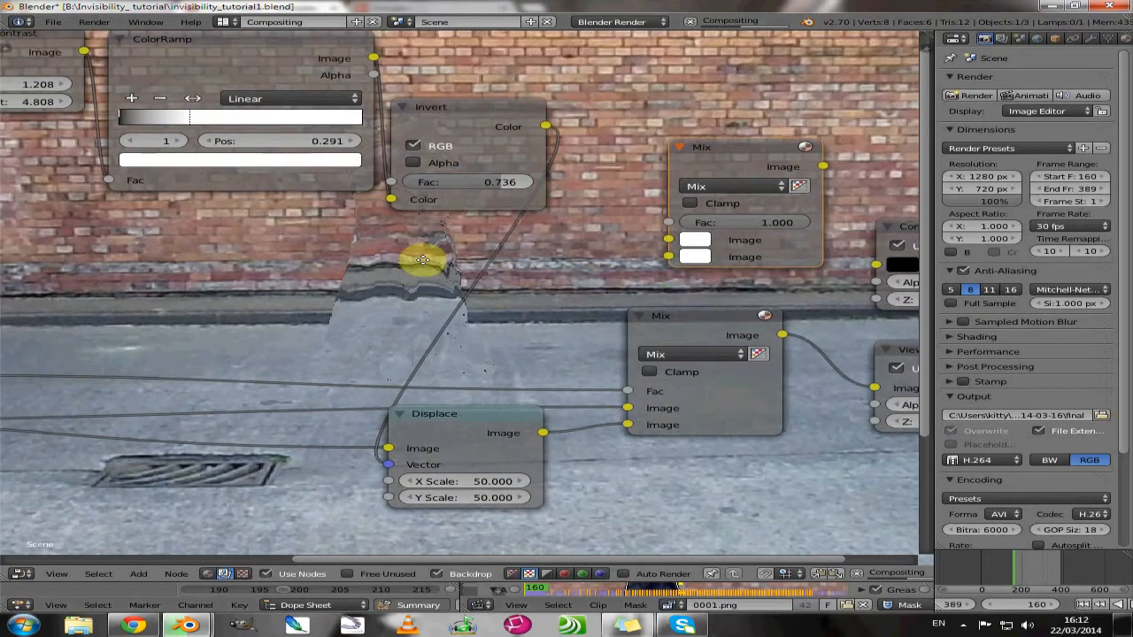
Space out the output nodes and the original Mix node, and link its output to the duplicate Mix's second Image input
drag(776, 337, 902, 213)
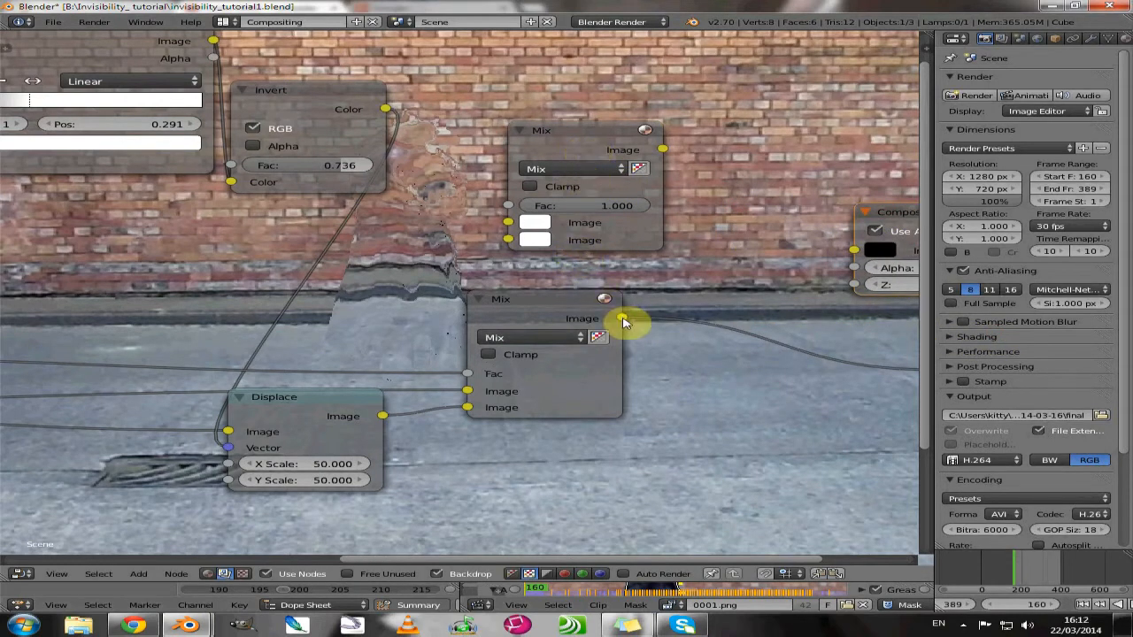
drag(623, 320, 506, 240)
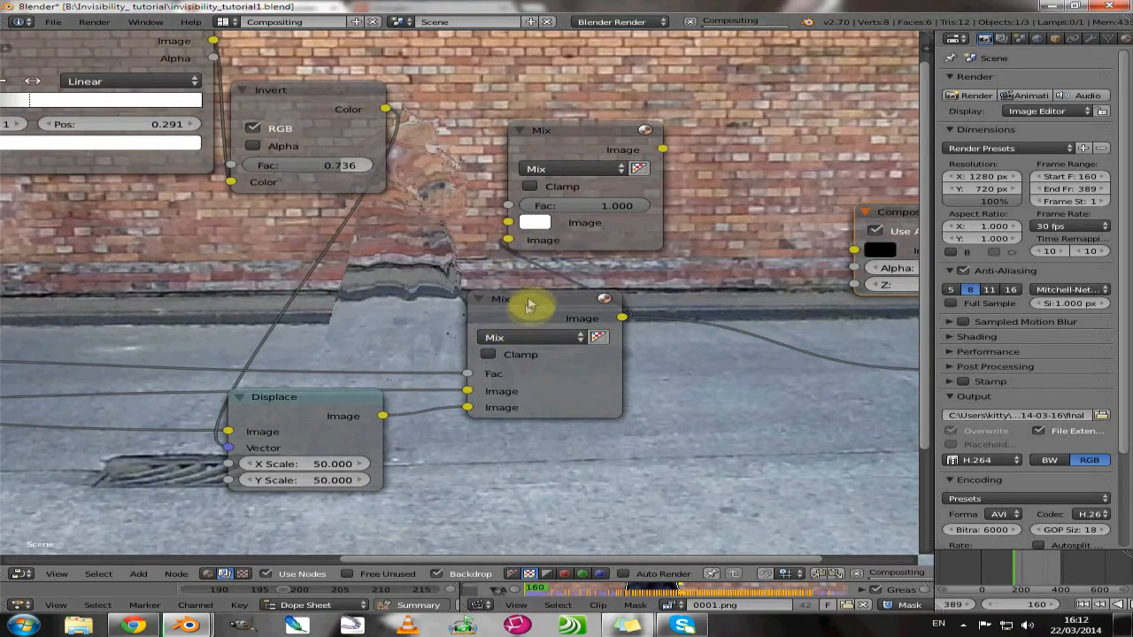
drag(517, 302, 477, 300)
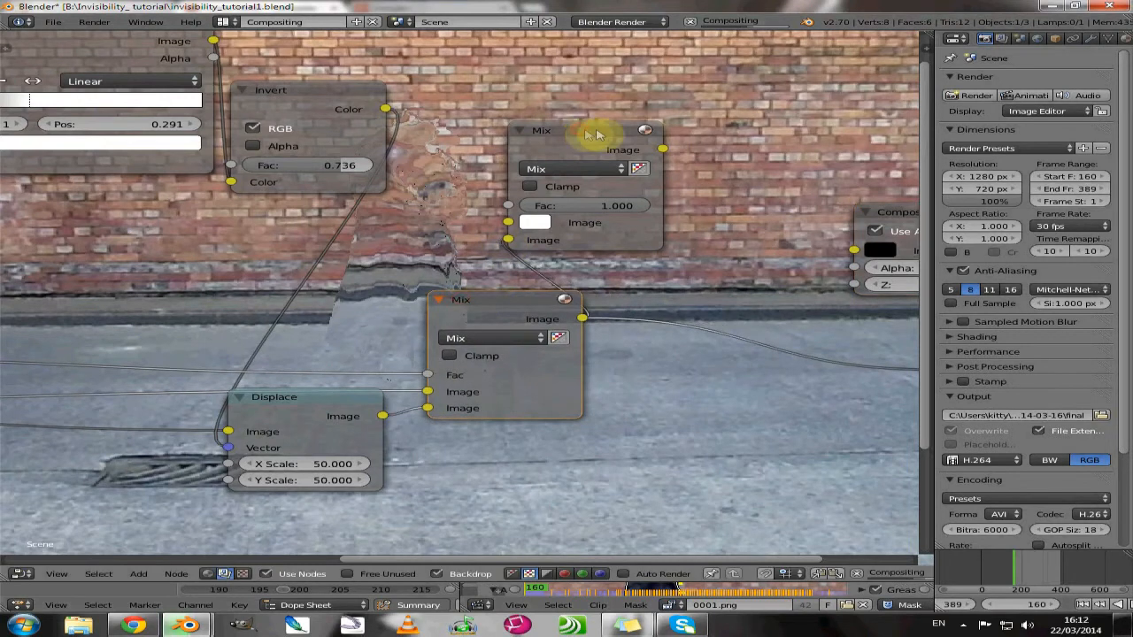
Move the duplicate Mix node clear of the original and link the actor image sequence to its first Image input
drag(635, 131, 688, 126)
scroll(470, 232, down, 4)
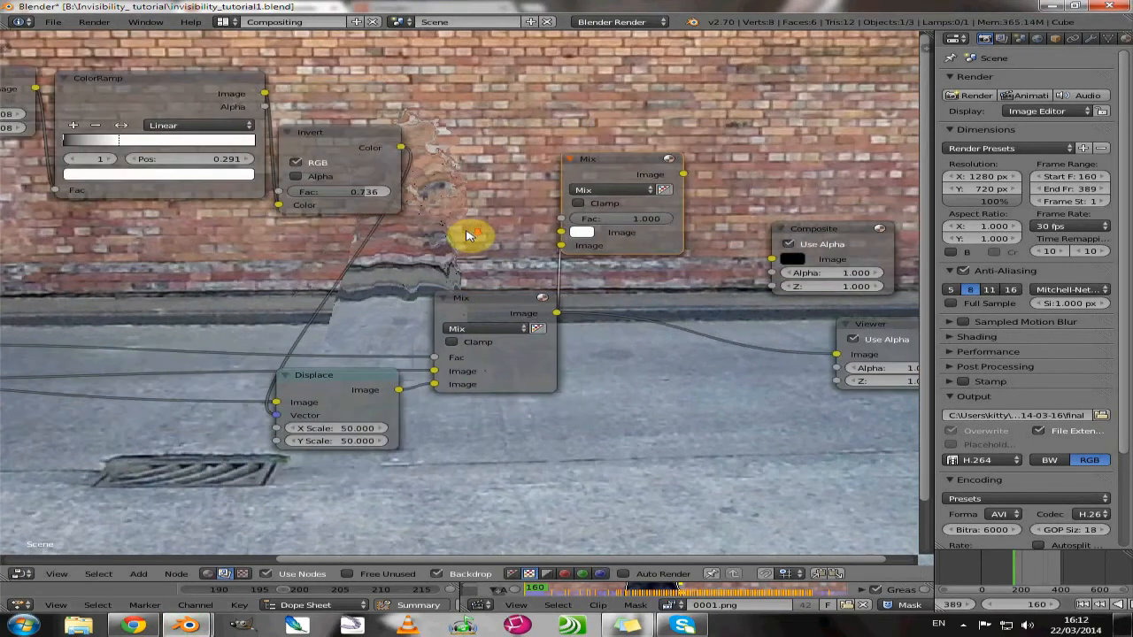
scroll(466, 234, down, 2)
scroll(167, 245, down, 2)
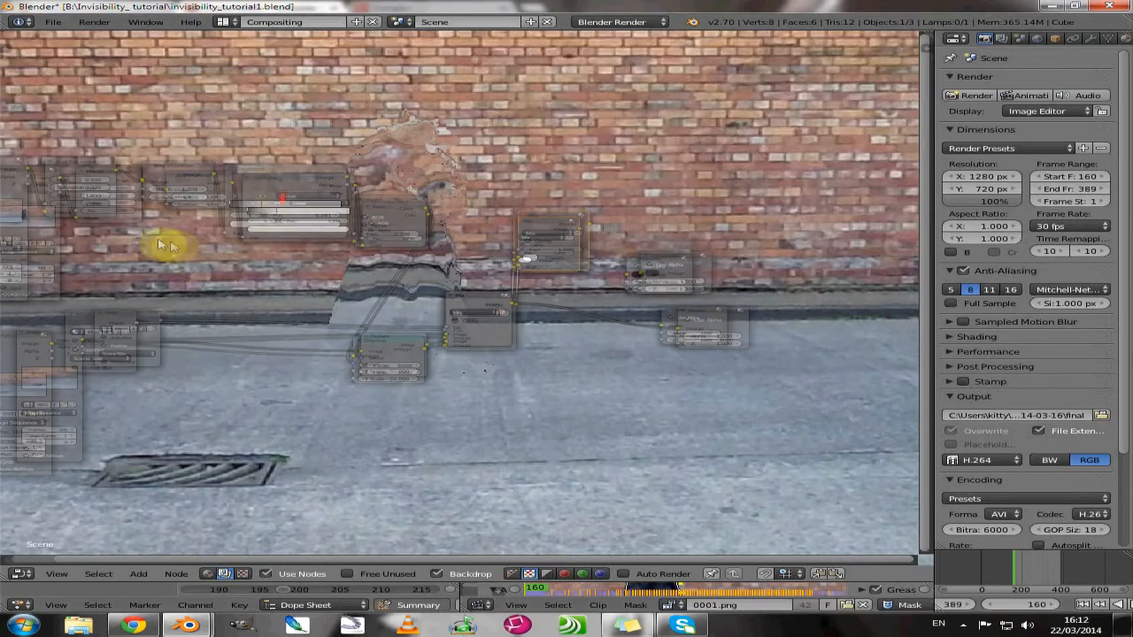
middle_drag(160, 243, 237, 248)
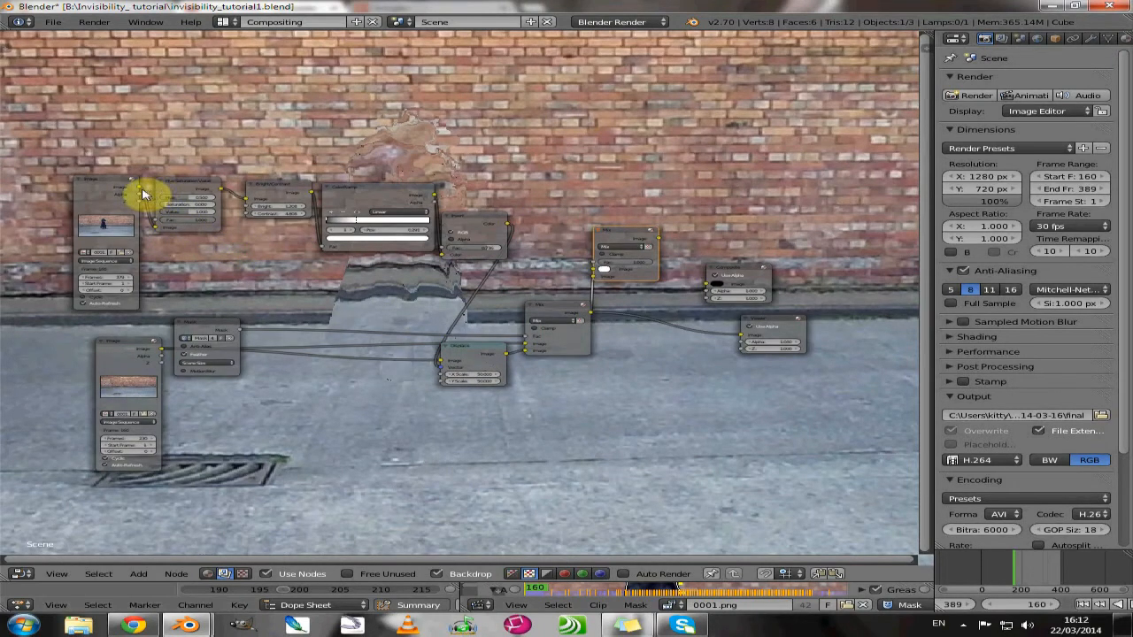
drag(140, 192, 592, 276)
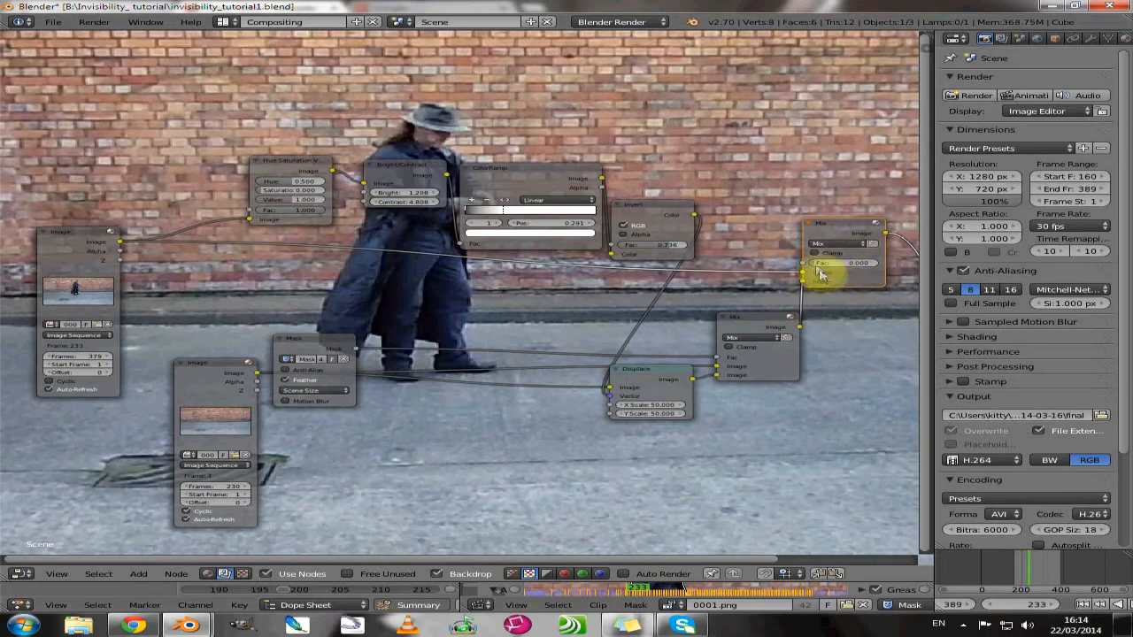
Test the blend by raising the upper Mix node's Fac to 1.000, then return it to 0.000
drag(822, 268, 859, 266)
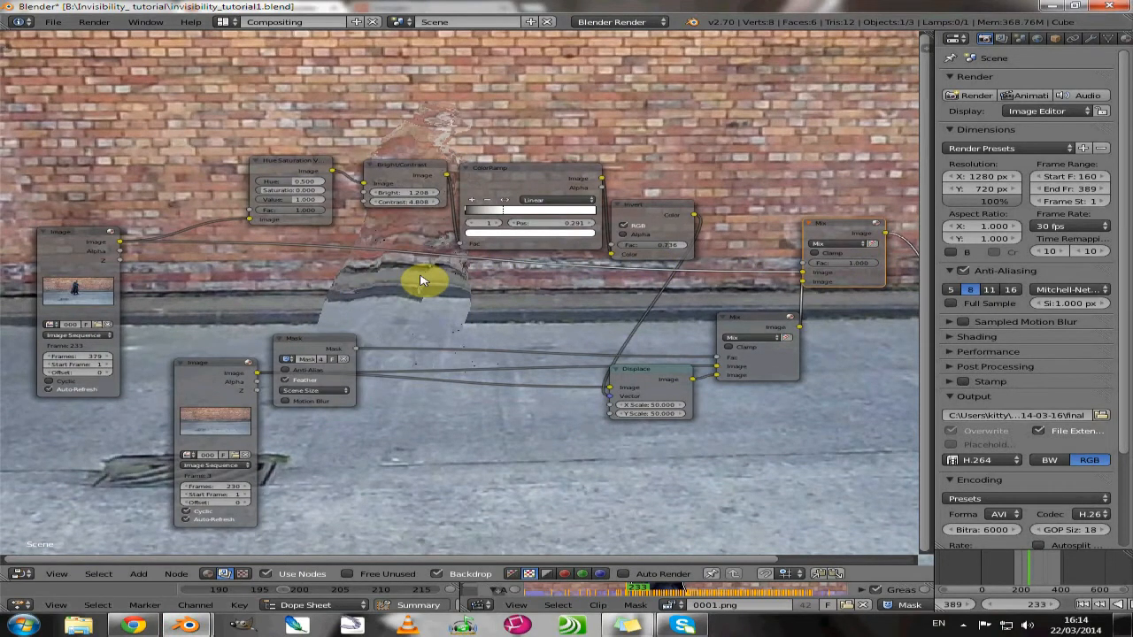
drag(851, 264, 809, 269)
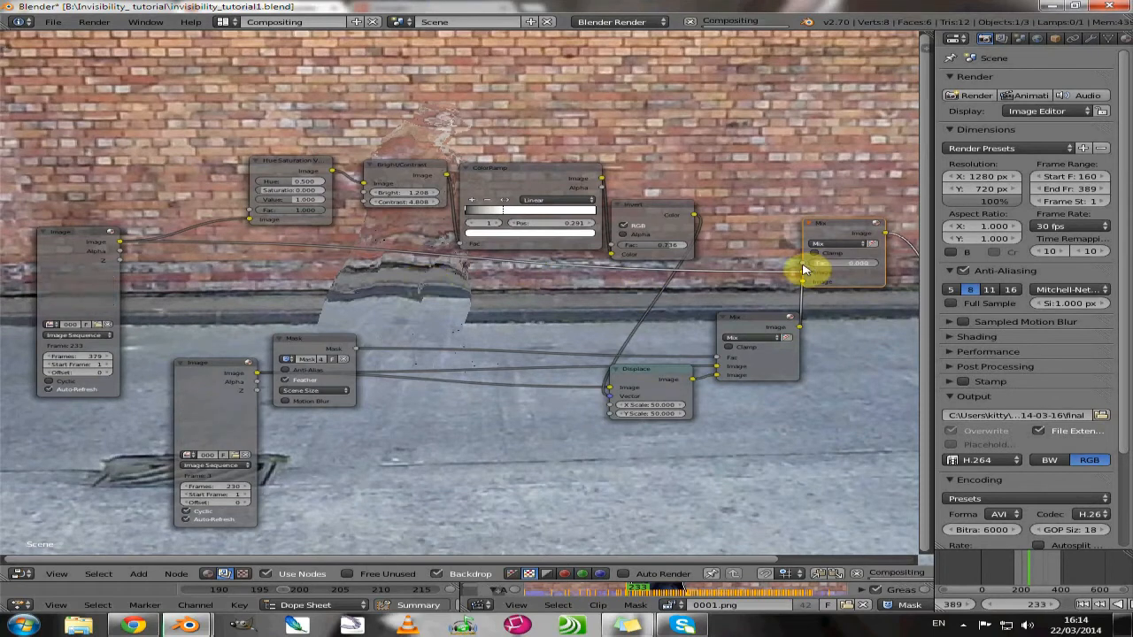
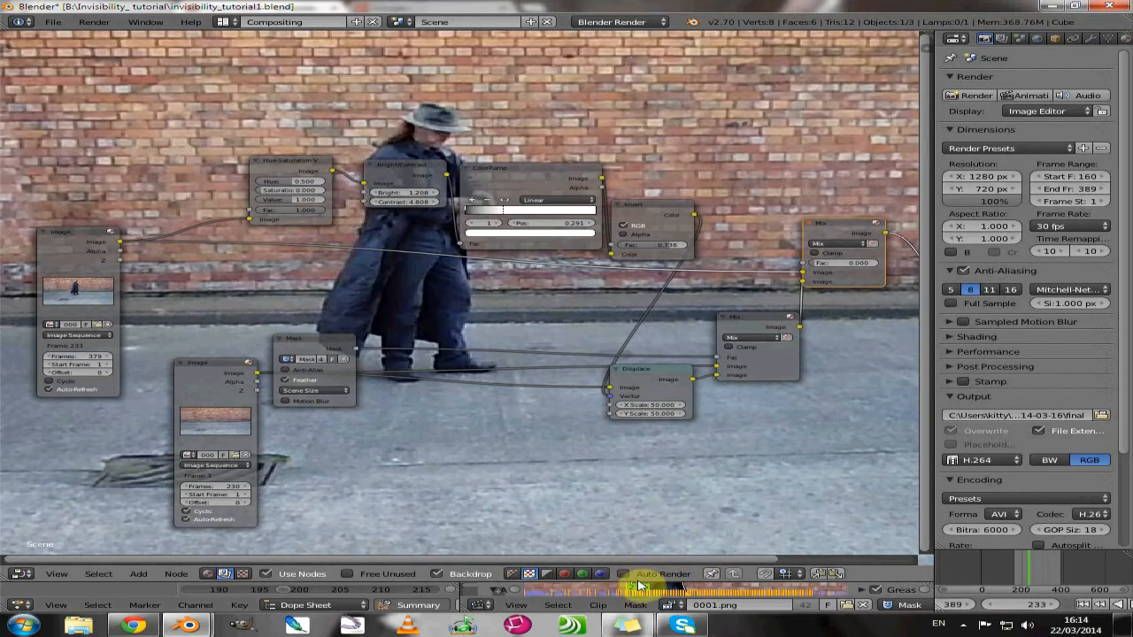
Enlarge the mask editor and widen its view until the actor's full figure and mask outline are visible
drag(639, 584, 626, 345)
scroll(686, 539, up, 5)
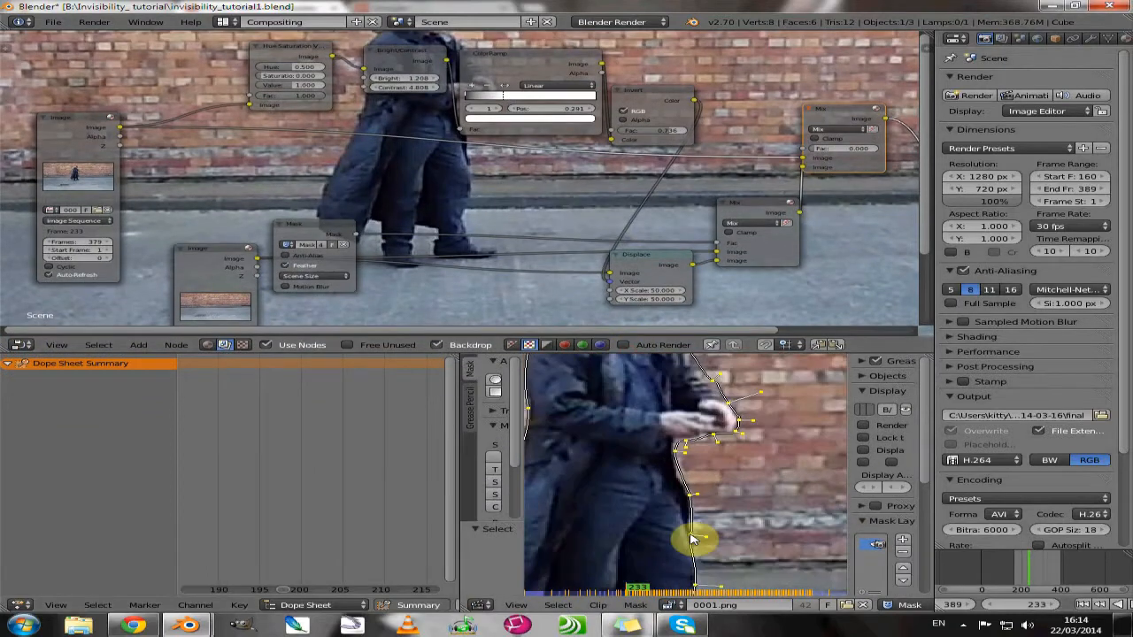
scroll(692, 537, down, 2)
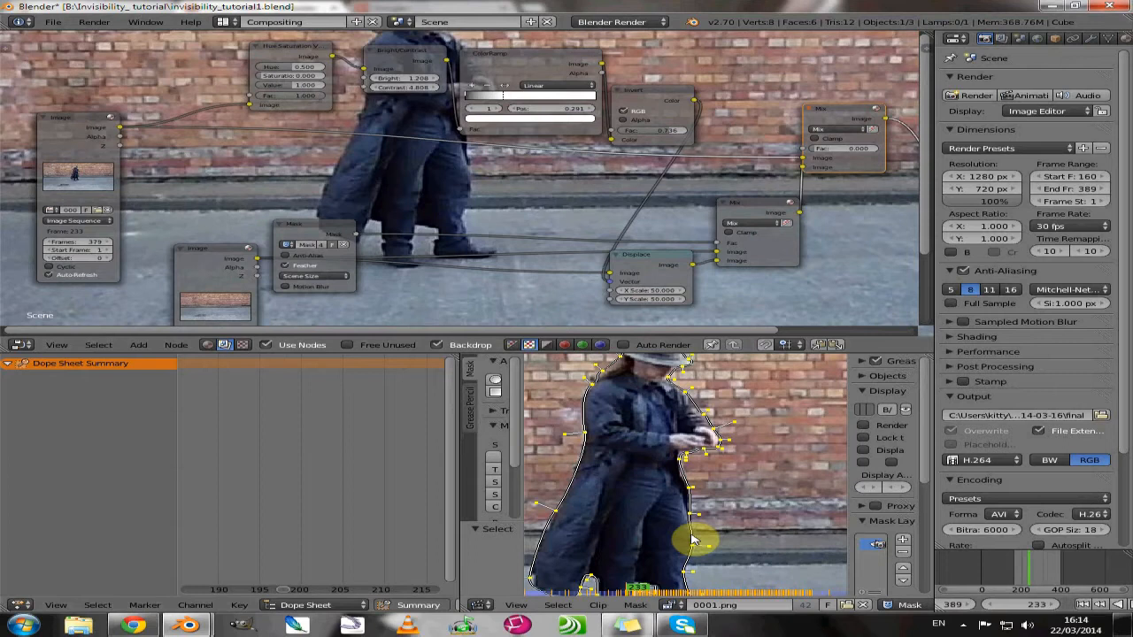
key(ctrl+Up)
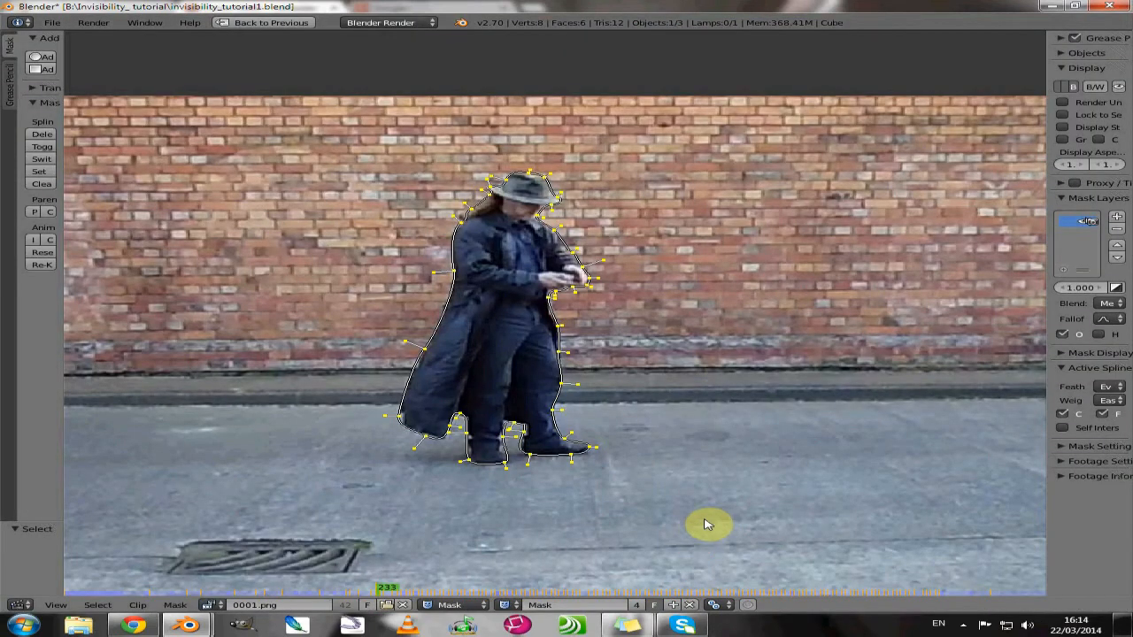
key(ctrl+Up)
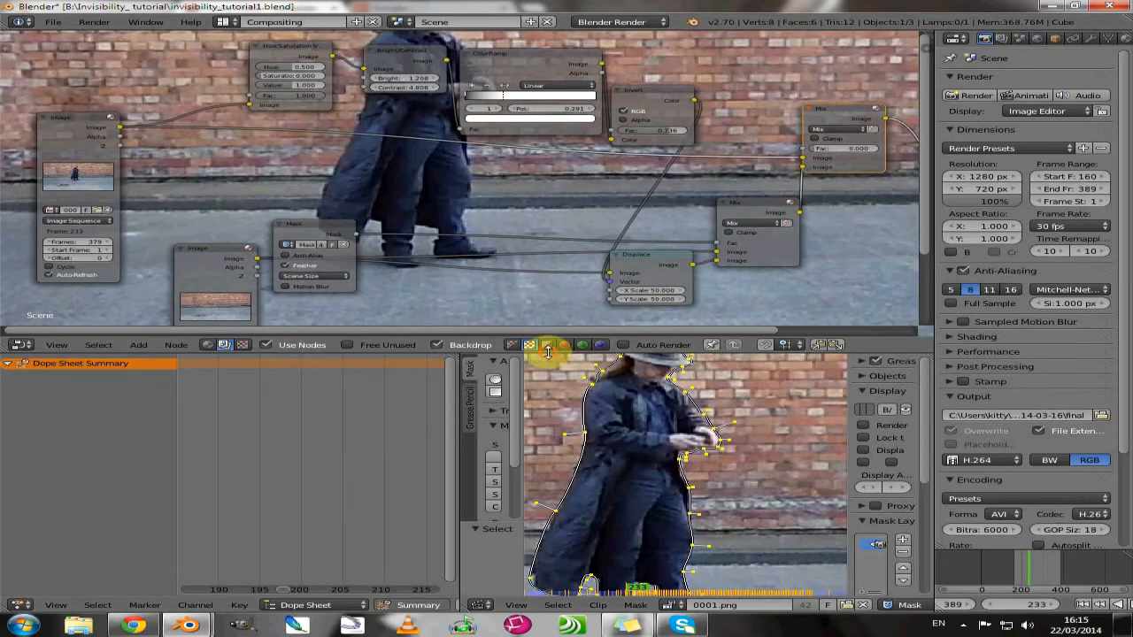
drag(548, 352, 543, 201)
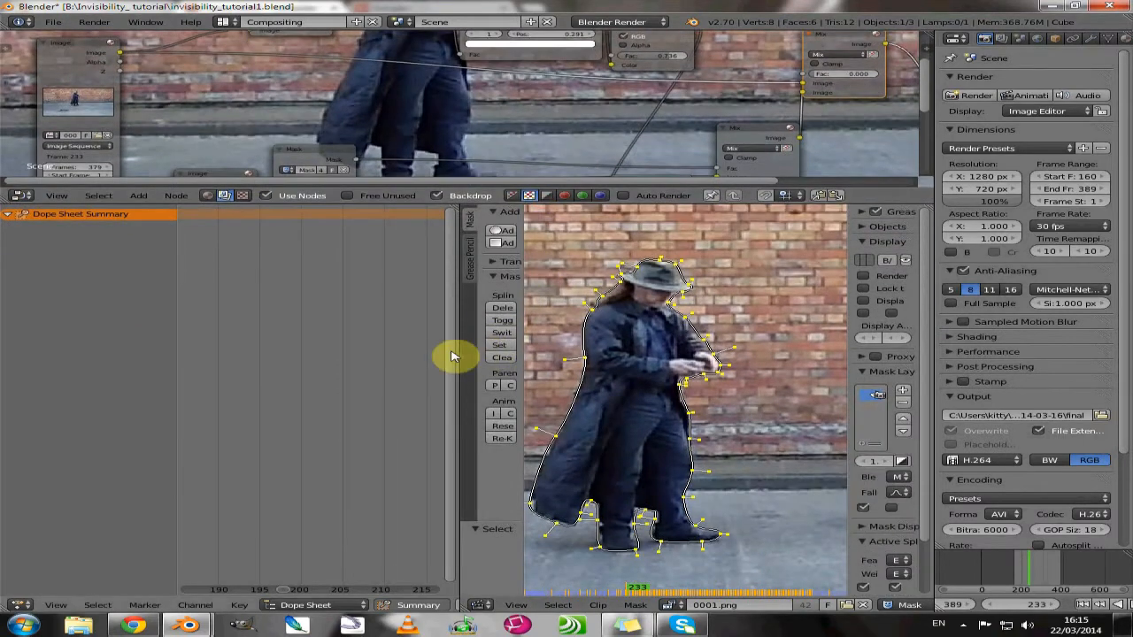
drag(456, 354, 103, 379)
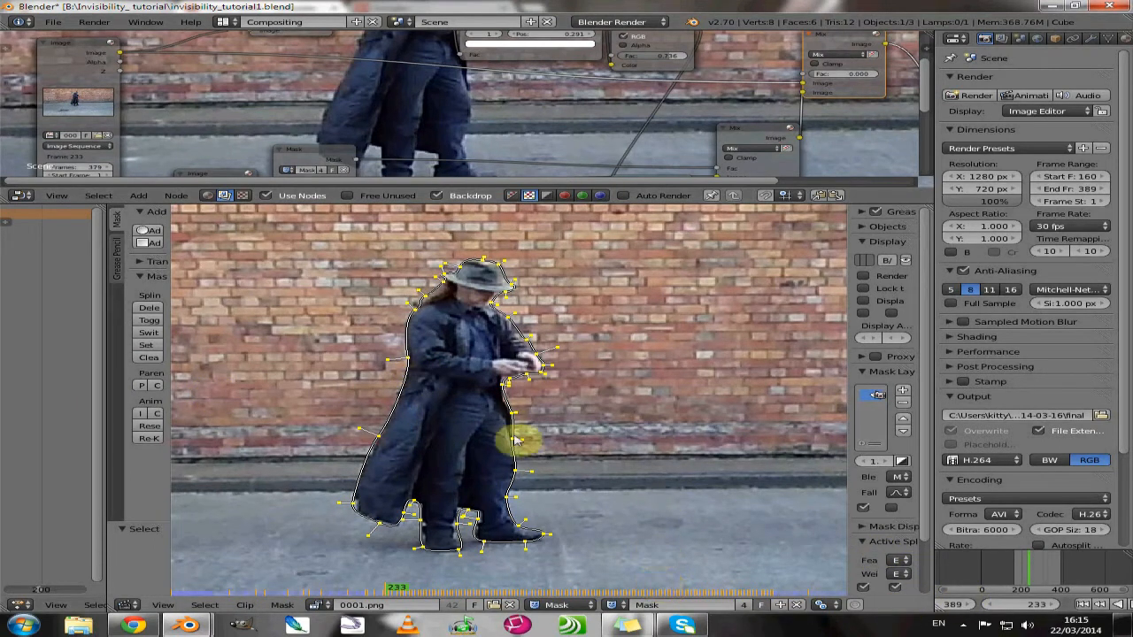
Check the mask around the actor on other frames and return to the start frame, 160
click(1053, 605)
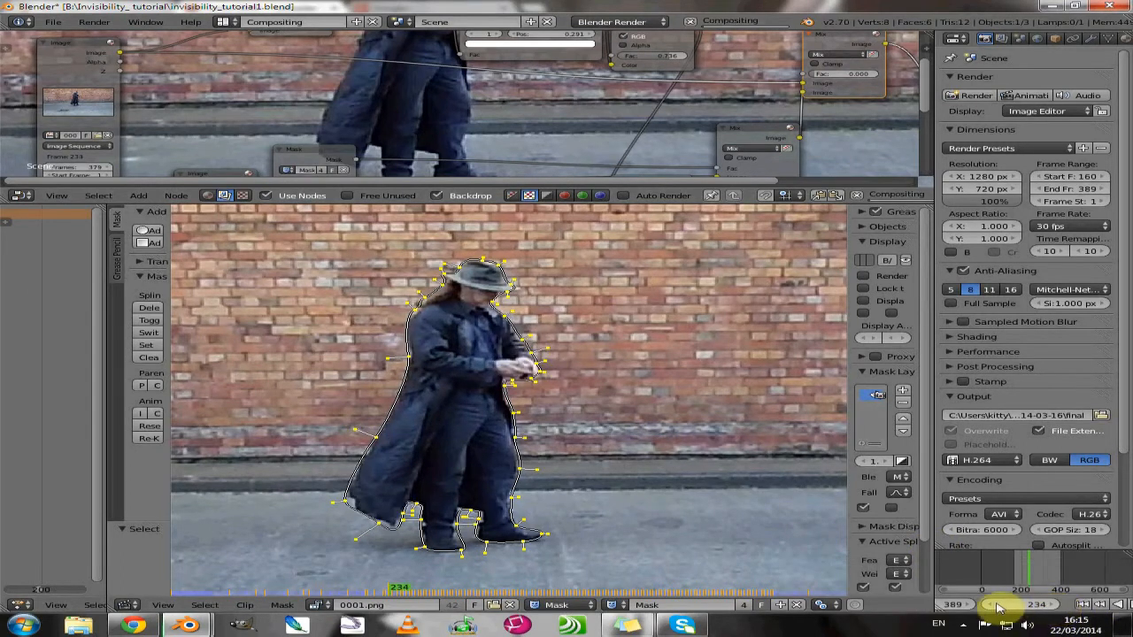
drag(989, 607, 945, 607)
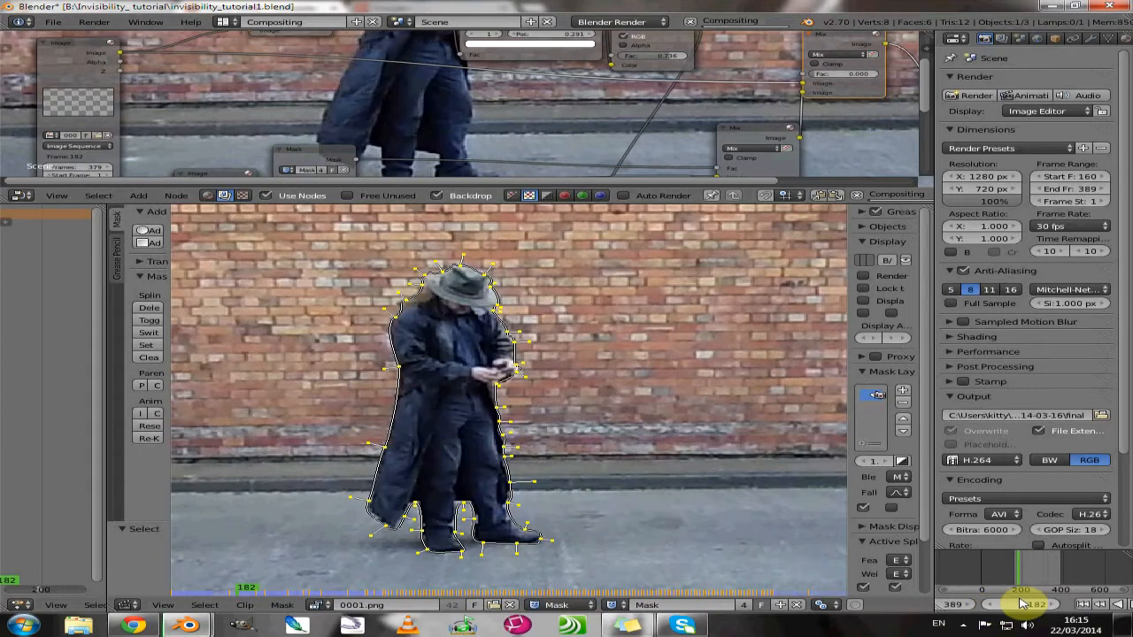
click(1086, 607)
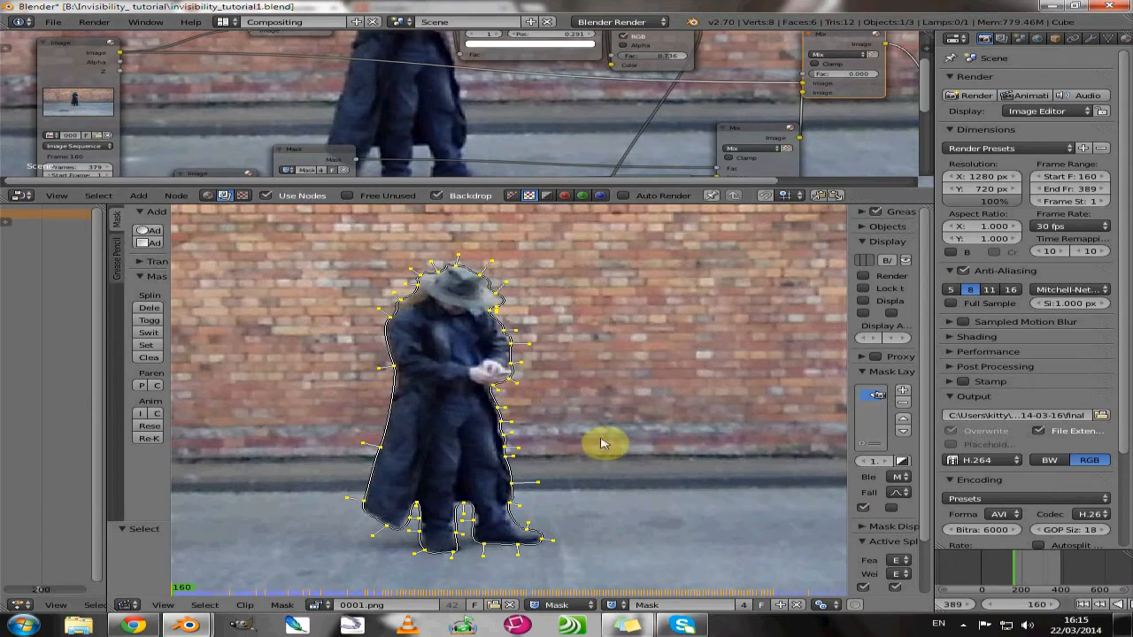
Advance the footage frame by frame from the start frame to frame 173
click(1055, 606)
click(1054, 605)
click(1055, 605)
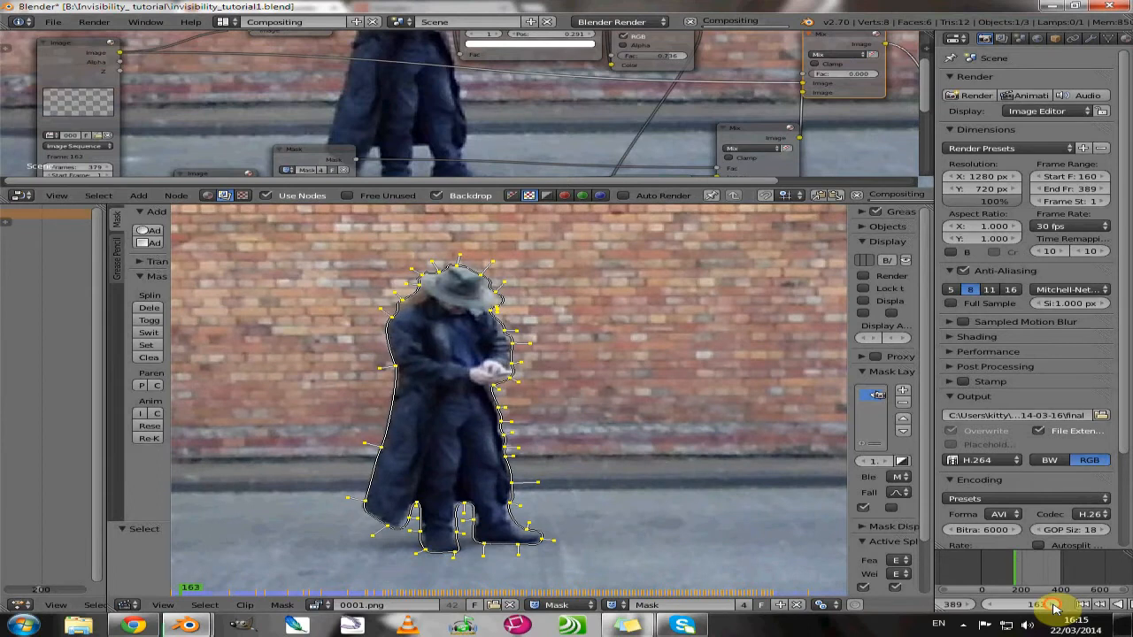
click(1054, 605)
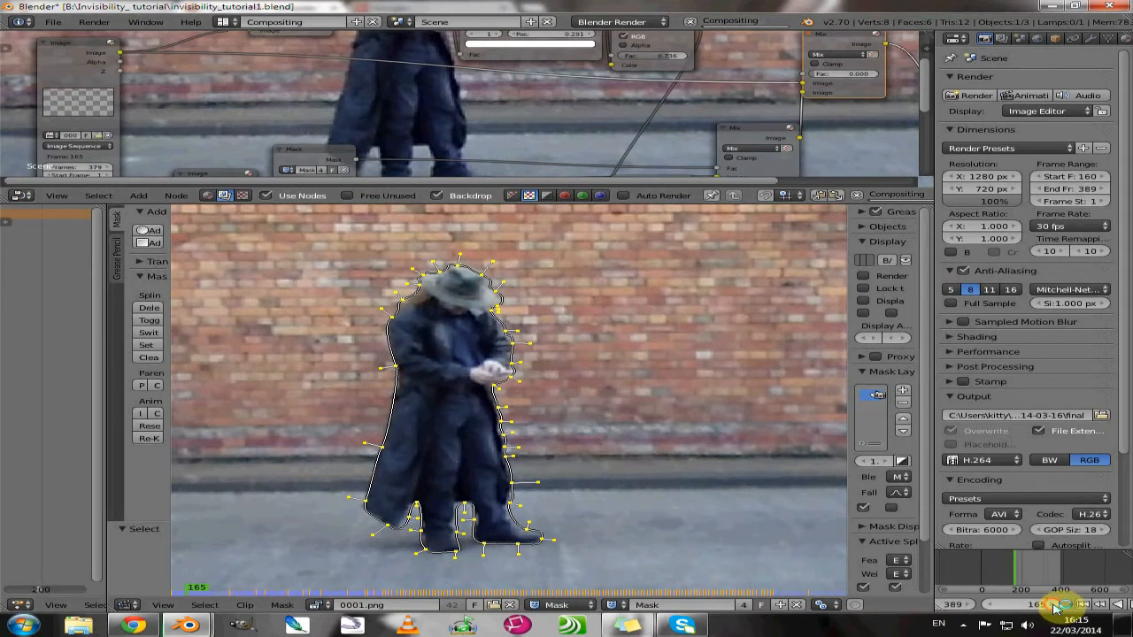
click(1054, 605)
click(1054, 605)
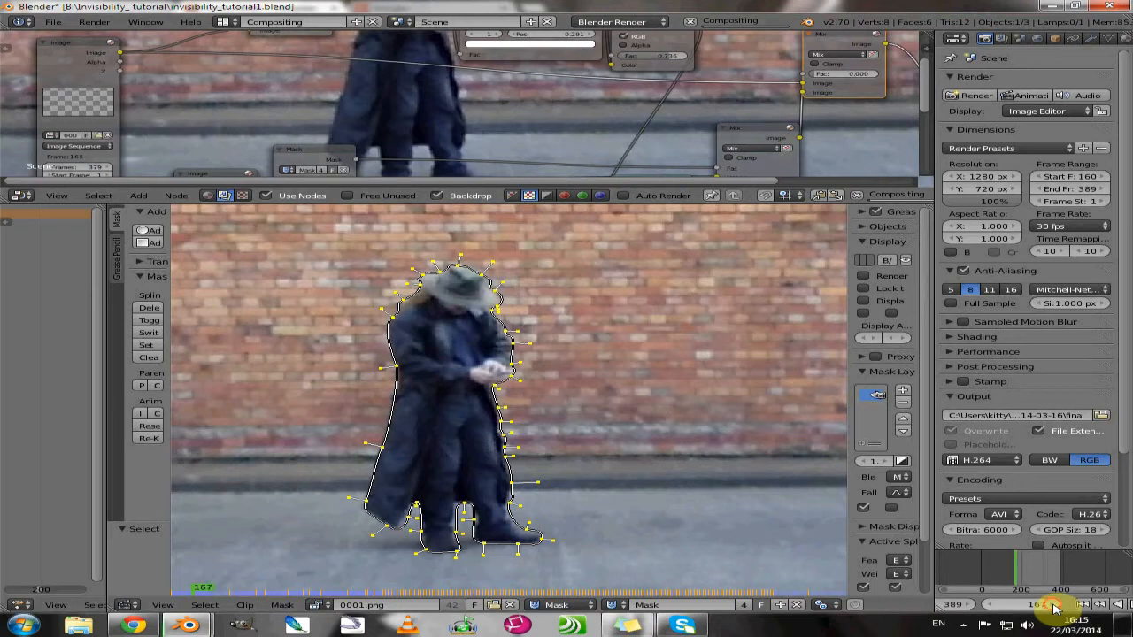
click(1055, 605)
click(1055, 606)
click(1054, 605)
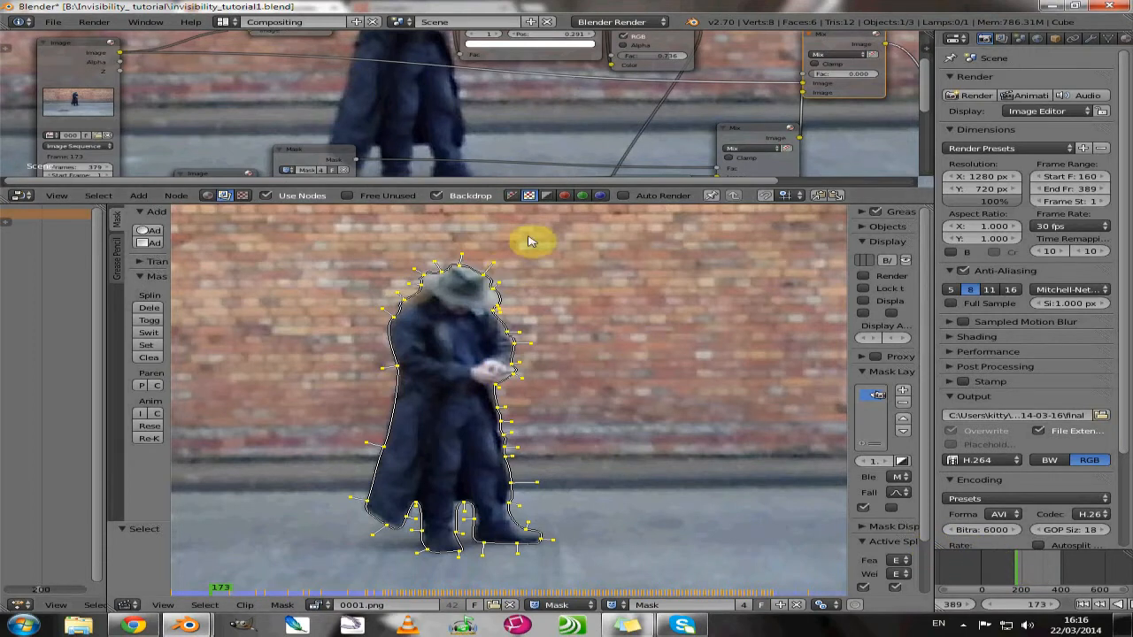
Enlarge the node editor and keyframe the upper Mix node's Fac at 1.000 on frame 173 and 0.000 on frame 160
drag(632, 182, 642, 402)
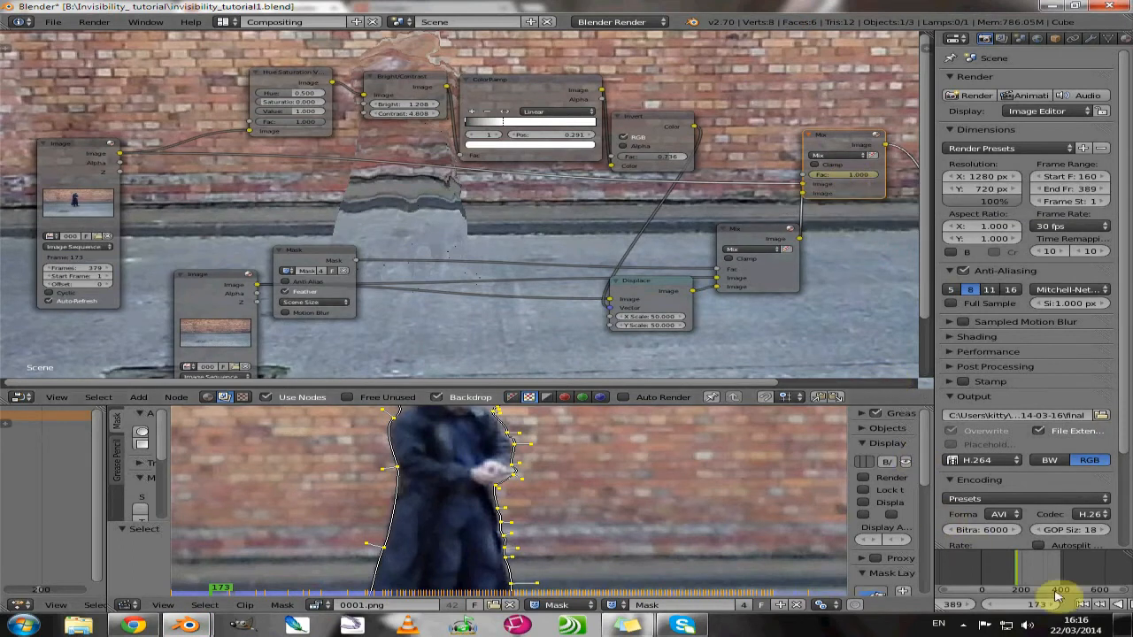
click(1082, 606)
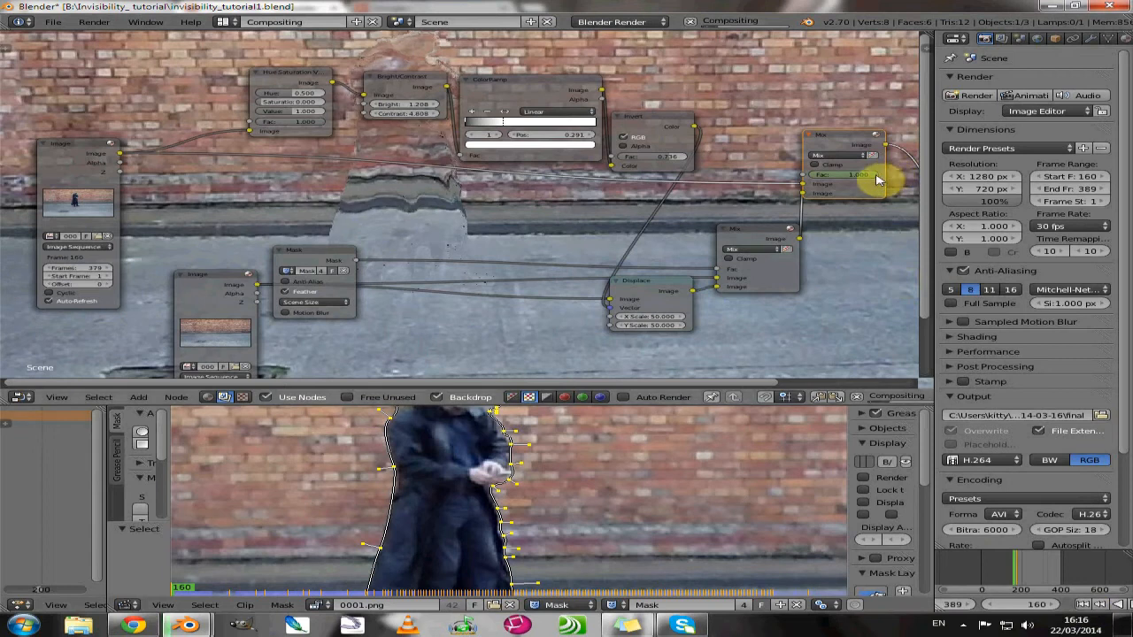
drag(875, 177, 798, 186)
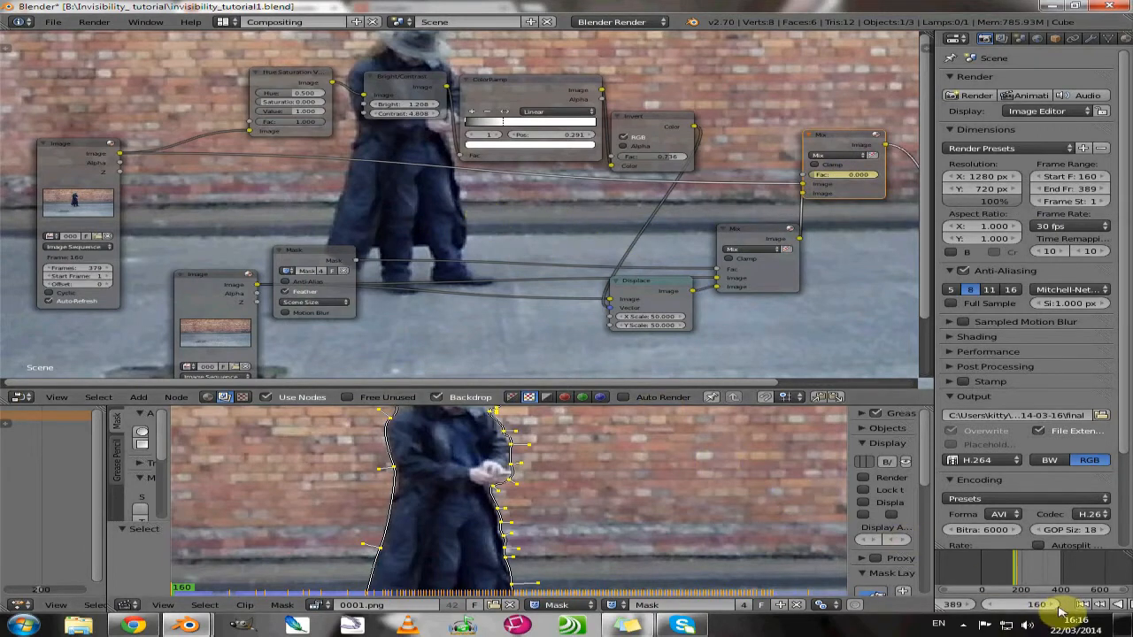
scroll(784, 476, down, 1)
scroll(782, 473, up, 1)
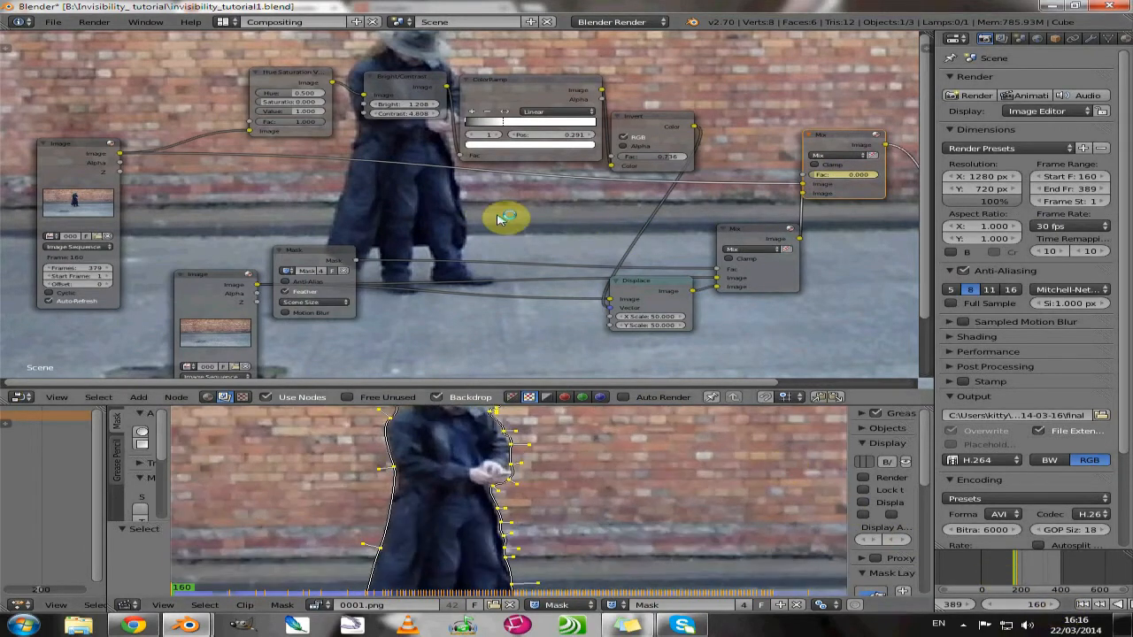
Step forward to frame 172 to check how the actor fades into the distorted background
click(1055, 605)
click(1055, 606)
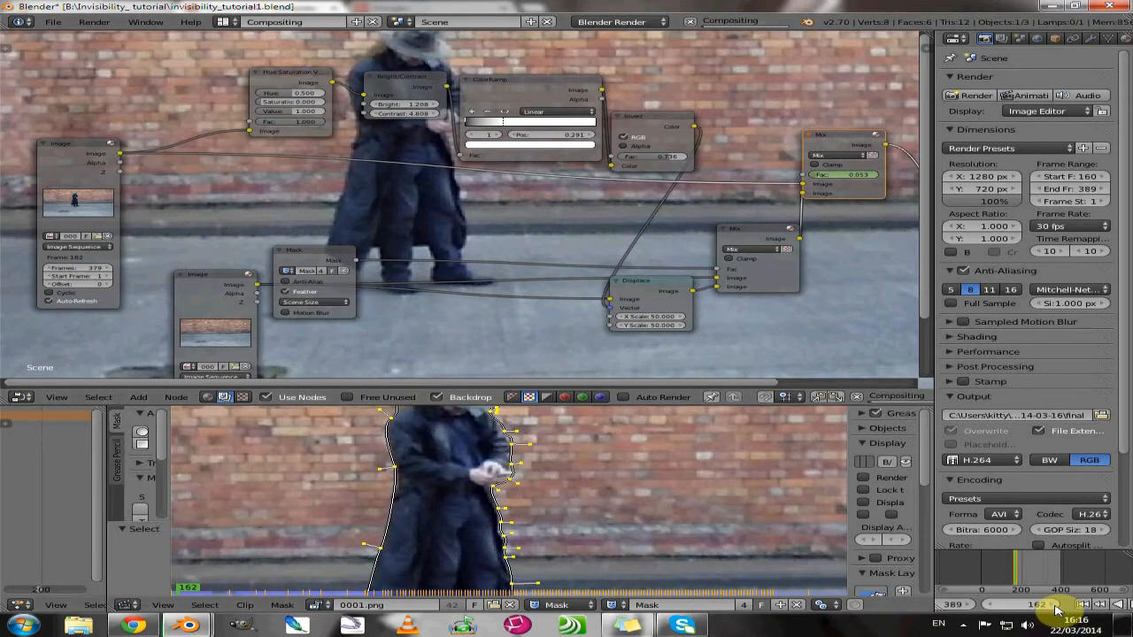
double_click(1055, 606)
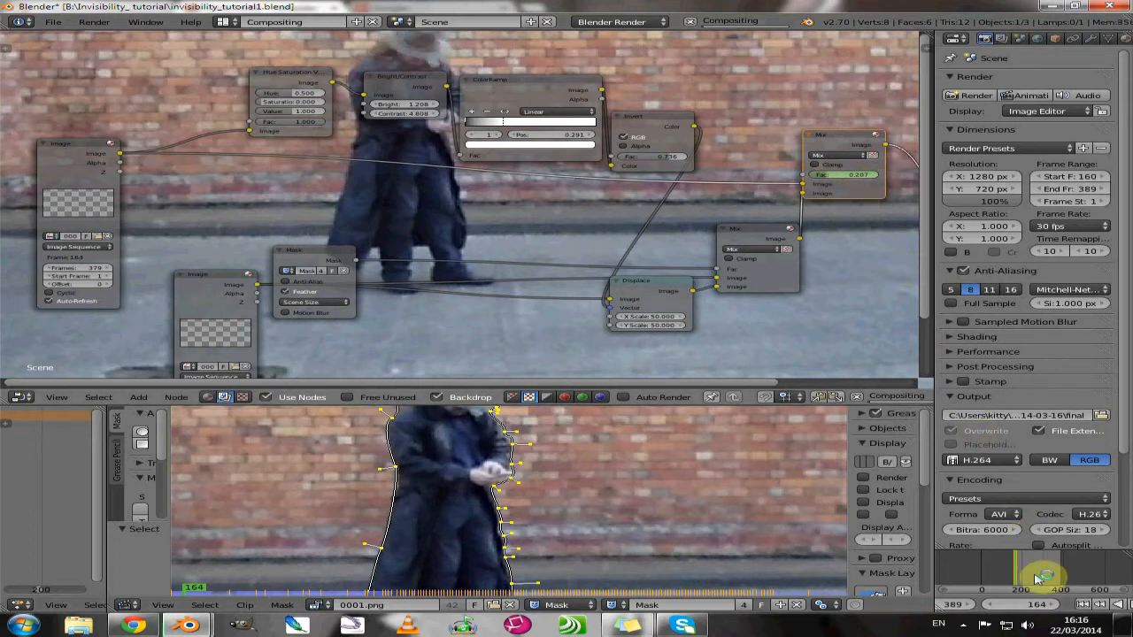
click(1055, 605)
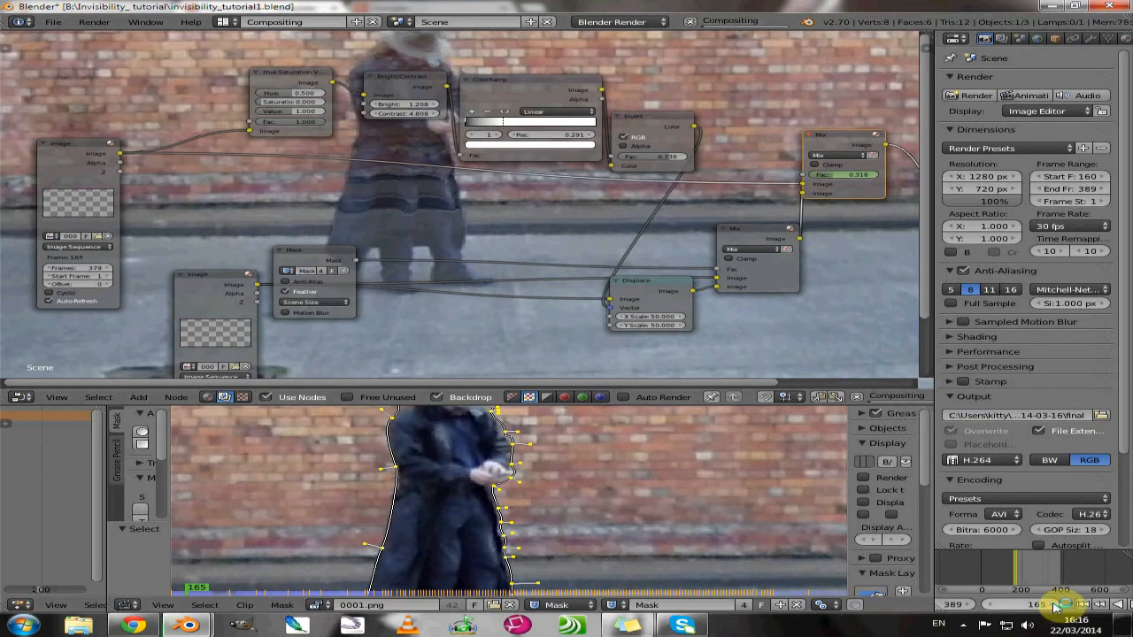
click(1054, 605)
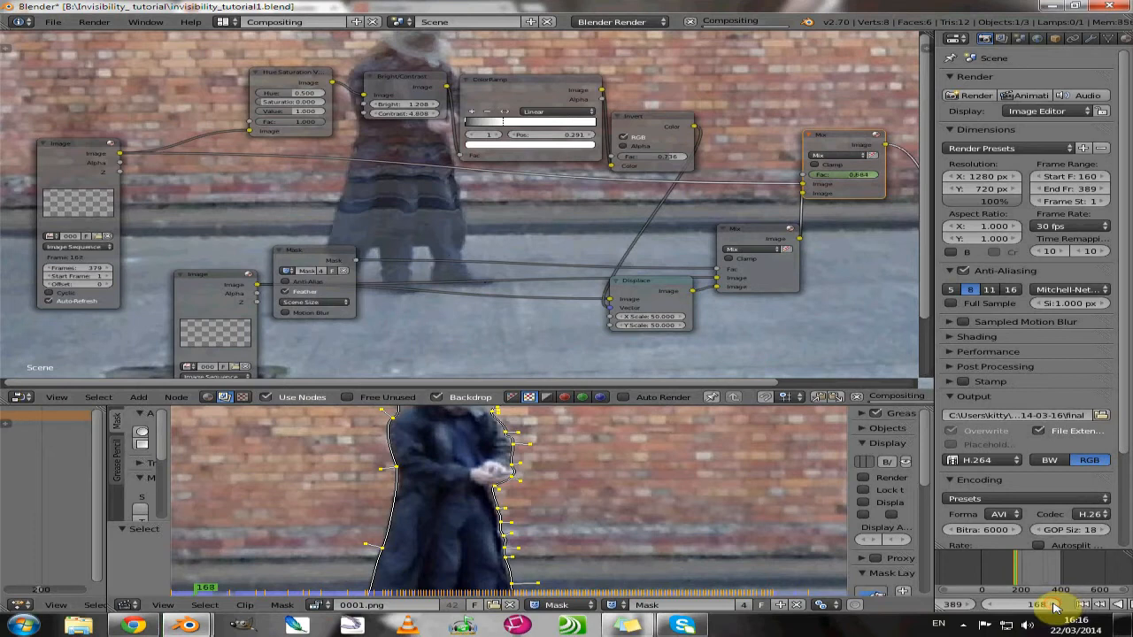
click(1055, 605)
click(1055, 605)
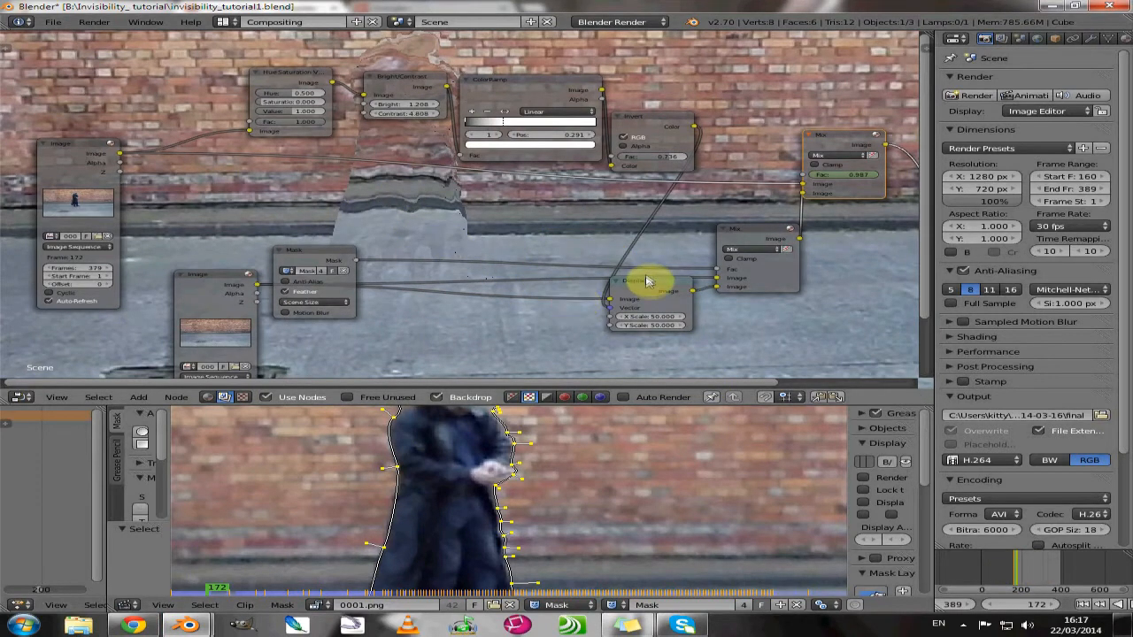
Spread the Displace and Invert nodes apart and set the Invert node's Fac to 1.000
drag(646, 283, 617, 294)
drag(648, 117, 674, 86)
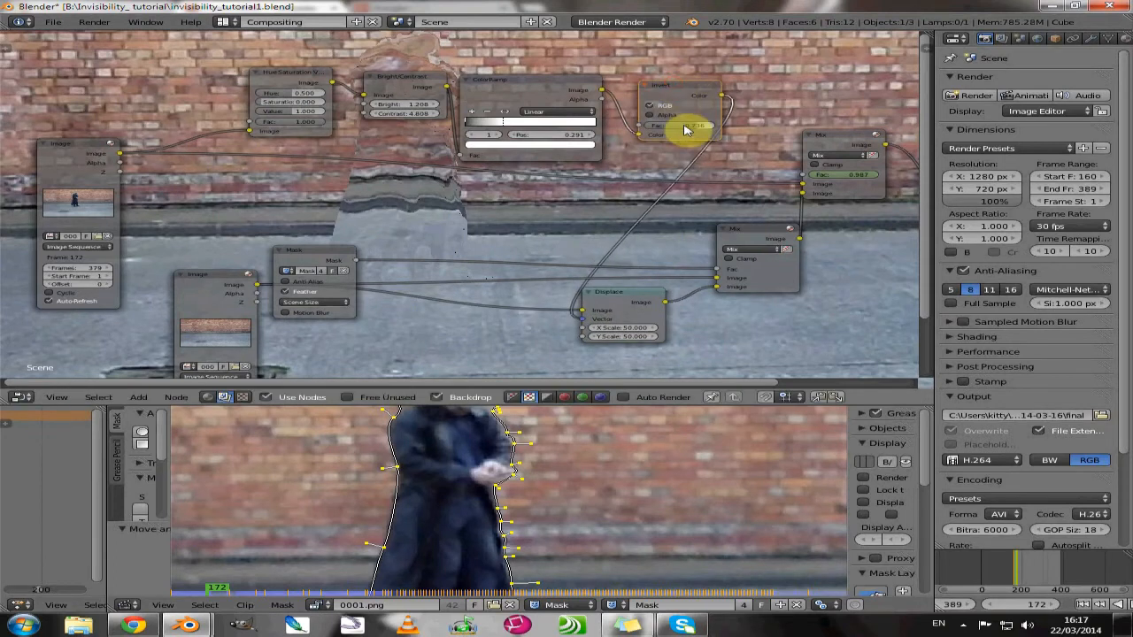
drag(684, 128, 723, 127)
Set both the X Scale and Y Scale of the Displace node to 10
middle_drag(312, 162, 263, 361)
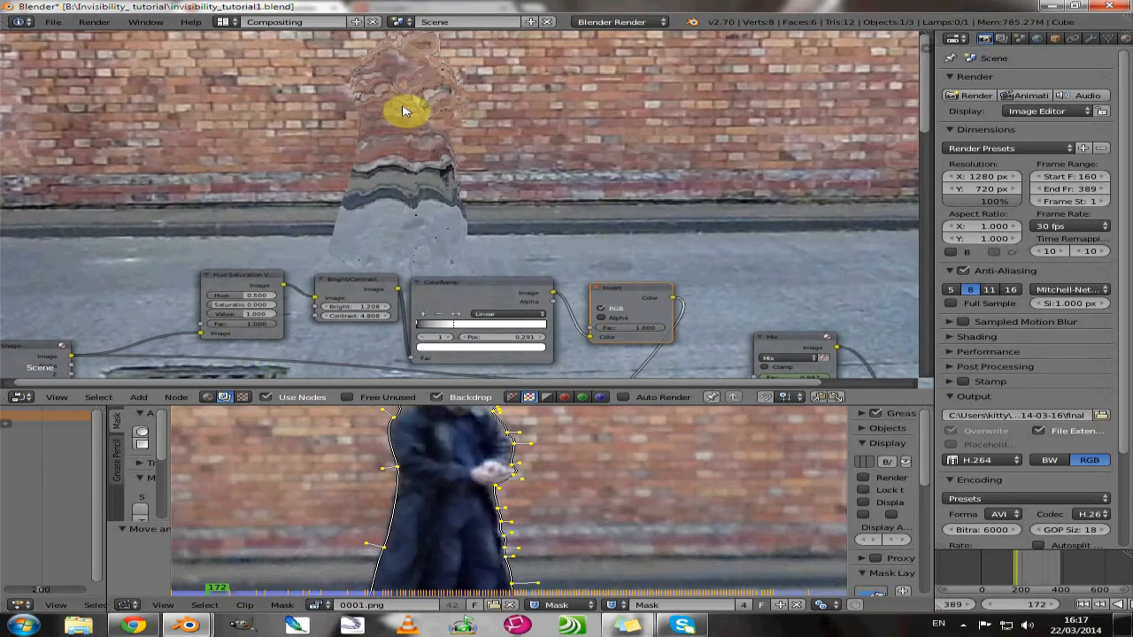
scroll(403, 111, down, 1)
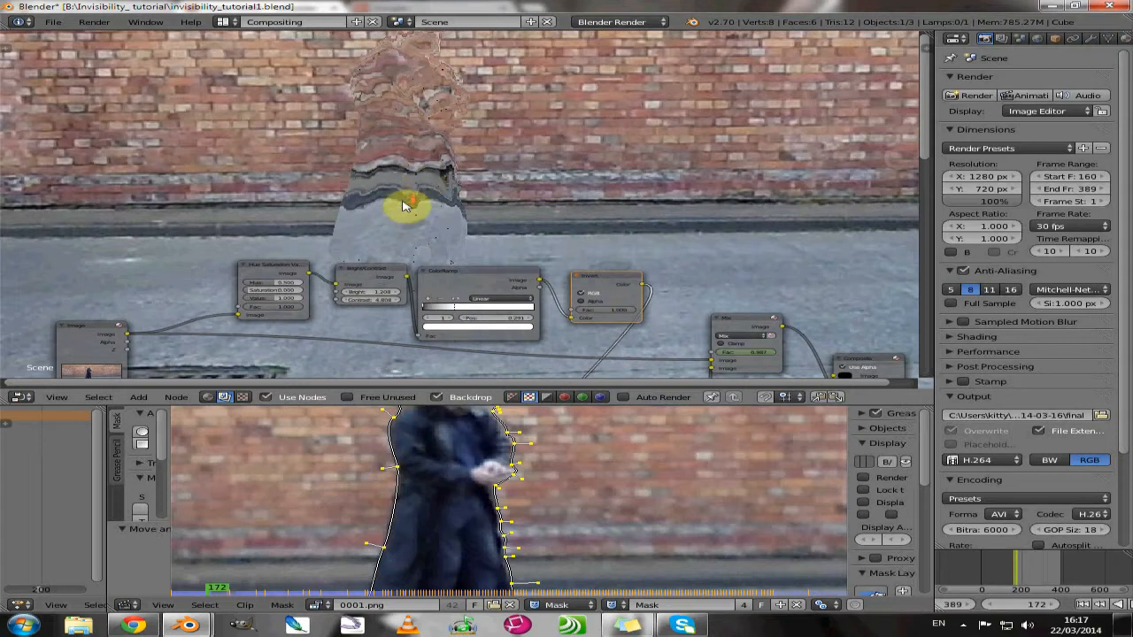
scroll(403, 206, down, 4)
scroll(482, 288, up, 5)
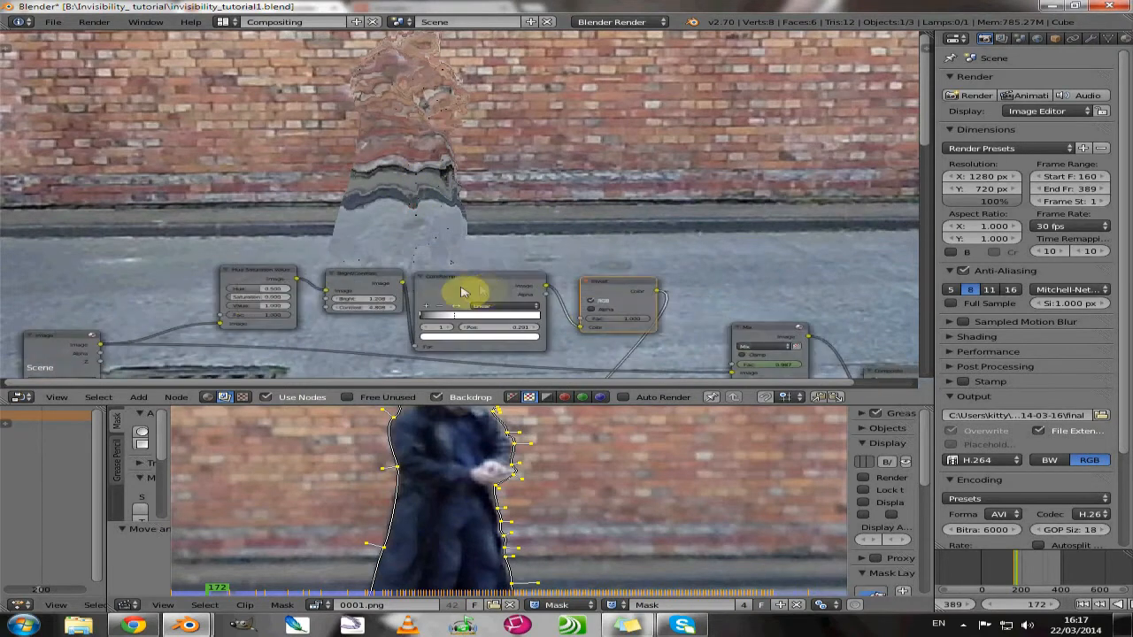
middle_drag(517, 254, 500, 113)
middle_drag(441, 349, 428, 206)
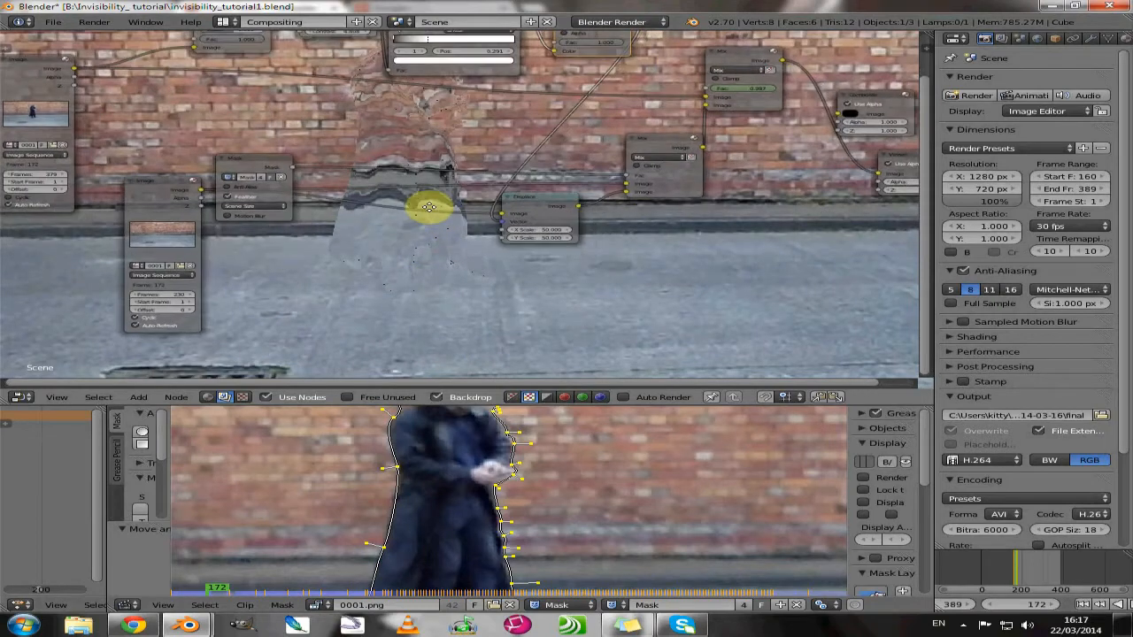
scroll(521, 258, up, 4)
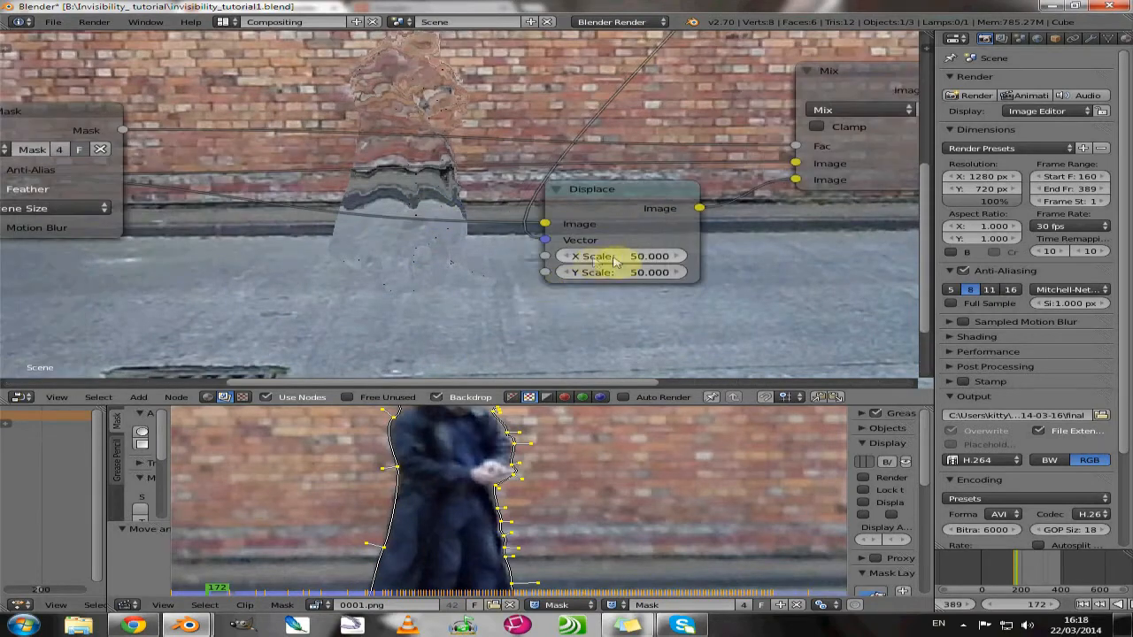
click(622, 256)
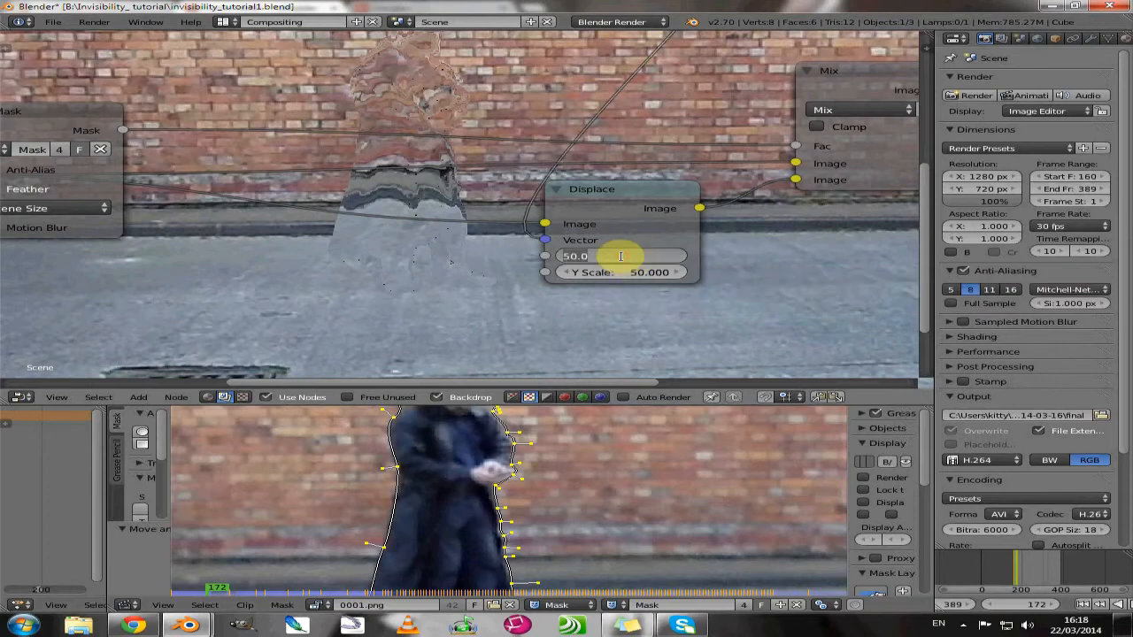
text(10)
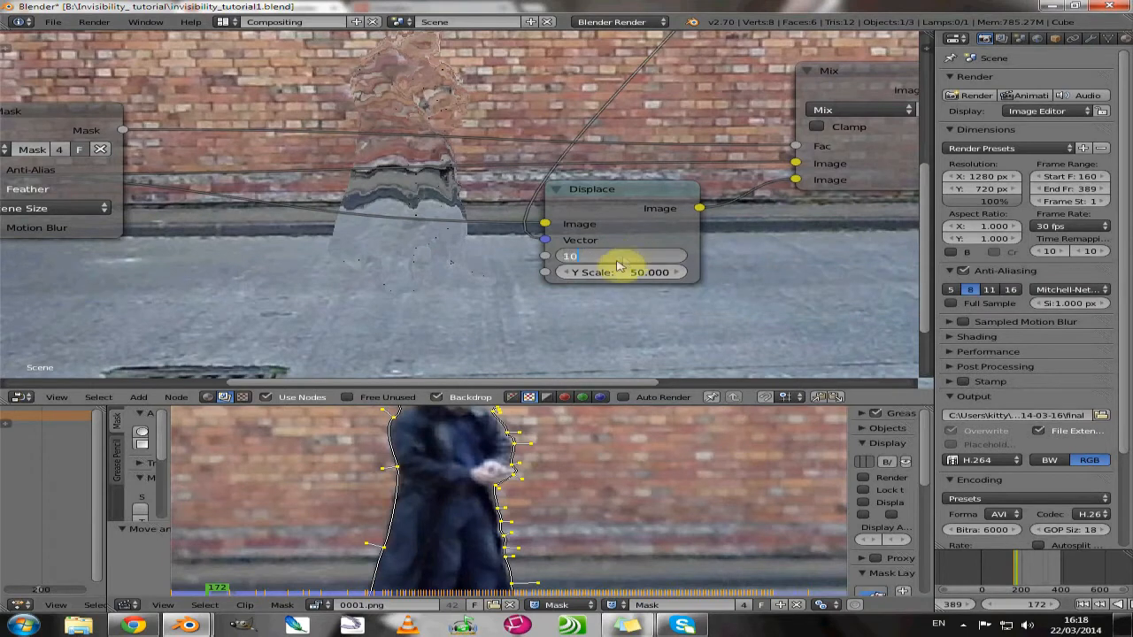
key(Return)
click(607, 273)
text(10)
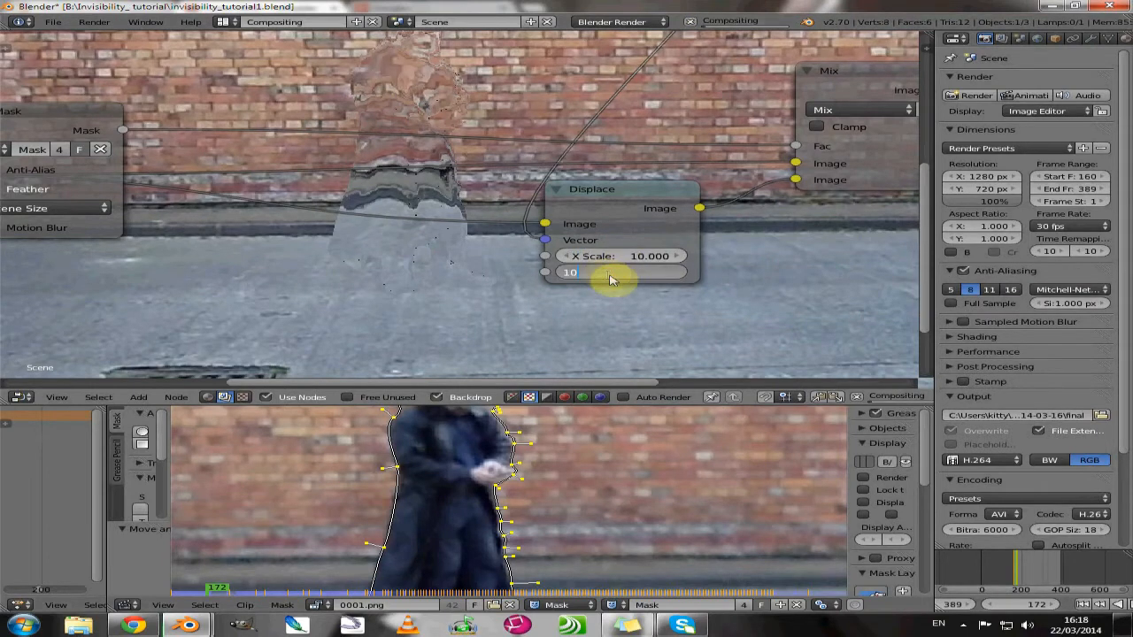
key(Return)
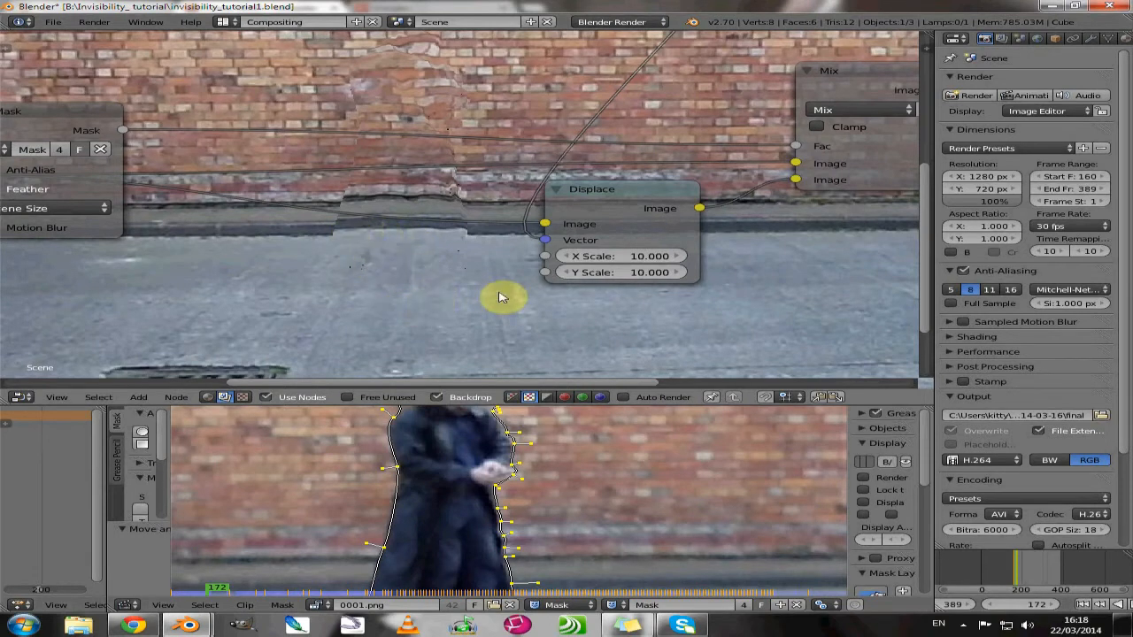
Set the Displace node's X Scale to 20 and its Y Scale to 15
click(628, 257)
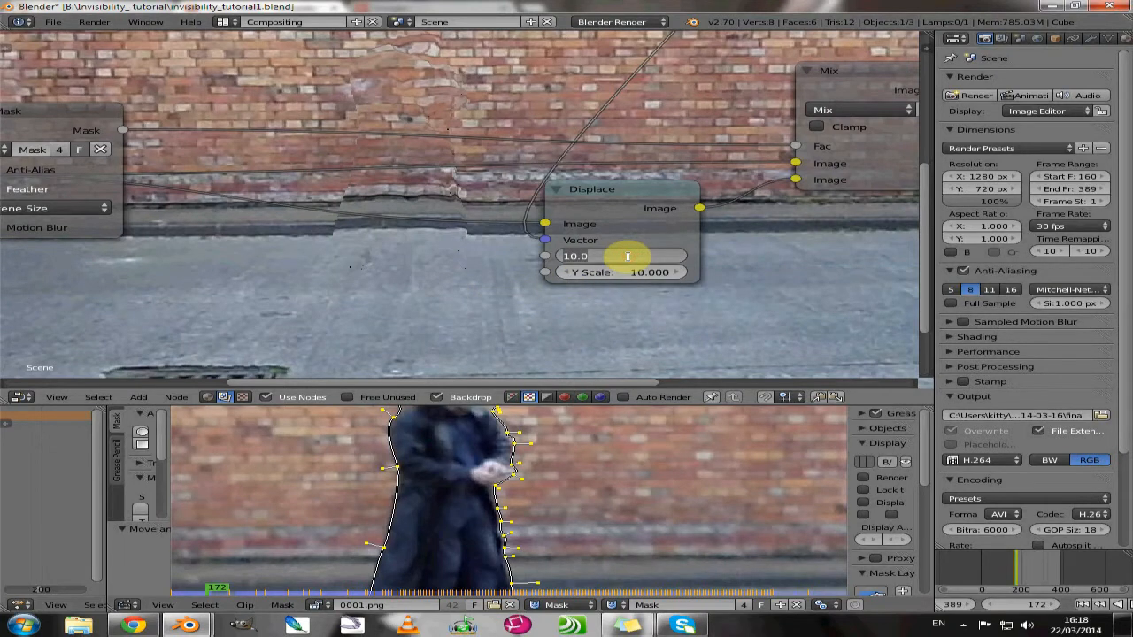
key(Return)
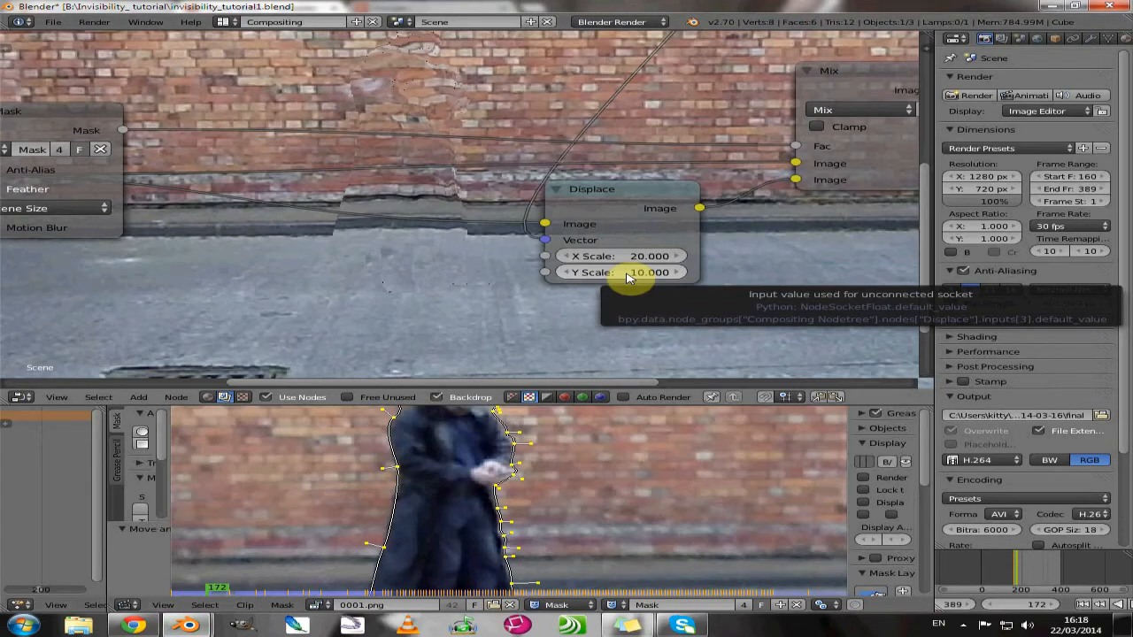
click(625, 274)
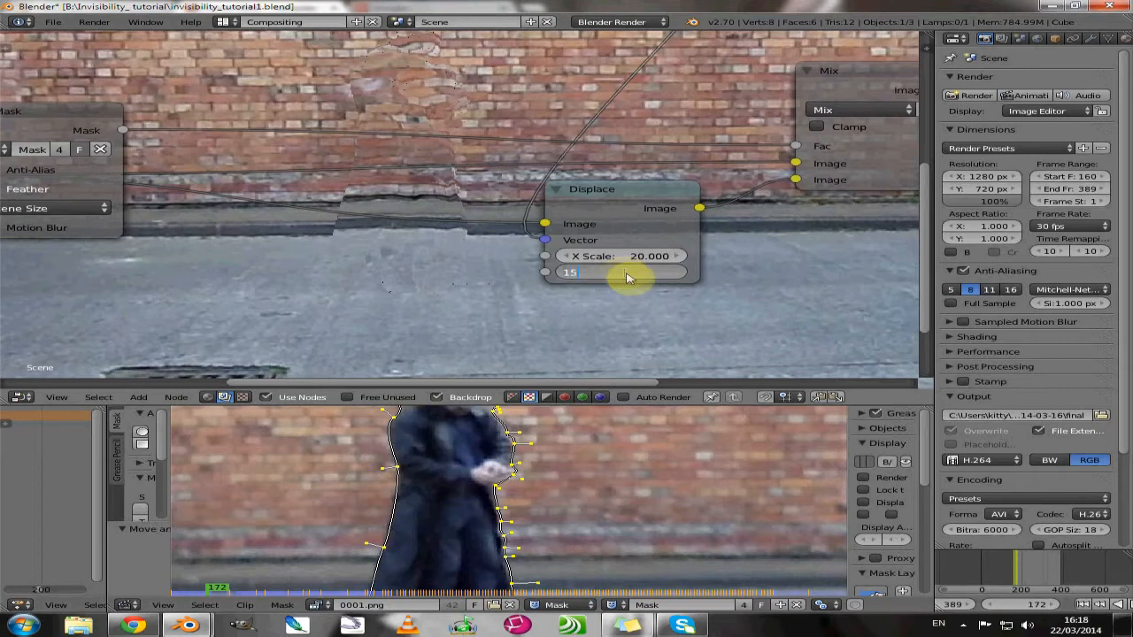
key(Return)
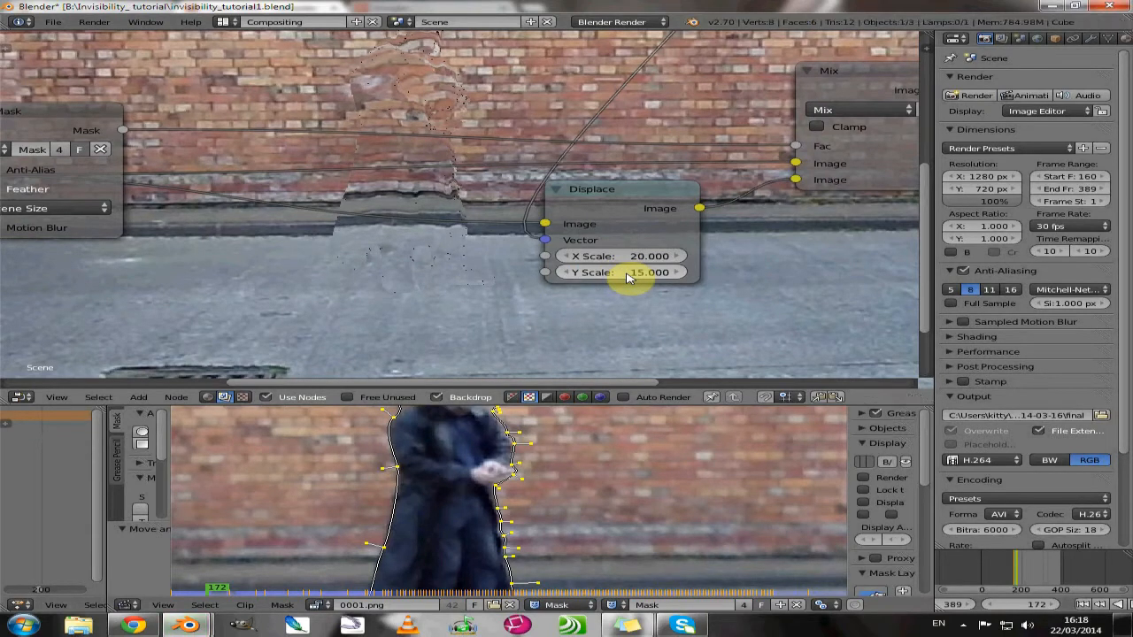
scroll(396, 150, down, 1)
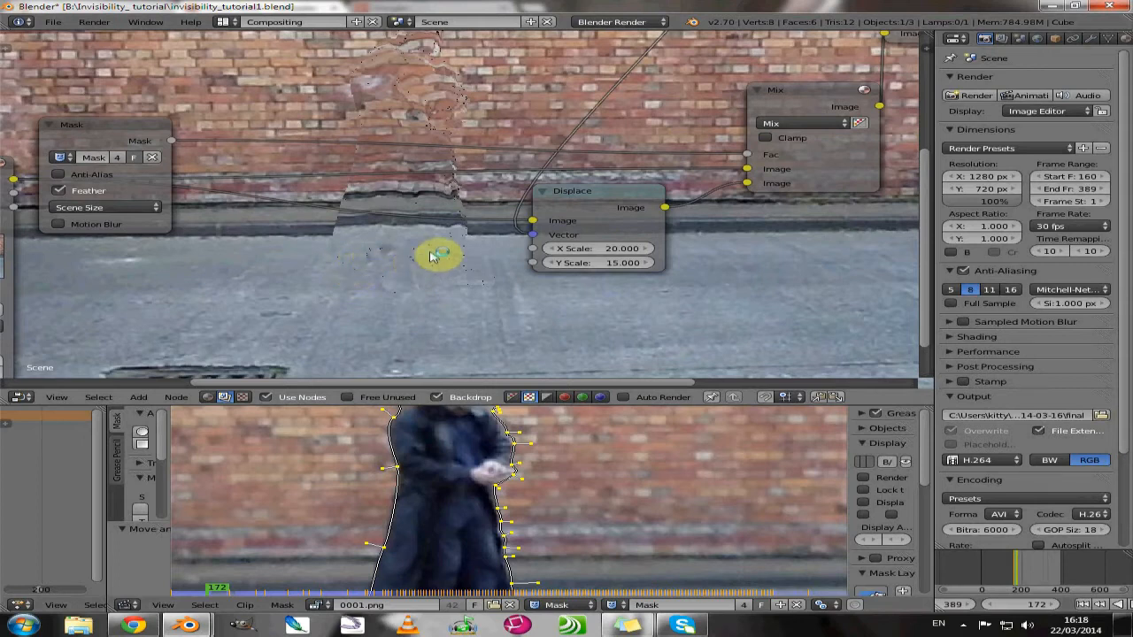
scroll(516, 312, up, 1)
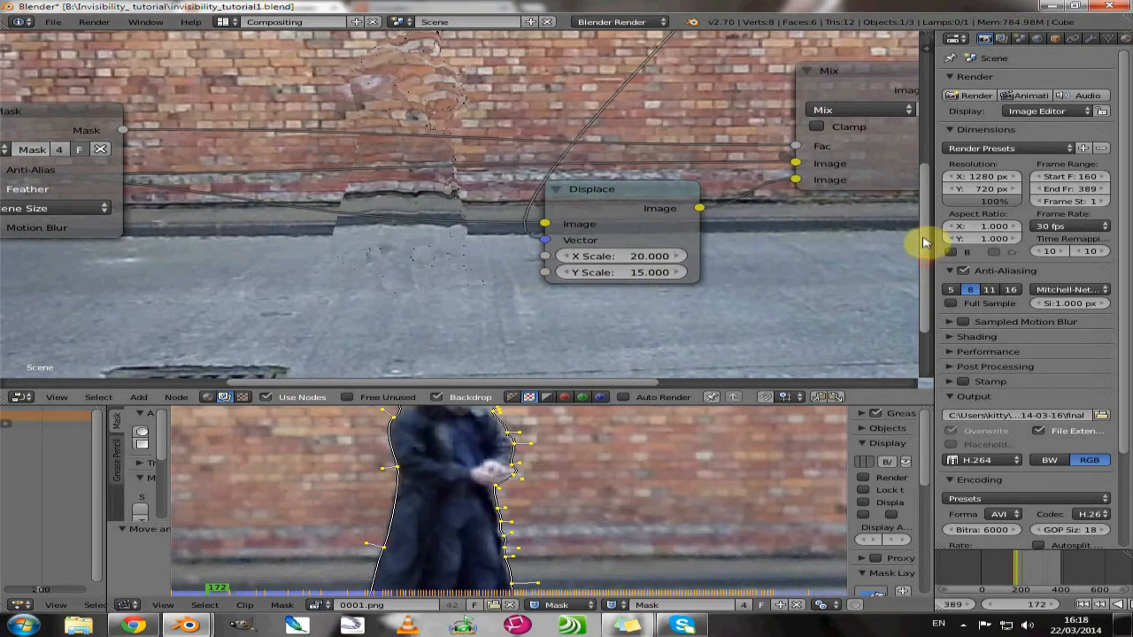
Shift the ColorRamp's white stop to position 0.482
drag(923, 239, 889, 126)
middle_drag(593, 304, 659, 387)
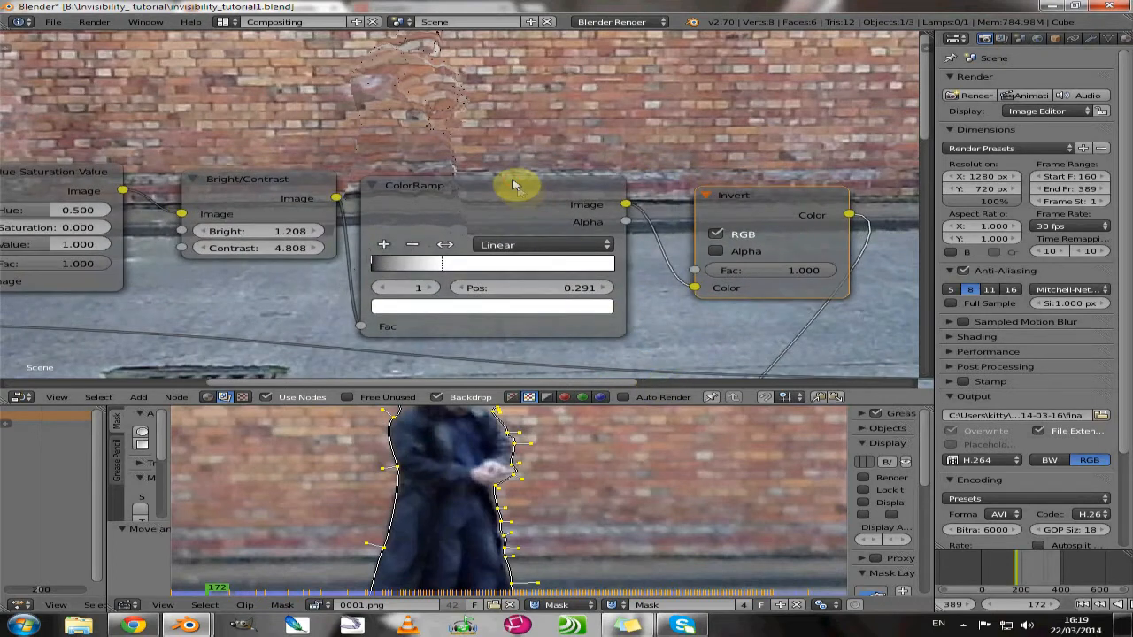
drag(516, 185, 529, 195)
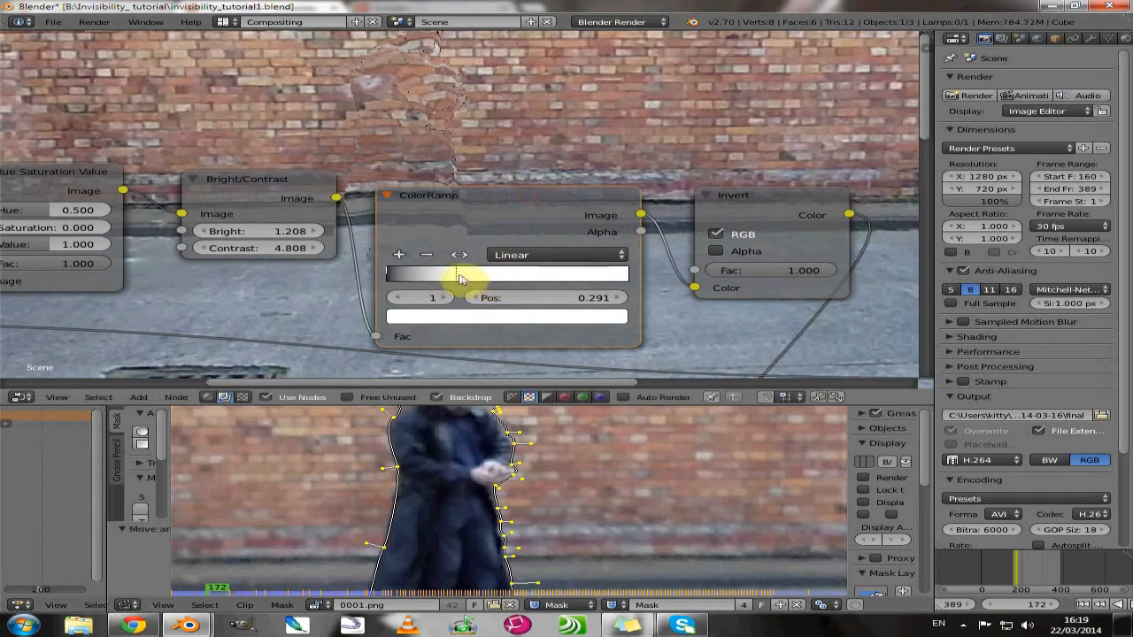
drag(456, 278, 493, 277)
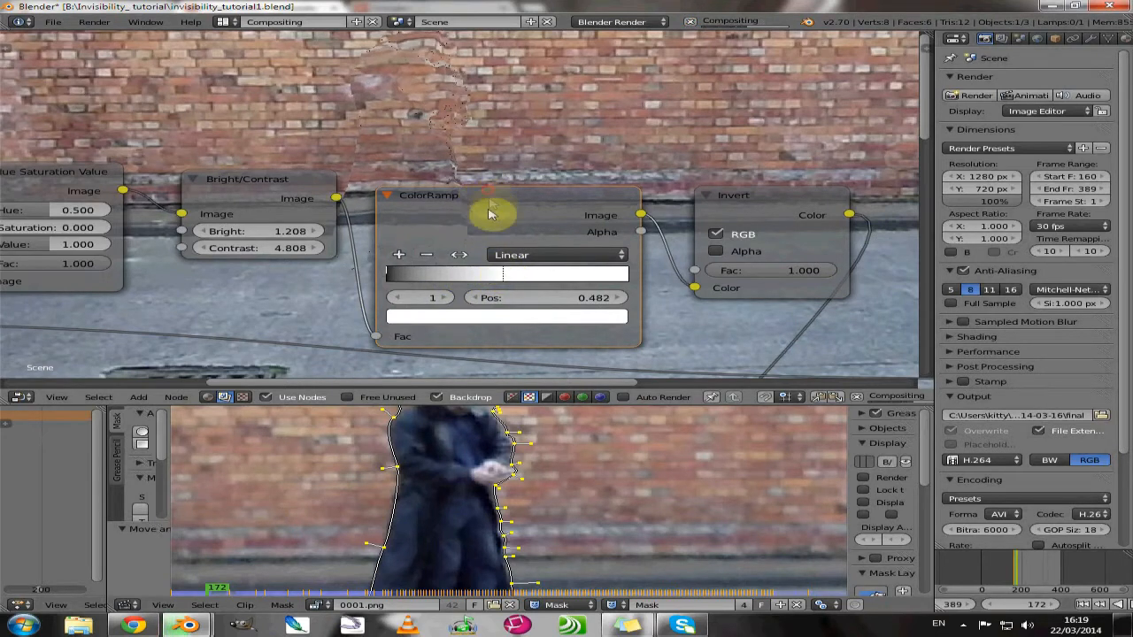
Shift the ColorRamp's white stop to position 0.245 and move the node away from Bright/Contrast
drag(492, 213, 536, 232)
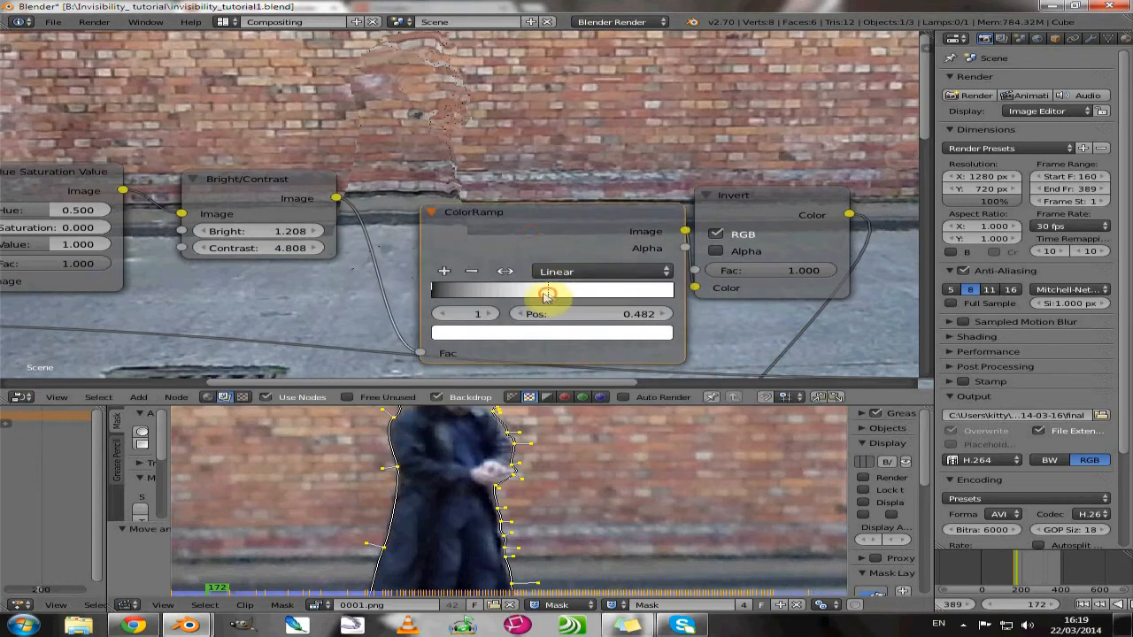
drag(546, 295, 493, 299)
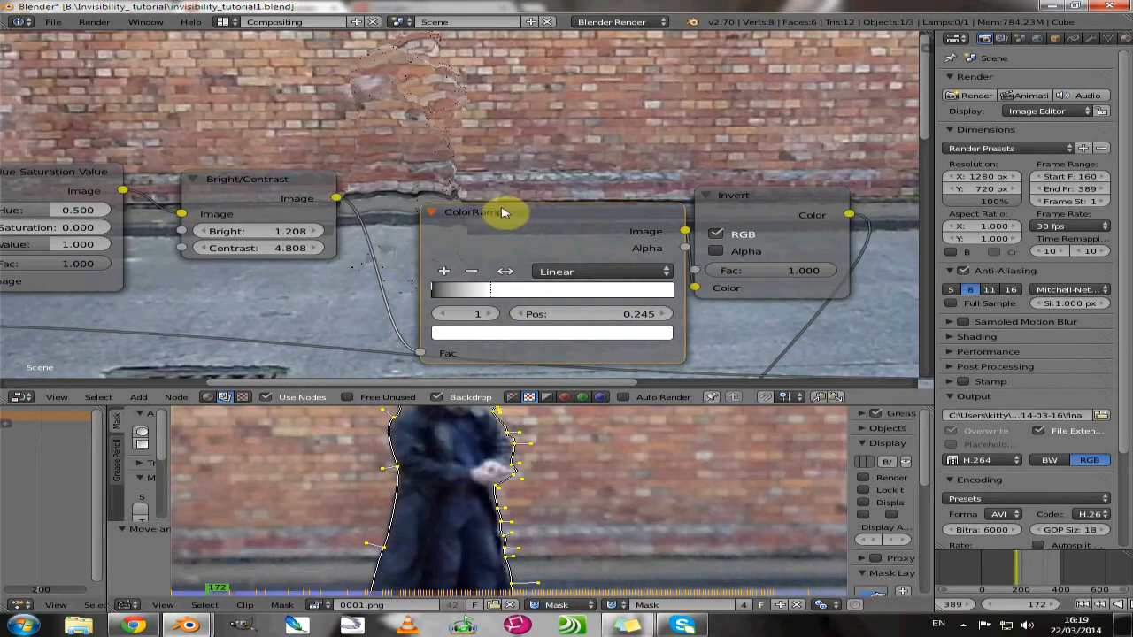
drag(506, 212, 497, 295)
drag(496, 295, 599, 247)
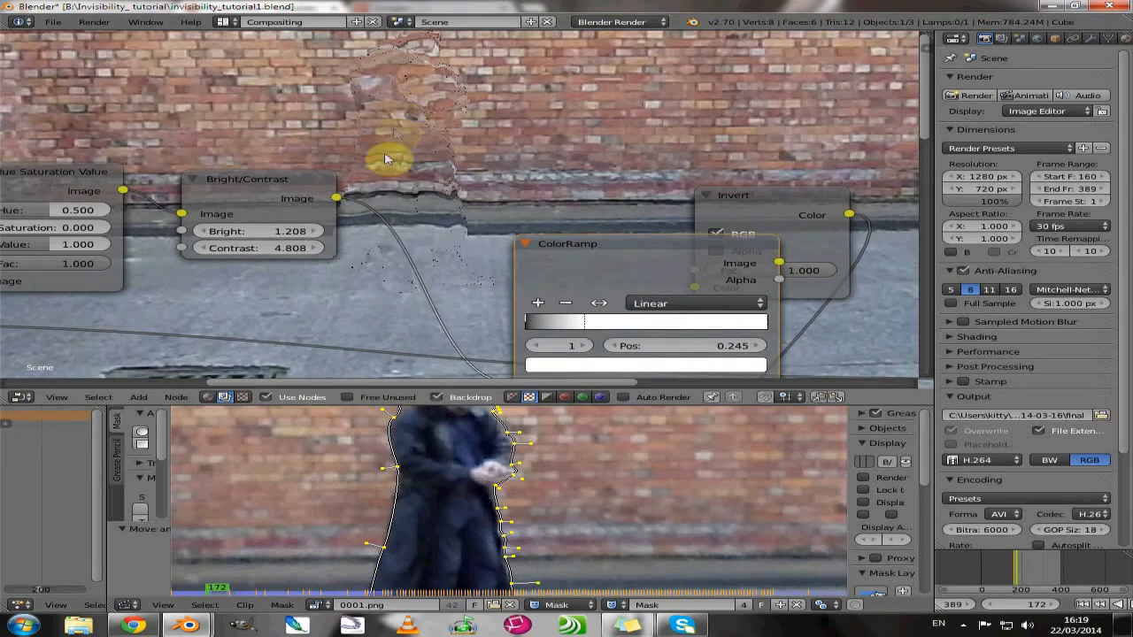
Link the Hue Saturation Value output directly to the ColorRamp's Fac, delete the Bright/Contrast node and move the ColorRamp into the gap
drag(280, 182, 279, 194)
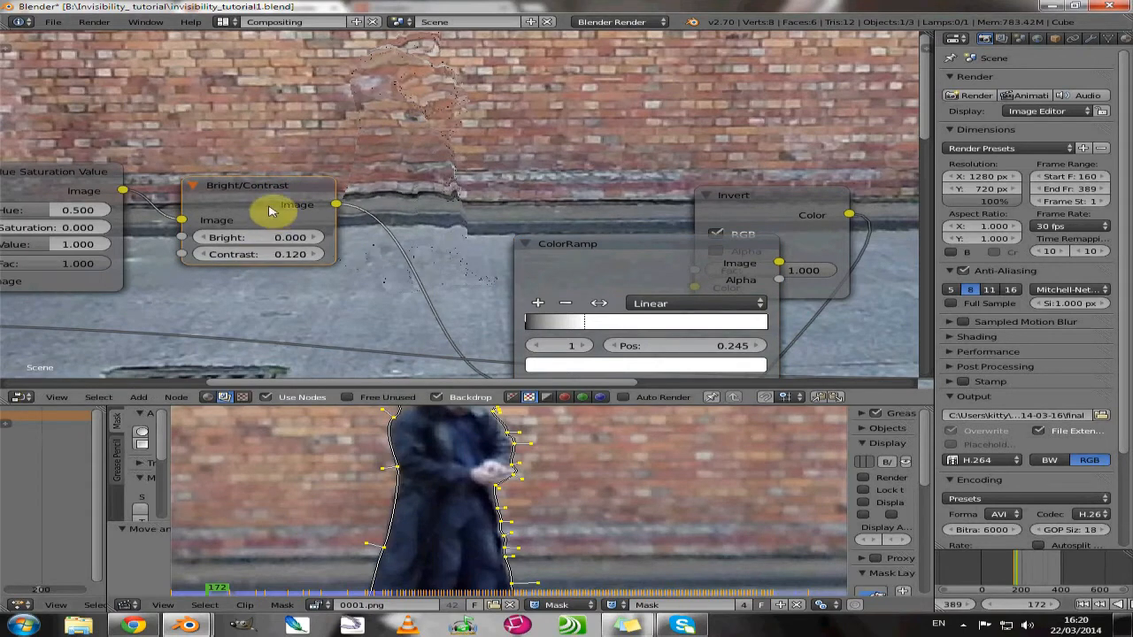
middle_drag(417, 278, 395, 169)
drag(160, 124, 488, 292)
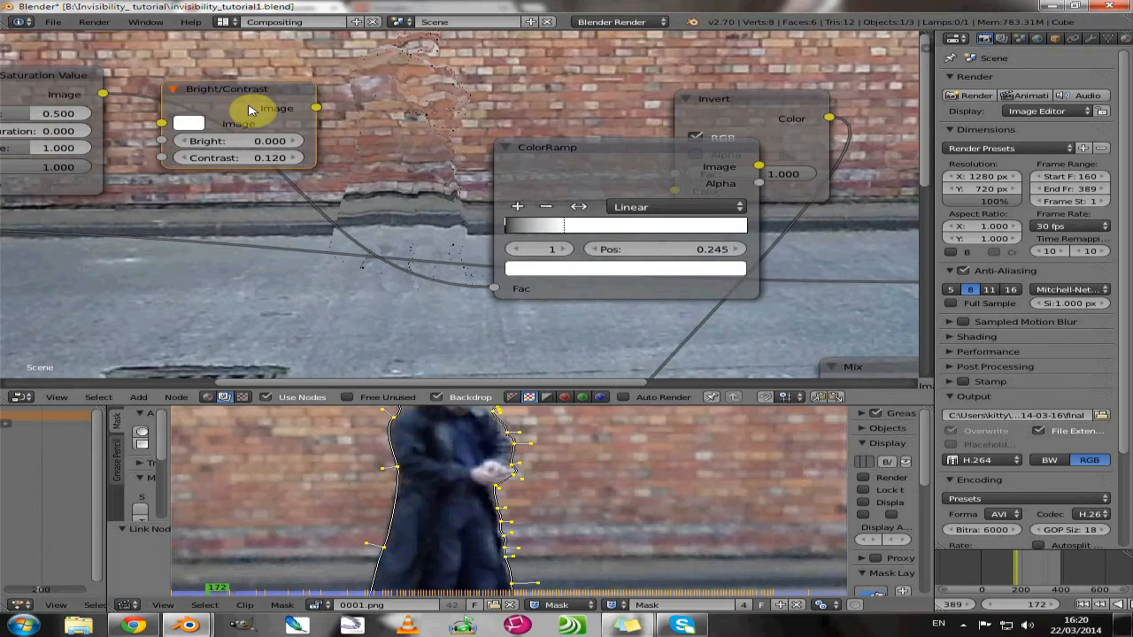
key(x)
drag(533, 169, 230, 237)
Lower the Invert node's Fac to 0.400
middle_drag(768, 181, 677, 179)
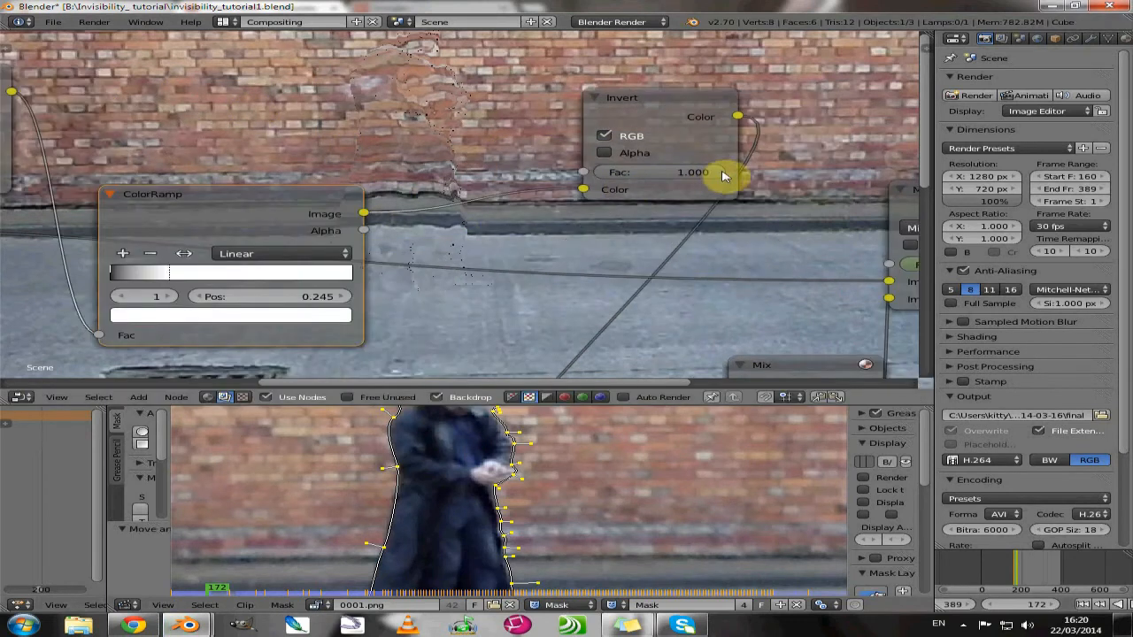
drag(722, 176, 661, 175)
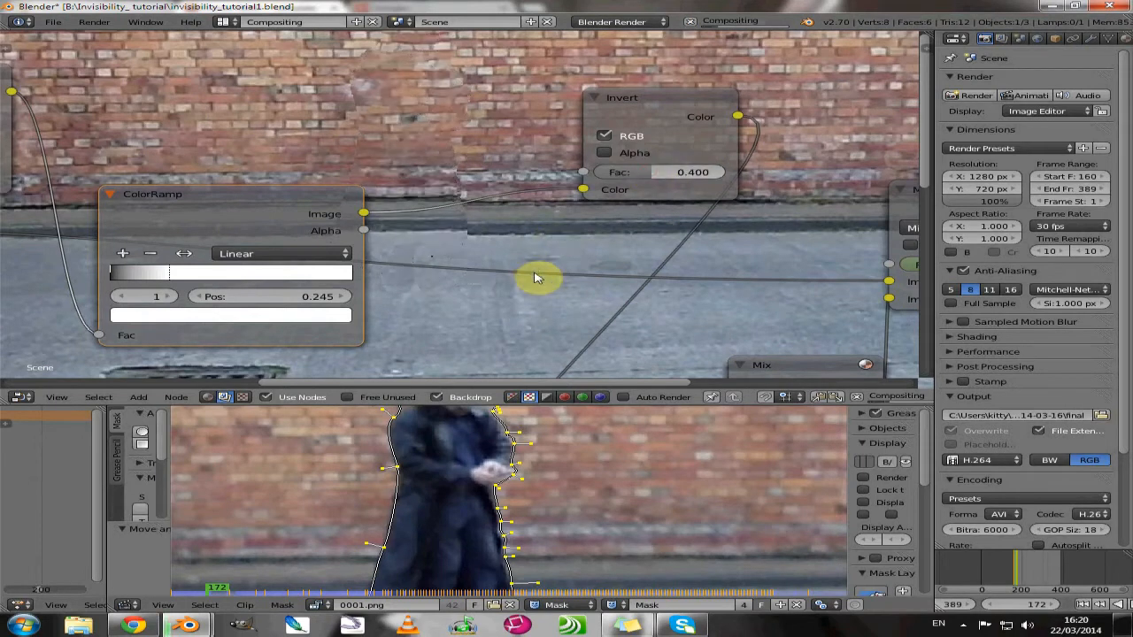
scroll(537, 278, down, 2)
middle_drag(506, 257, 496, 321)
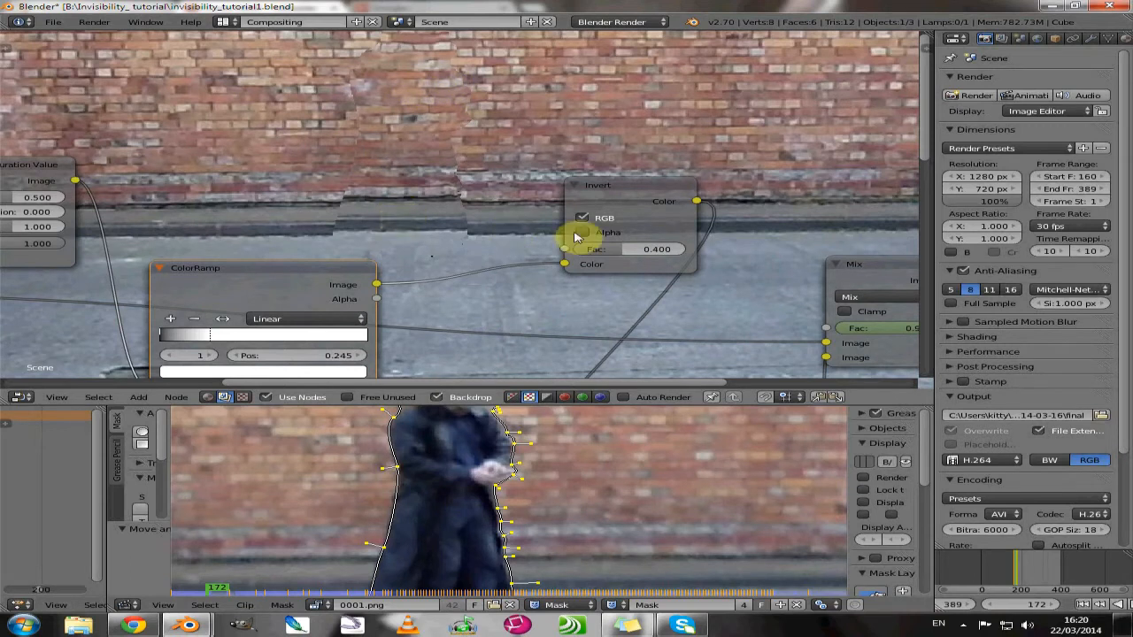
Set the Invert node's Fac to 0.845 and briefly try its Alpha option, leaving only RGB enabled
drag(625, 255, 670, 256)
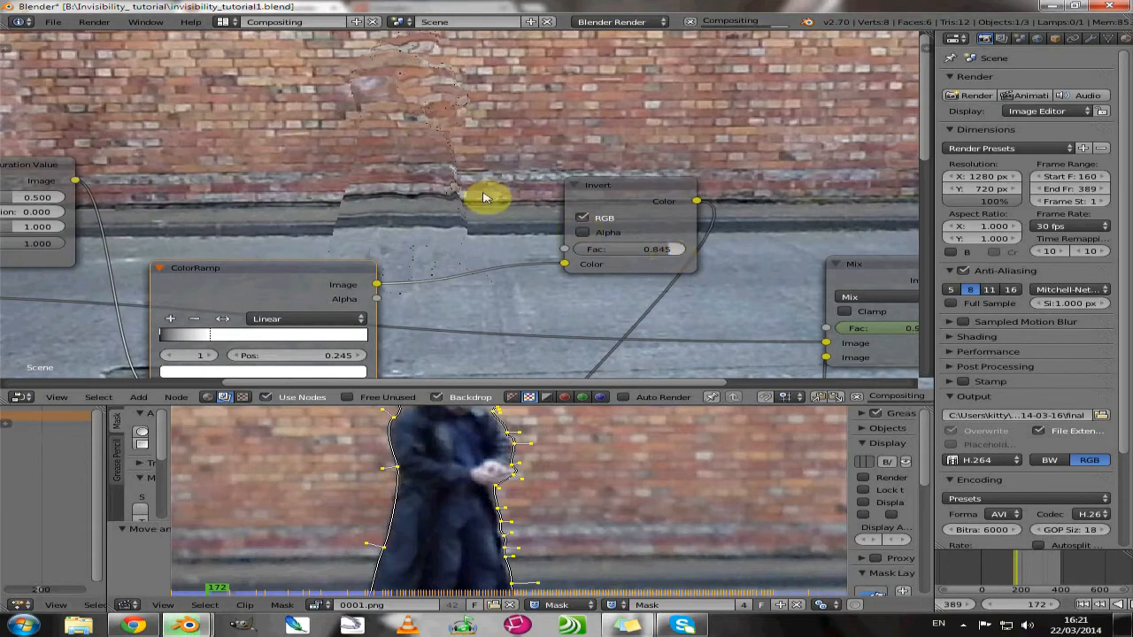
mouse_move(488, 195)
middle_down()
mouse_move(501, 255)
mouse_move(498, 201)
middle_up()
click(601, 242)
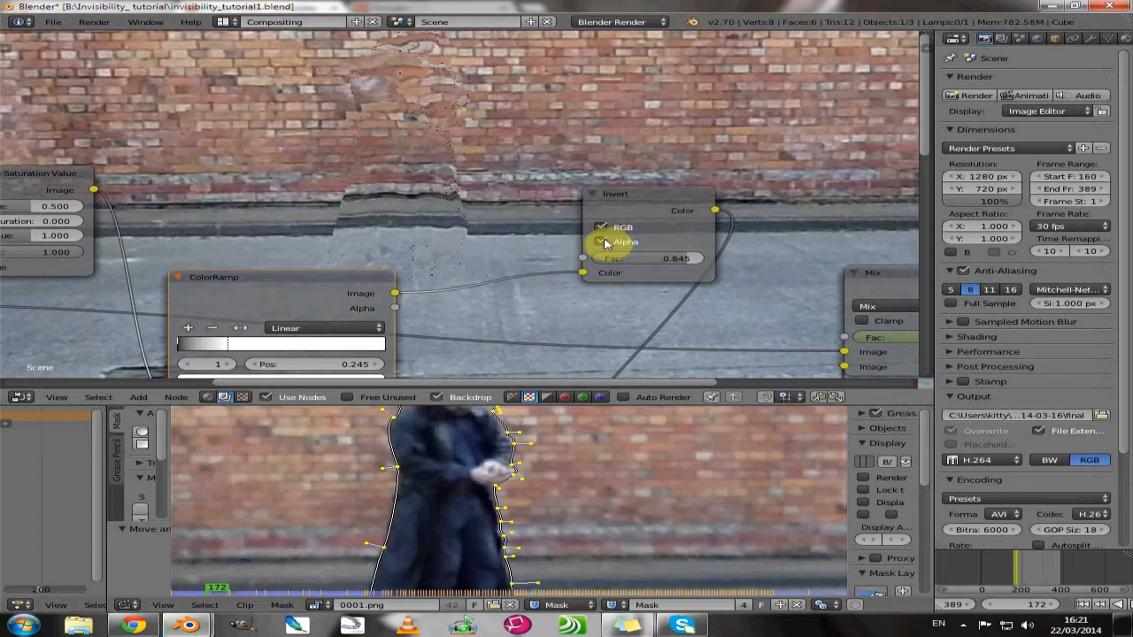
click(604, 242)
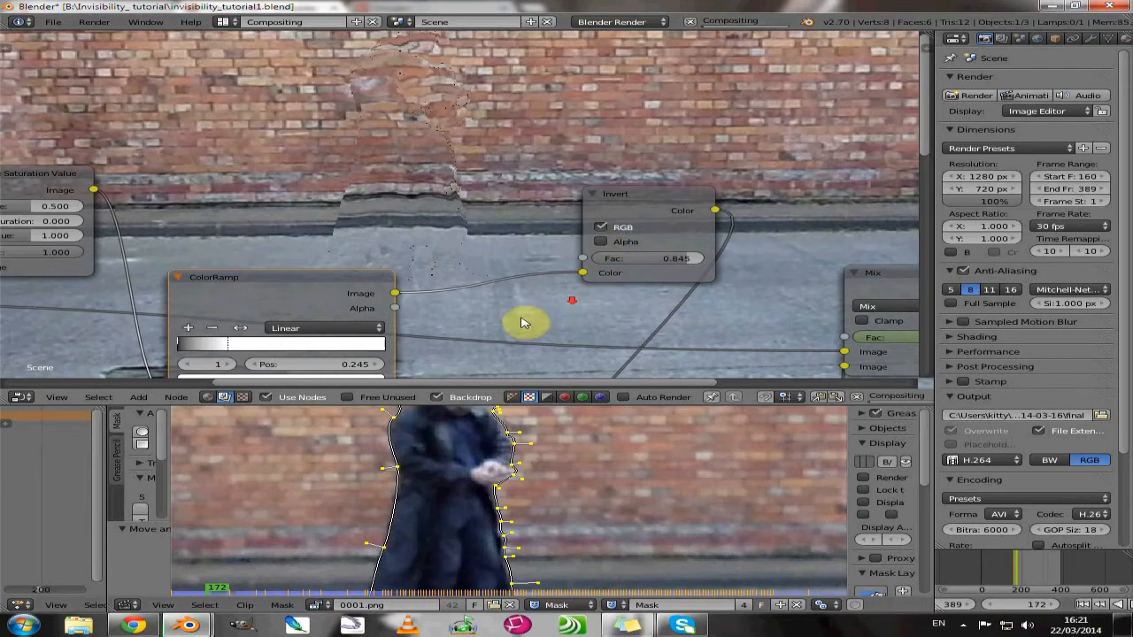
Jump to frame 280 and examine the distortion around the walking actor in the backdrop
scroll(522, 345, down, 1)
middle_drag(524, 356, 513, 203)
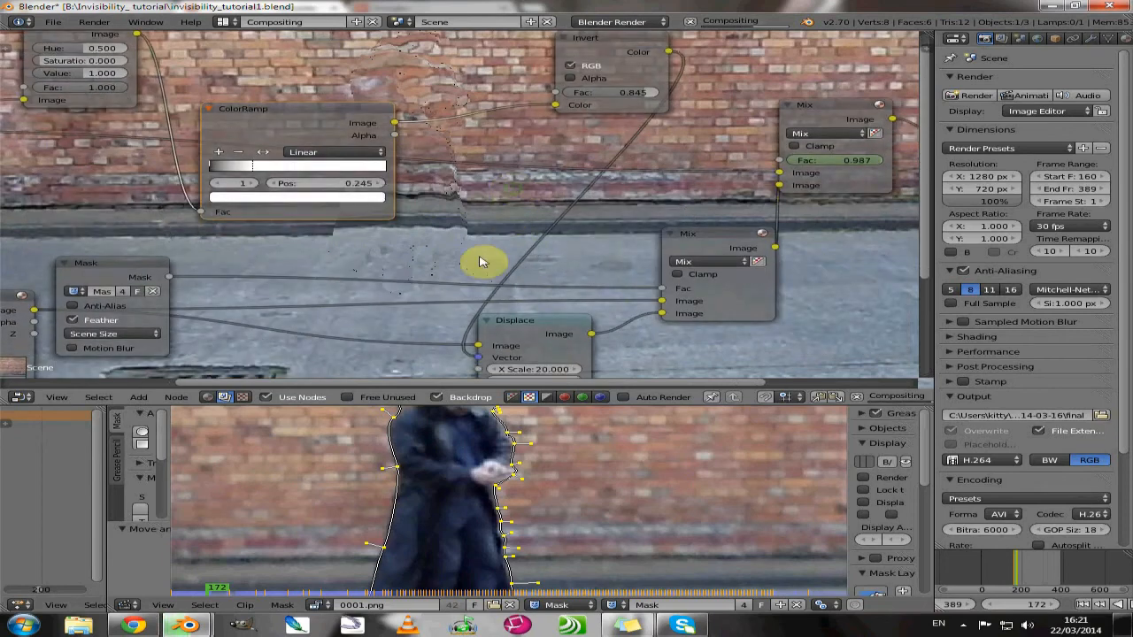
scroll(482, 263, down, 1)
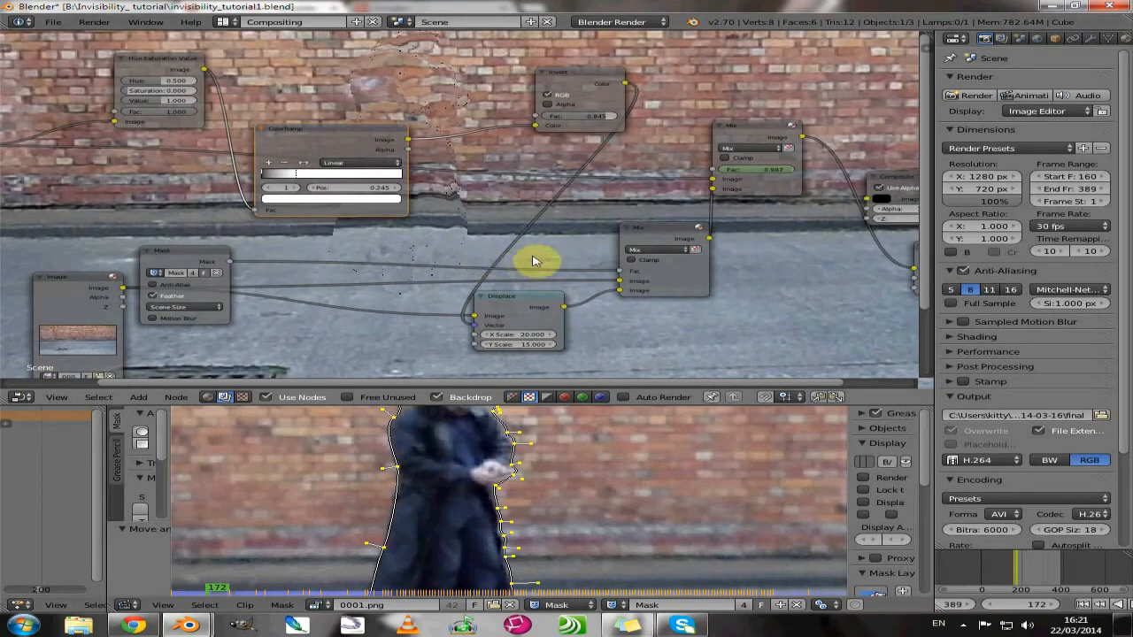
middle_drag(531, 256, 422, 260)
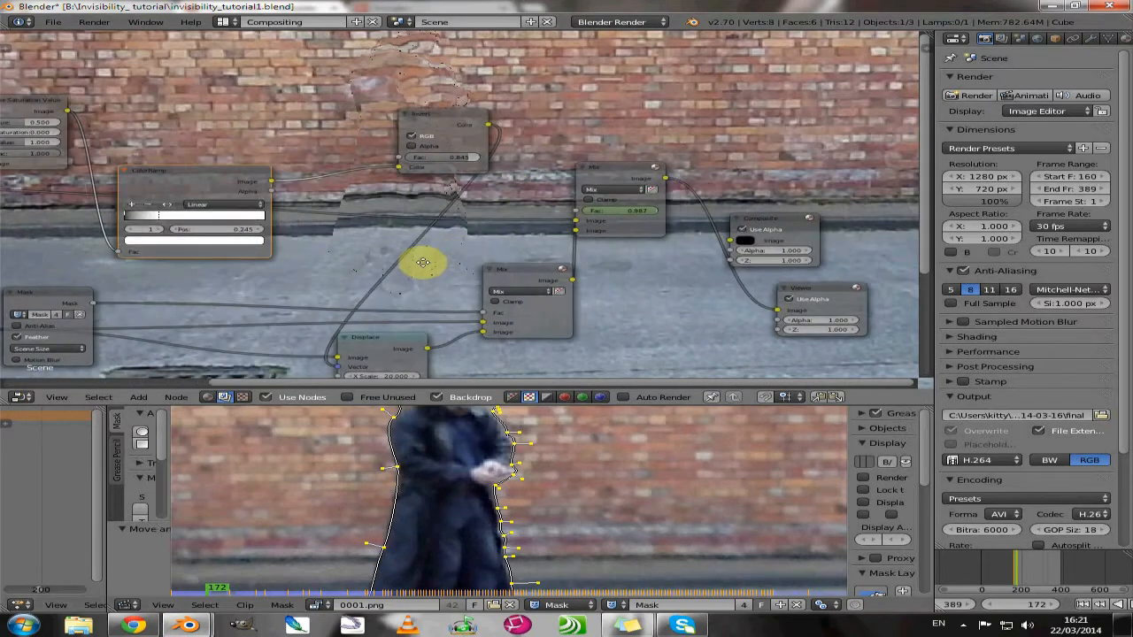
click(1039, 572)
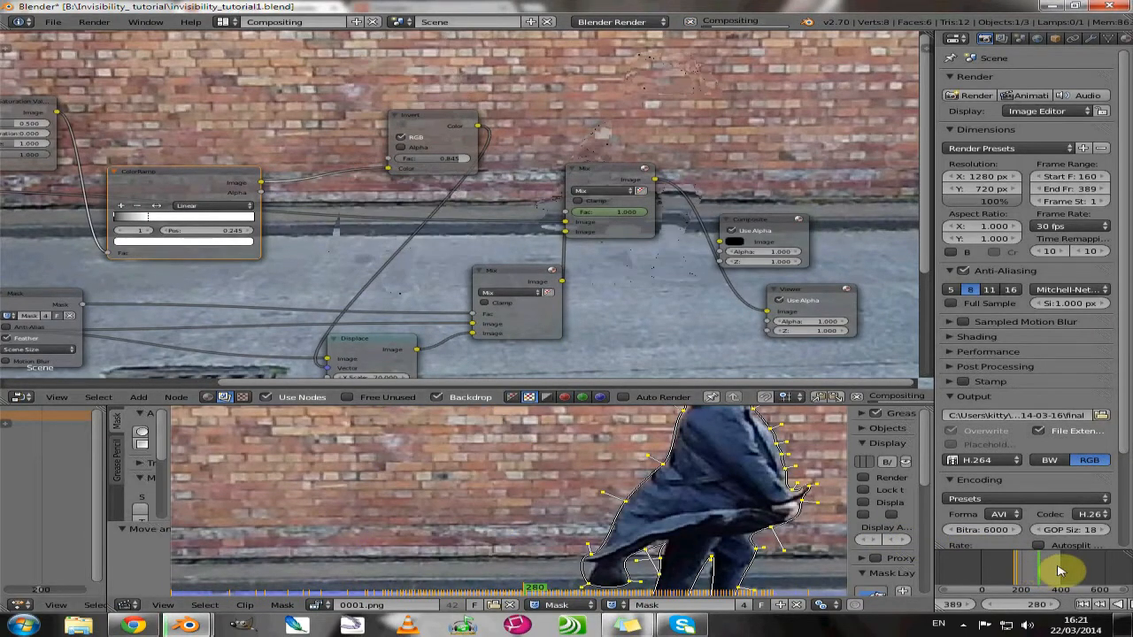
middle_drag(695, 272, 508, 358)
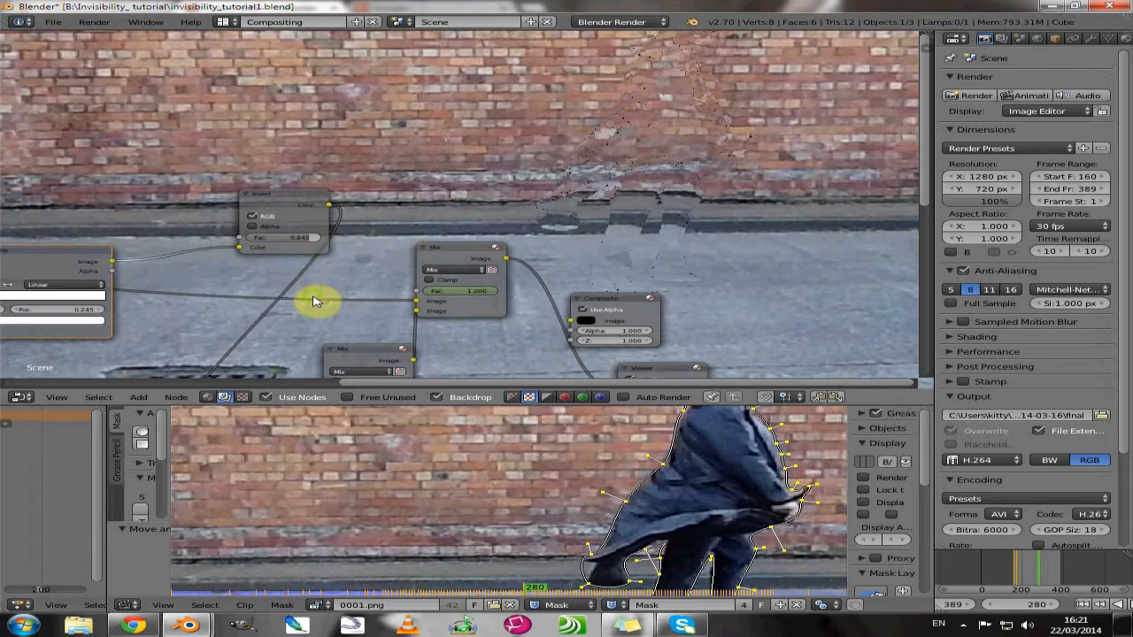
middle_drag(313, 301, 493, 157)
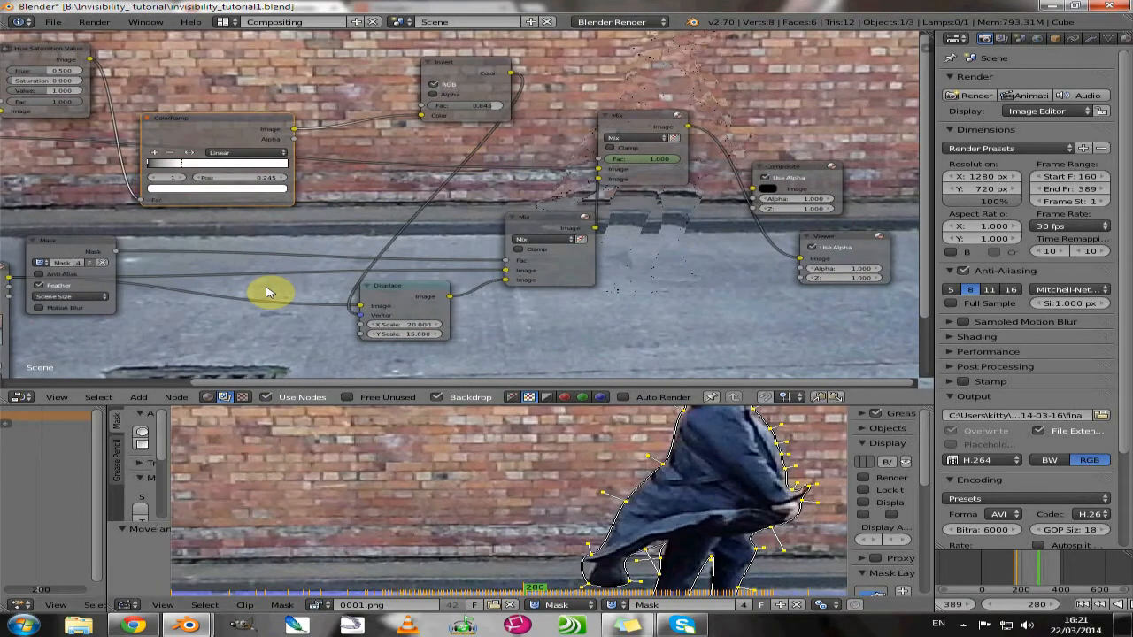
Move the Mask node up clear of the lower links and insert a Blur node between the background Image and Displace nodes
middle_drag(265, 287, 456, 273)
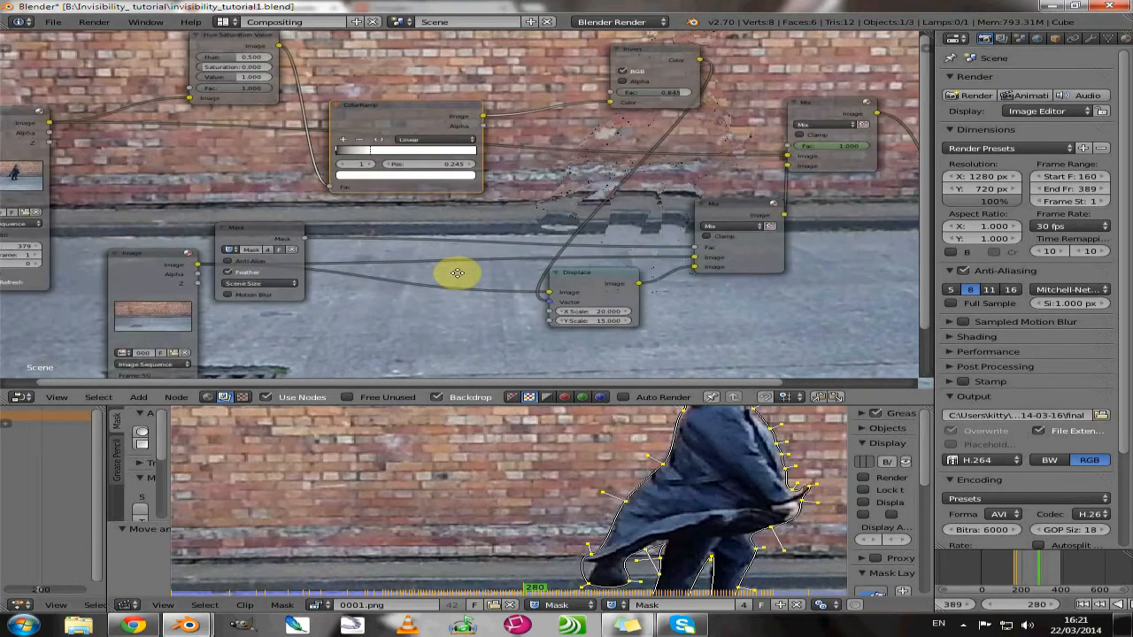
drag(249, 231, 200, 155)
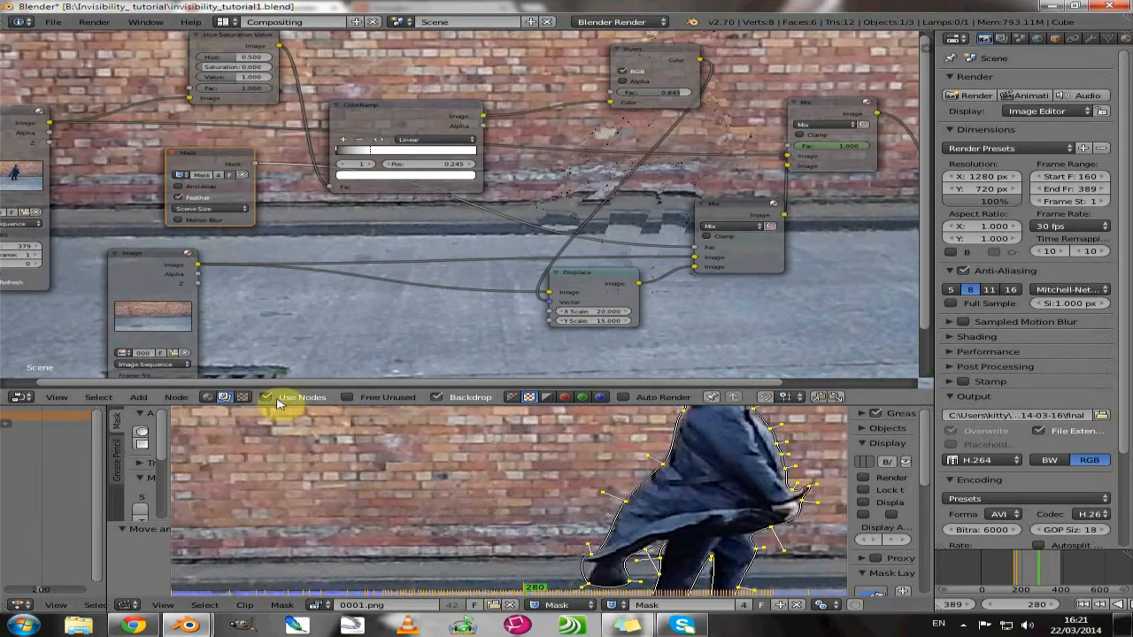
click(139, 397)
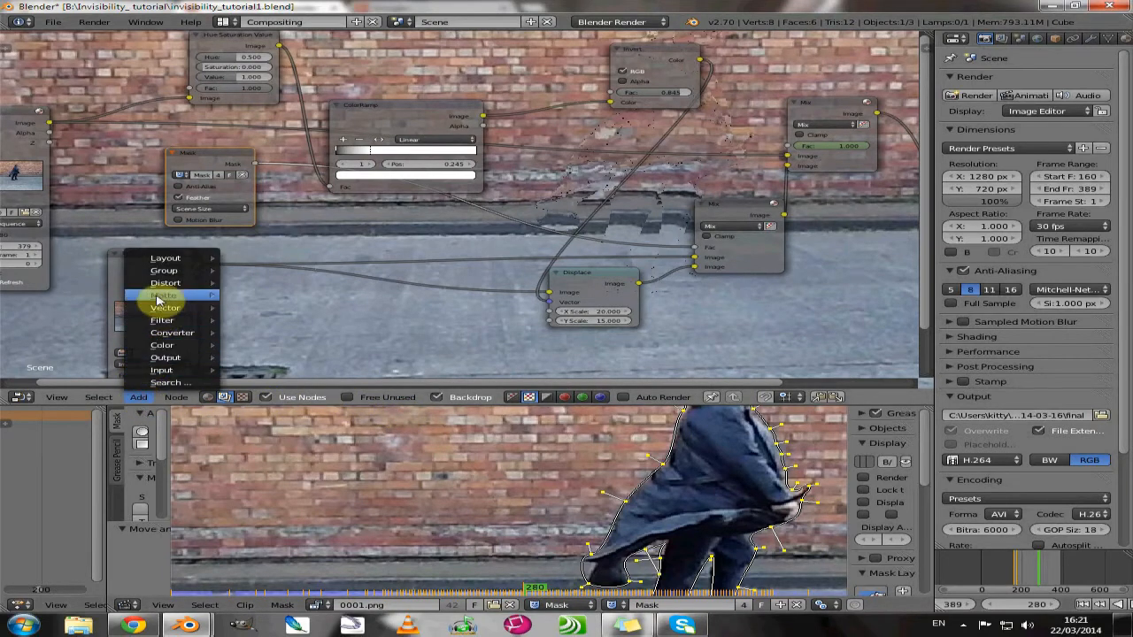
mouse_move(163, 285)
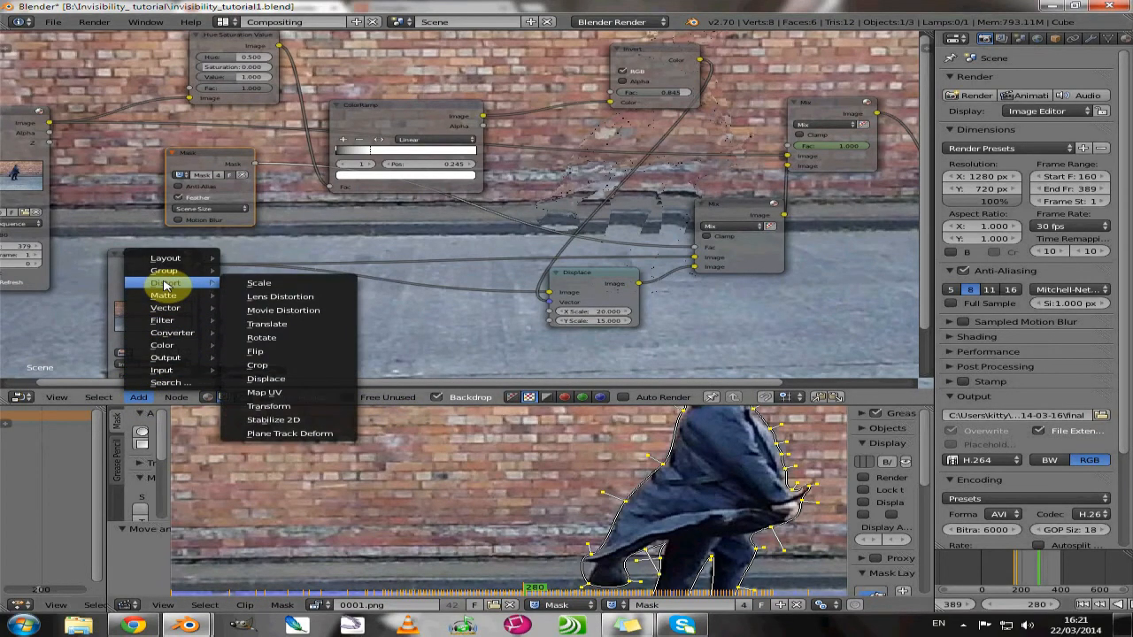
mouse_move(205, 326)
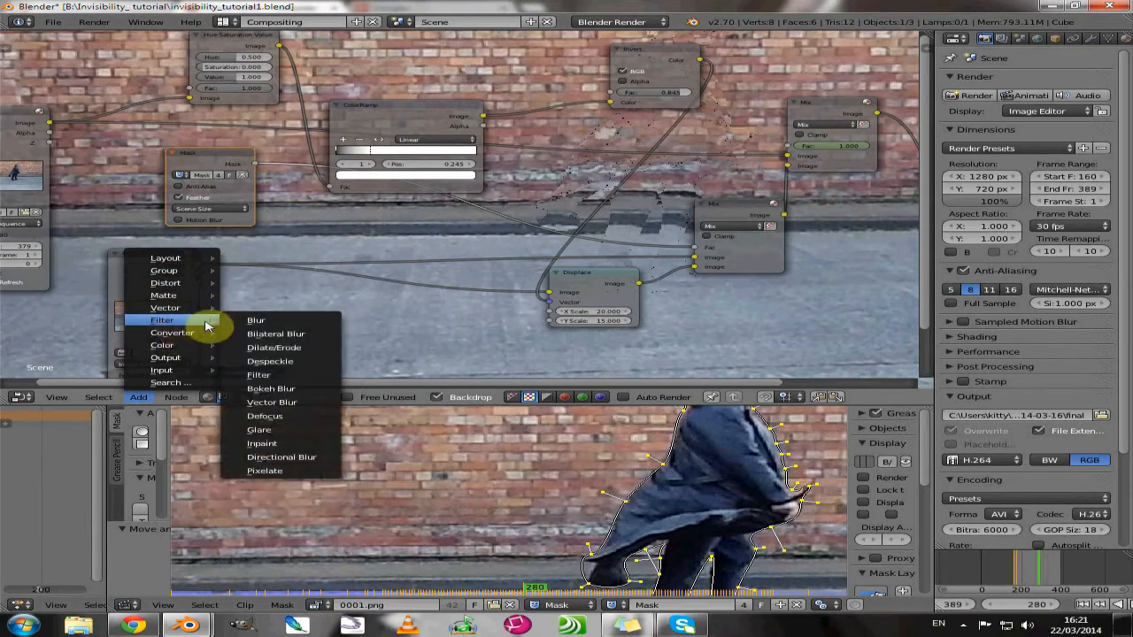
click(256, 324)
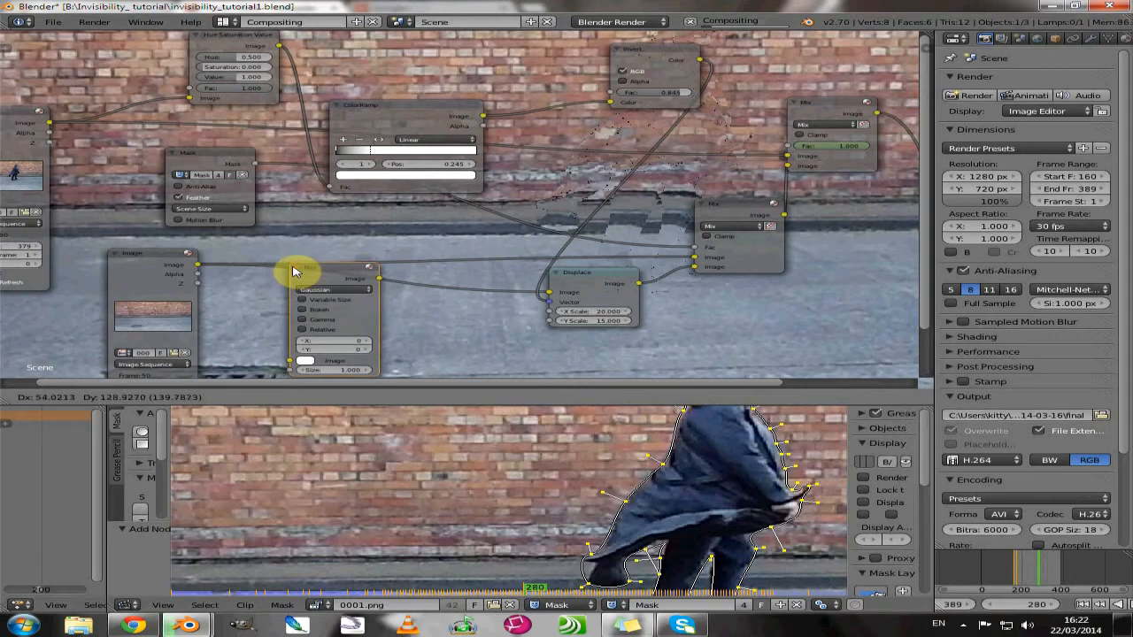
click(307, 281)
click(327, 294)
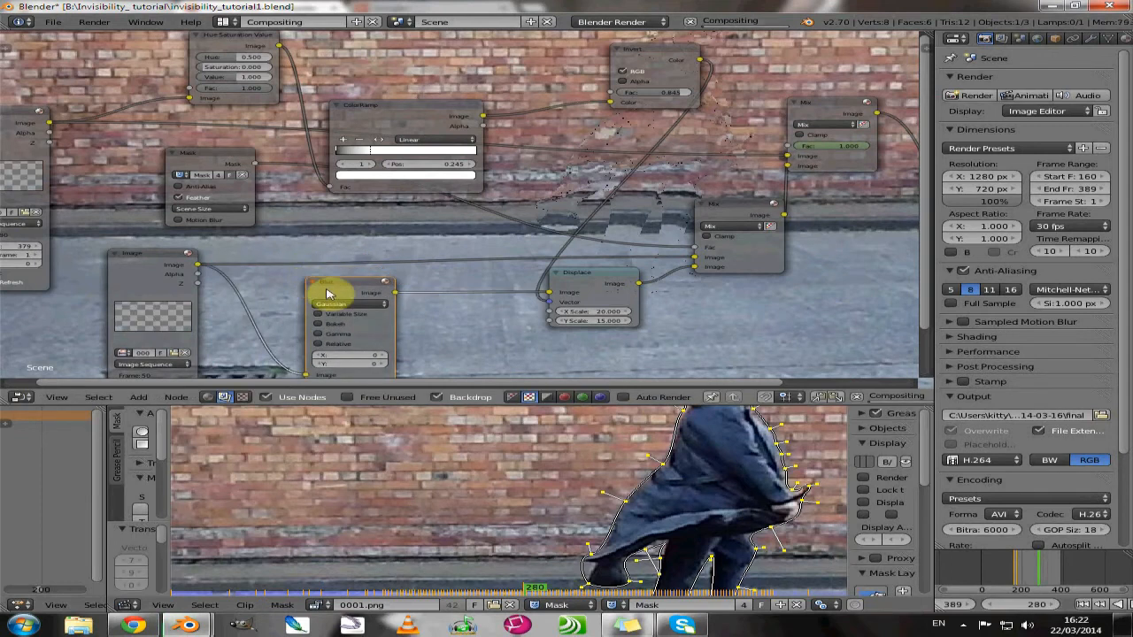
Reposition the Blur node slightly, switch it to Fast Gaussian and set its X and Y blur to 2
drag(331, 288, 344, 280)
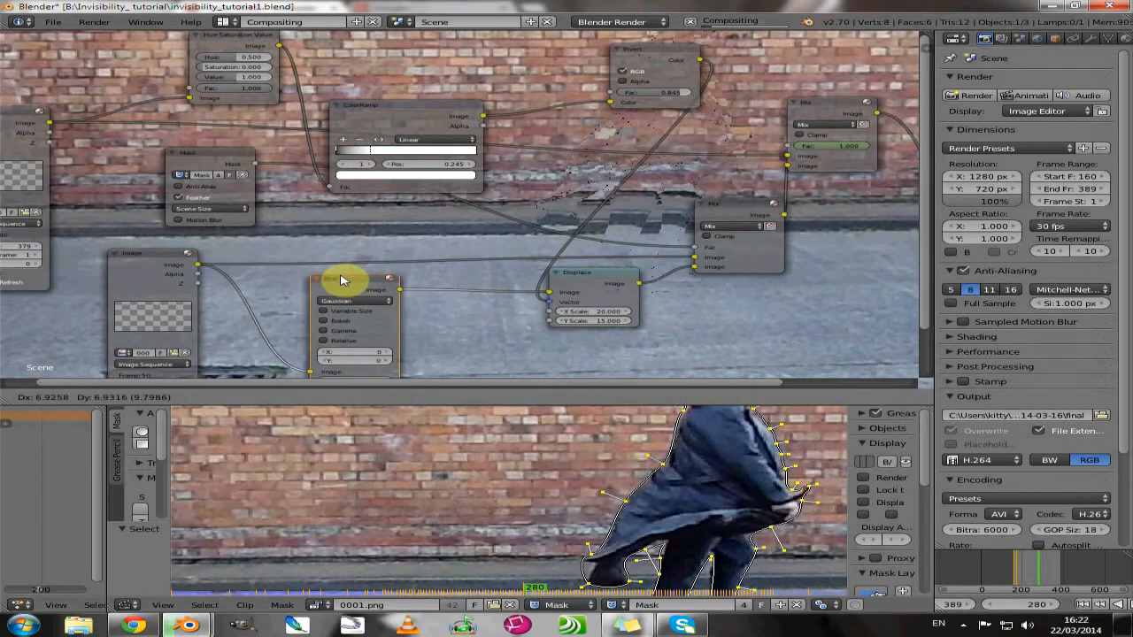
click(343, 280)
click(353, 301)
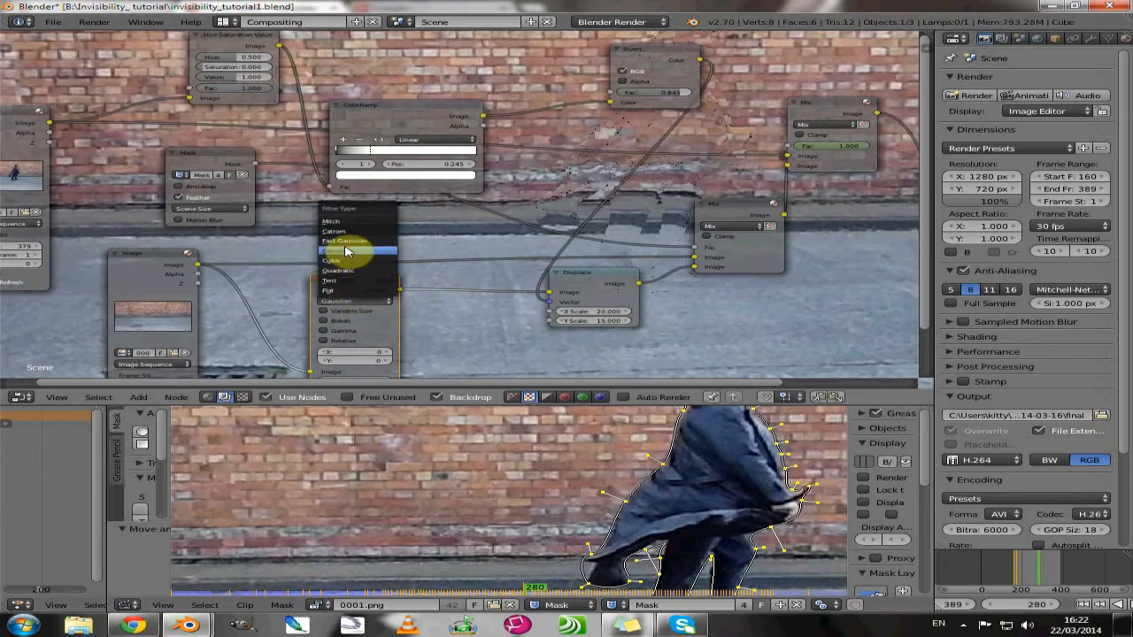
click(345, 246)
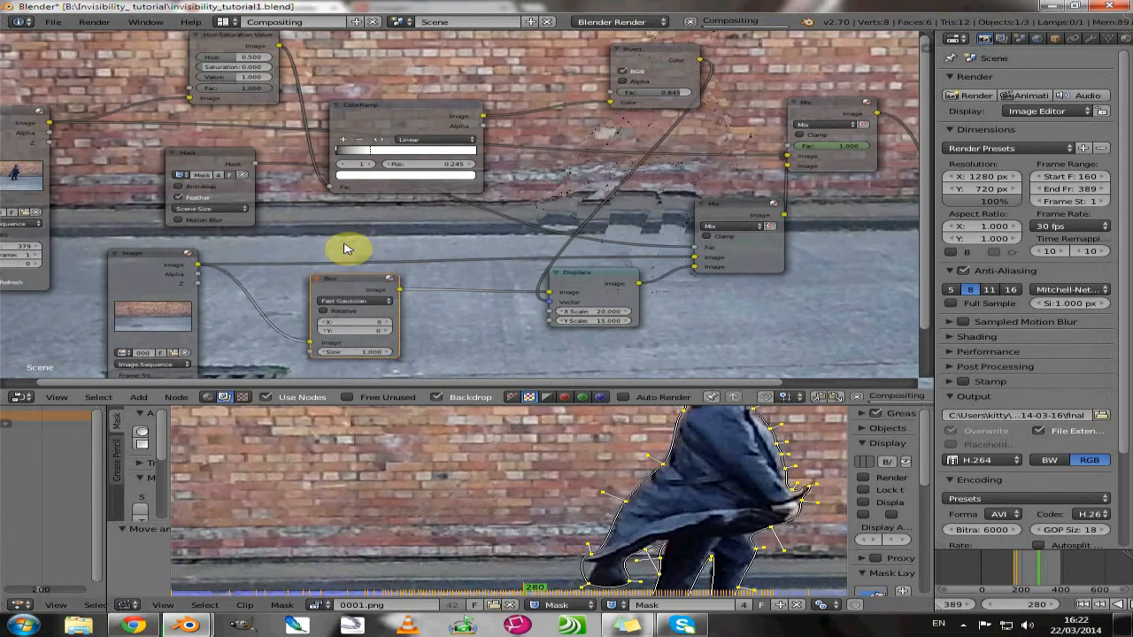
click(387, 326)
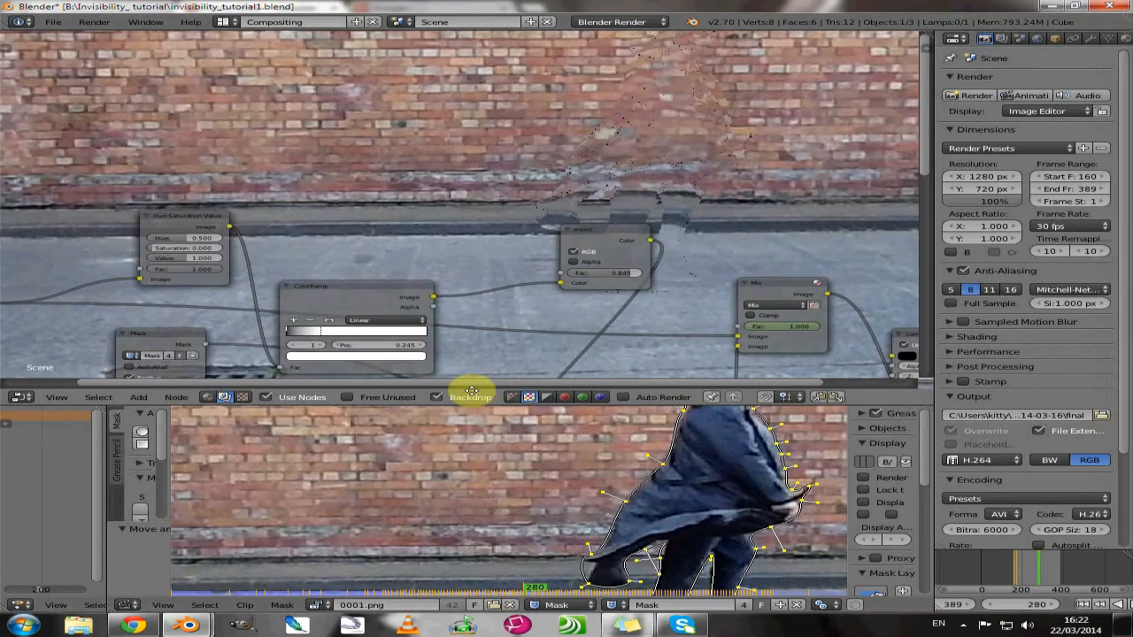
Examine the blurred distortion around the walking actor in the backdrop and review the whole node layout
scroll(700, 149, up, 3)
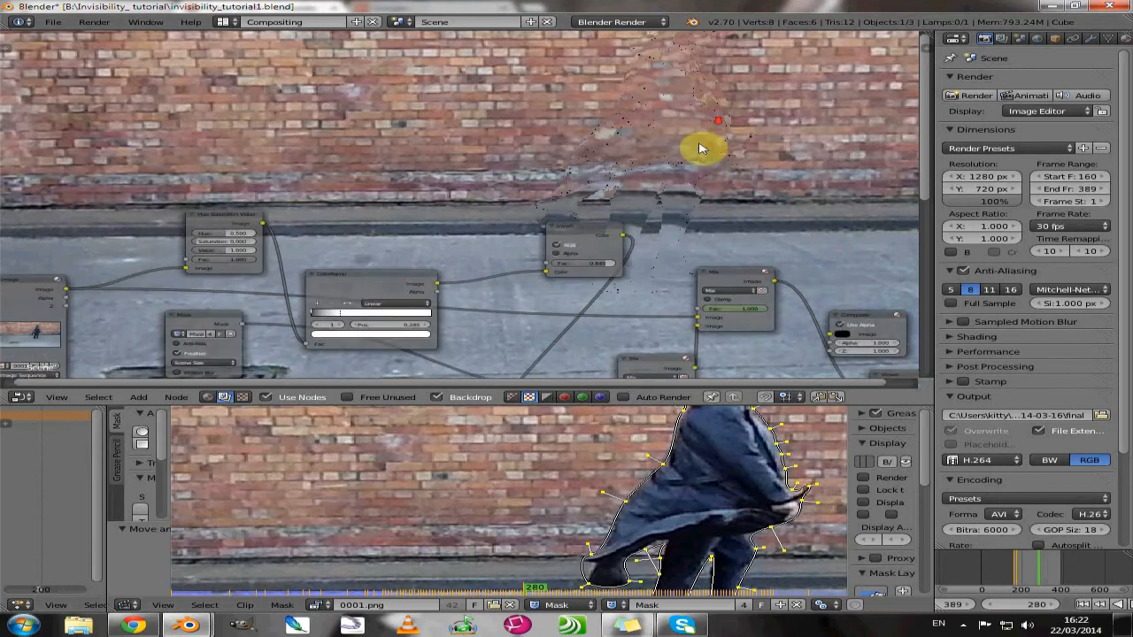
scroll(699, 149, up, 2)
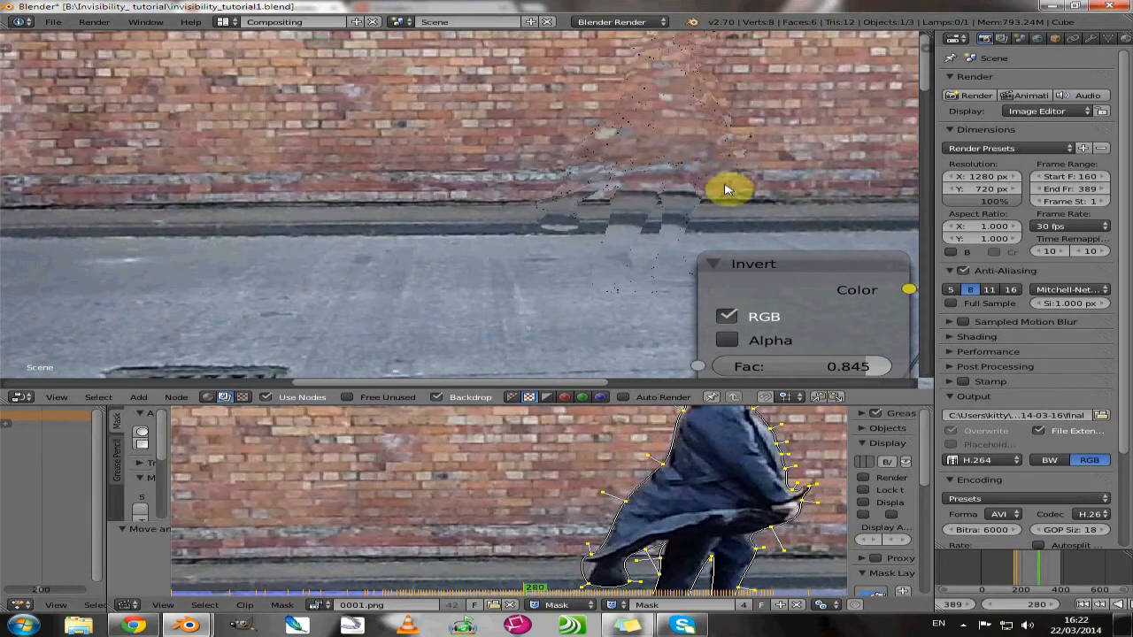
scroll(638, 196, down, 3)
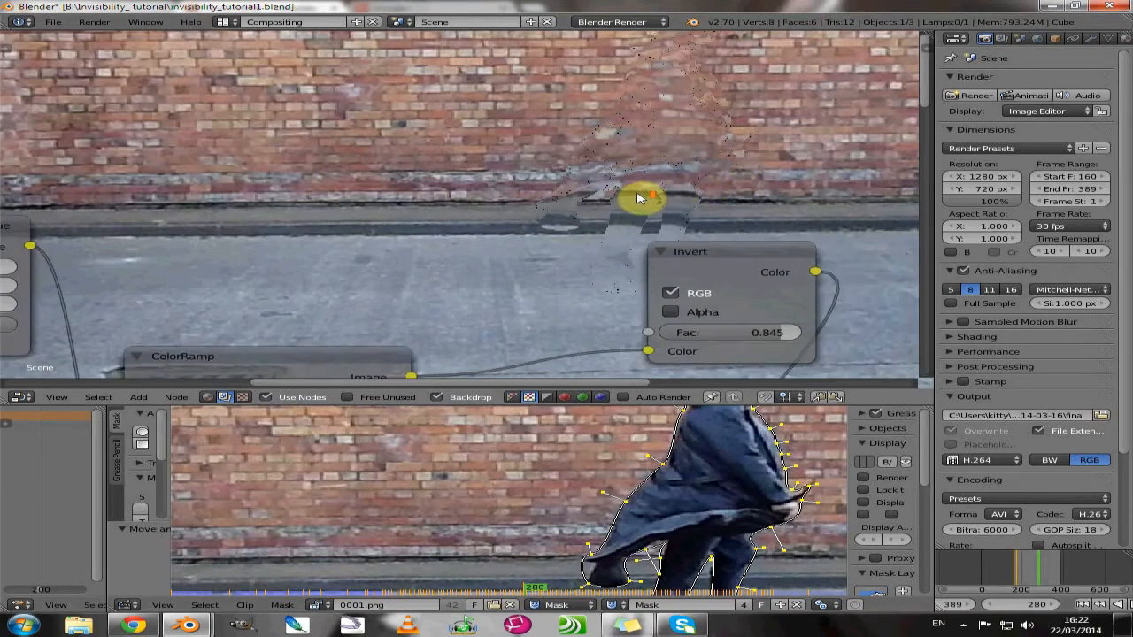
middle_drag(479, 266, 464, 117)
scroll(551, 268, down, 5)
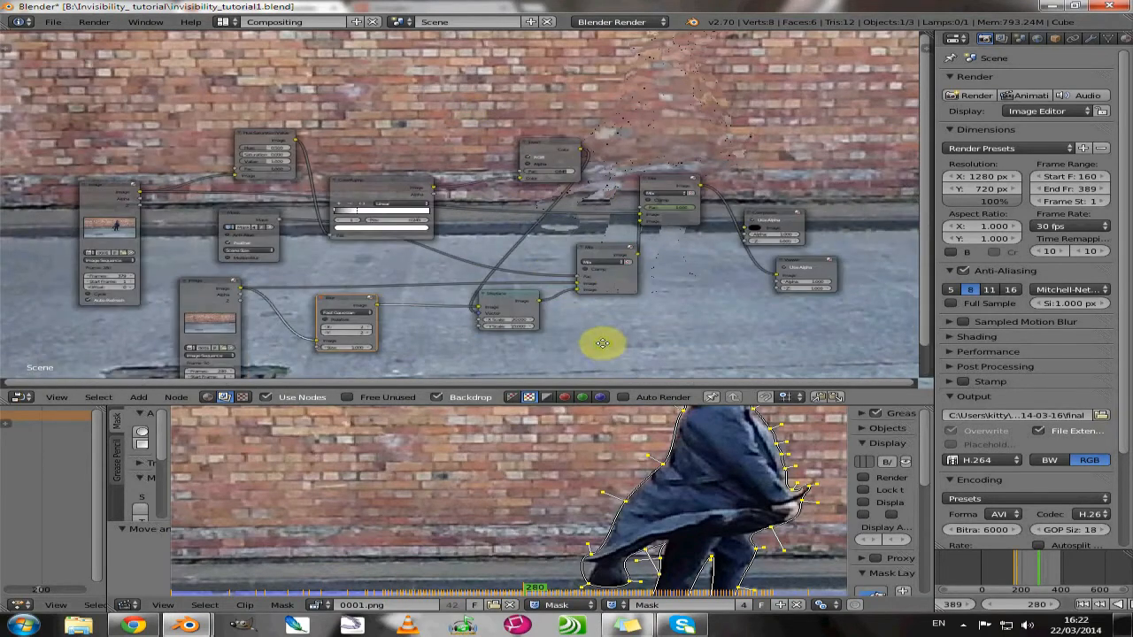
middle_drag(599, 342, 595, 304)
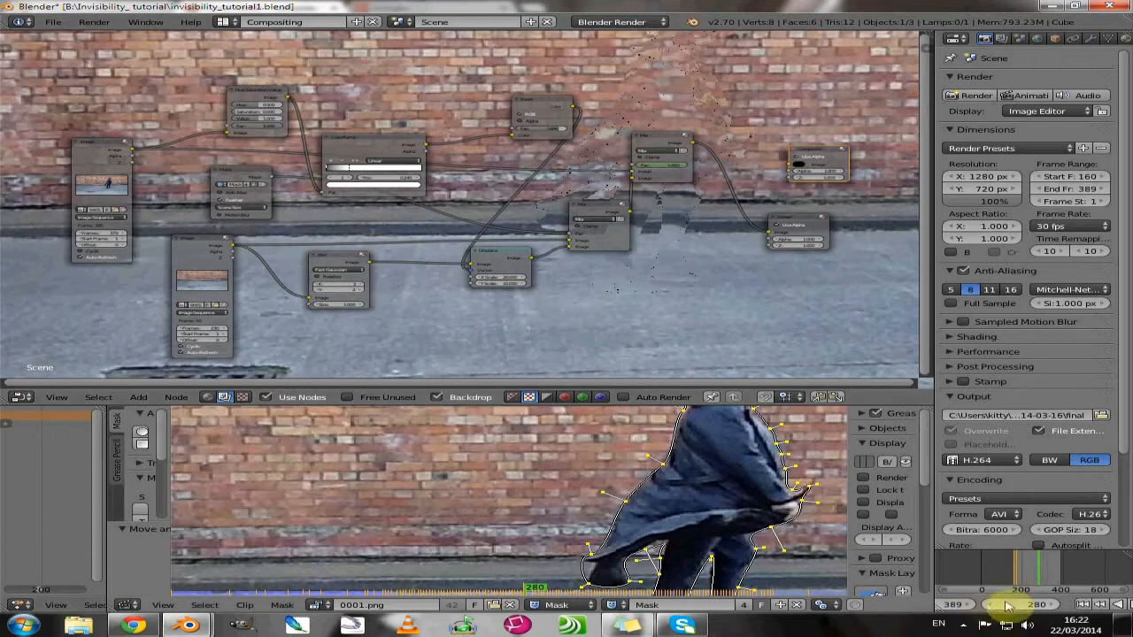
Go to frame 173 and keyframe the Displace node's X Scale at 20 and Y Scale at 15
click(1011, 567)
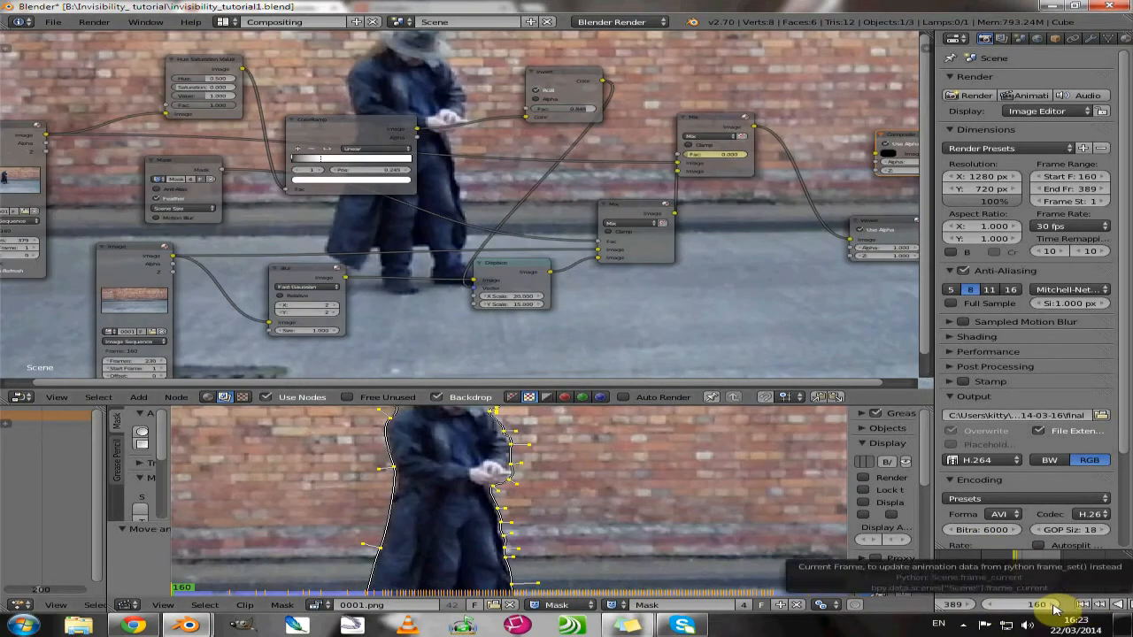
click(1053, 604)
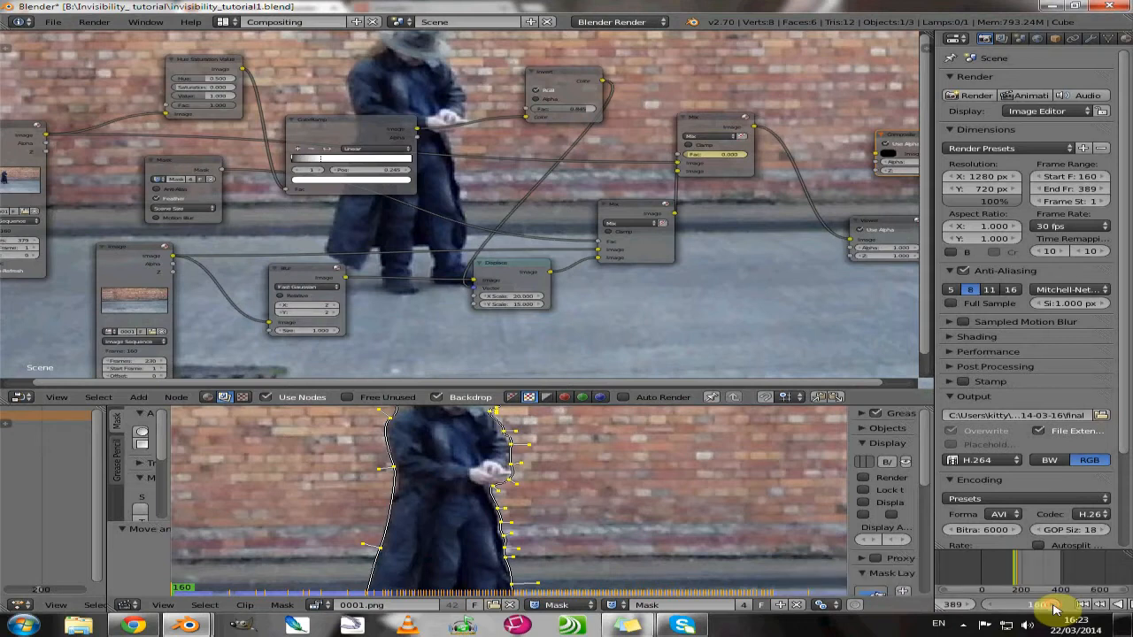
click(1053, 605)
click(1053, 604)
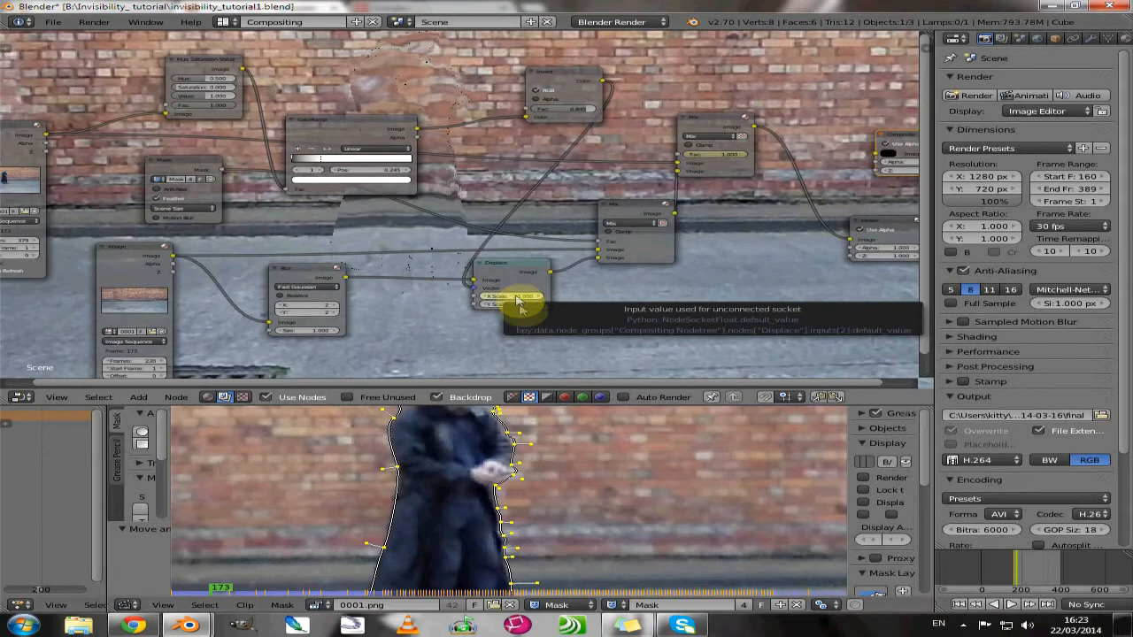
Return to frame 160 and keyframe the Displace node's X Scale and Y Scale at 0
click(975, 609)
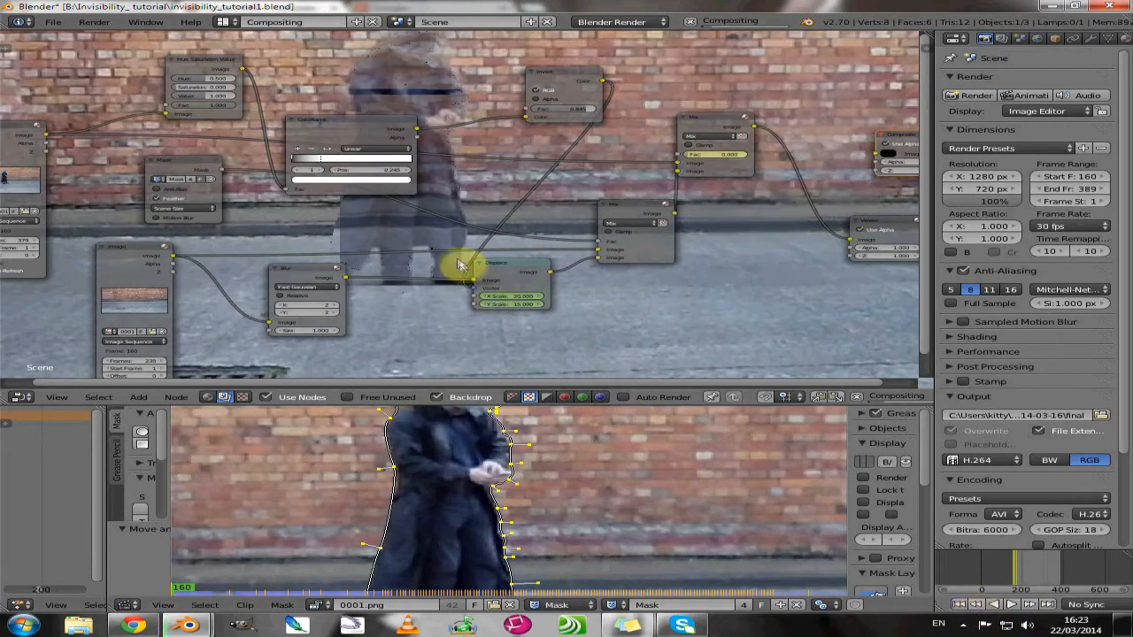
click(510, 295)
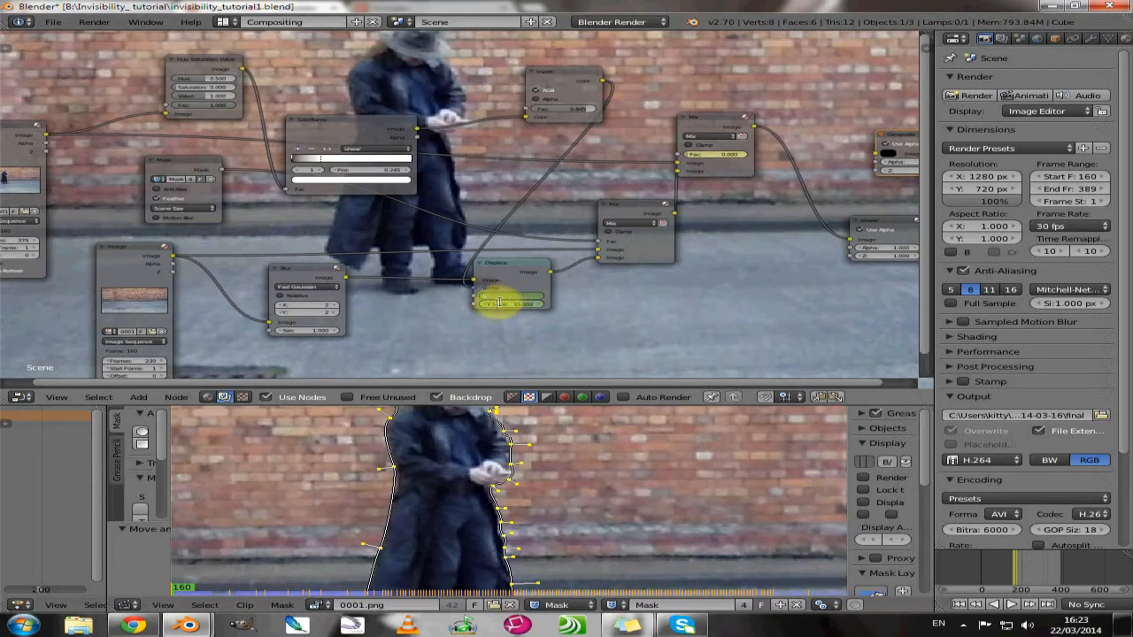
text(0)
key(Return)
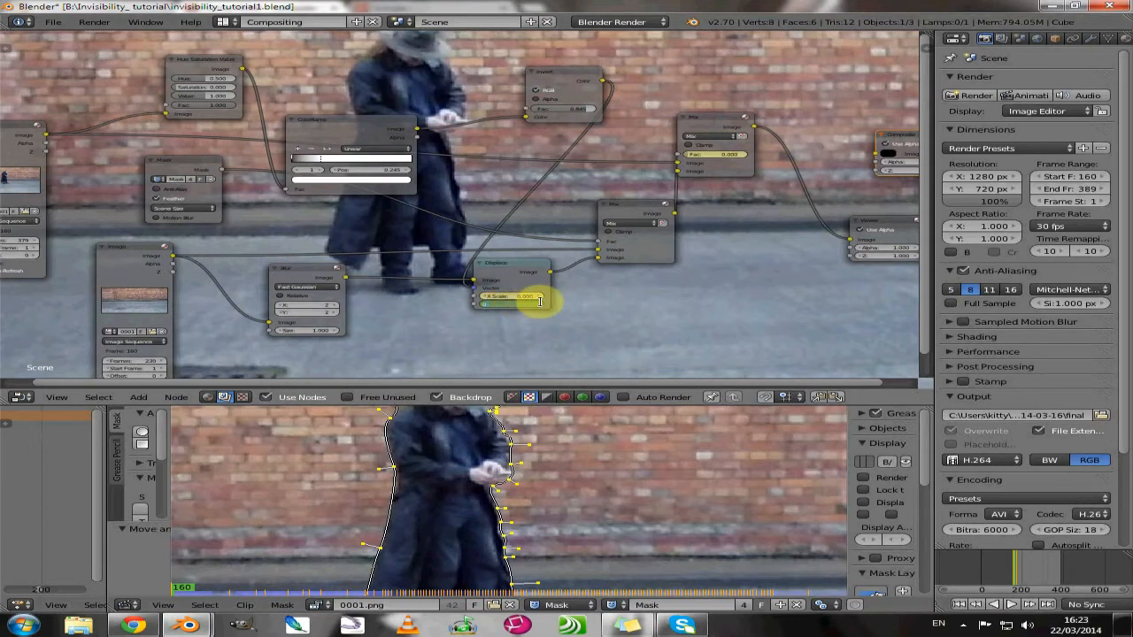
text(0)
key(Return)
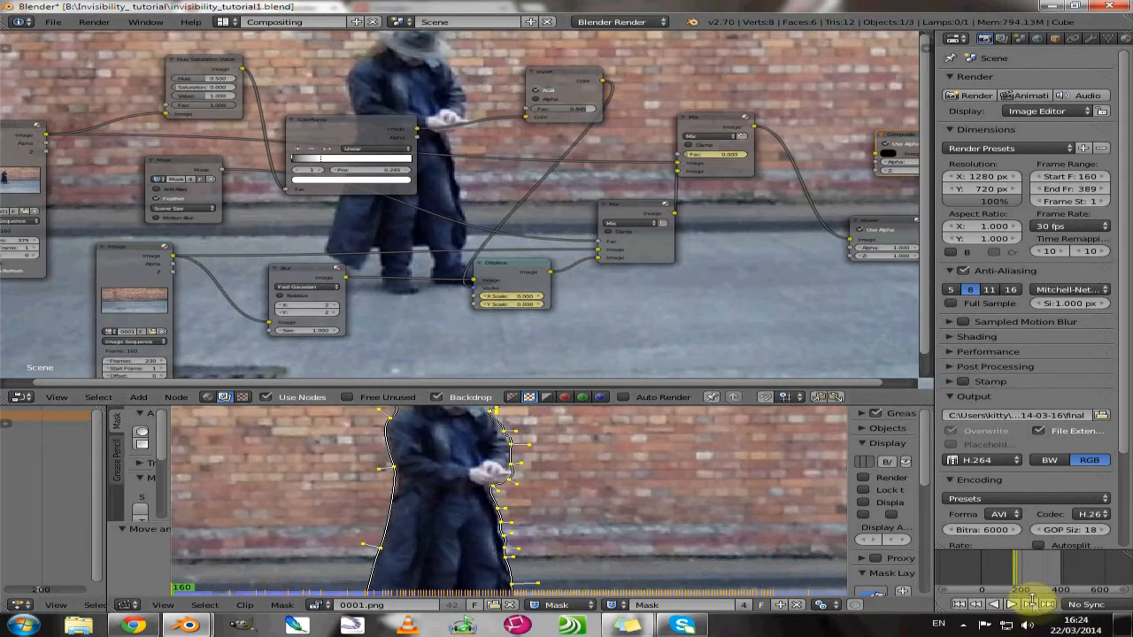
Advance frame by frame from 160 to 166 and check how the actor fades into the distortion
scroll(1005, 610, up, 3)
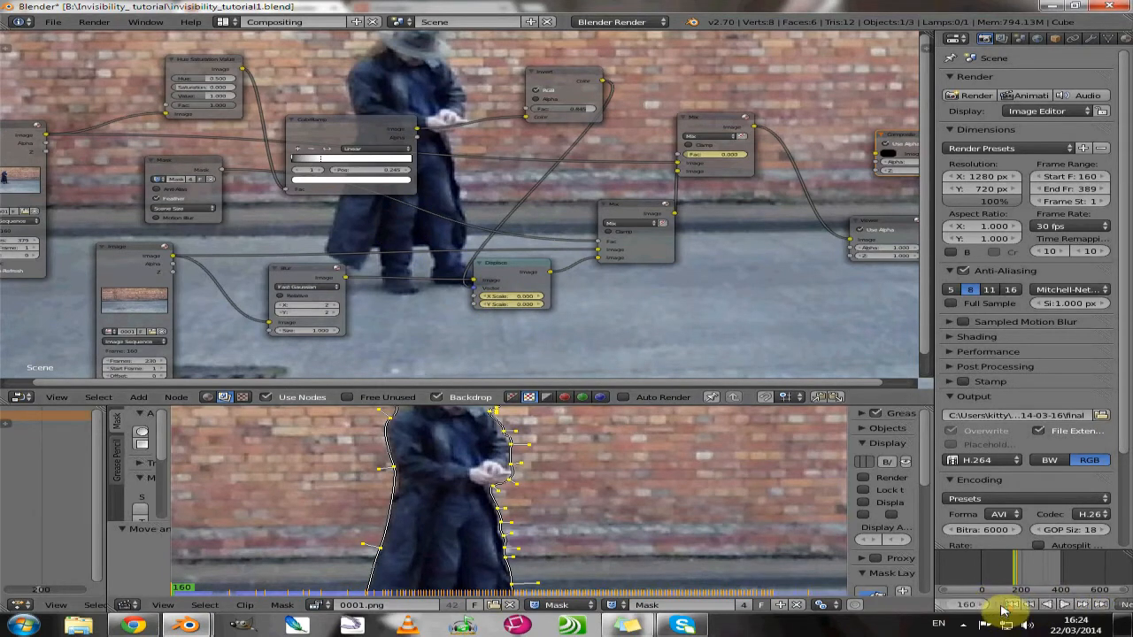
click(1037, 607)
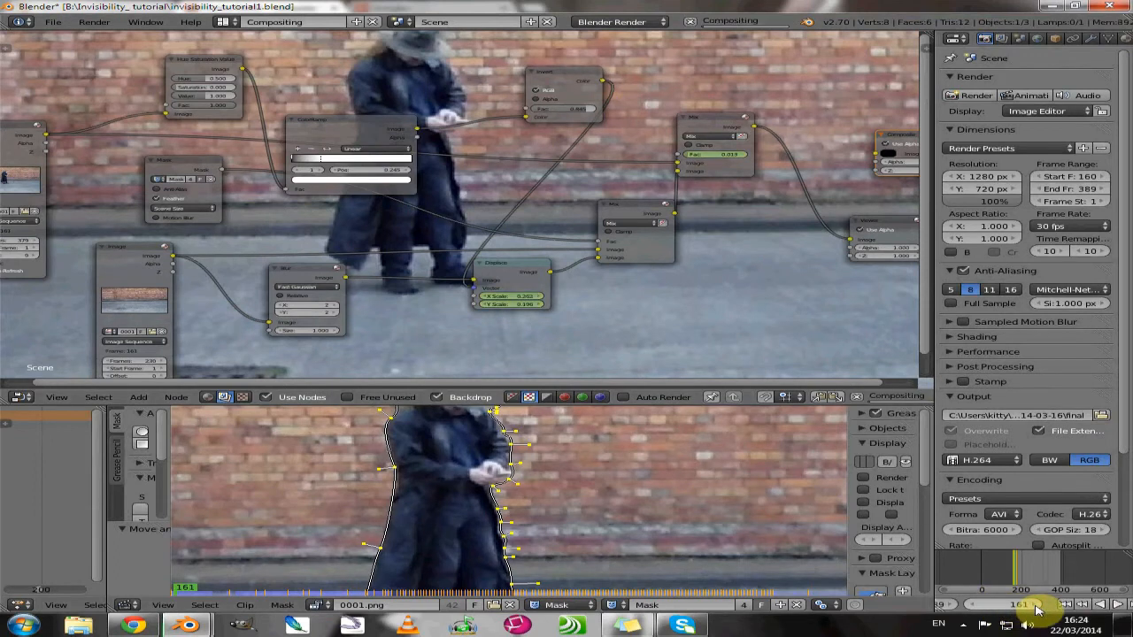
click(1037, 607)
click(1037, 607)
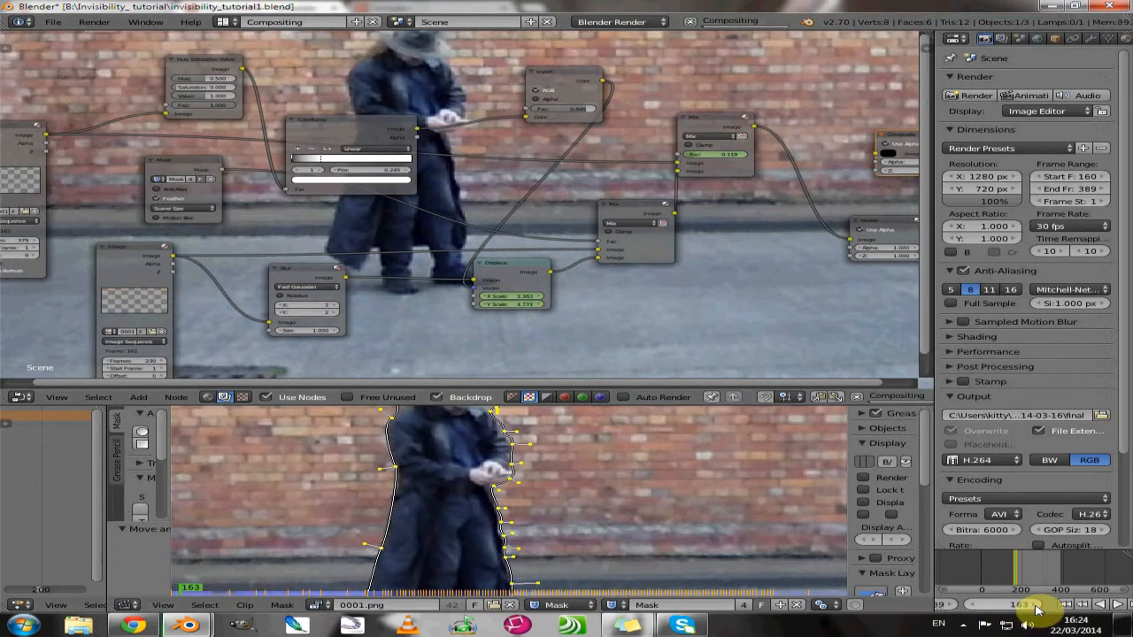
click(1037, 607)
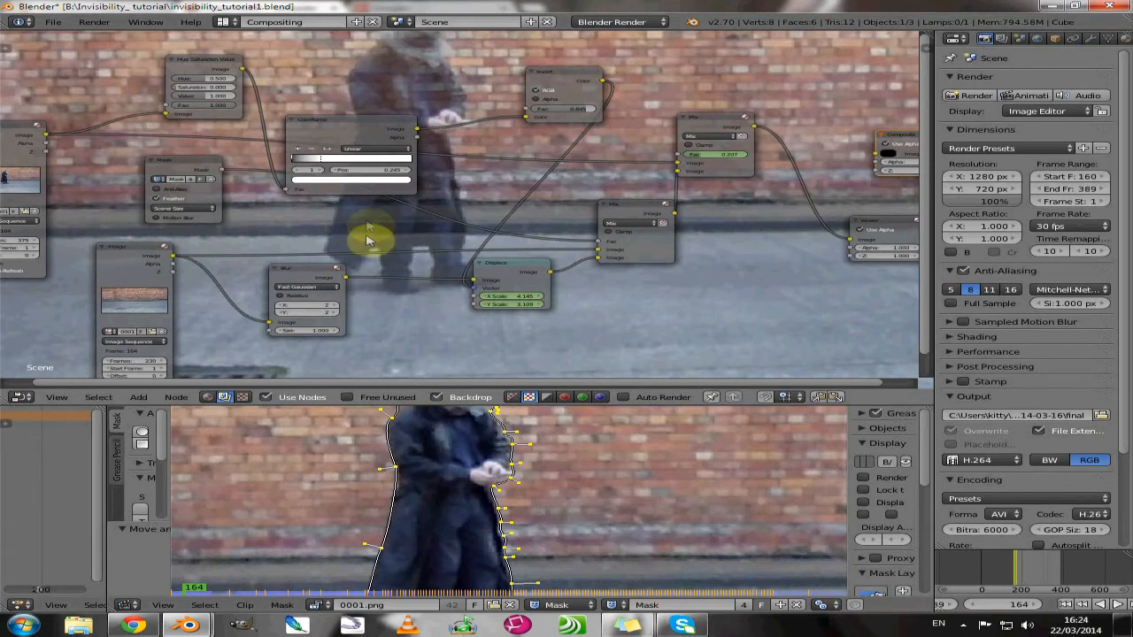
click(1040, 609)
click(1040, 609)
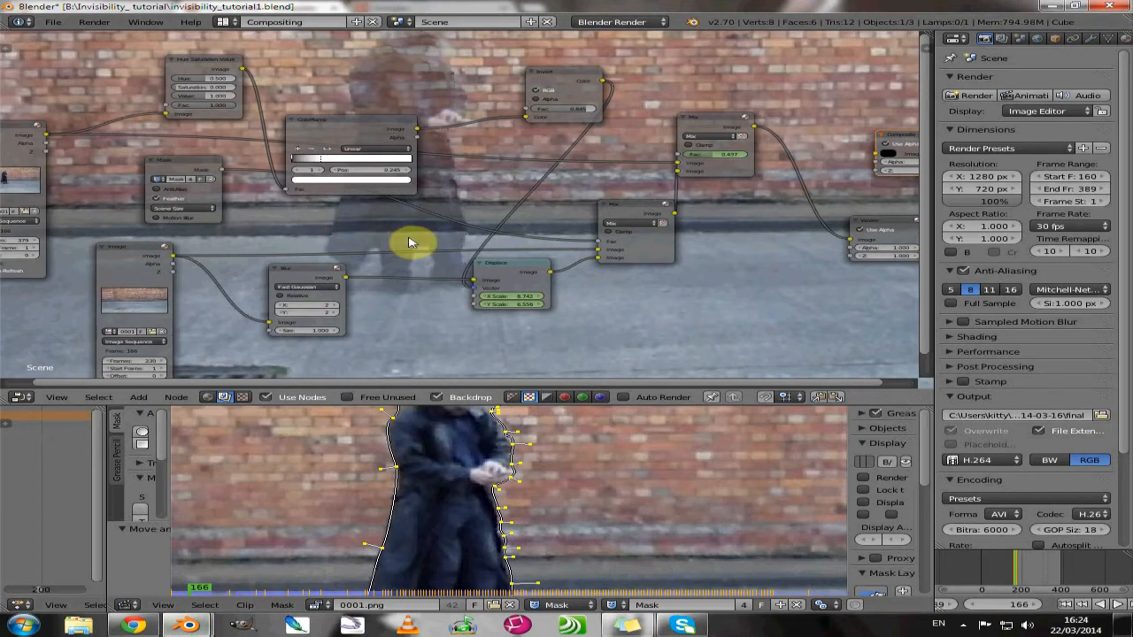
Widen the Dope Sheet and select the Displace node to show the Compositing Nodetree keyframes around frame 166
scroll(642, 355, down, 4)
scroll(641, 355, up, 3)
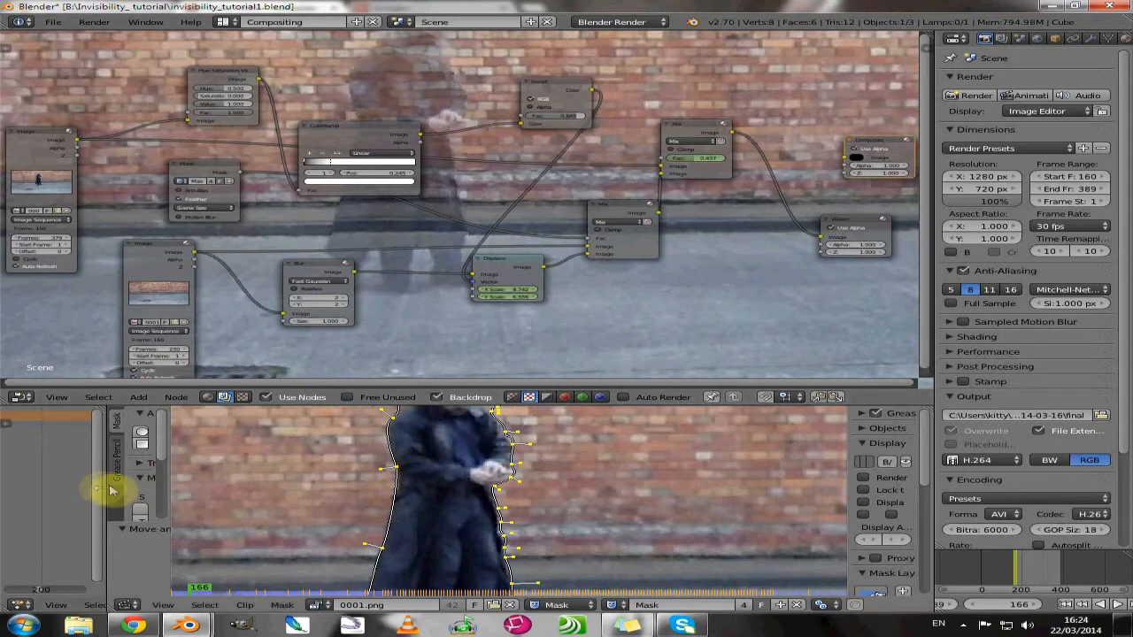
drag(105, 489, 437, 490)
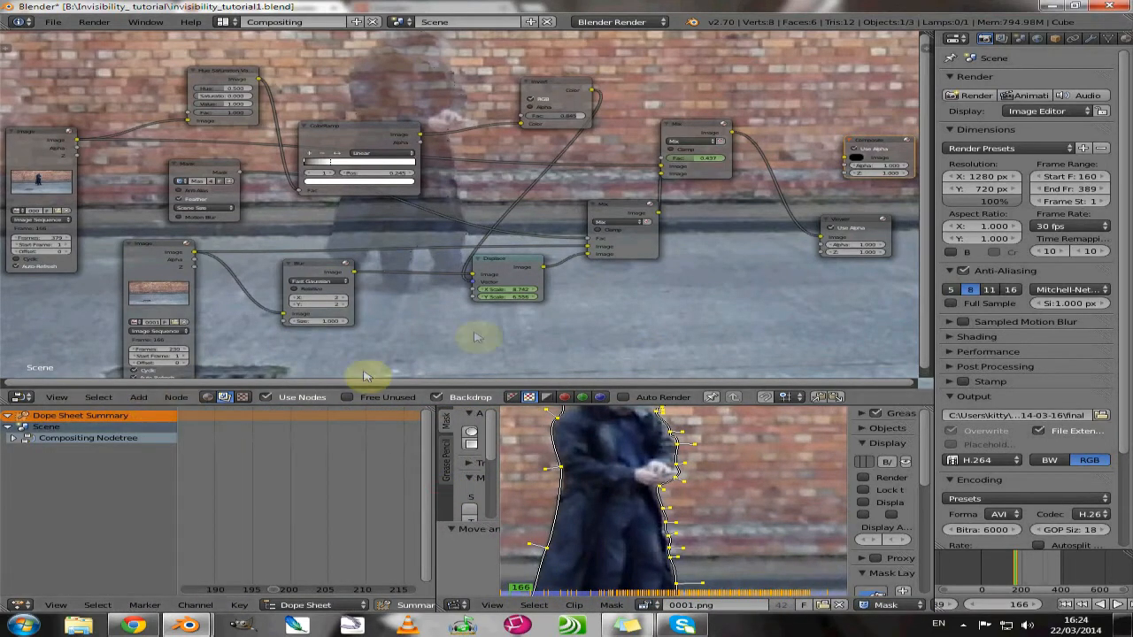
click(523, 271)
click(77, 440)
scroll(254, 478, down, 6)
scroll(254, 478, down, 4)
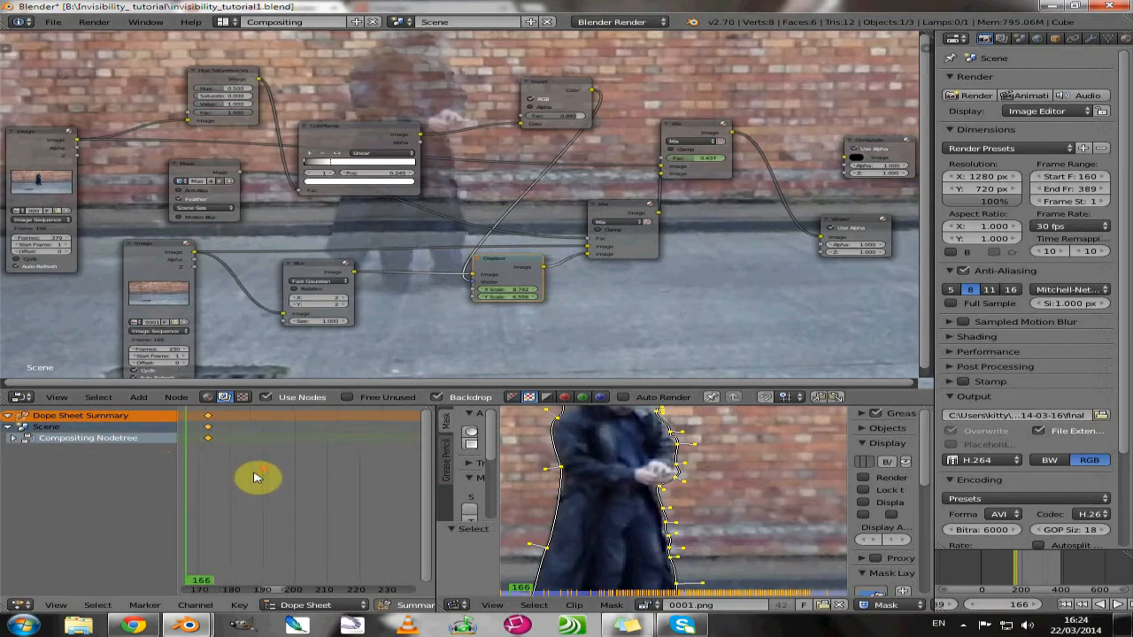
middle_drag(244, 486, 288, 481)
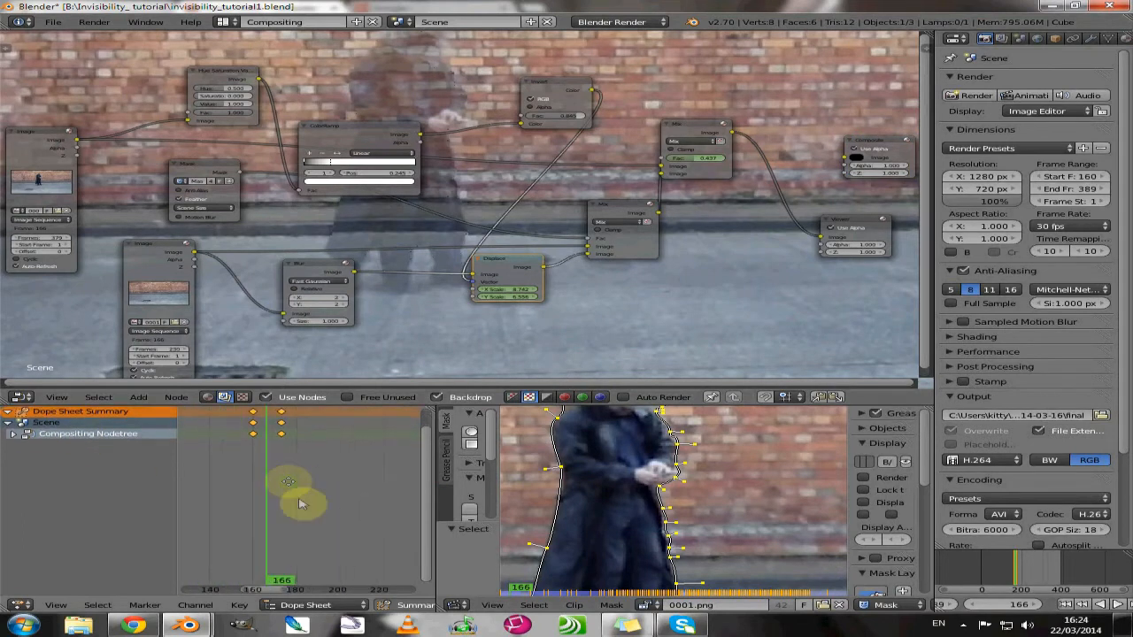
Move the Compositing Nodetree keyframes at frame 173 to frame 209 in the Dope Sheet, and scrub back to frame 207
mouse_move(281, 584)
mouse_down()
mouse_move(305, 584)
mouse_move(283, 588)
mouse_up()
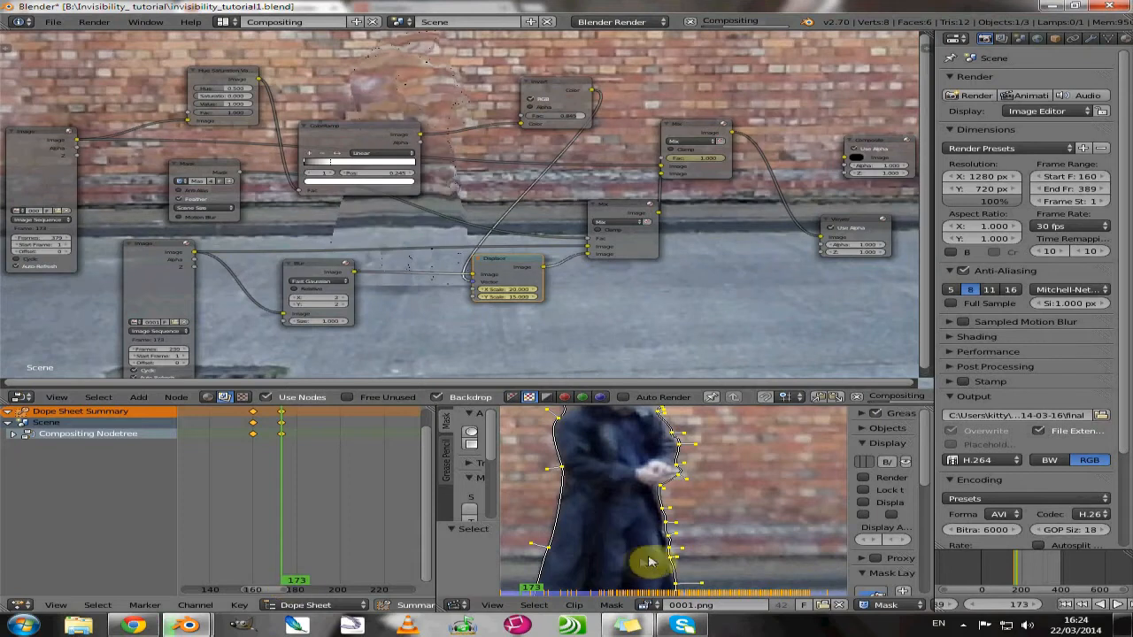
scroll(692, 508, down, 2)
scroll(692, 508, down, 1)
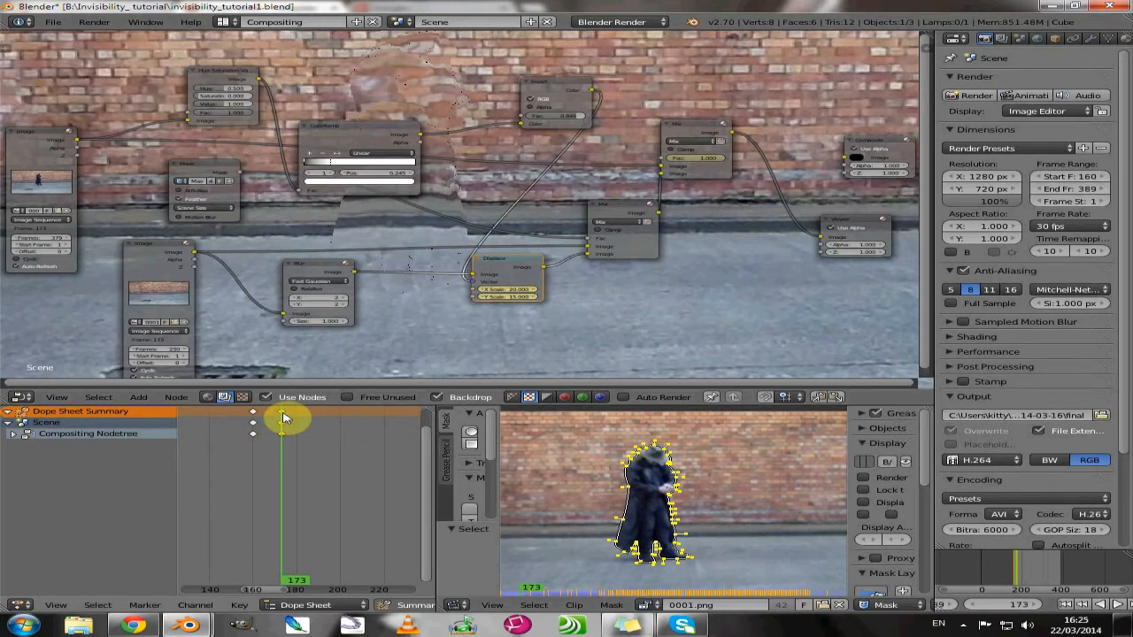
key(g)
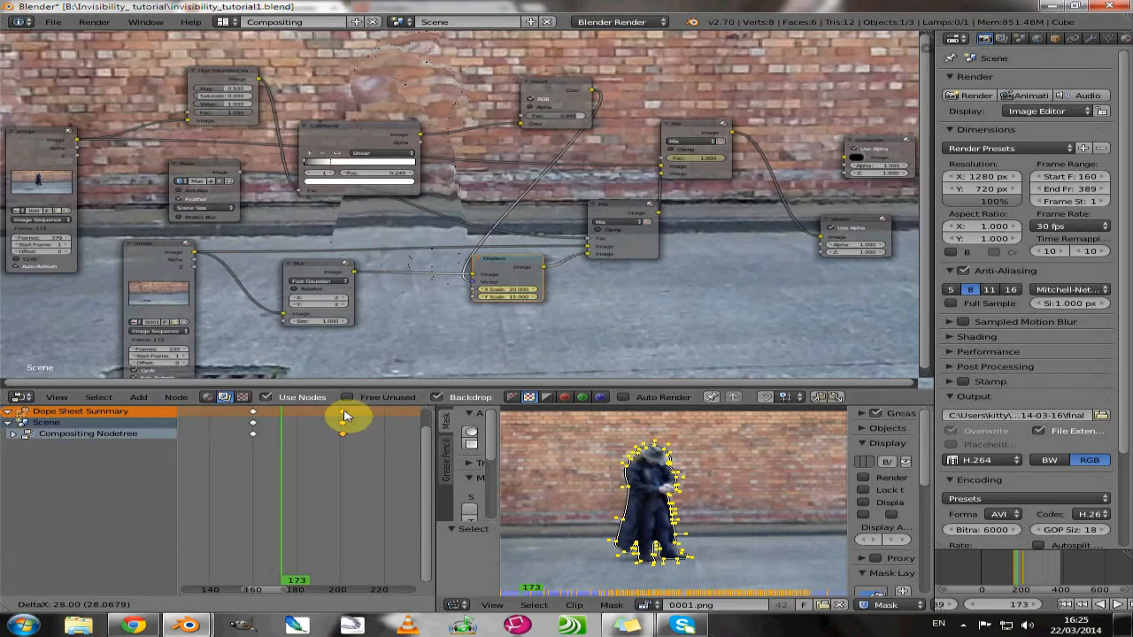
click(345, 418)
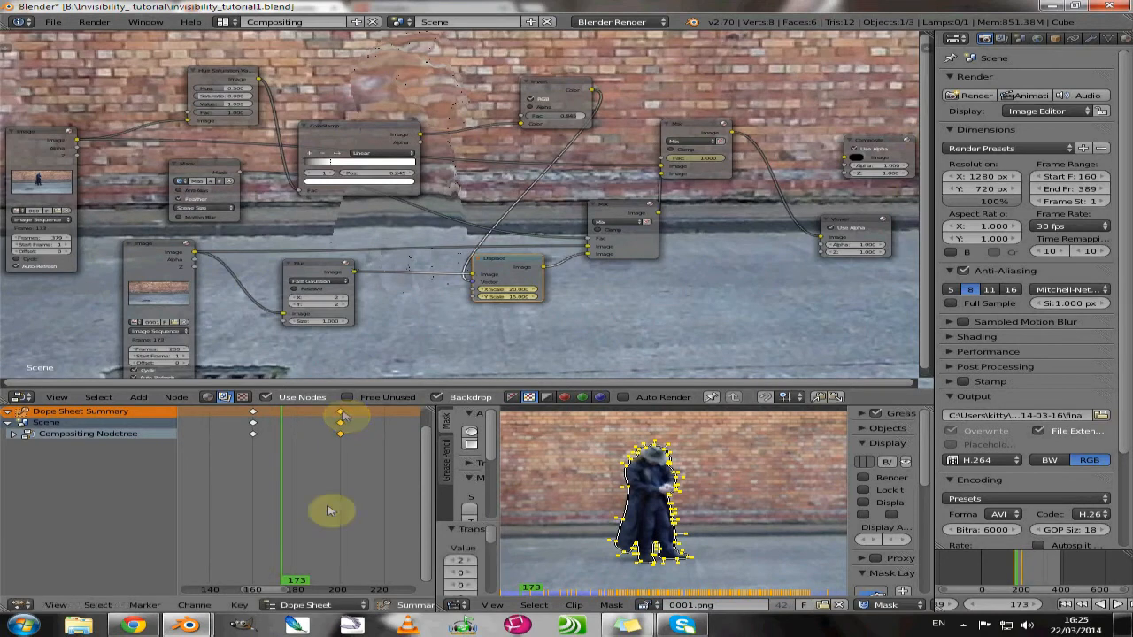
drag(307, 584, 361, 581)
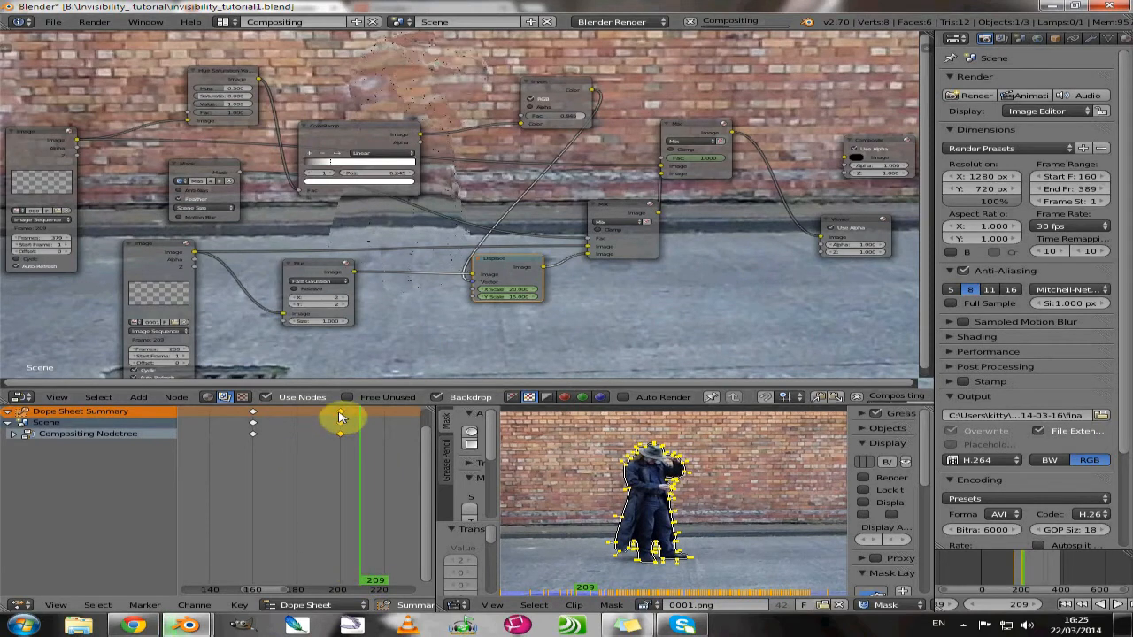
drag(341, 418, 346, 418)
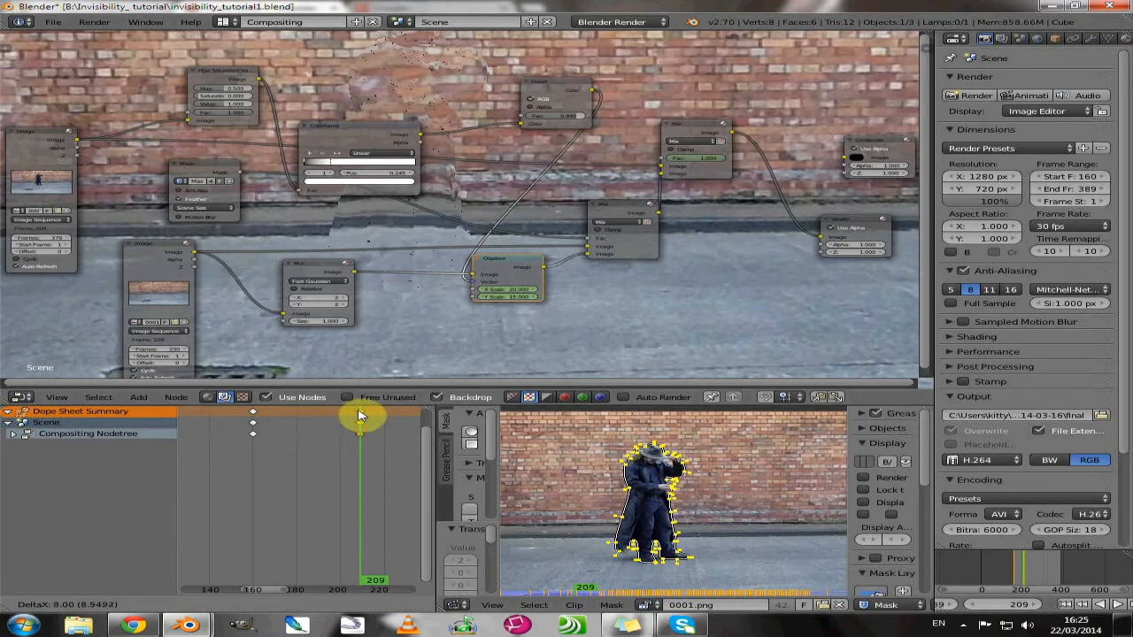
drag(359, 416, 359, 416)
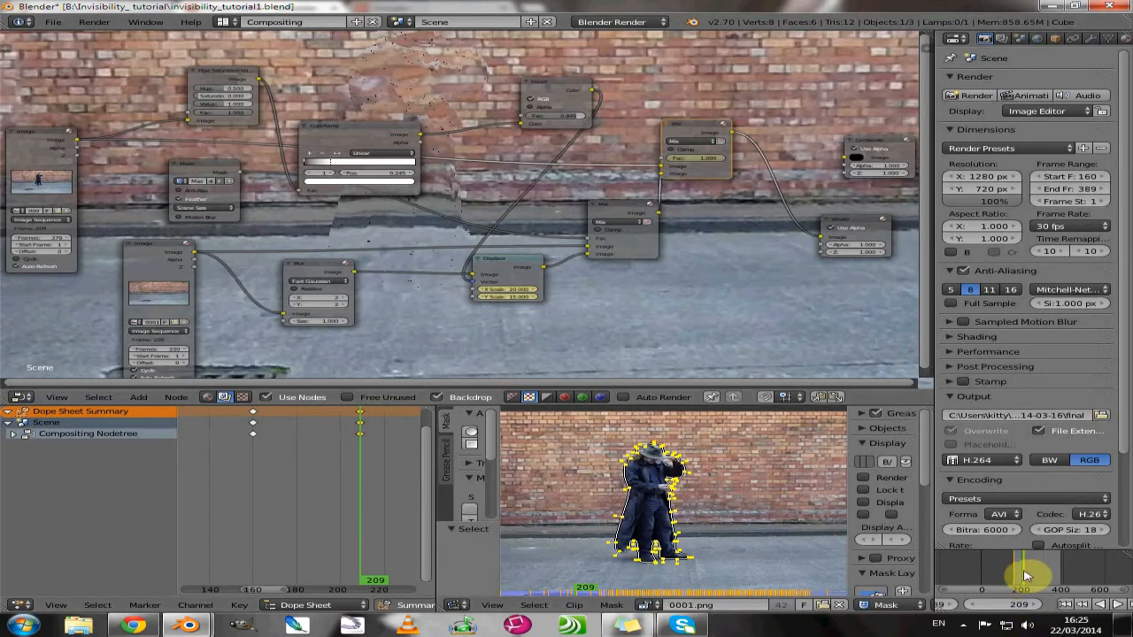
mouse_move(1023, 576)
mouse_down()
mouse_move(1012, 573)
mouse_move(1030, 568)
mouse_up()
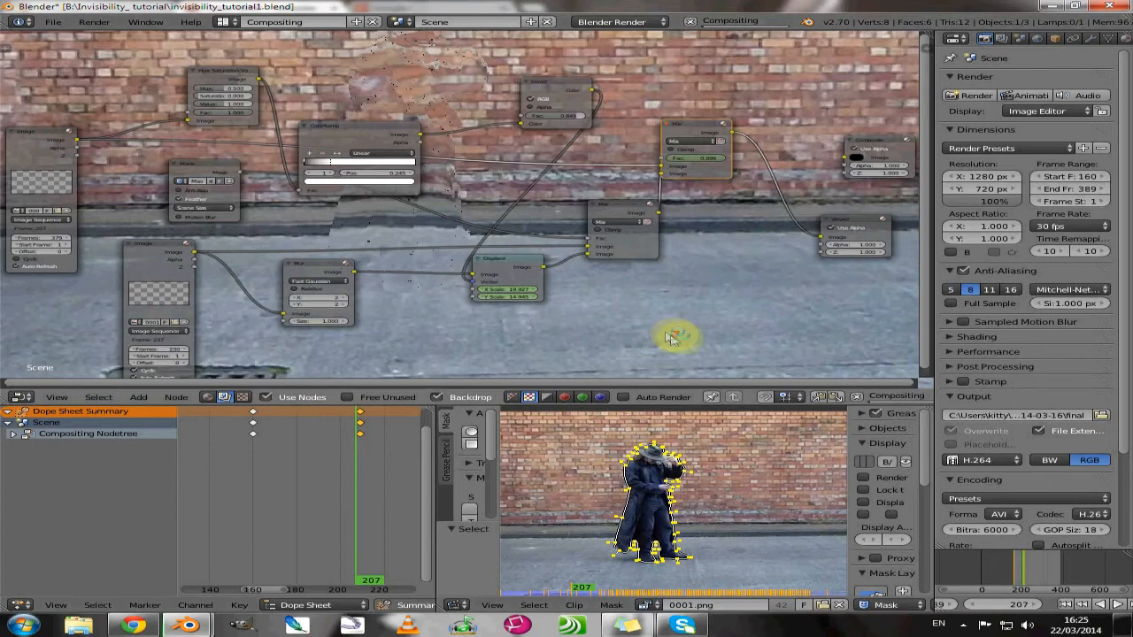
Set the render output file format to PNG
scroll(670, 338, down, 2)
click(976, 463)
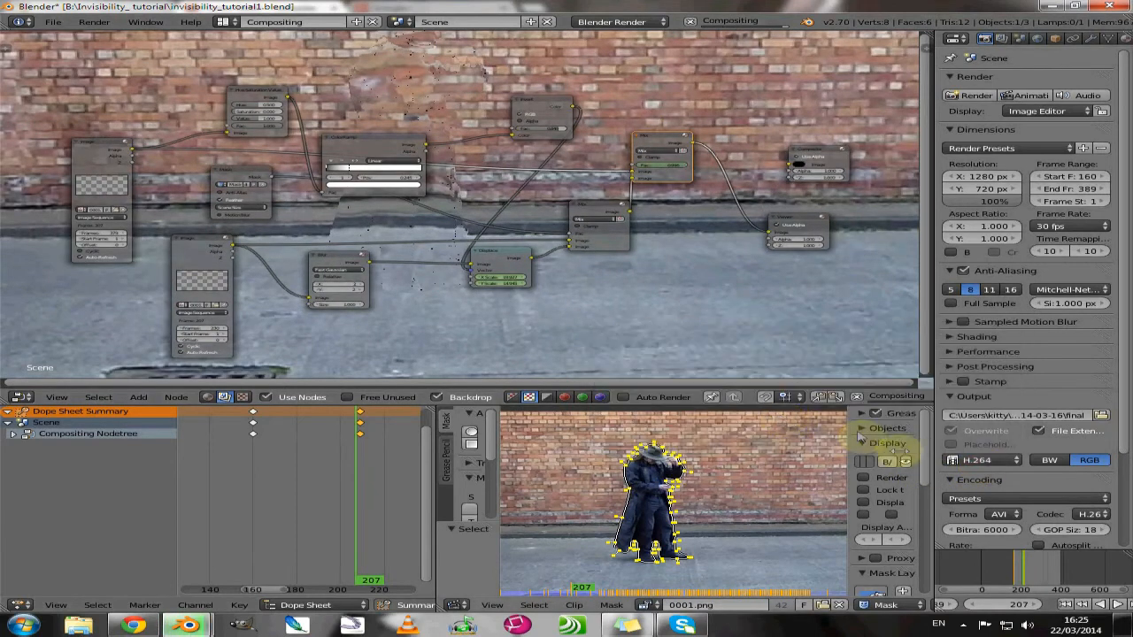
click(978, 461)
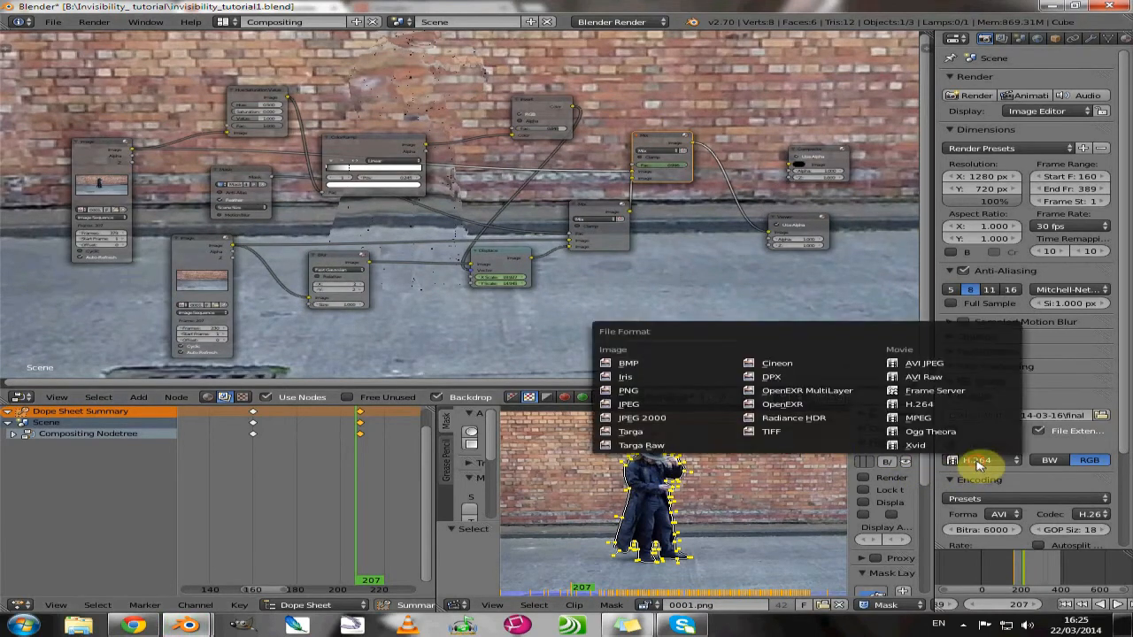
click(630, 393)
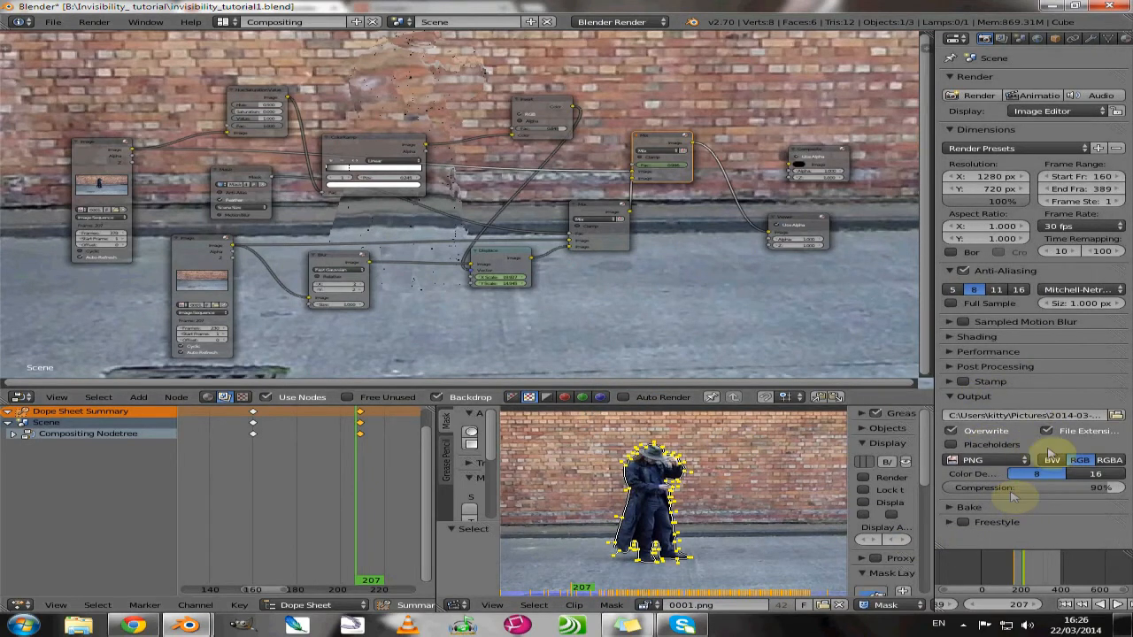
Create a folder named render2 inside 2014-03-16 and set it as the render output location
click(1117, 415)
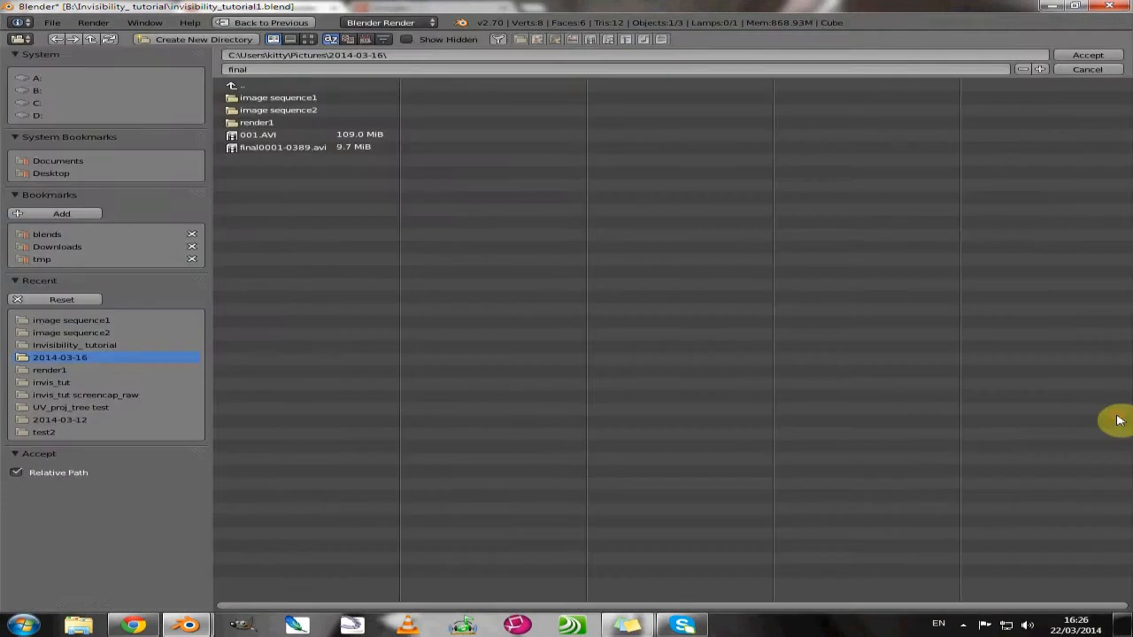
click(218, 39)
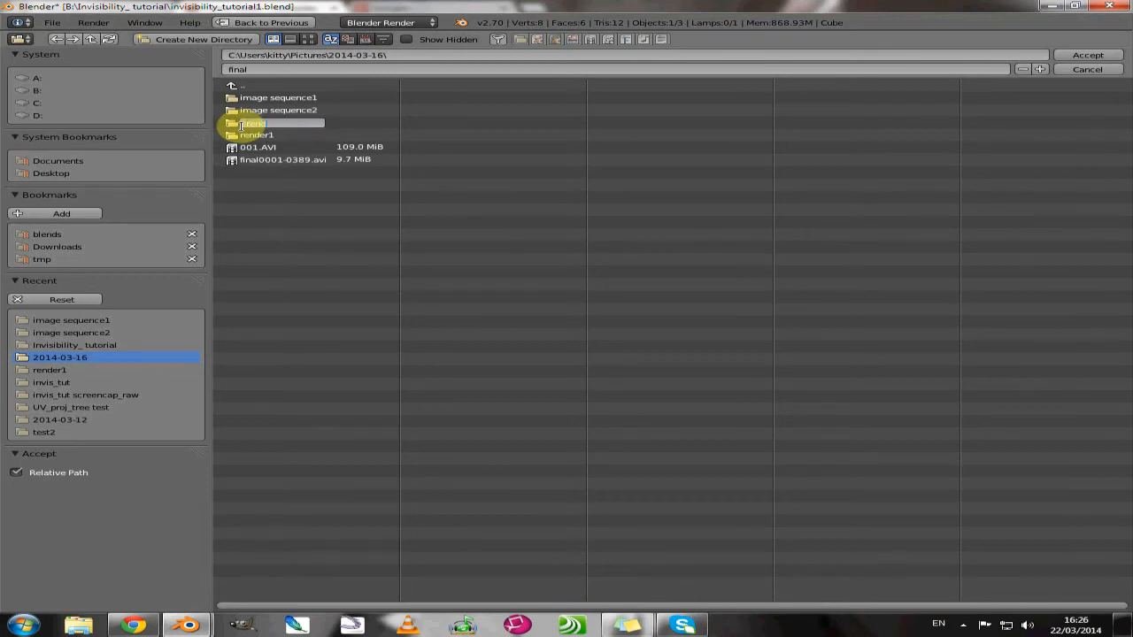
key(Return)
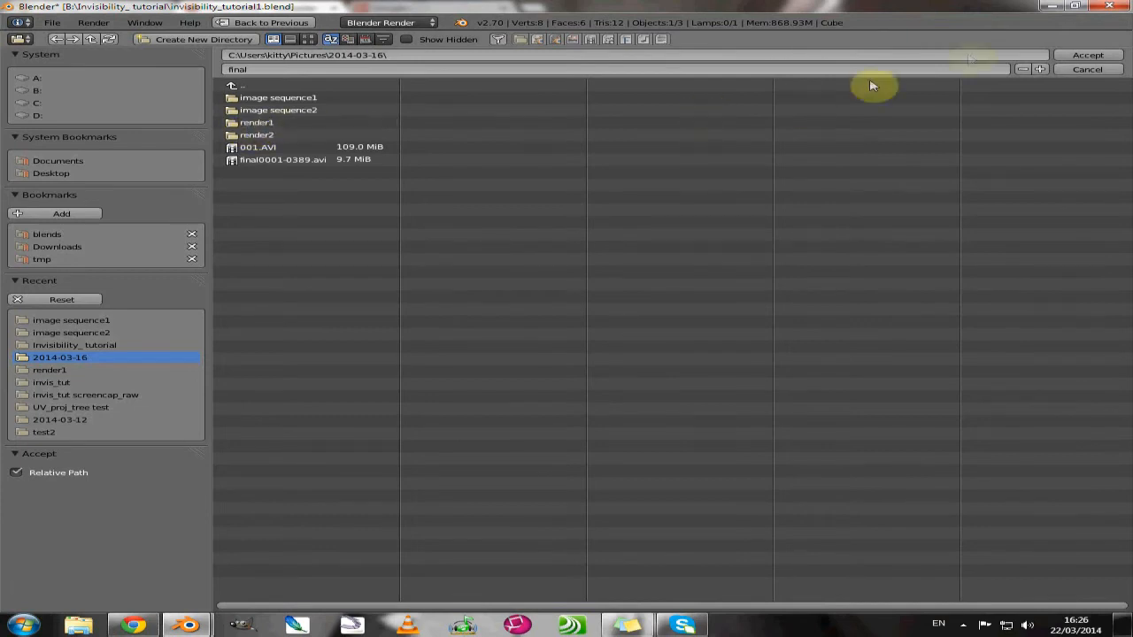
click(247, 136)
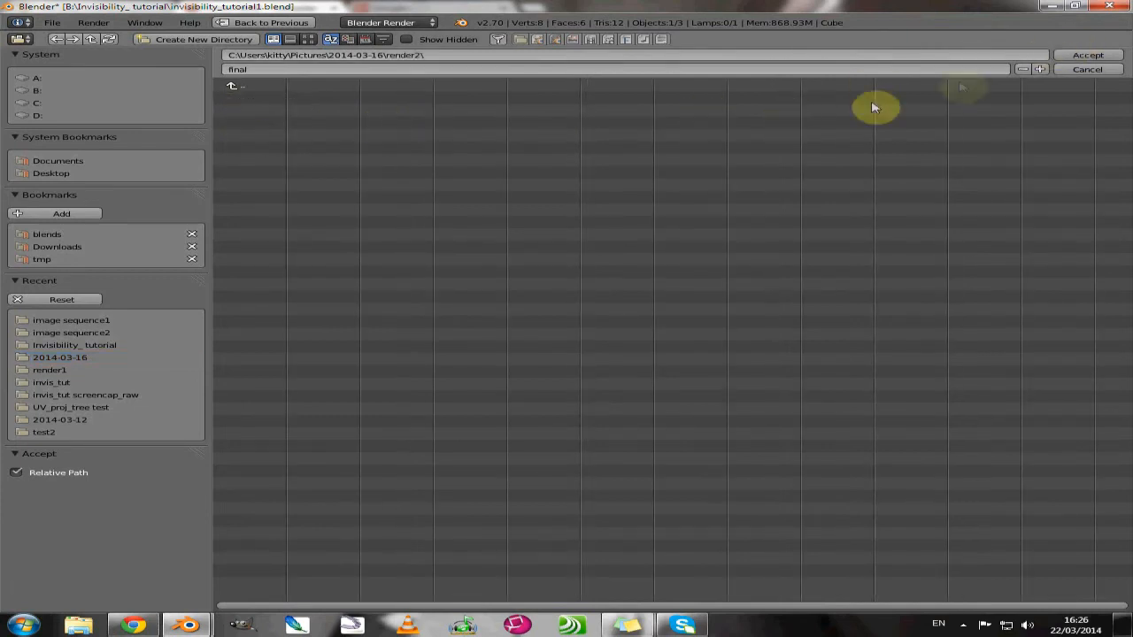
click(1075, 57)
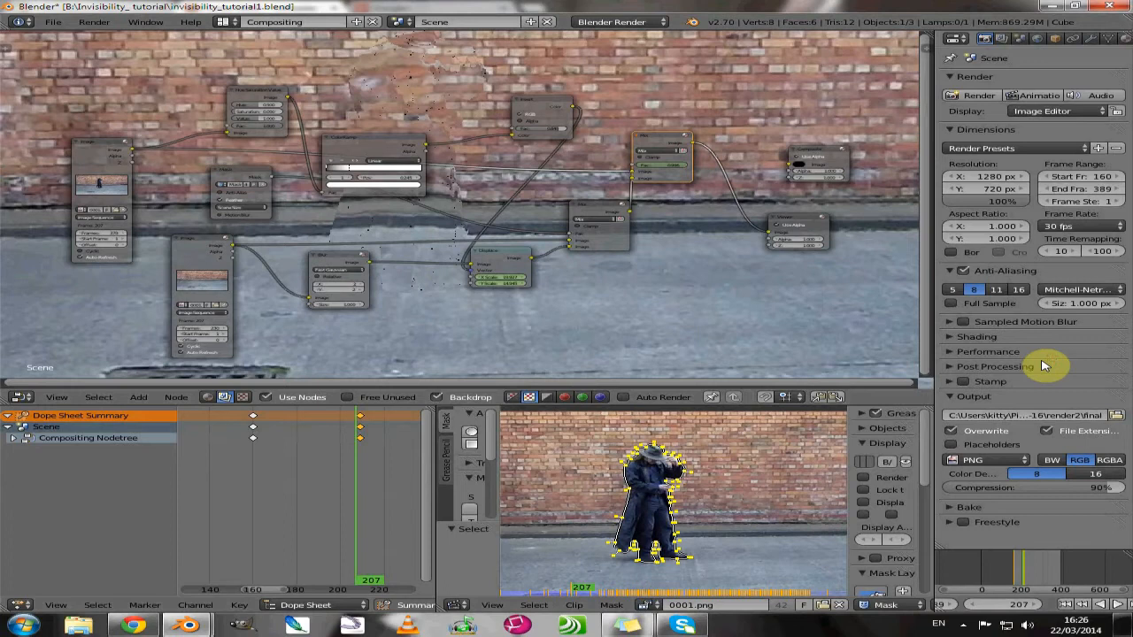
Render the full animation, play back the rendered frames, and close the playback window
click(1028, 100)
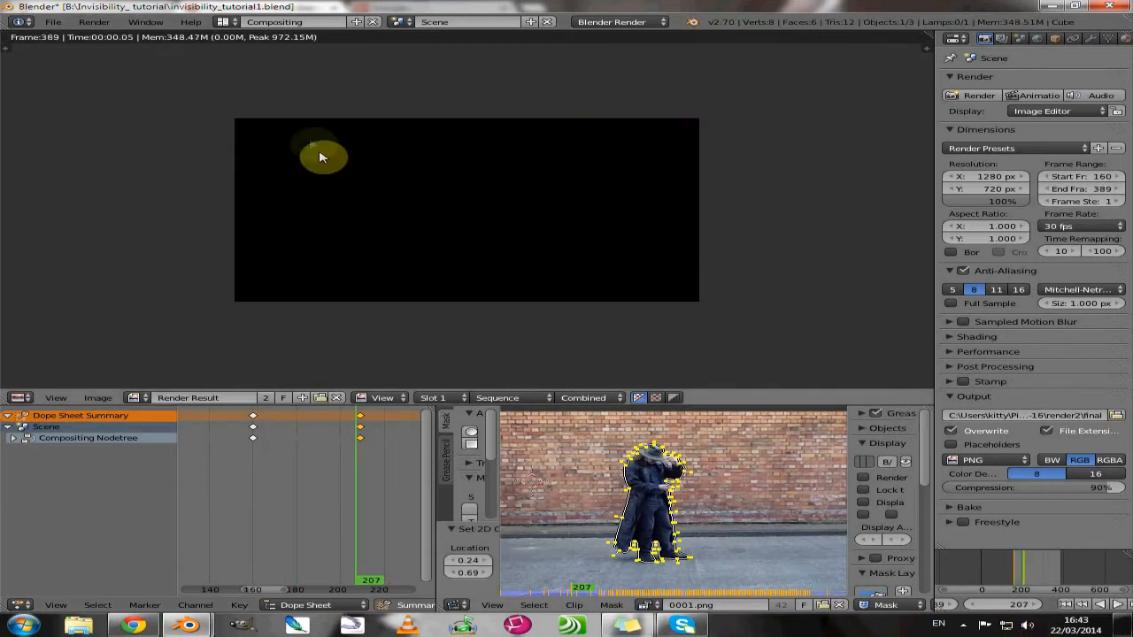
click(94, 22)
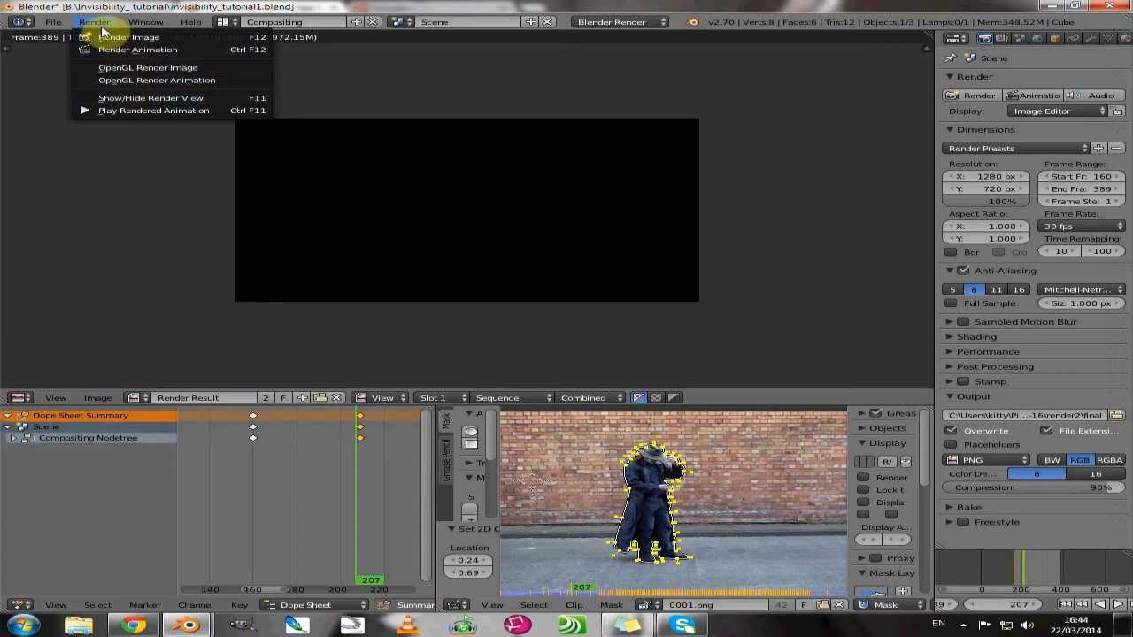
click(124, 115)
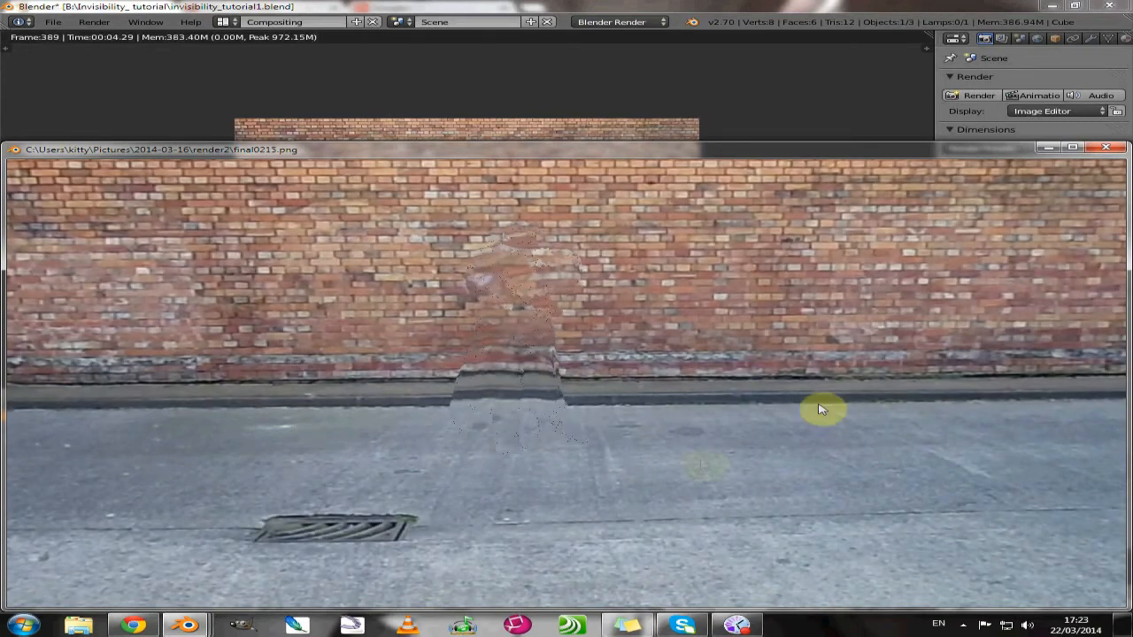
click(1105, 149)
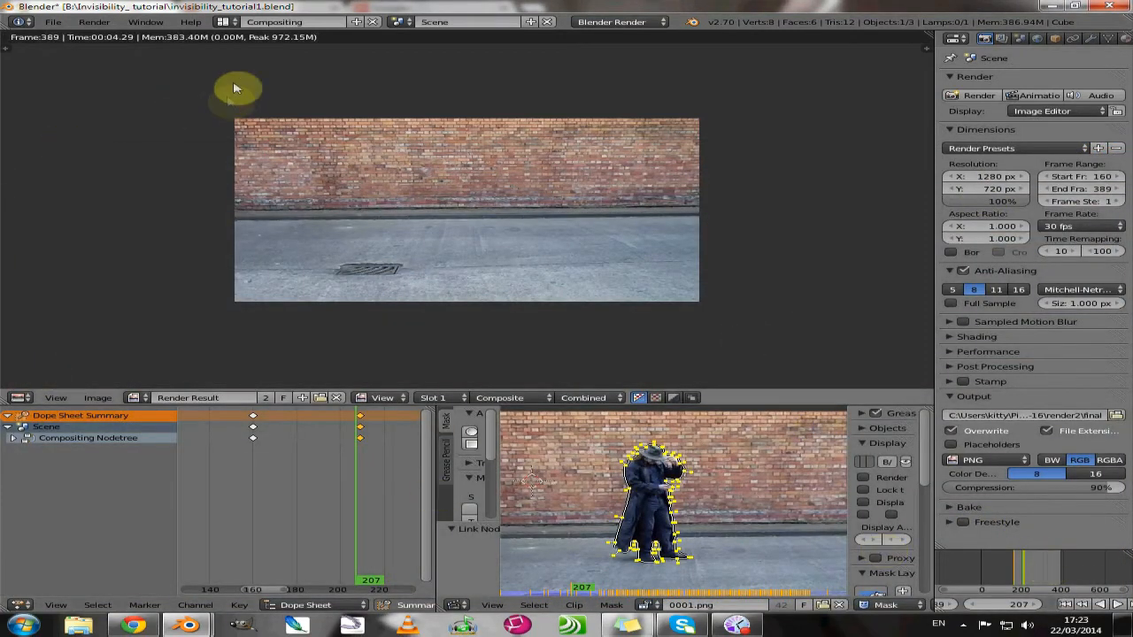
Switch to the Video Editing layout and add all PNG frames from the render2 folder as an image strip
click(223, 22)
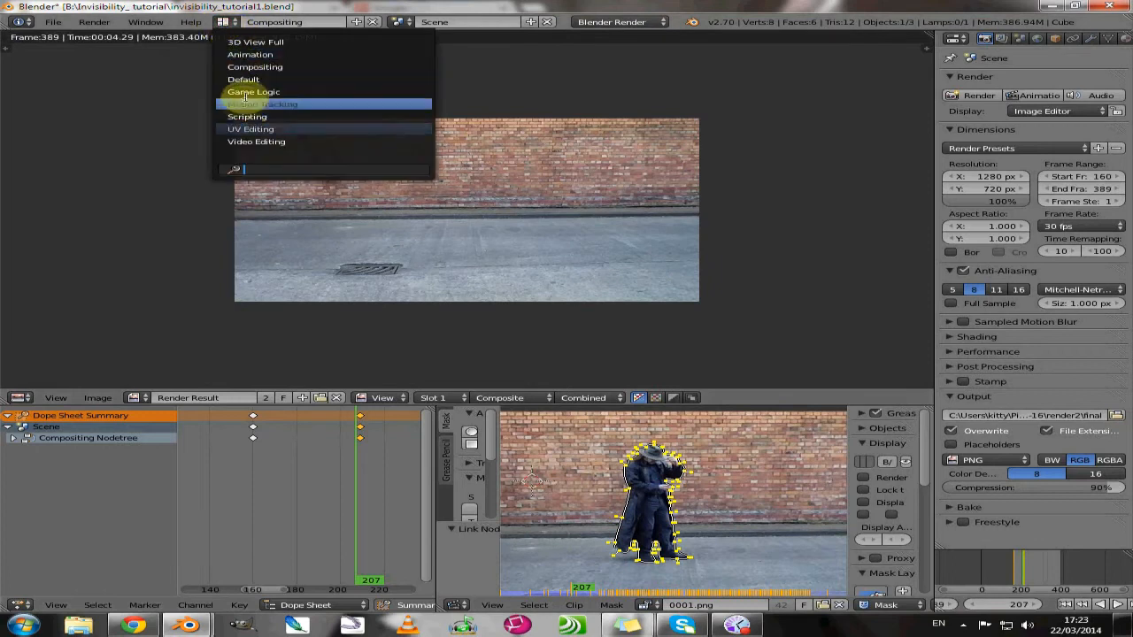
click(241, 141)
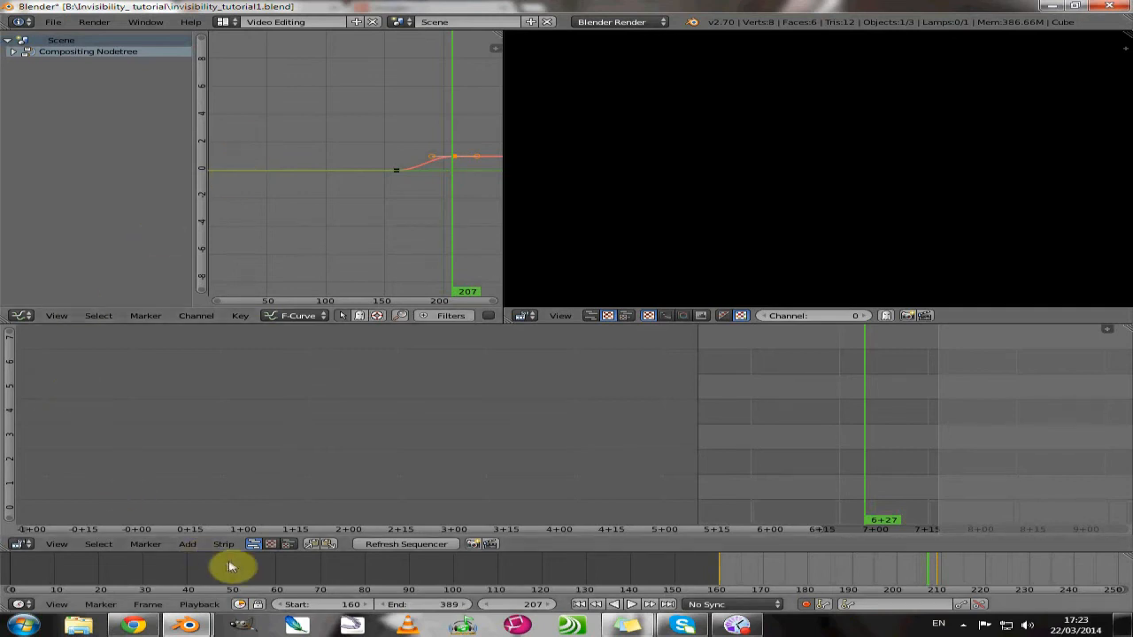
click(187, 545)
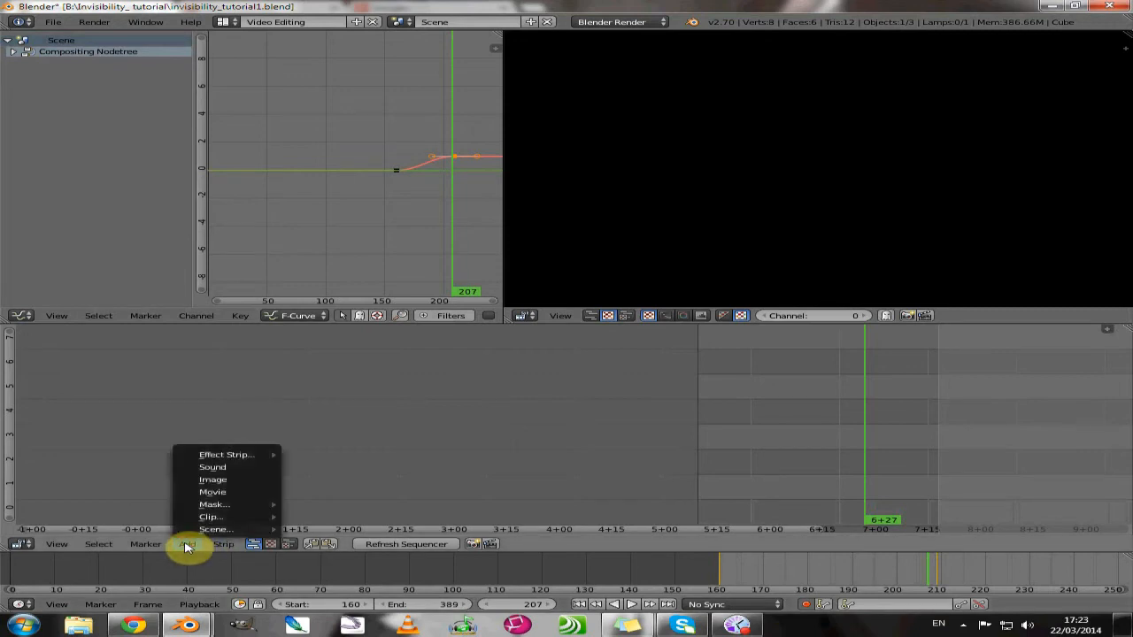
click(210, 480)
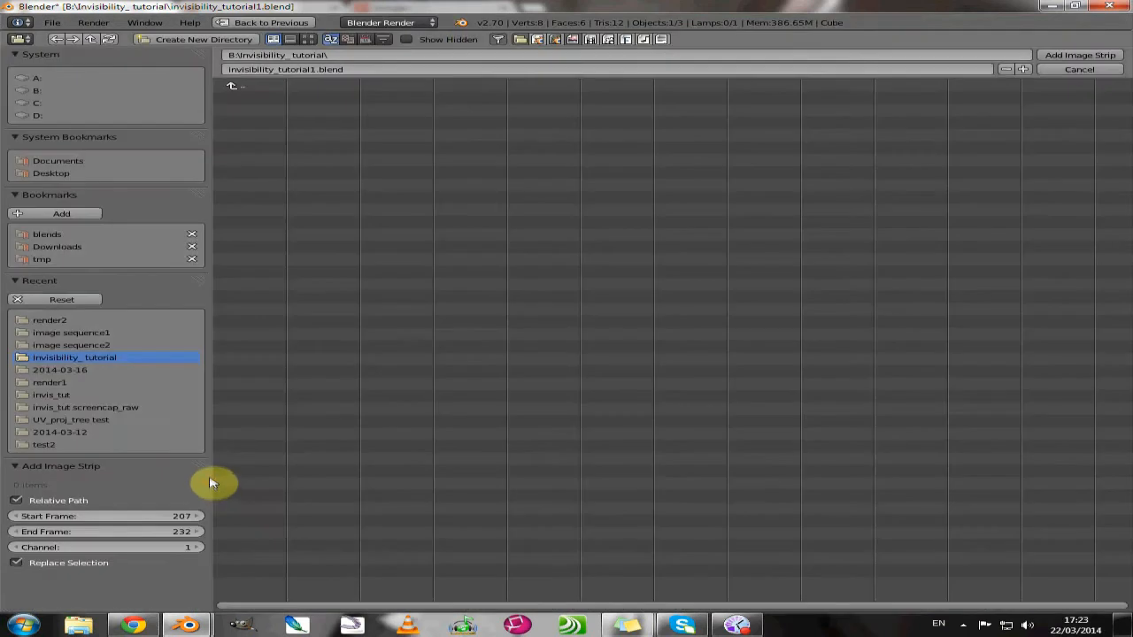
click(44, 320)
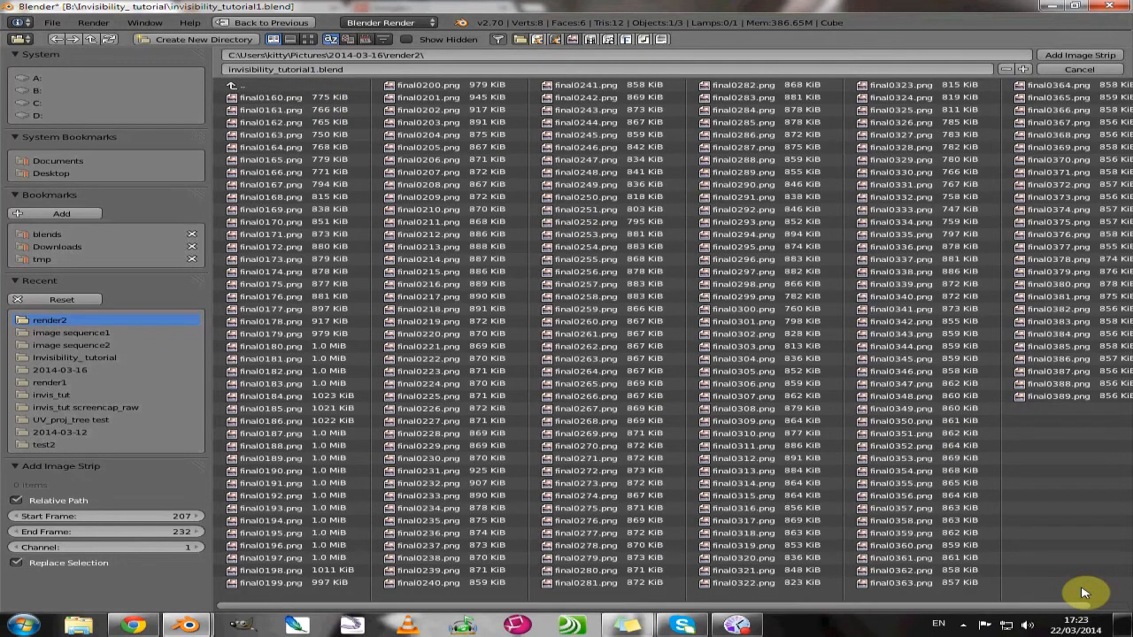
drag(1077, 582, 283, 94)
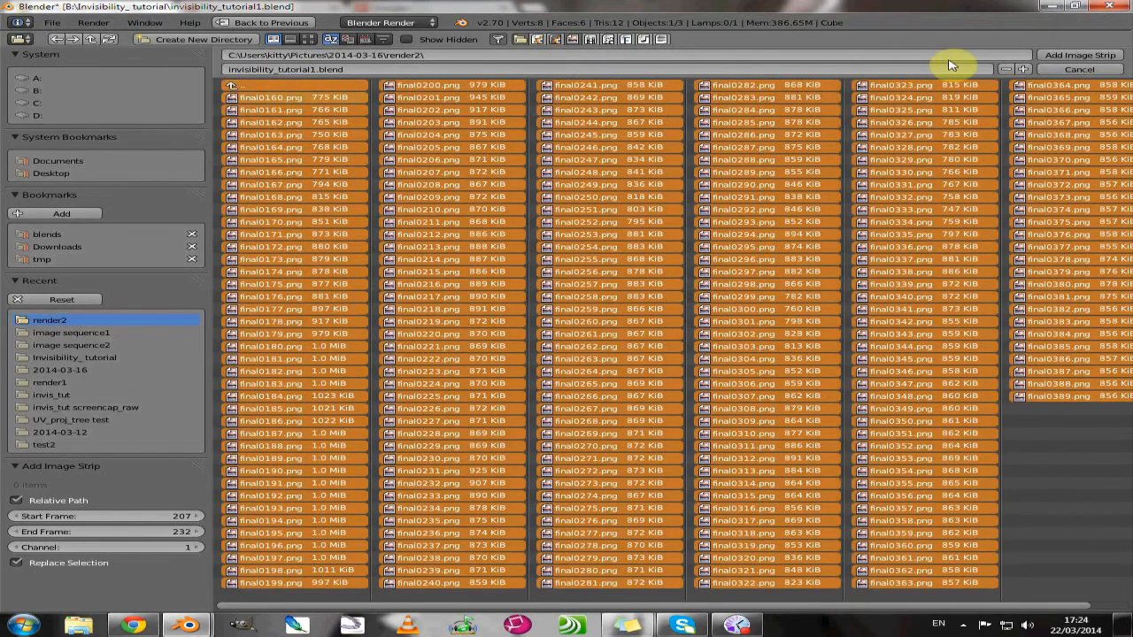
click(1088, 57)
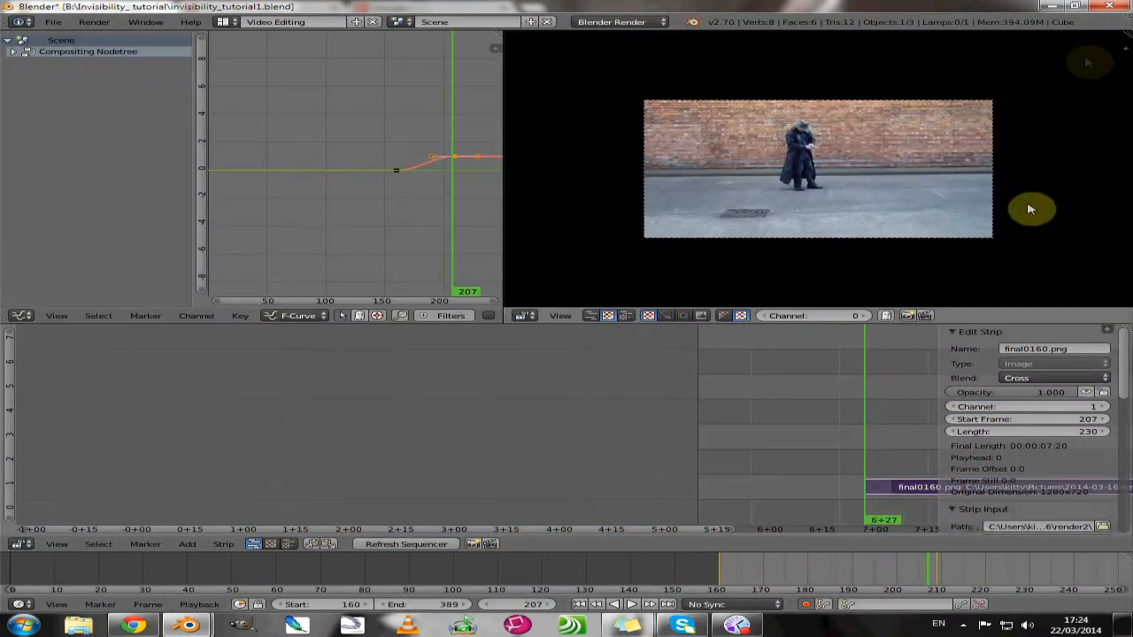
Go to frame 160 and move the render2 image strip to start there on channel 1
click(920, 493)
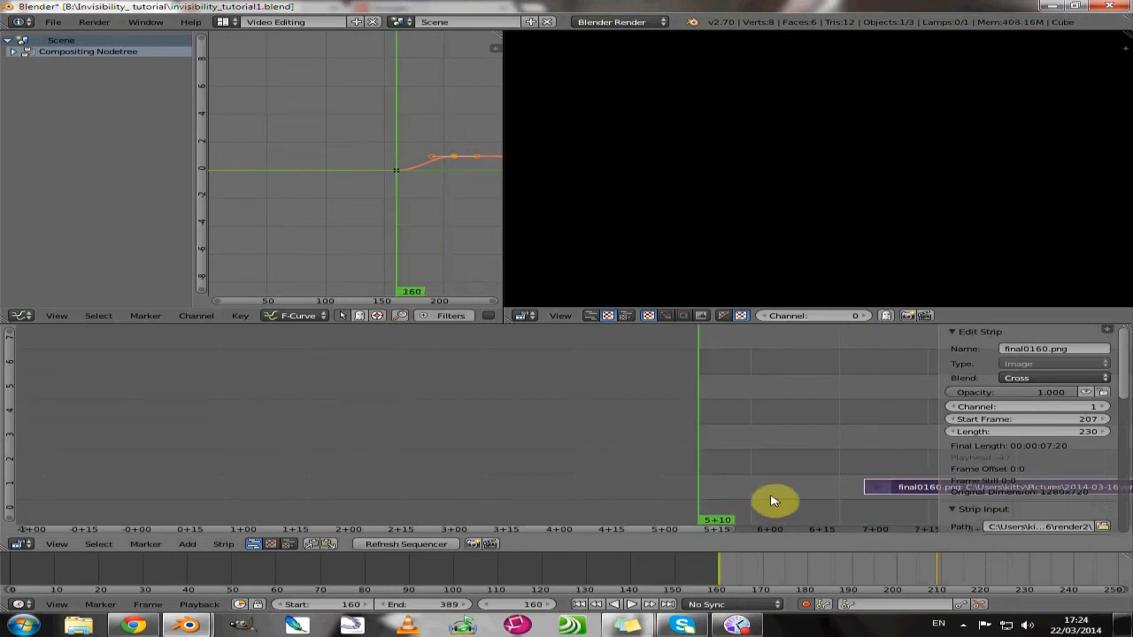
key(g)
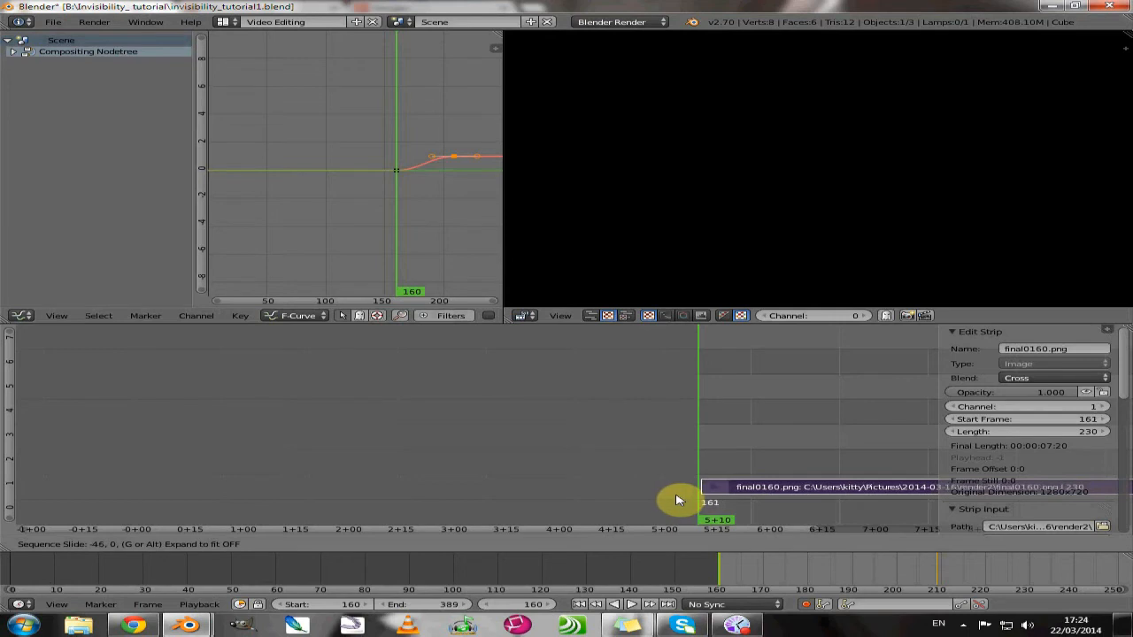
click(673, 500)
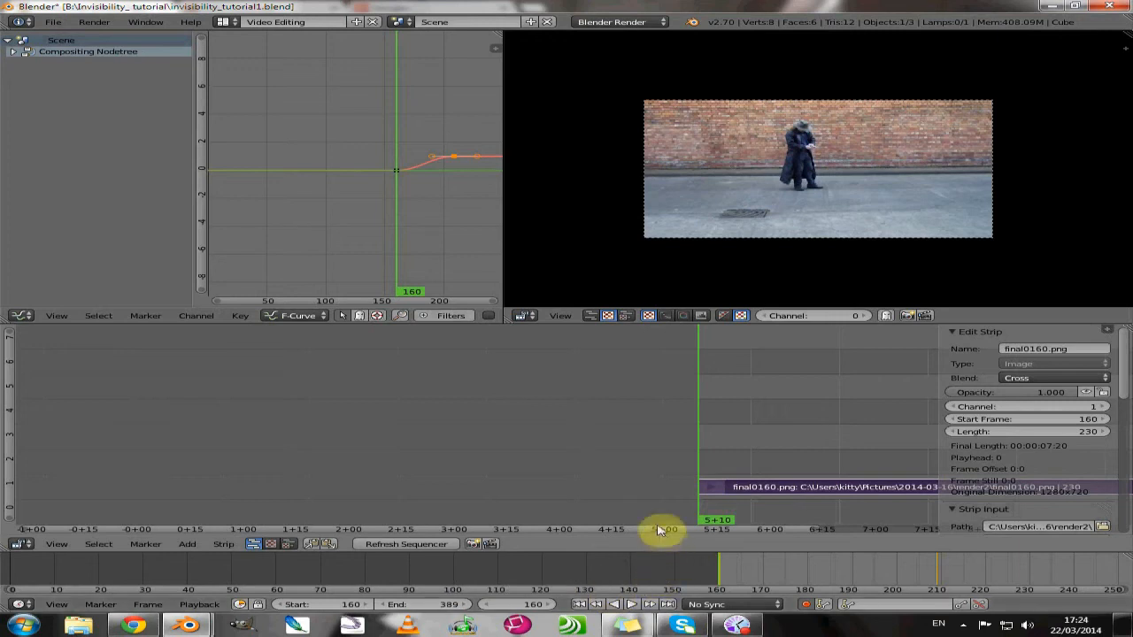
Set the scene's start frame to 1
click(320, 606)
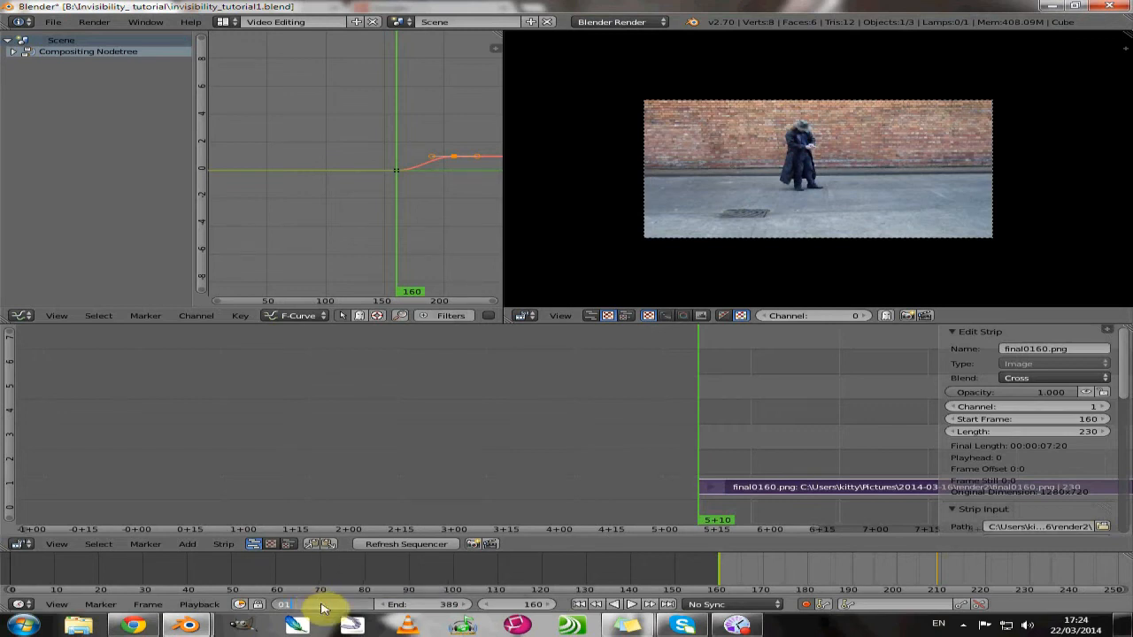
click(320, 605)
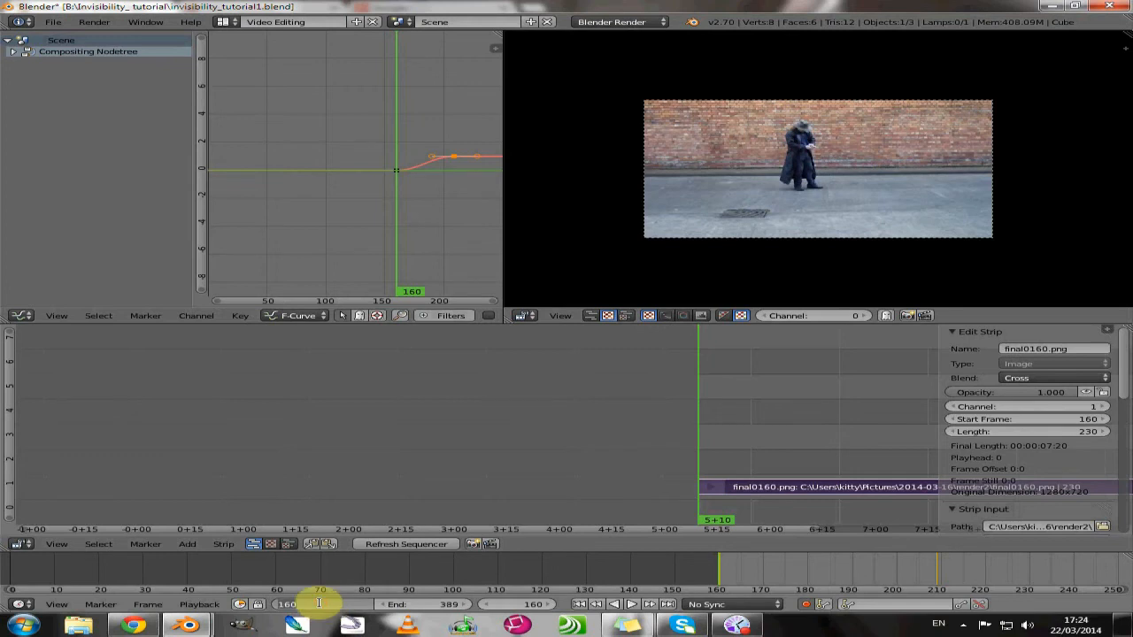
key(Return)
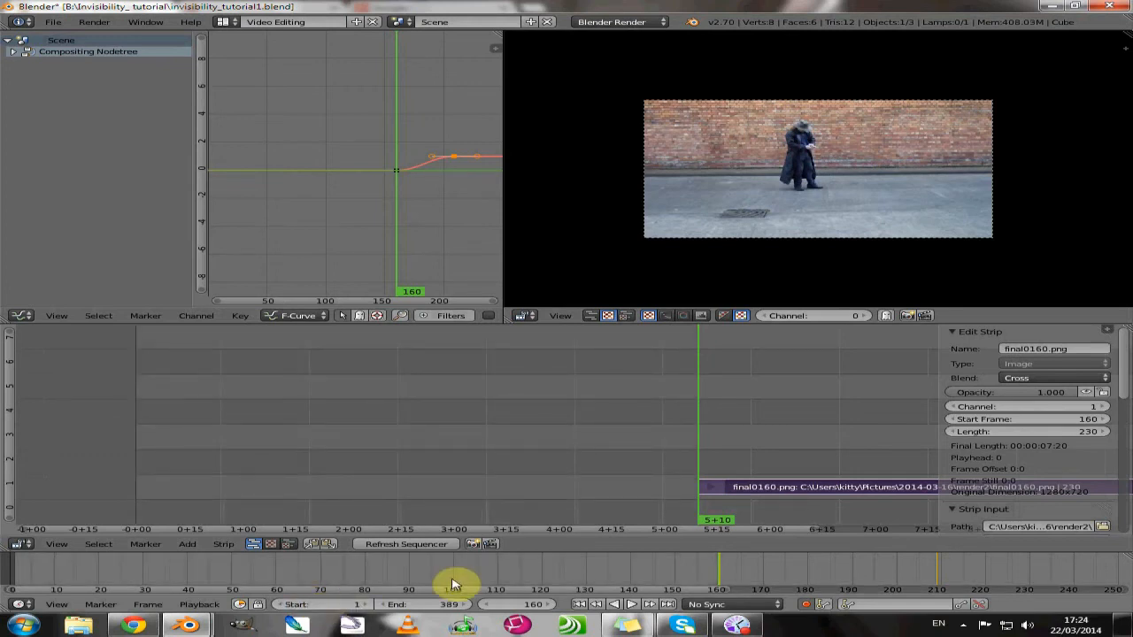
click(189, 544)
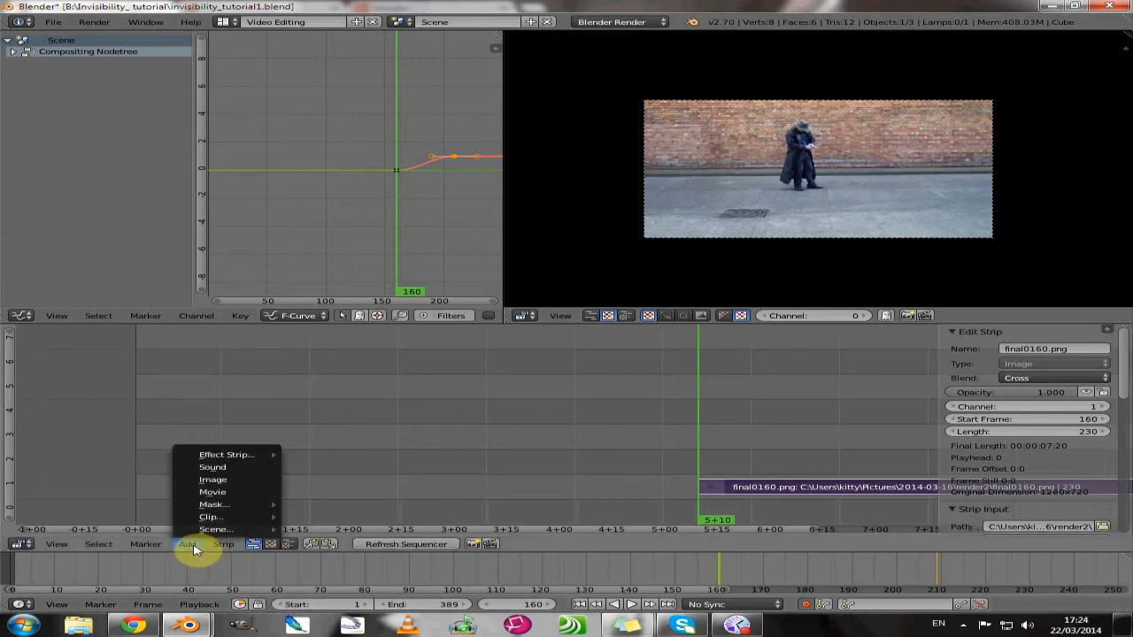
click(216, 478)
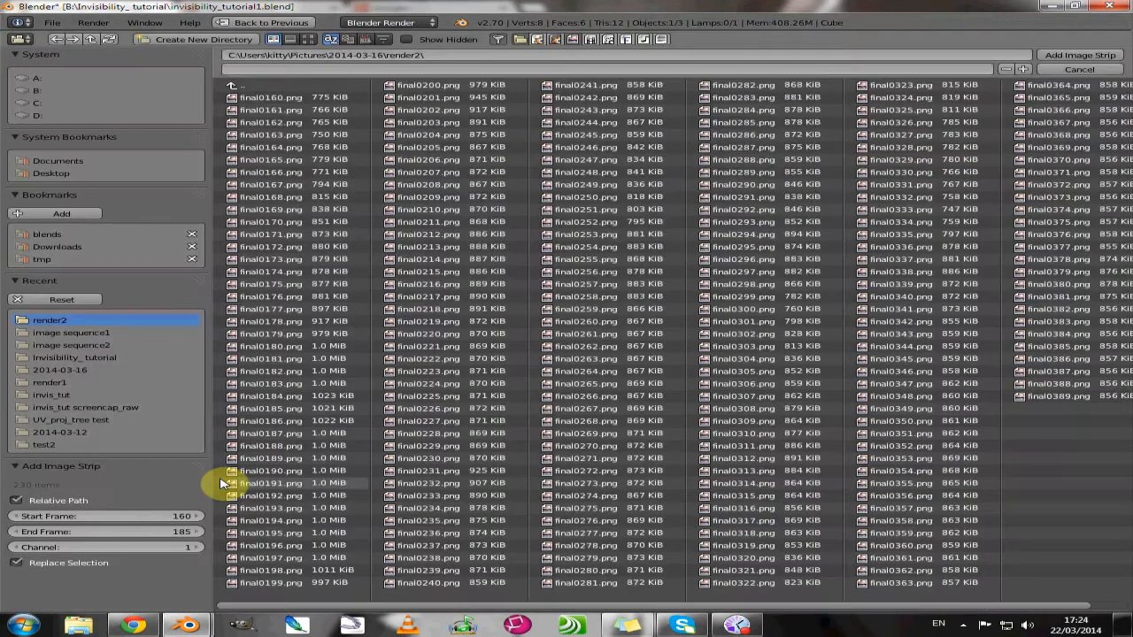
click(98, 336)
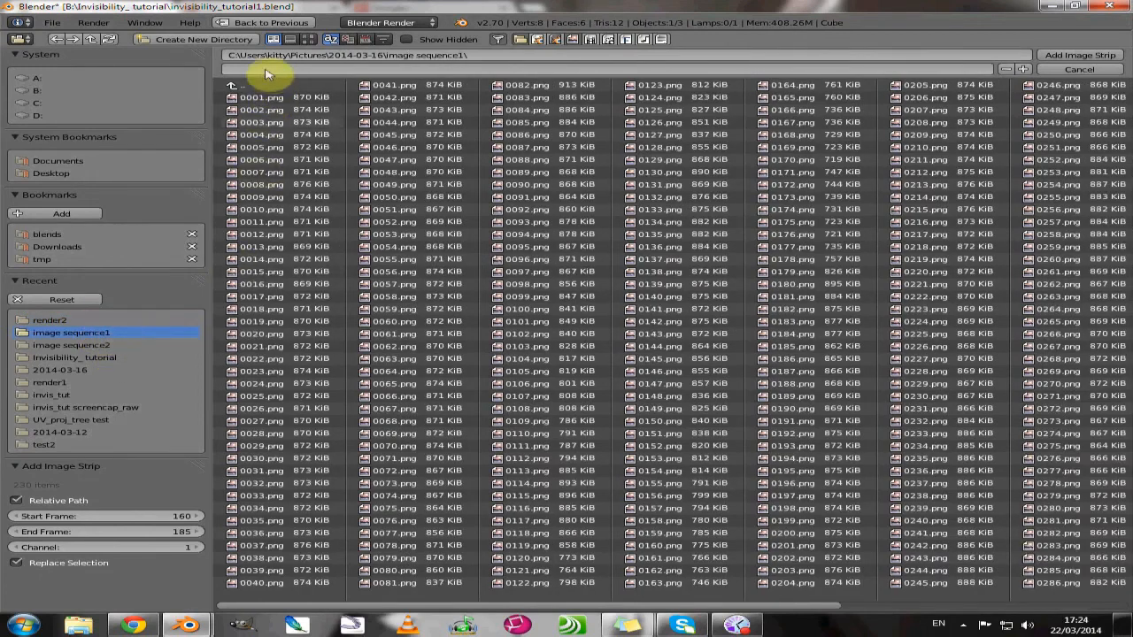
click(309, 40)
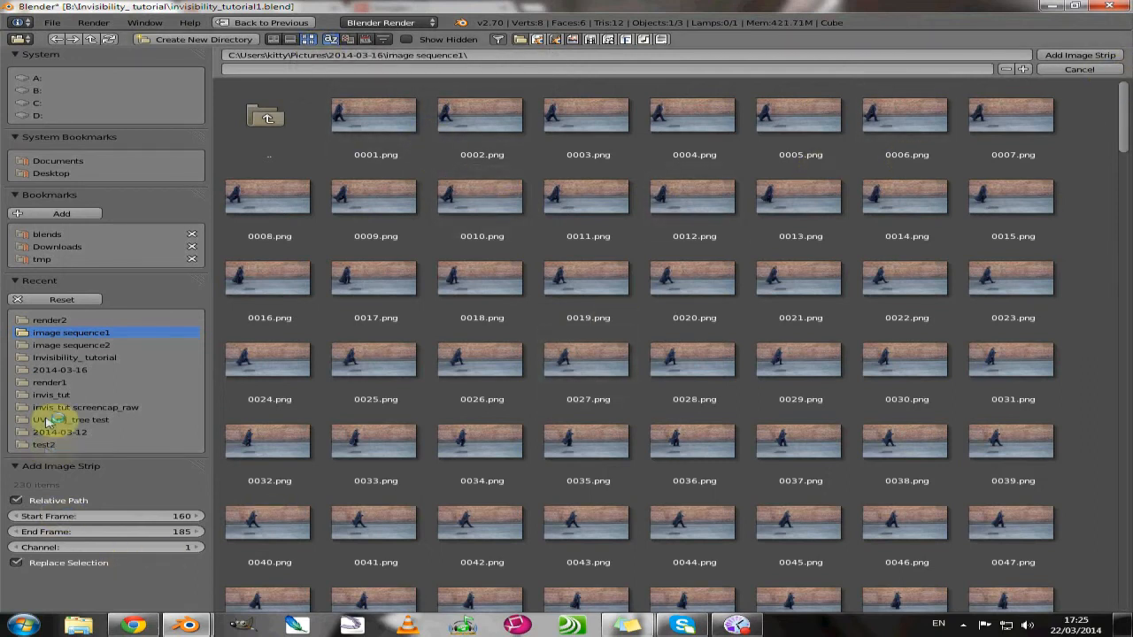
click(277, 24)
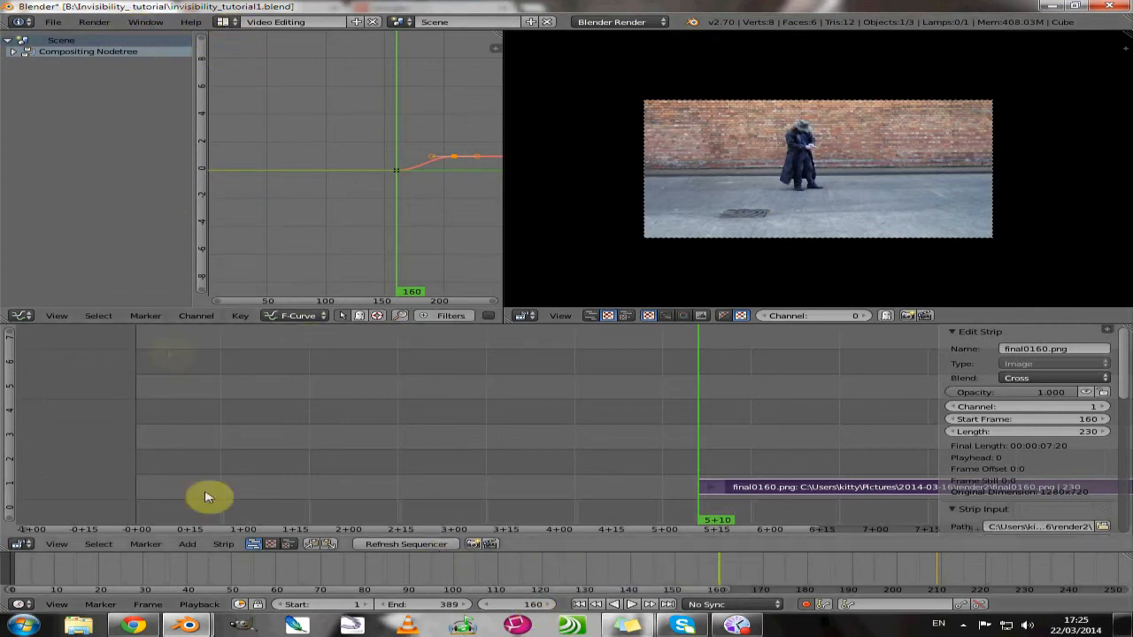
Add frames 0001.png to 0158.png from the image sequence1 folder as an image strip in the sequencer
click(189, 544)
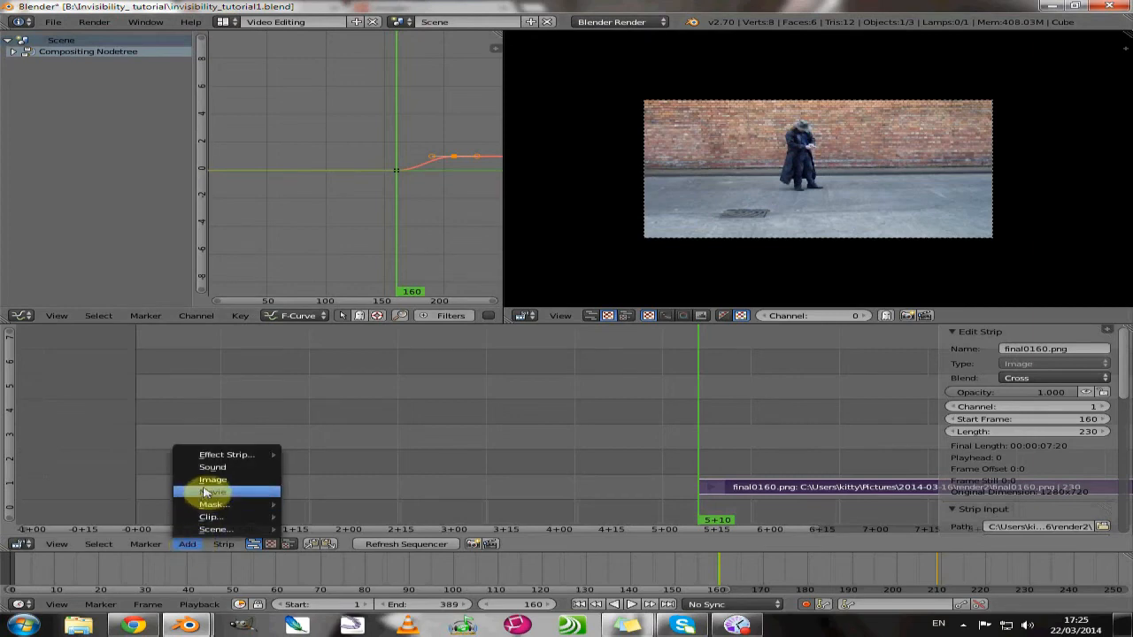
click(211, 480)
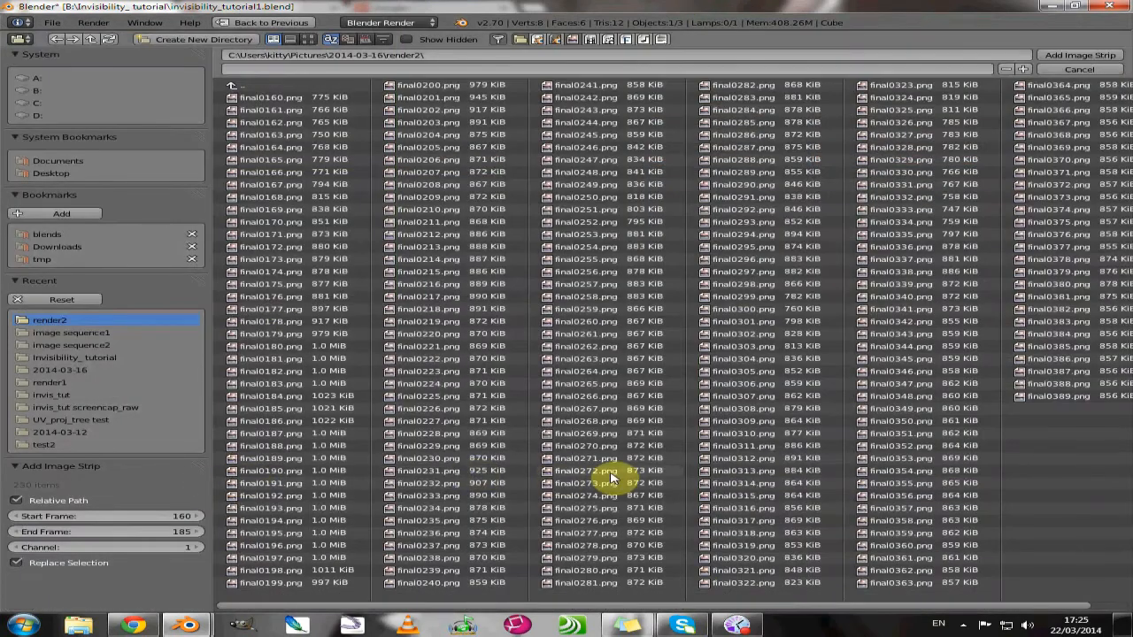
click(83, 333)
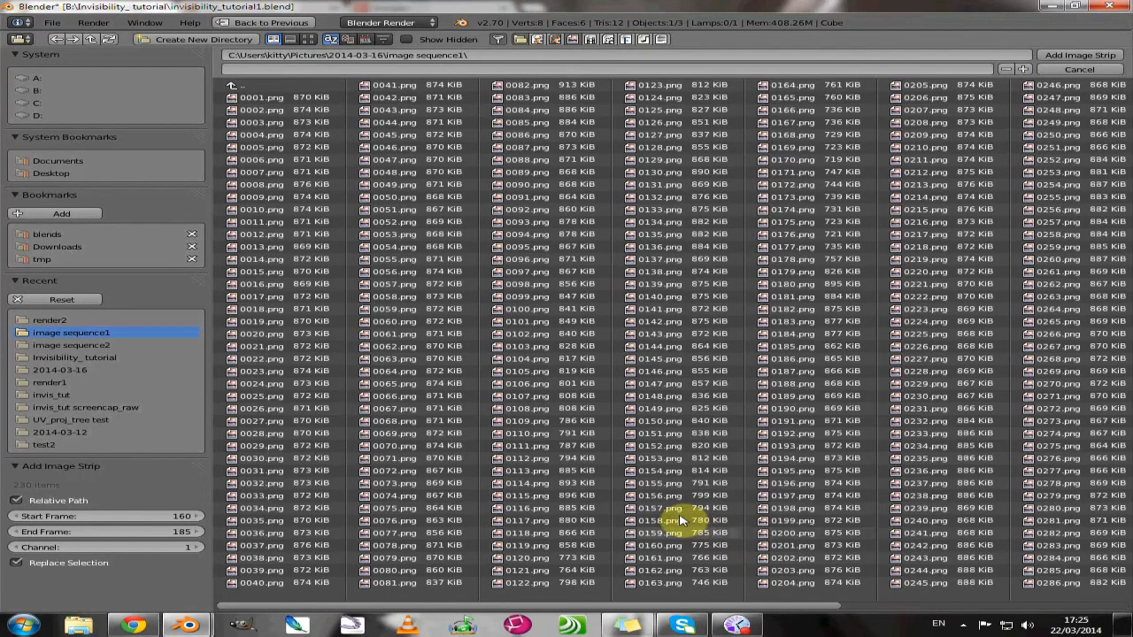
drag(689, 536, 243, 101)
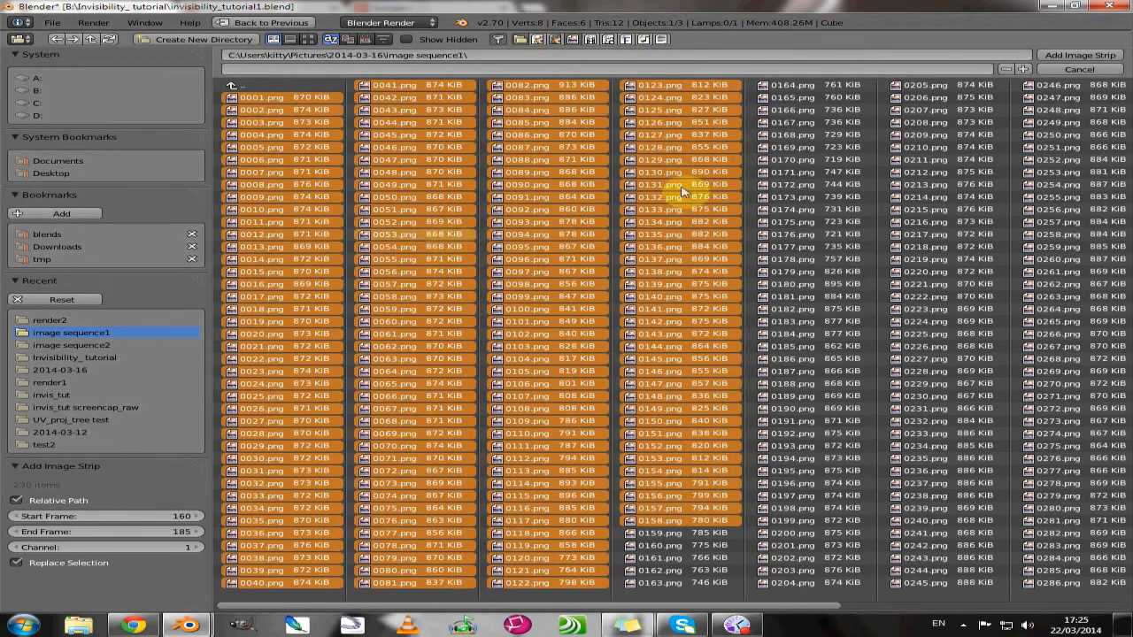
click(1084, 56)
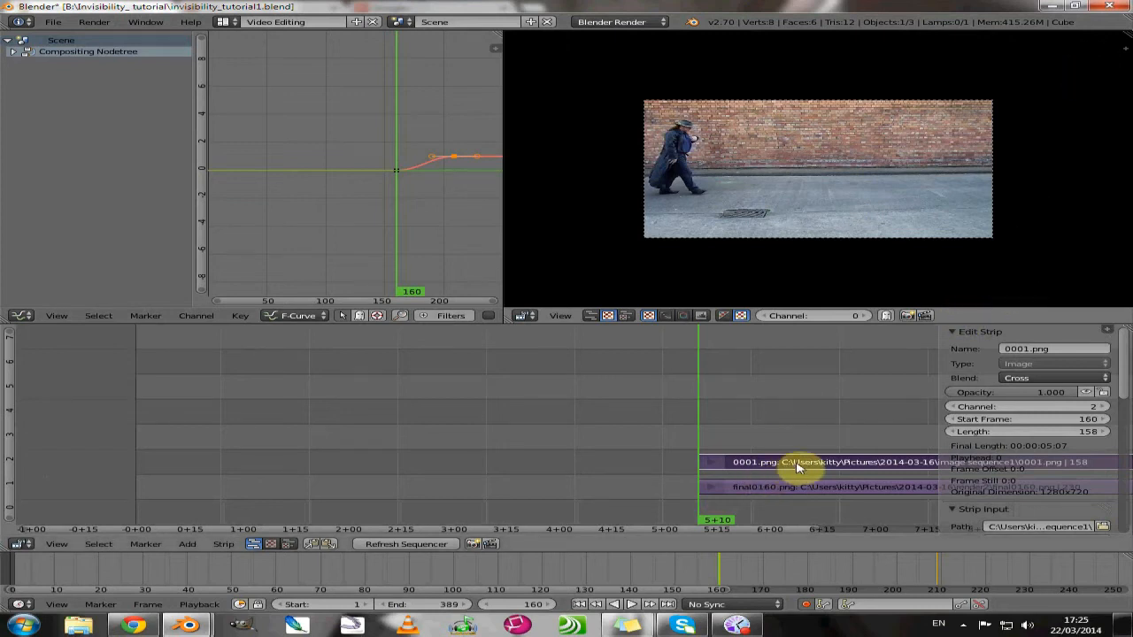
Move the image sequence1 strip to channel 1 so that it starts at frame 1, before the render2 strip
drag(669, 469, 637, 476)
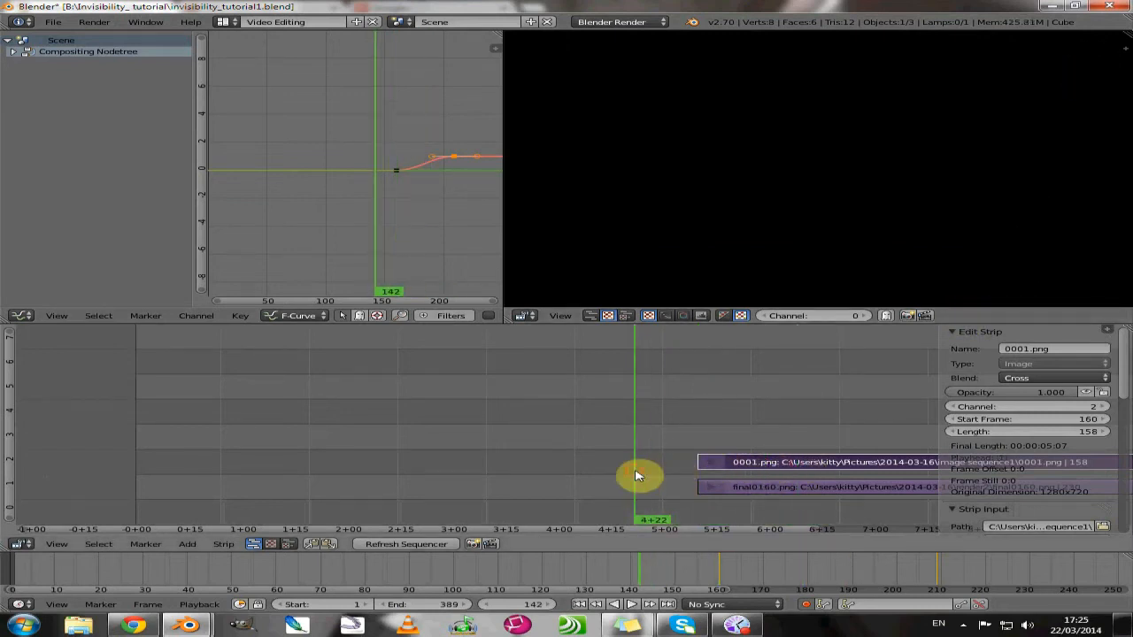
right_drag(753, 463, 192, 491)
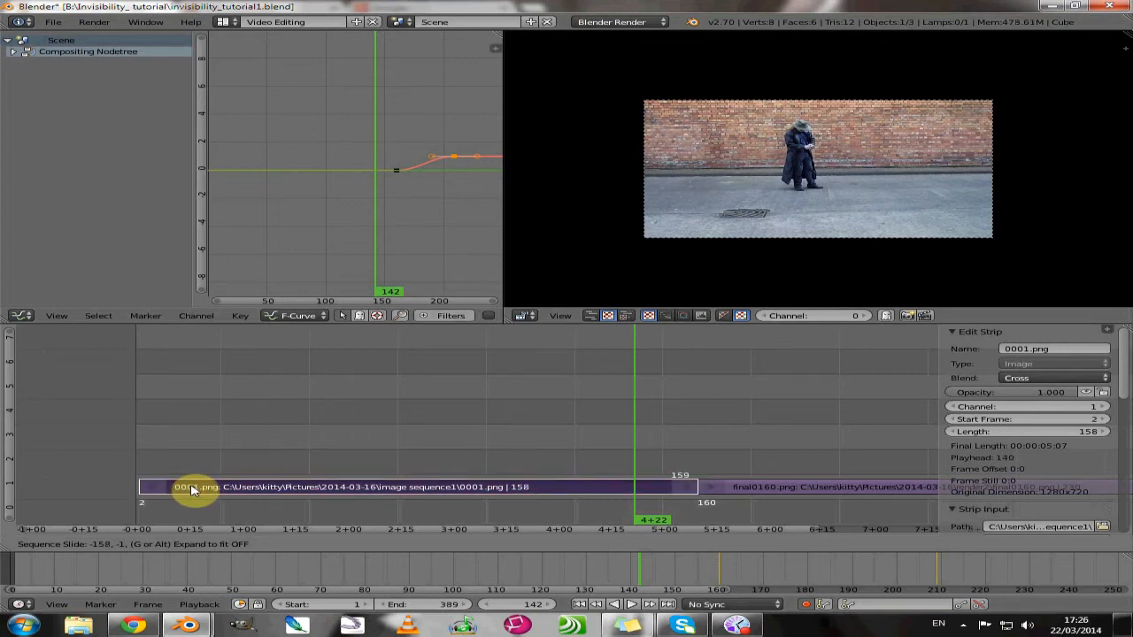
right_drag(193, 491, 188, 490)
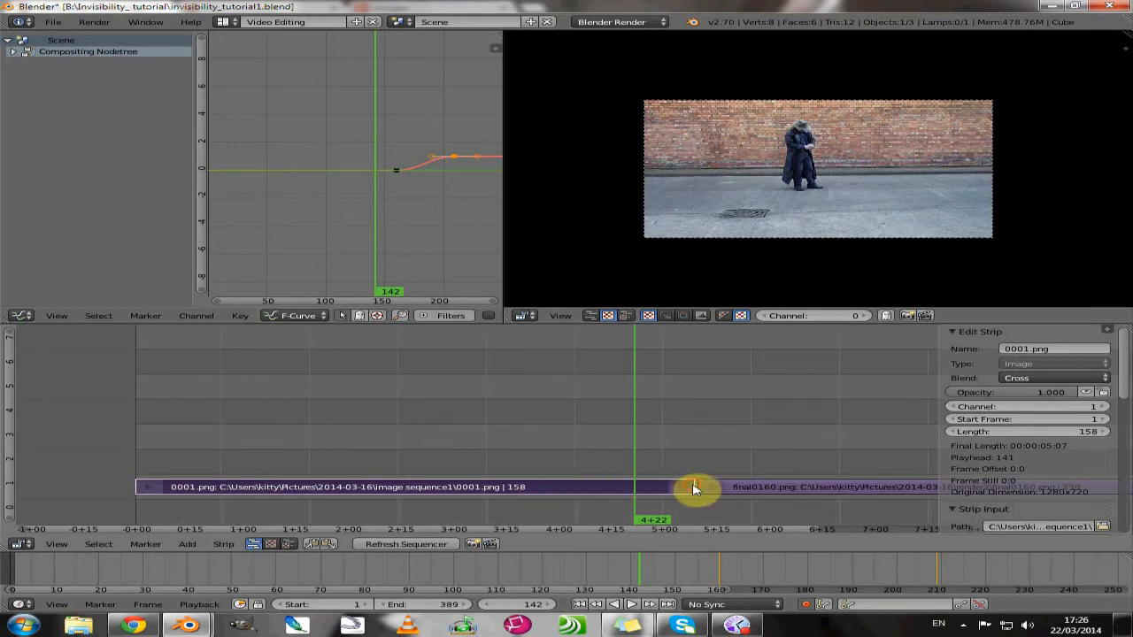
Extend the end of the image sequence1 strip by one frame to 159, closing the gap before the render2 strip
click(694, 489)
click(682, 489)
right_click(682, 488)
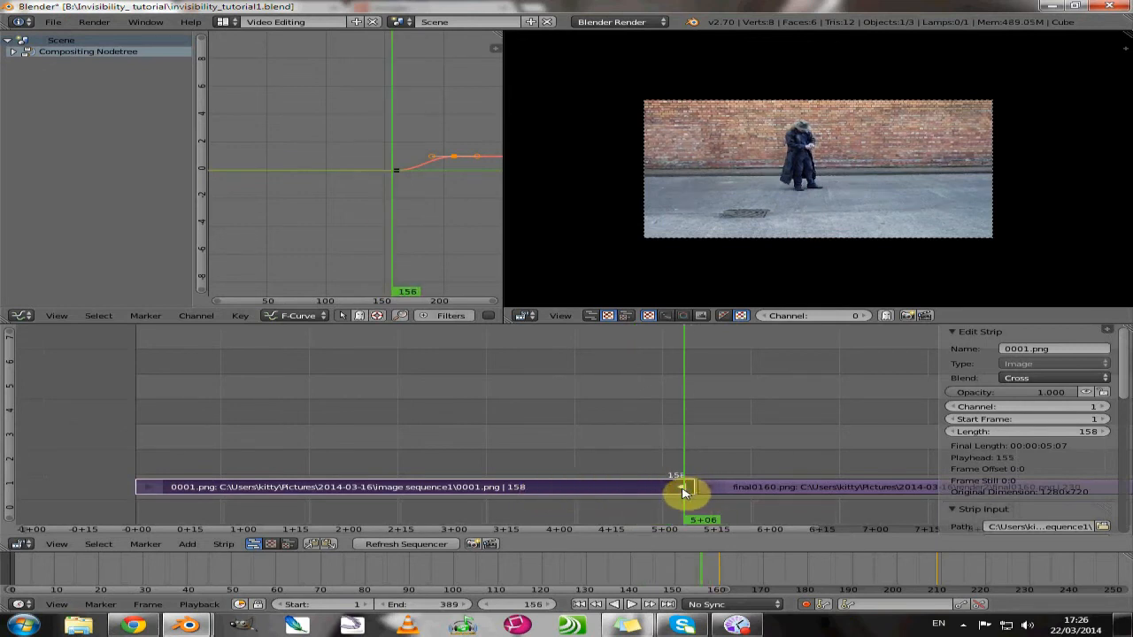
drag(692, 490, 697, 489)
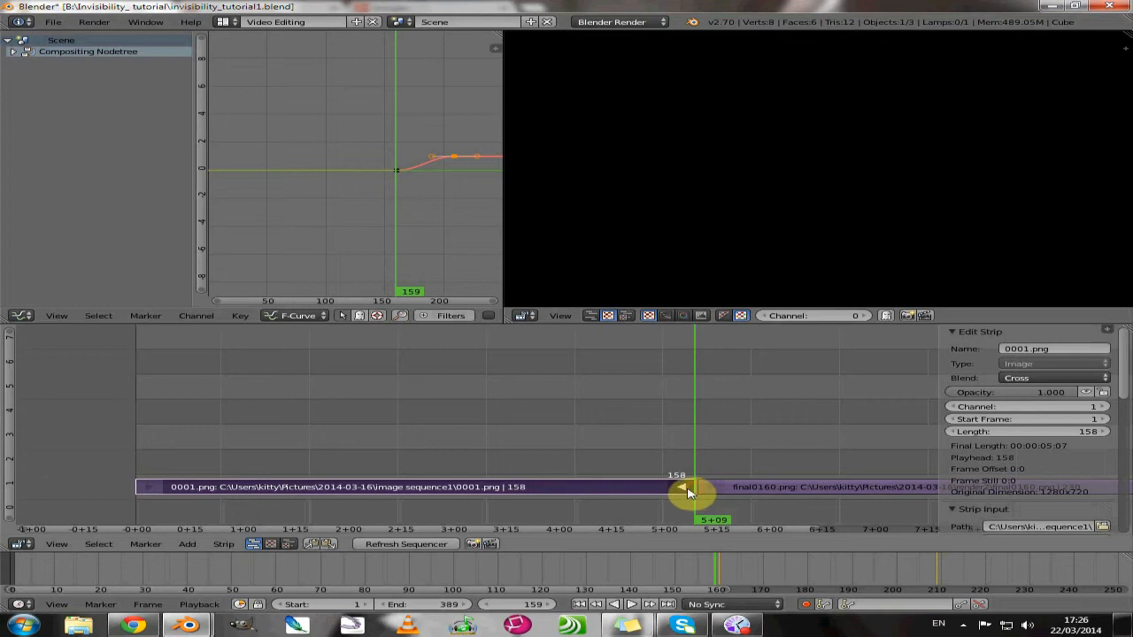
key(g)
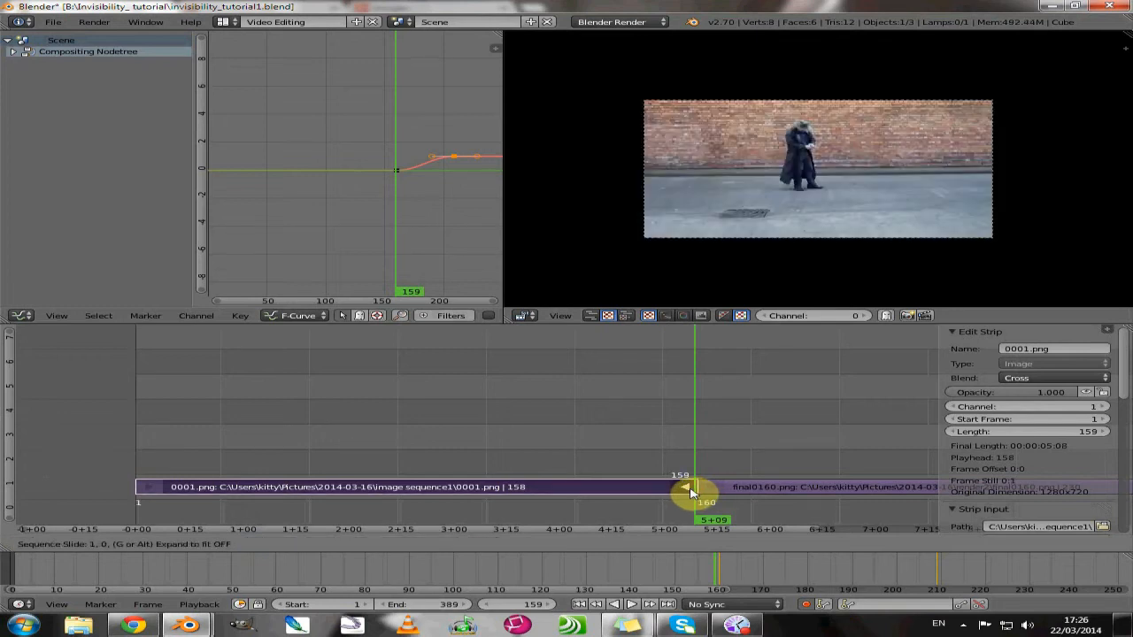
click(691, 489)
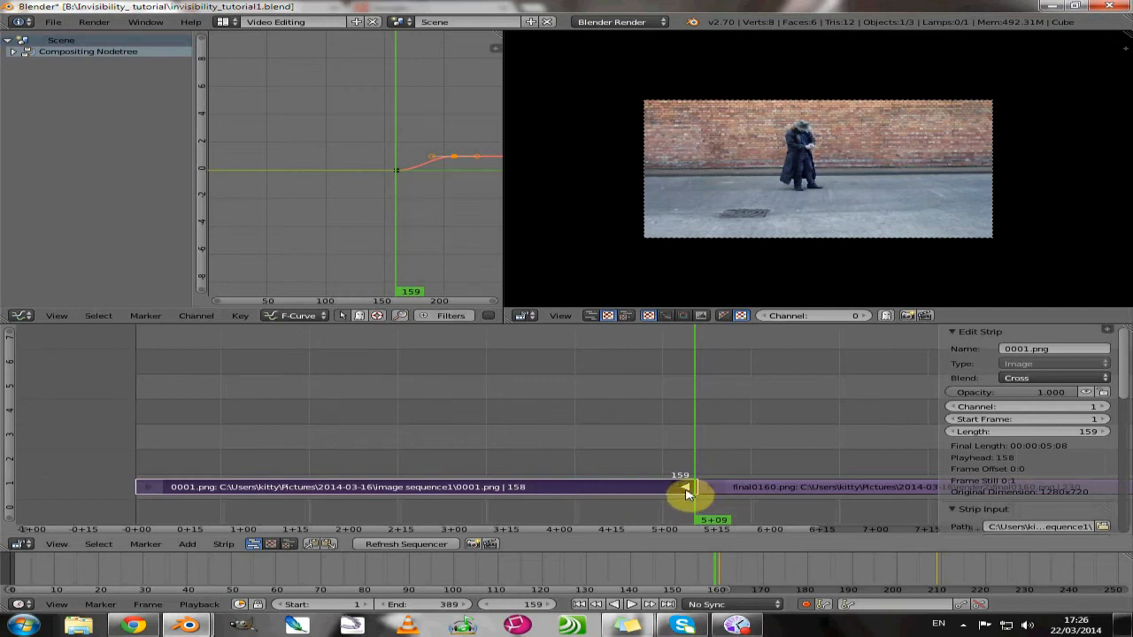
Play back the assembled sequence from near its start through the transition into the render2 strip, and stop playback
drag(728, 523, 197, 528)
scroll(647, 520, up, 3)
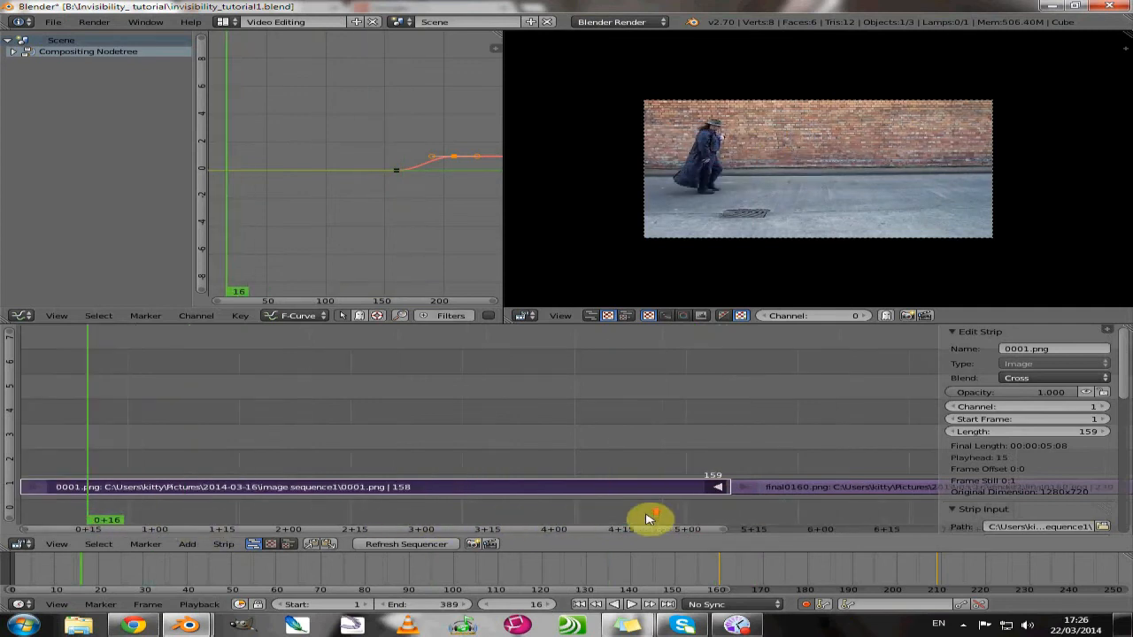
scroll(814, 520, up, 3)
middle_drag(811, 519, 716, 515)
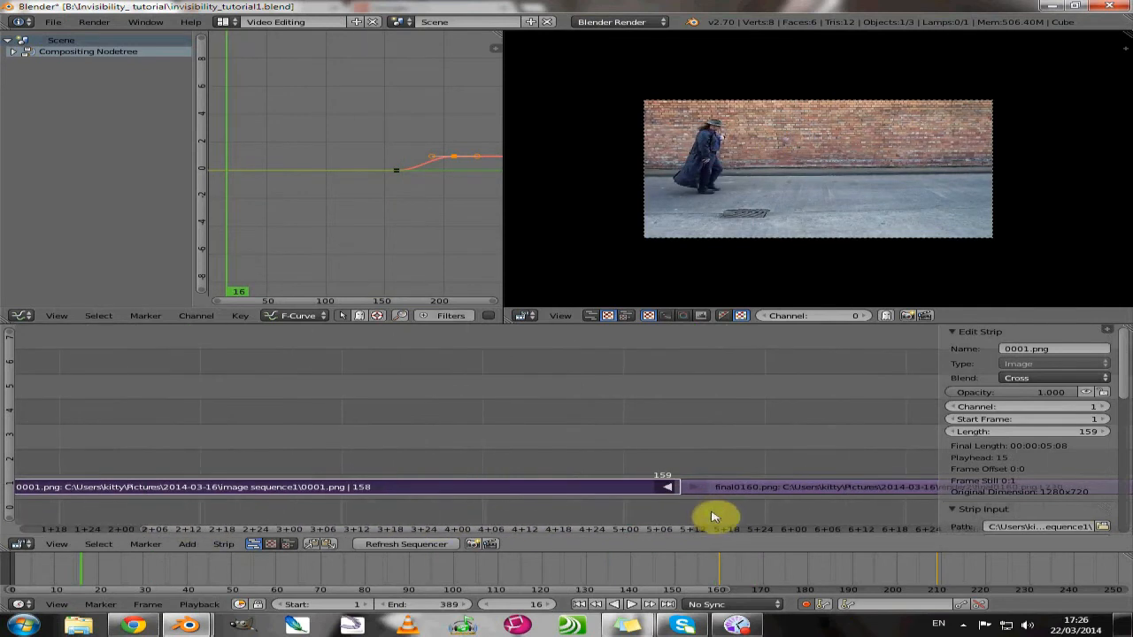
scroll(707, 516, up, 1)
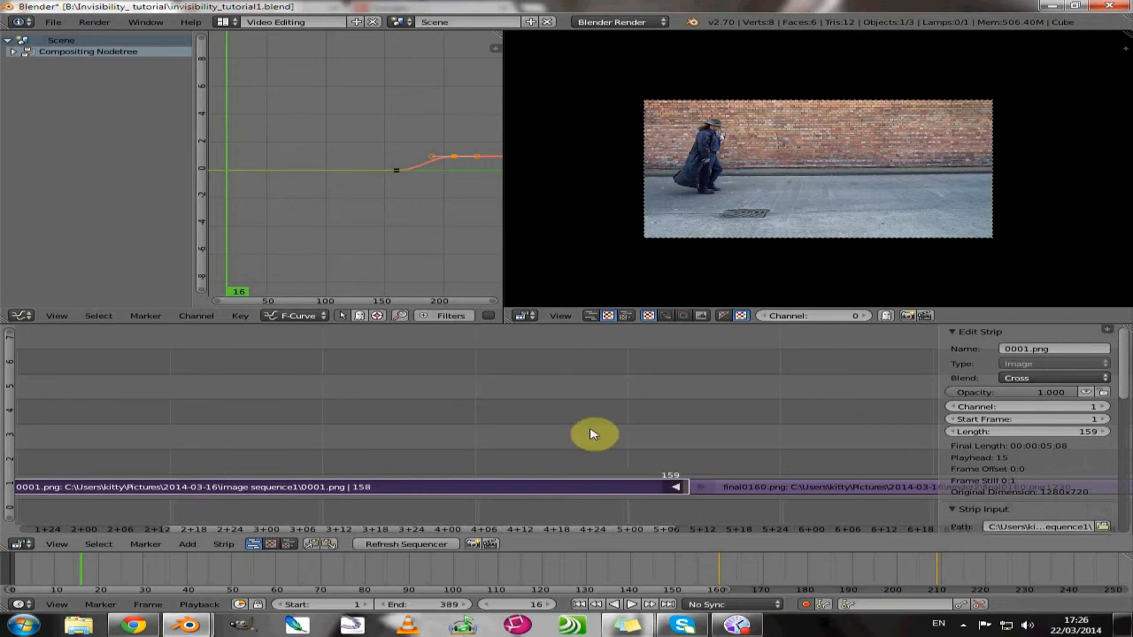
key(alt+a)
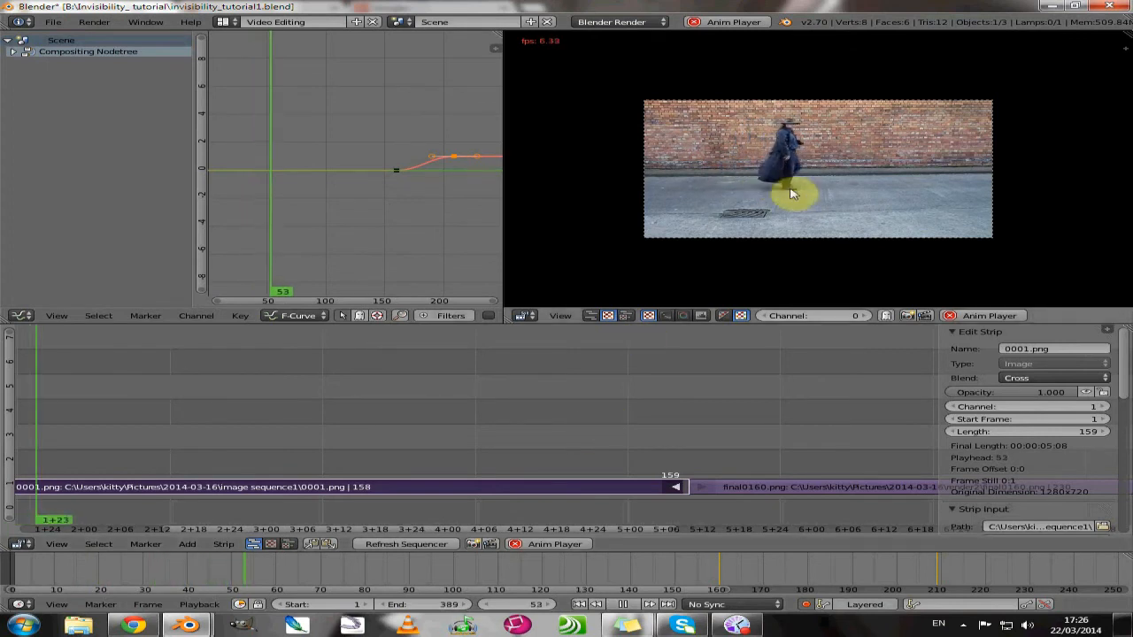
scroll(809, 235, up, 1)
scroll(809, 236, up, 1)
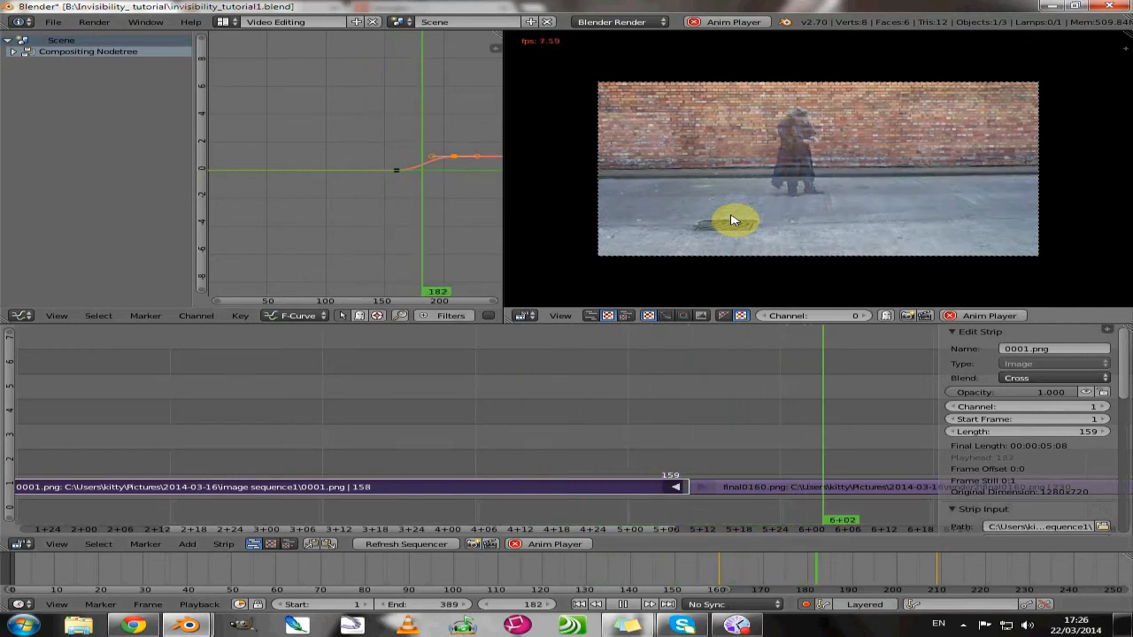
key(Escape)
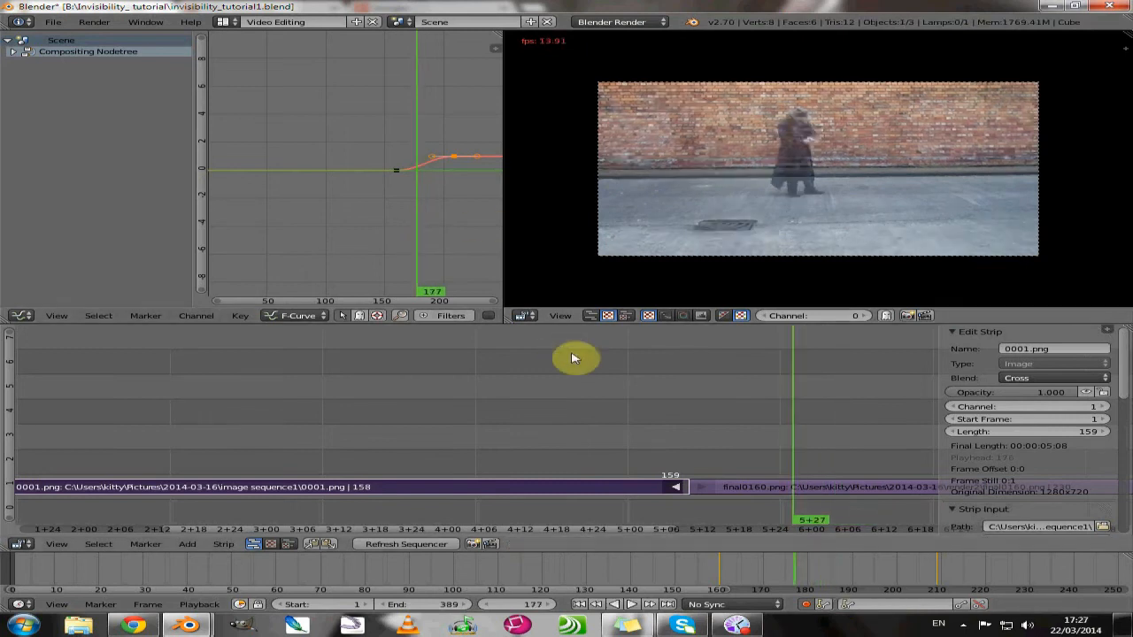
Switch to the Default layout and confirm the render2 folder with the file name final as the render output path
click(223, 22)
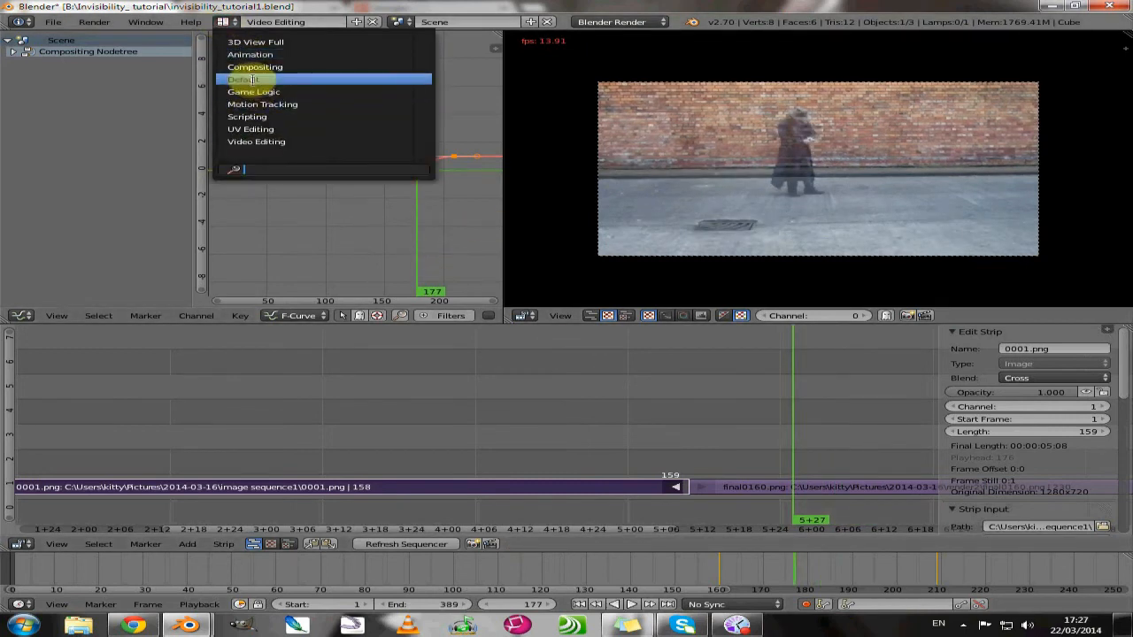
click(253, 80)
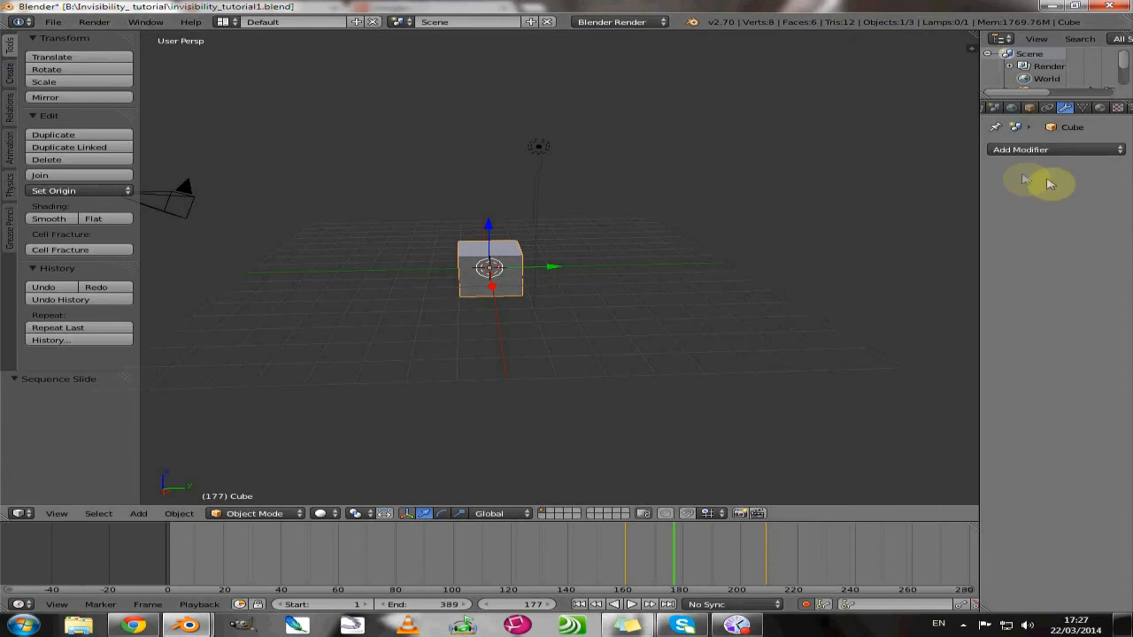
drag(979, 184, 906, 177)
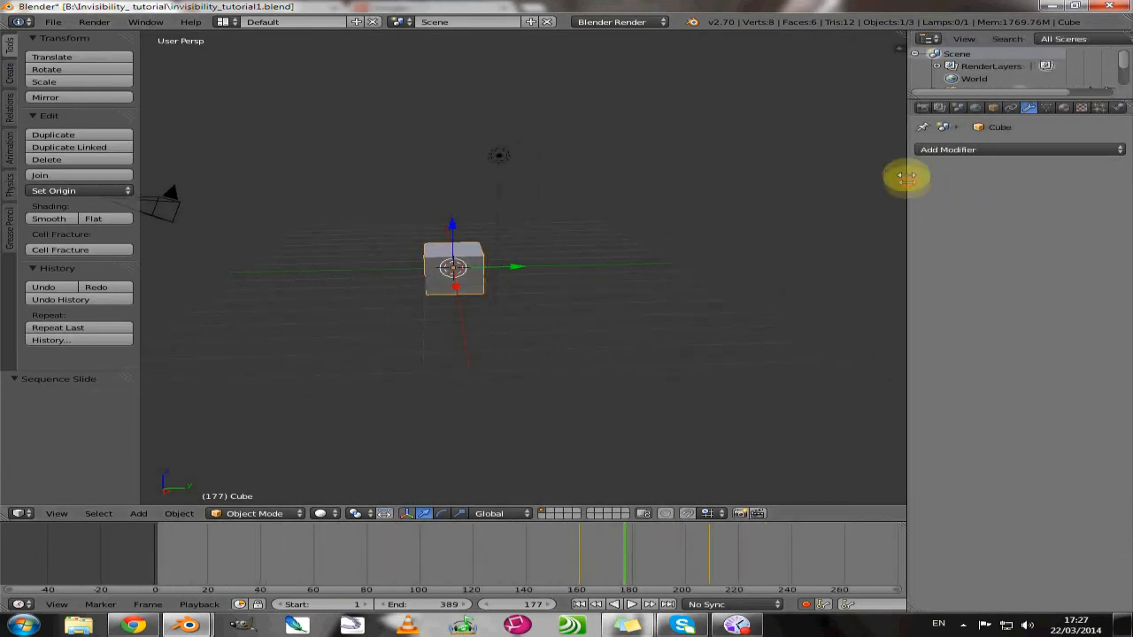
click(922, 107)
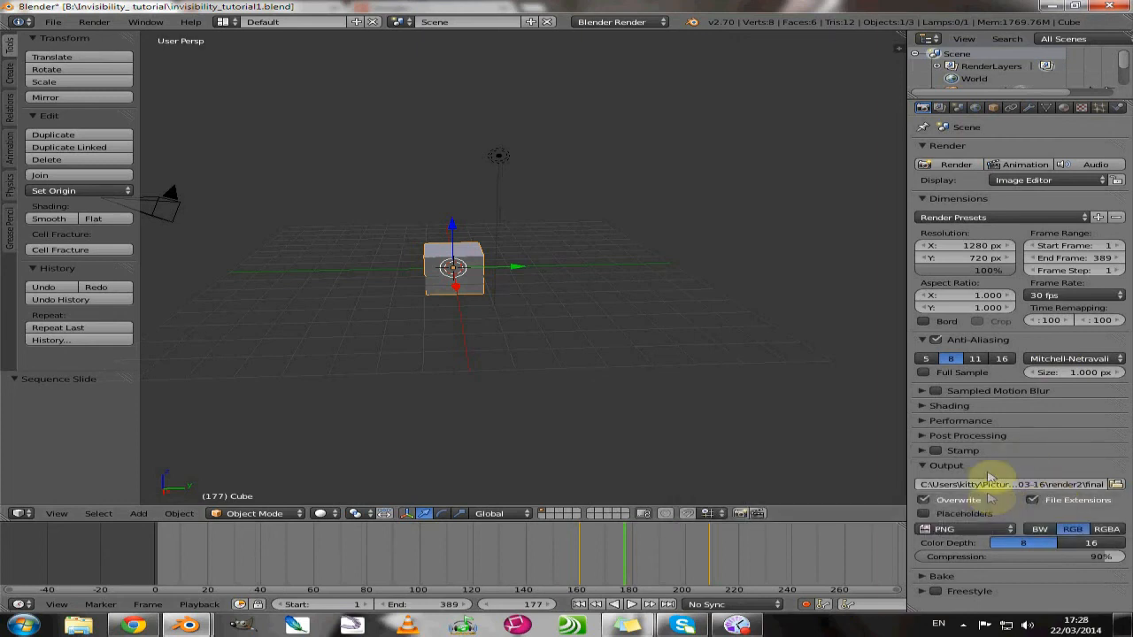
click(1117, 486)
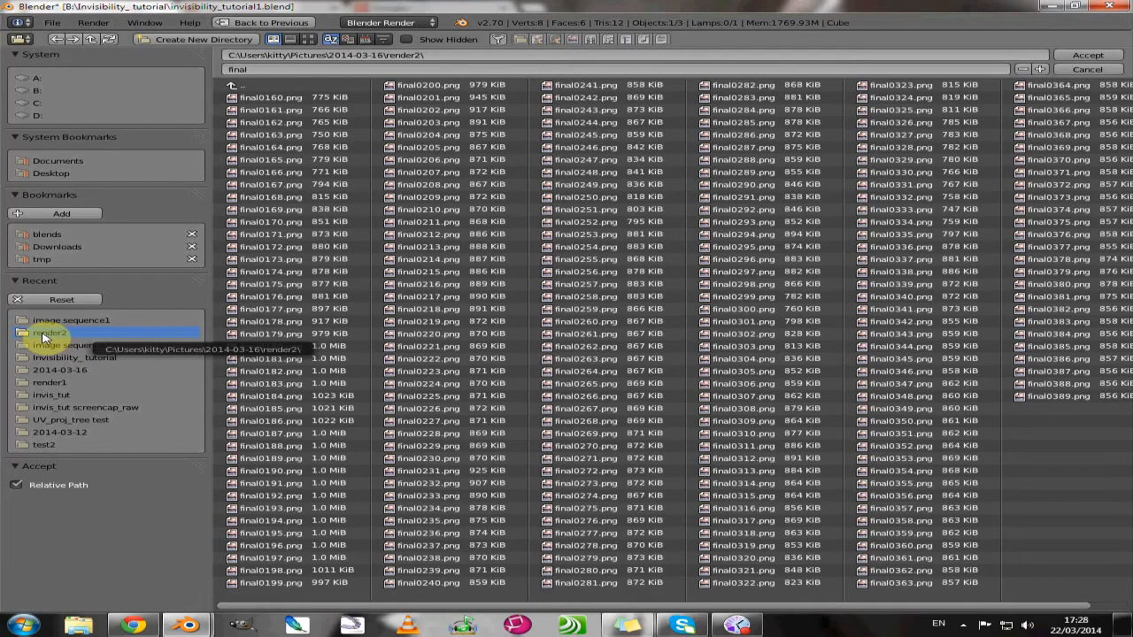
click(1087, 58)
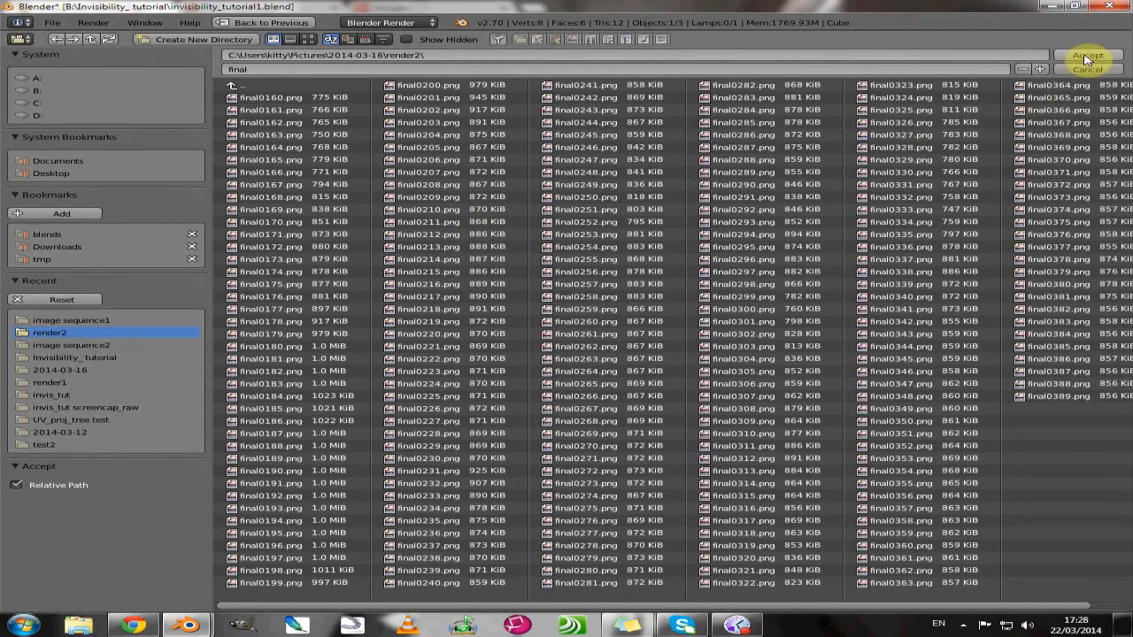
click(1088, 58)
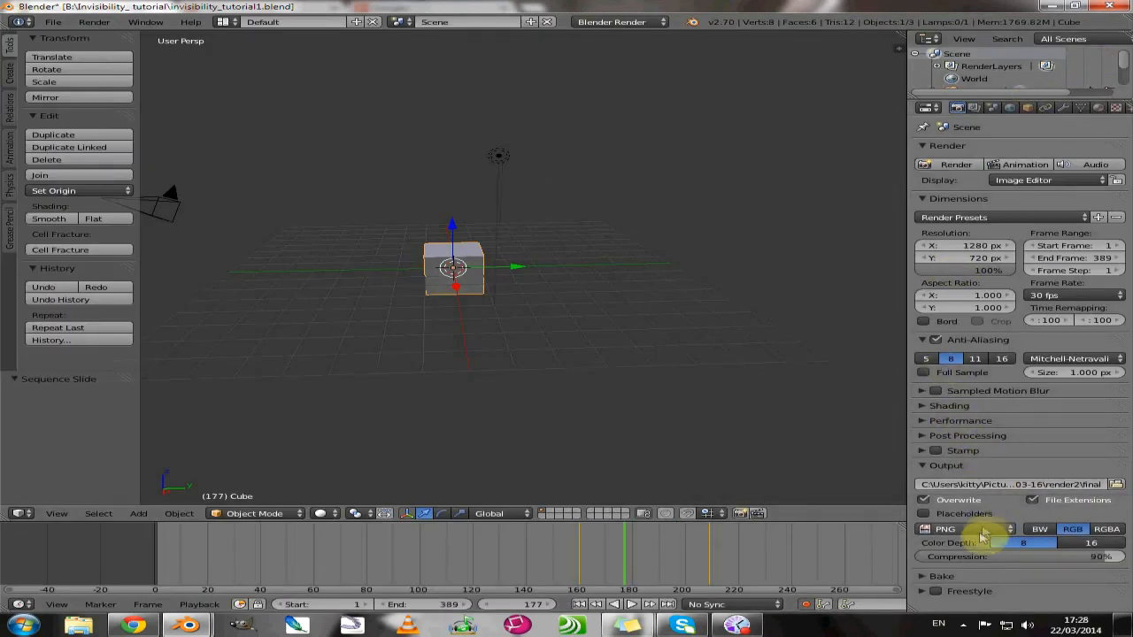
Set the render output format to H.264 and expand its Encoding settings to review them
click(947, 529)
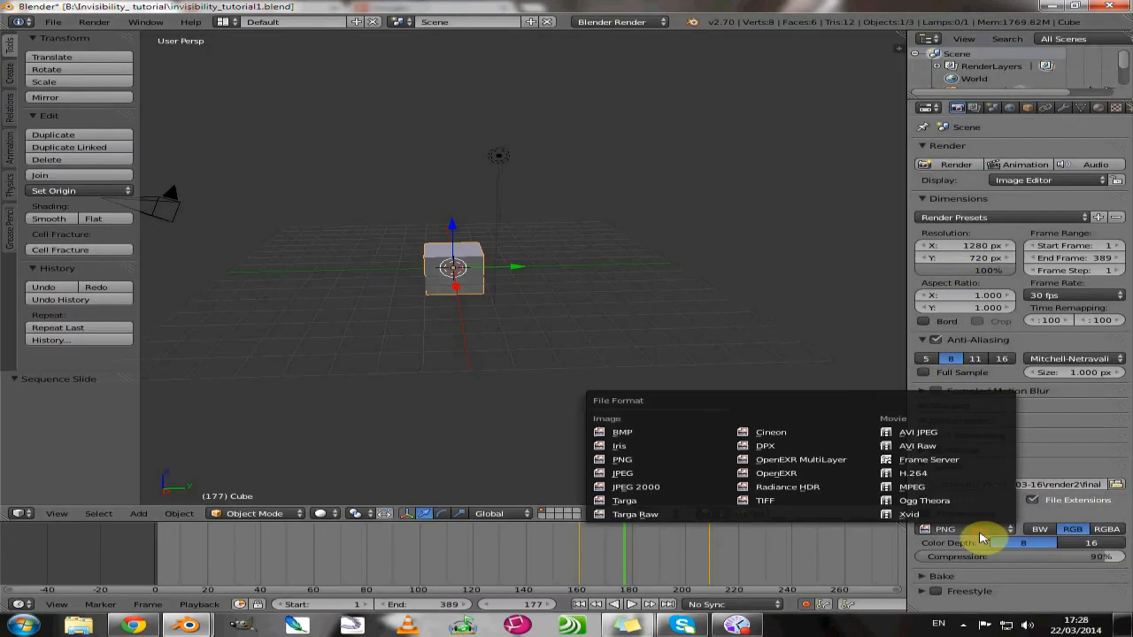
click(917, 475)
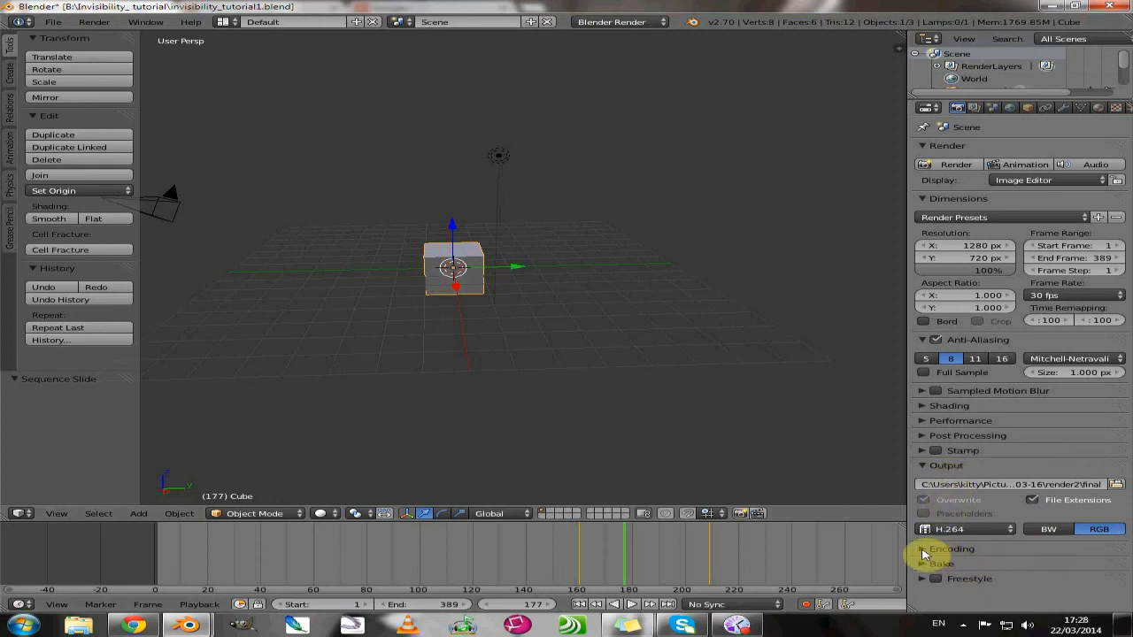
click(925, 550)
scroll(1053, 541, down, 3)
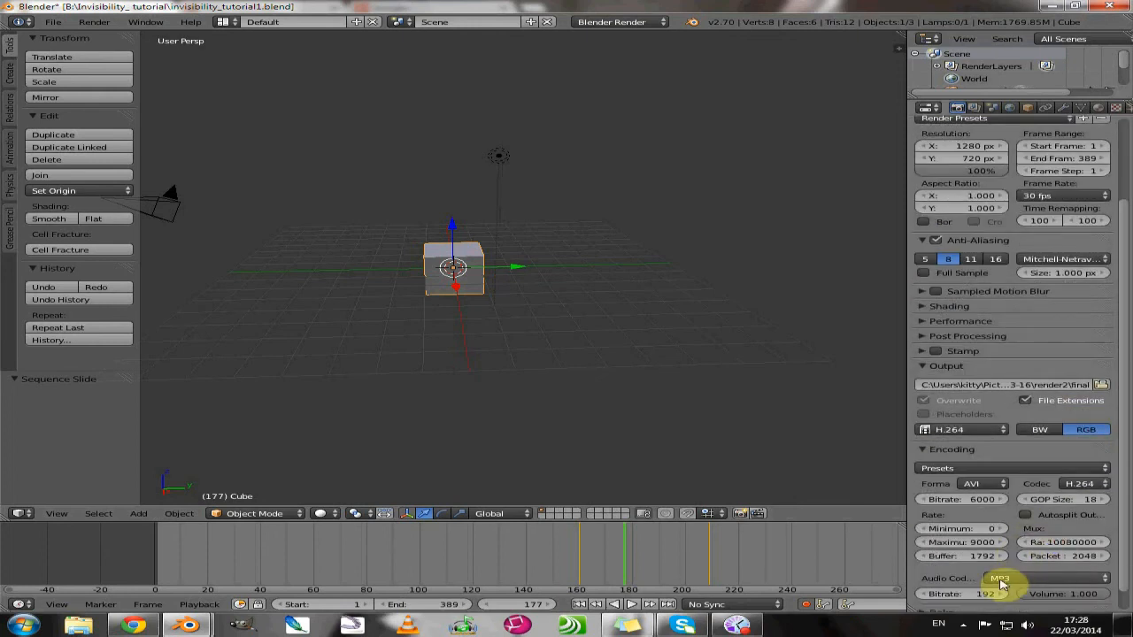
scroll(990, 418, up, 3)
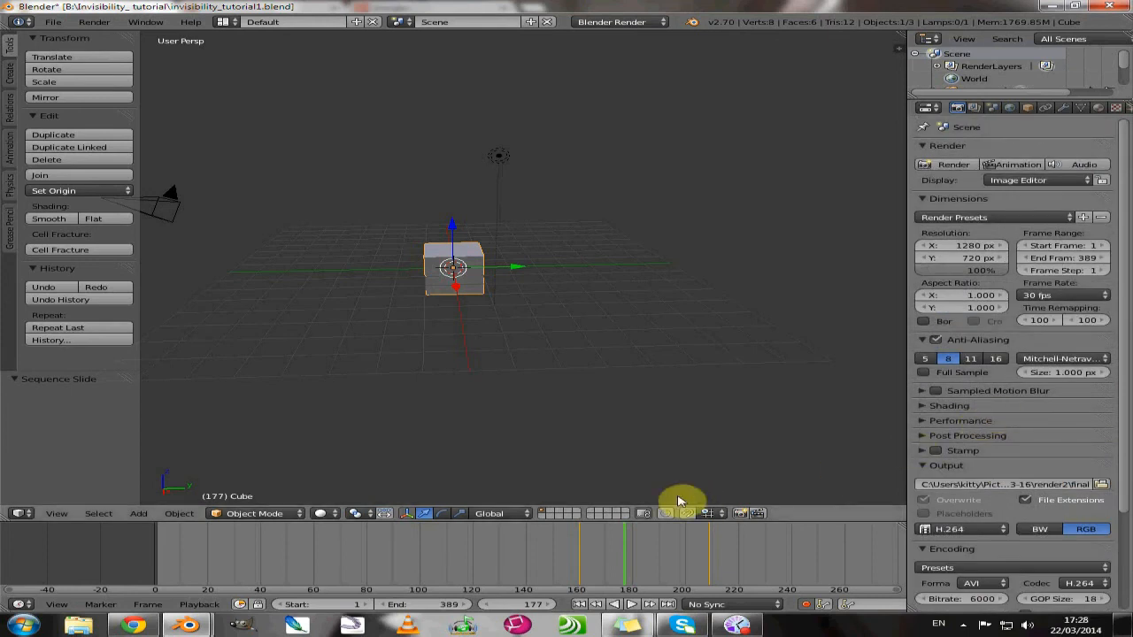
scroll(1088, 415, down, 4)
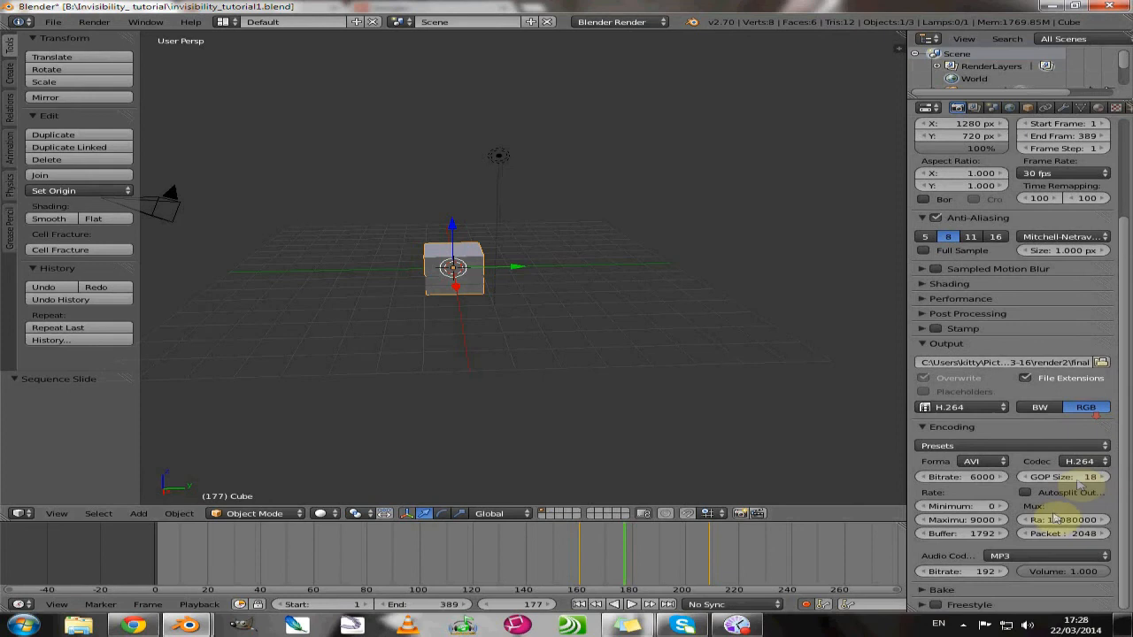
Check the audio codec options, leaving MP3 selected, and switch to the Video Editing layout
click(1024, 555)
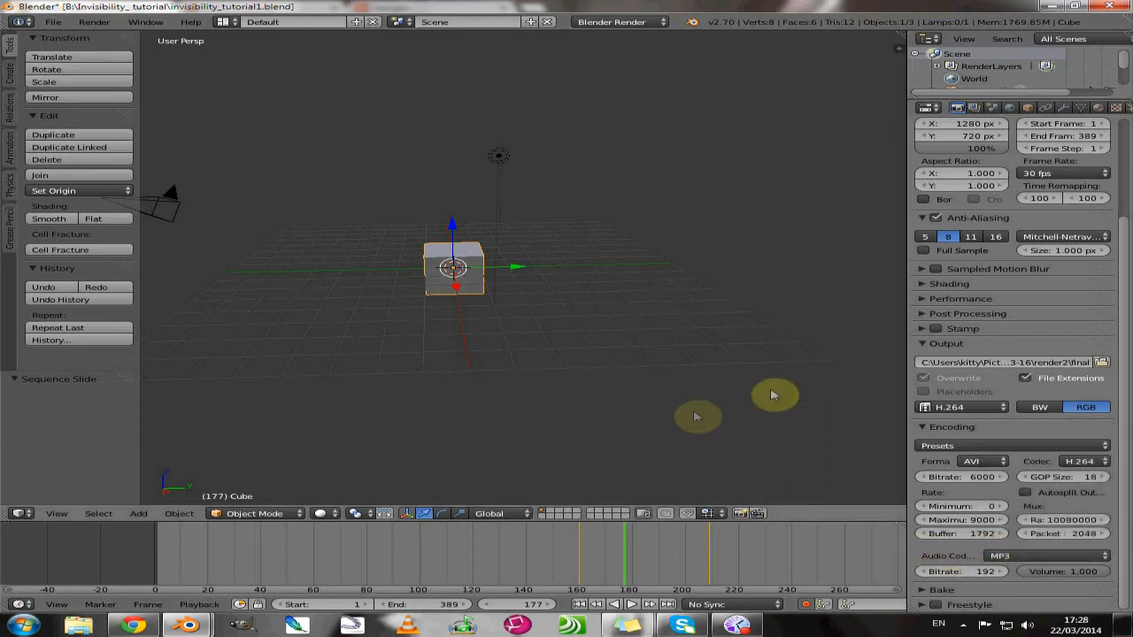
click(223, 21)
click(246, 146)
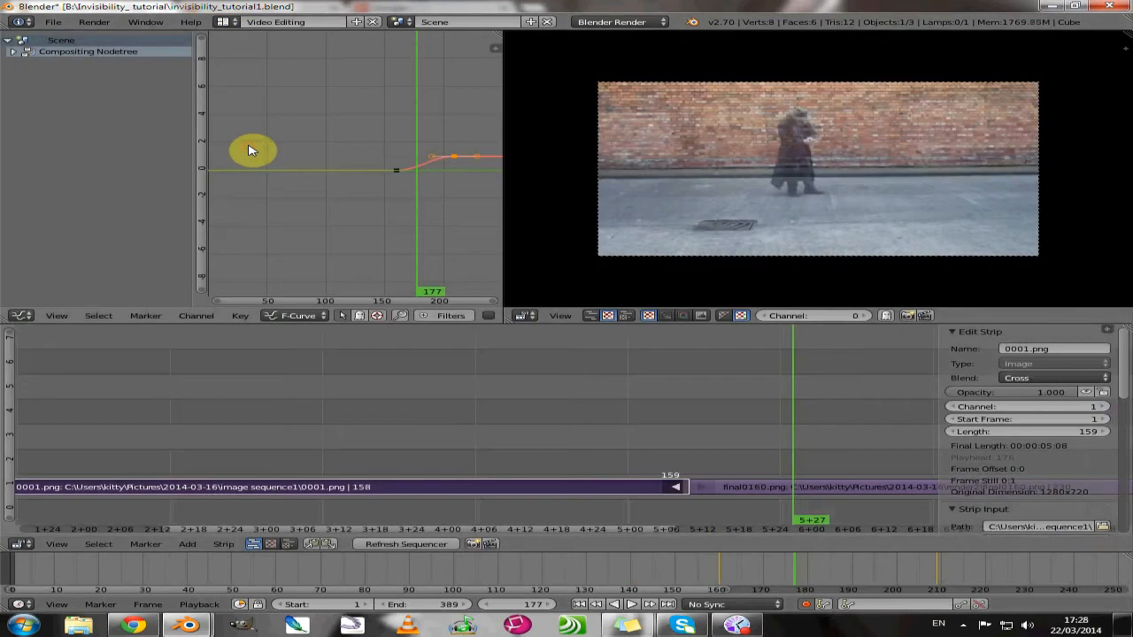
Add the movie 001.AVI from the 2014-03-16 folder to the sequencer at frame 177, with its sound included
click(187, 543)
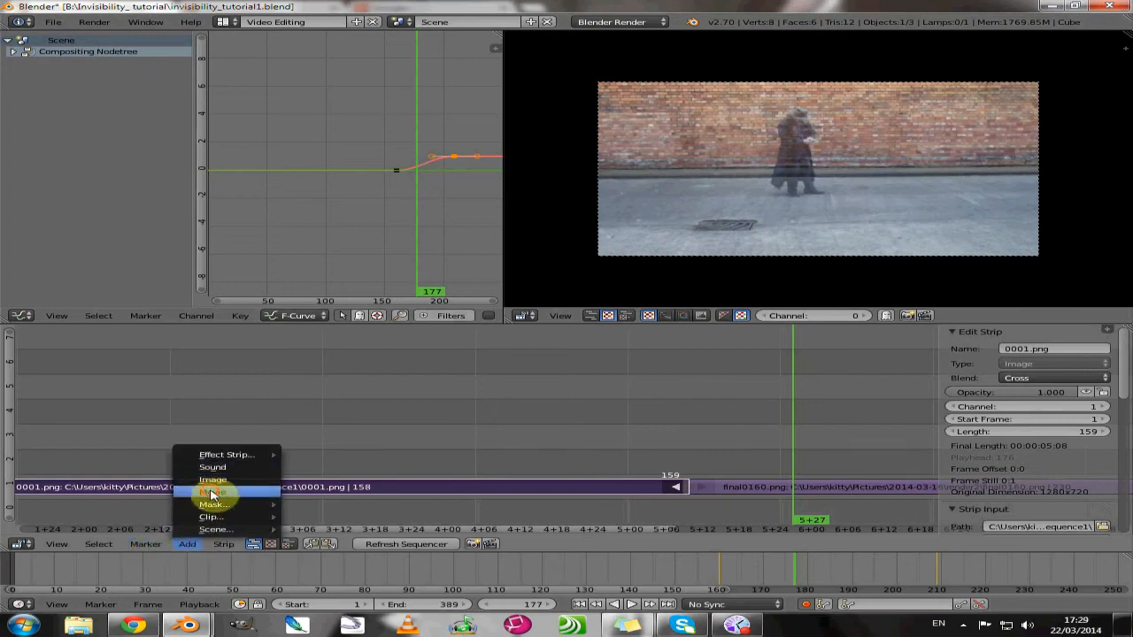
click(212, 493)
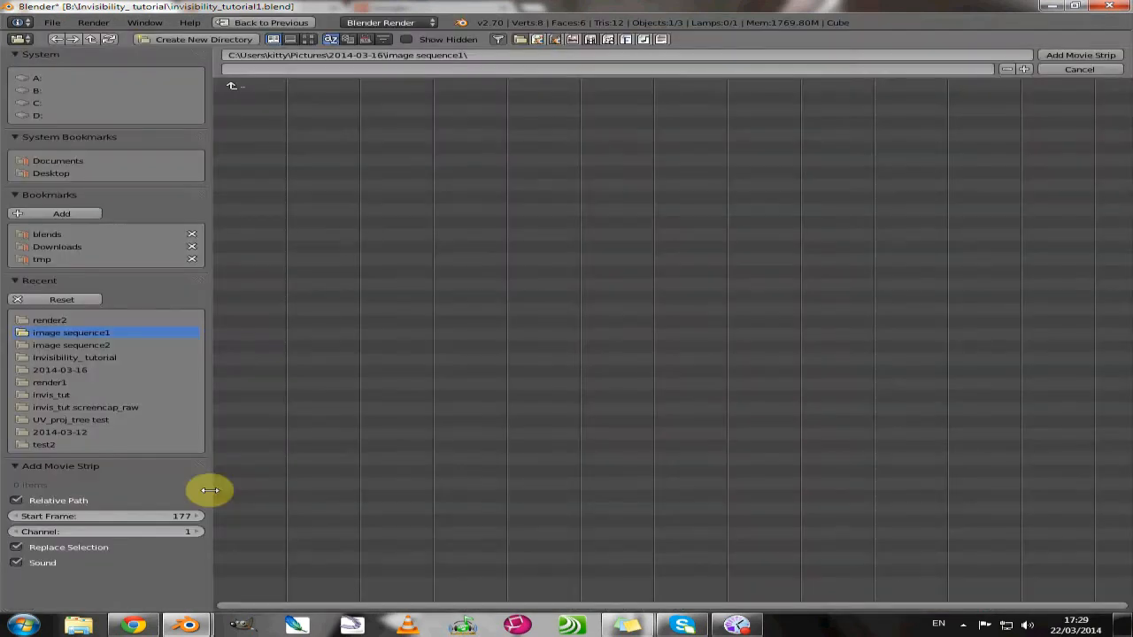
click(62, 358)
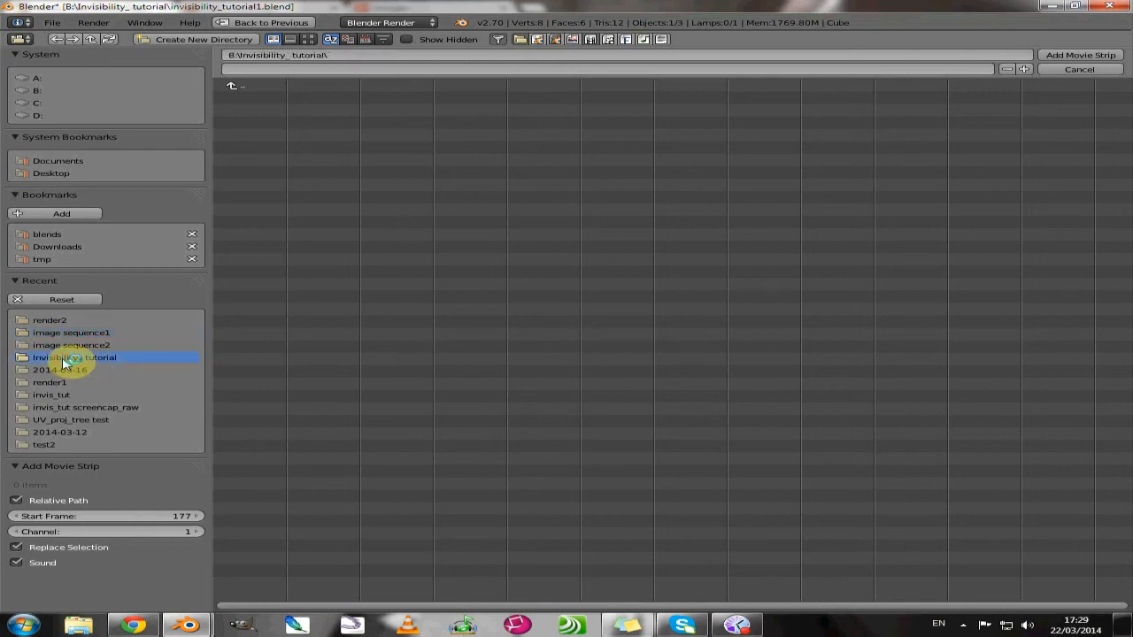
click(48, 373)
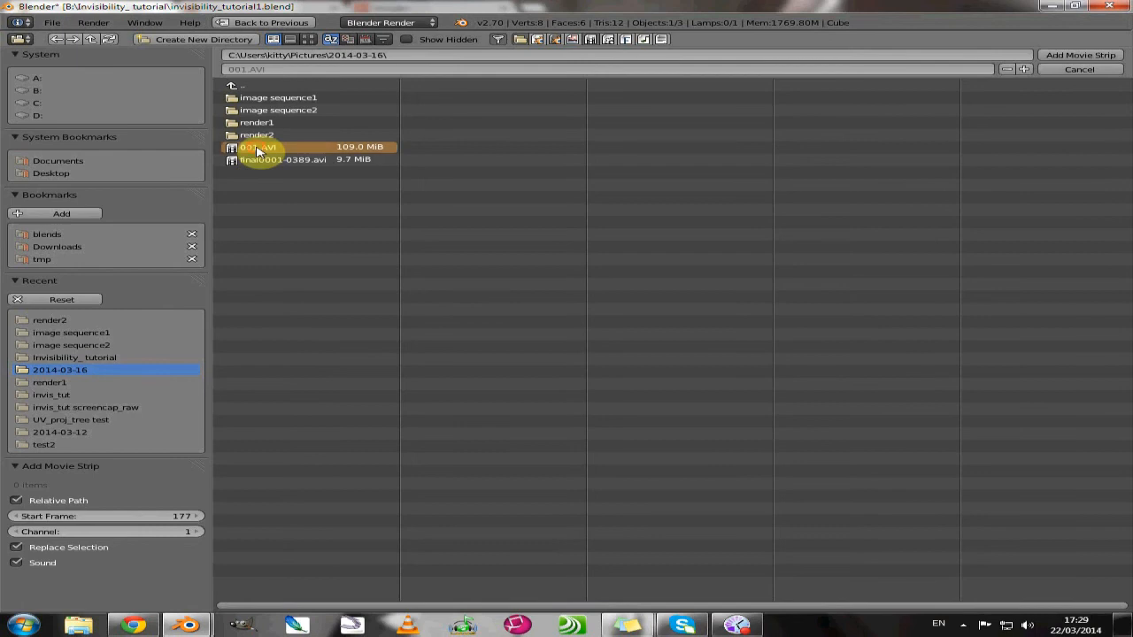
click(1062, 57)
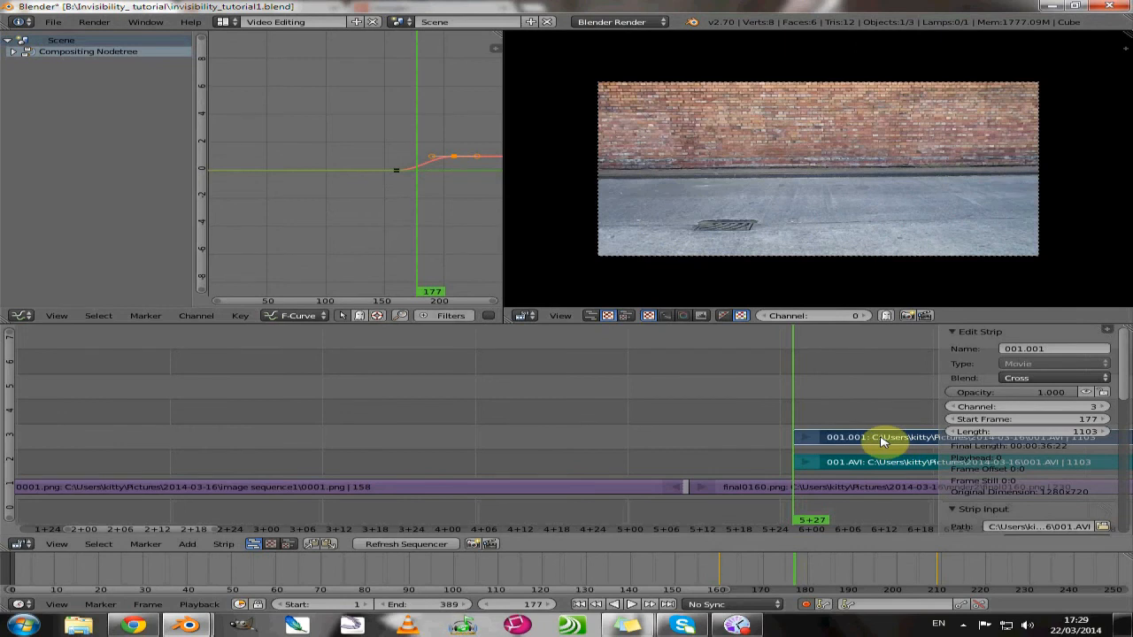
Slide the added movie's video strip 001.001 to start frame 117 and erase it, keeping the separate sound strip
drag(881, 439, 841, 439)
right_drag(849, 439, 520, 442)
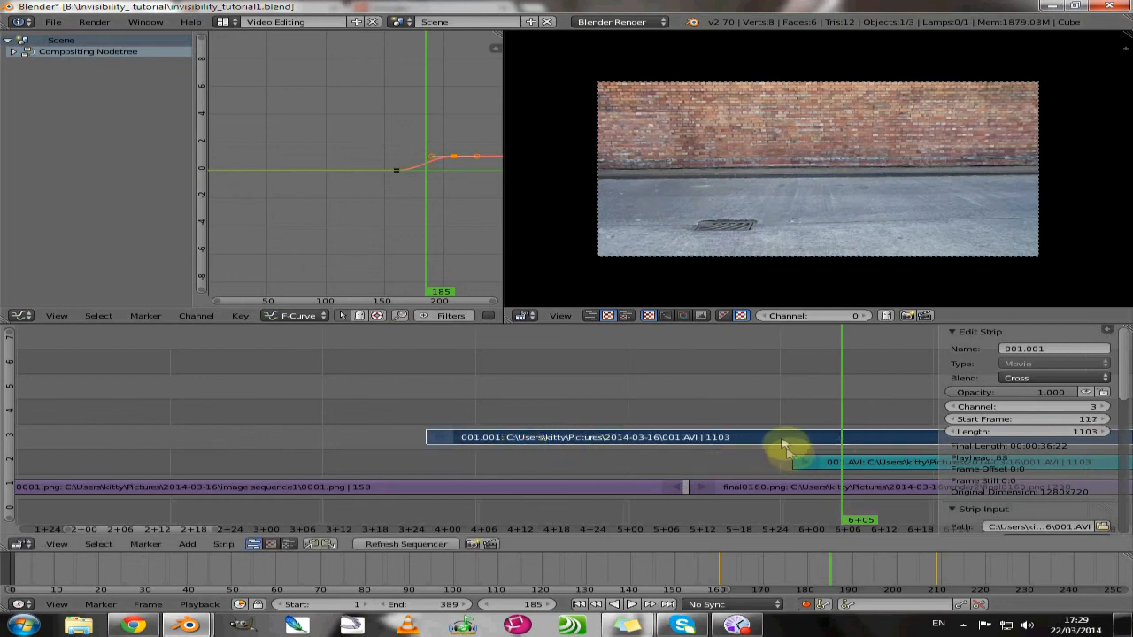
drag(783, 449, 715, 449)
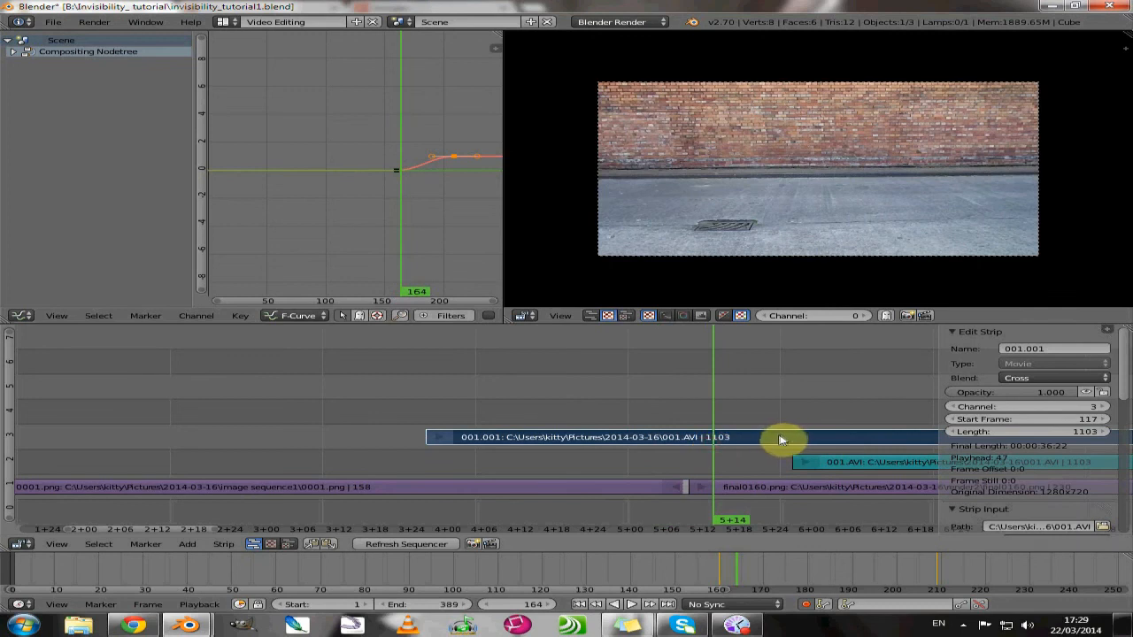
key(x)
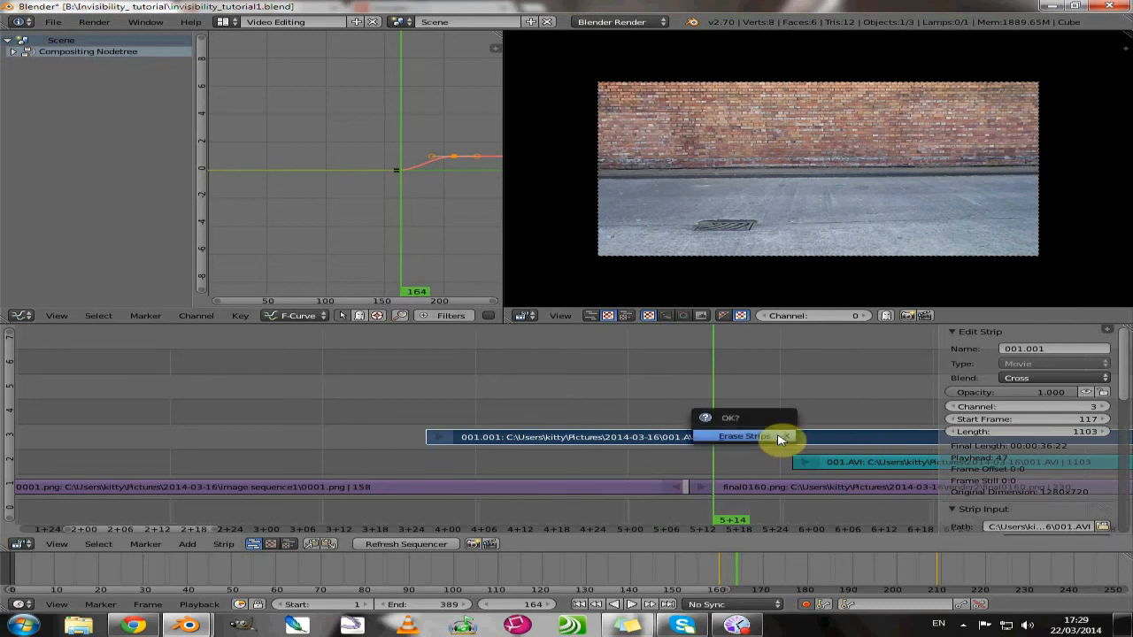
click(778, 440)
Select the 001.AVI sound strip and slide it earlier on channel 2 to start frame -166
click(865, 463)
right_click(890, 462)
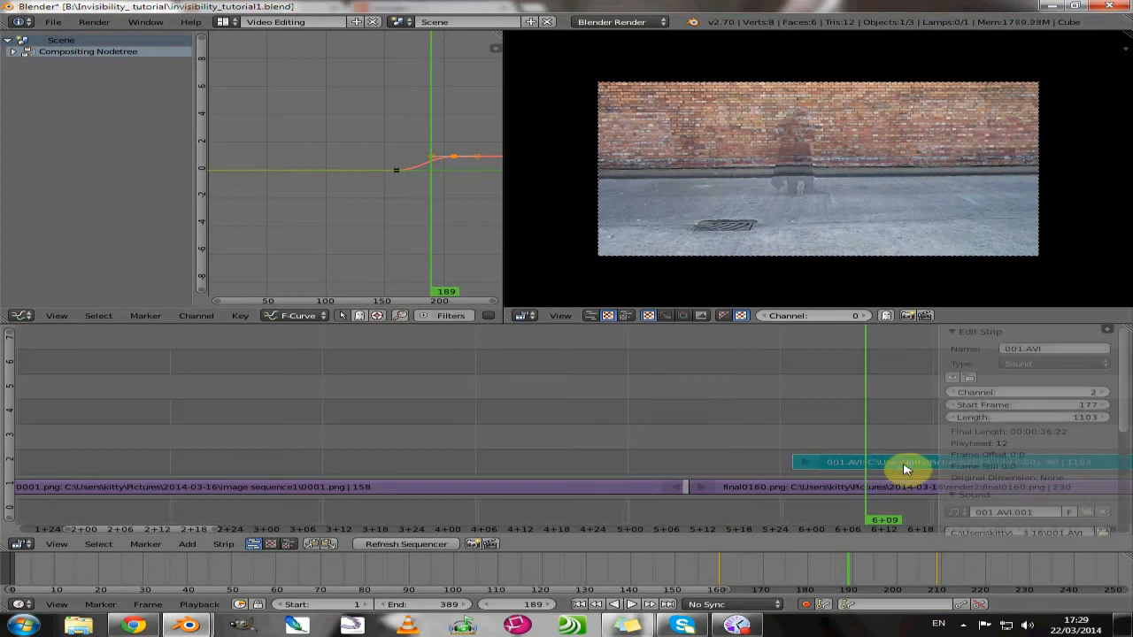
middle_drag(912, 463, 703, 460)
scroll(855, 465, down, 6)
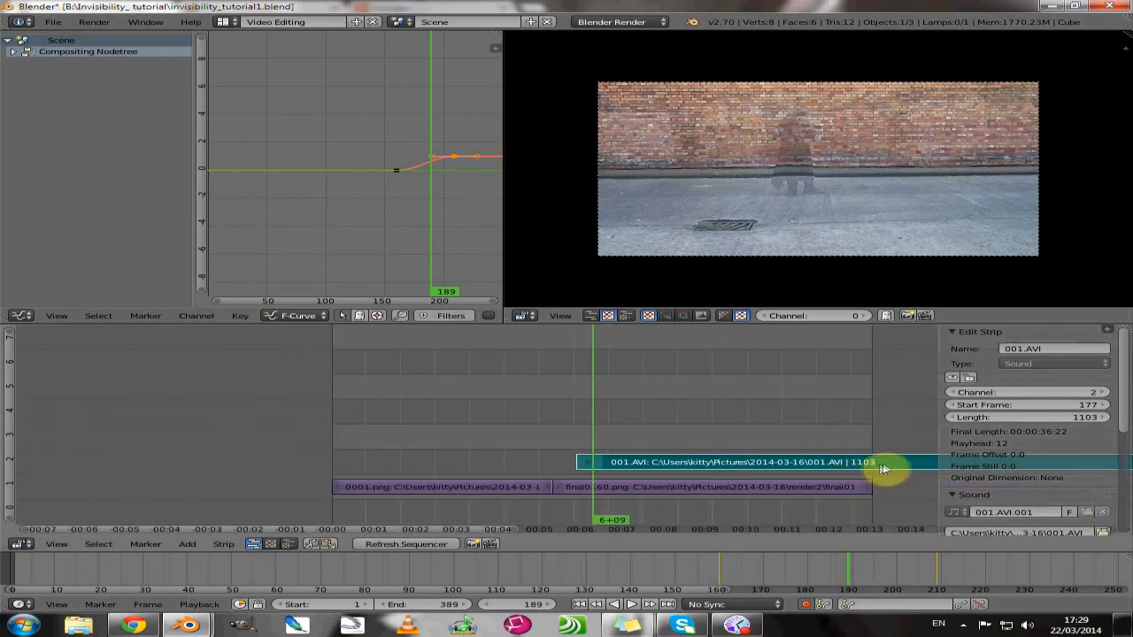
key(g)
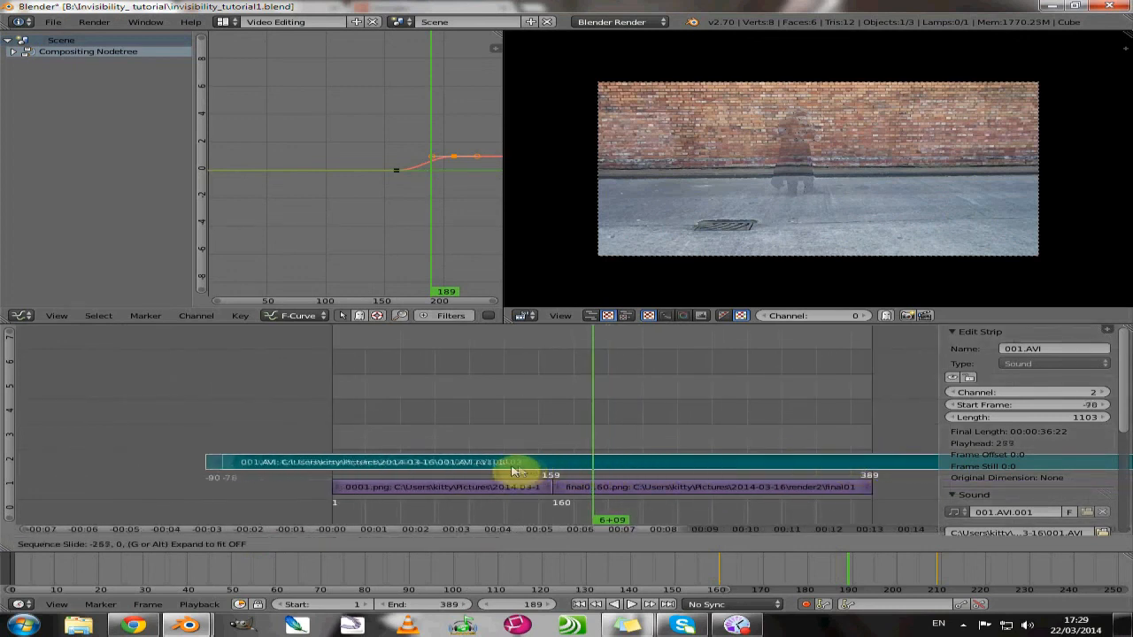
click(431, 469)
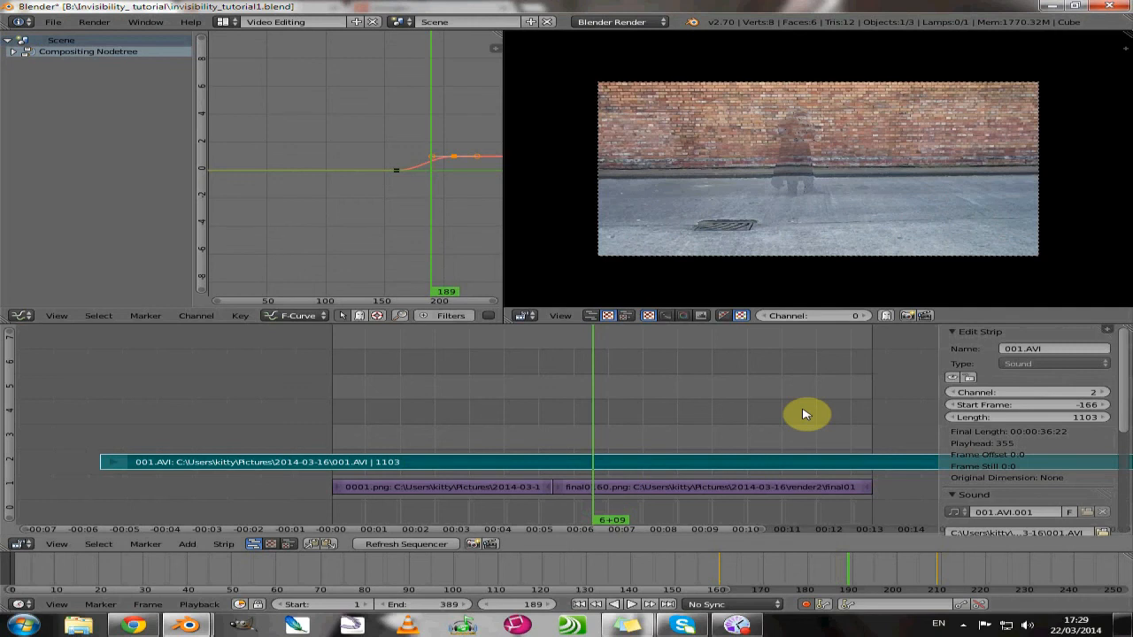
Play back the sequence to check the sound, and shift the 001.AVI sound strip to start frame -351
key(alt+a)
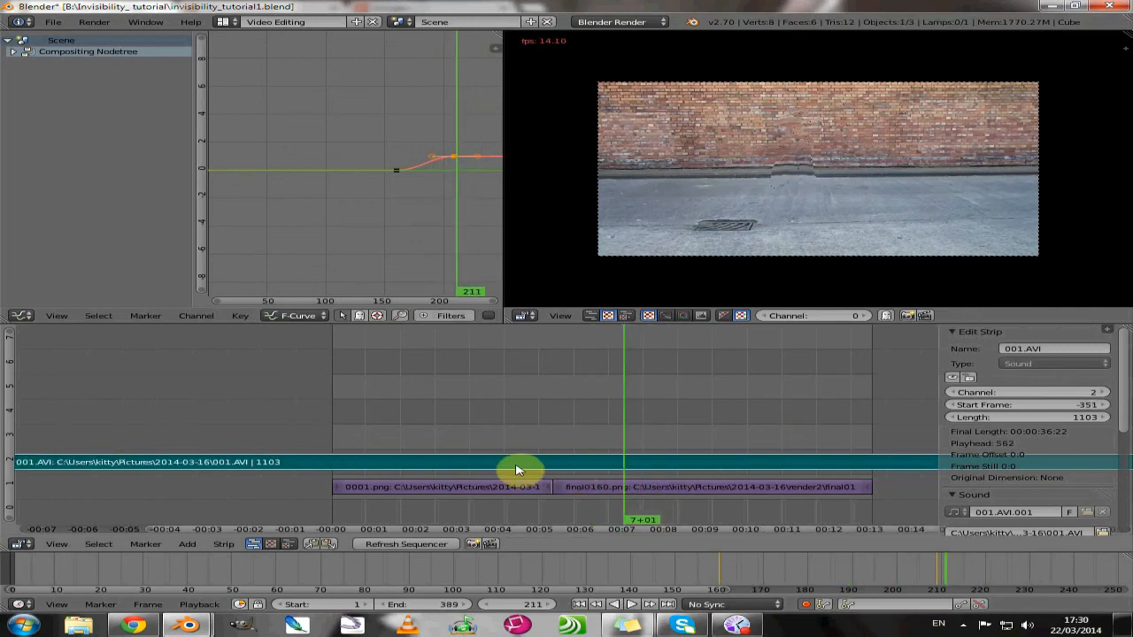
key(alt+a)
scroll(1029, 493, down, 3)
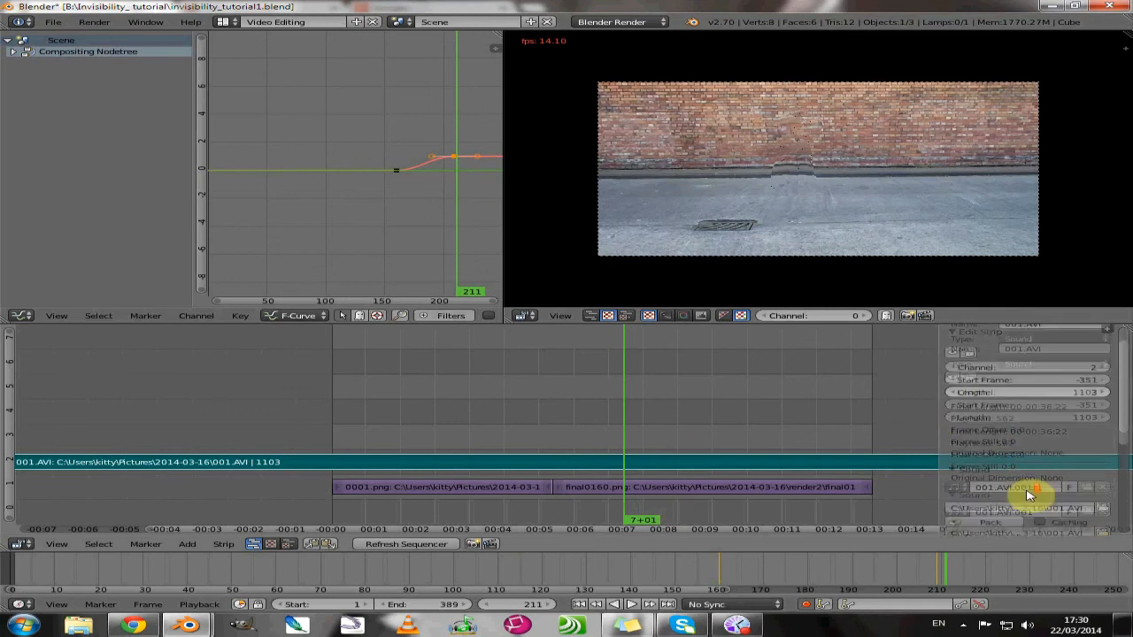
scroll(1029, 495, up, 3)
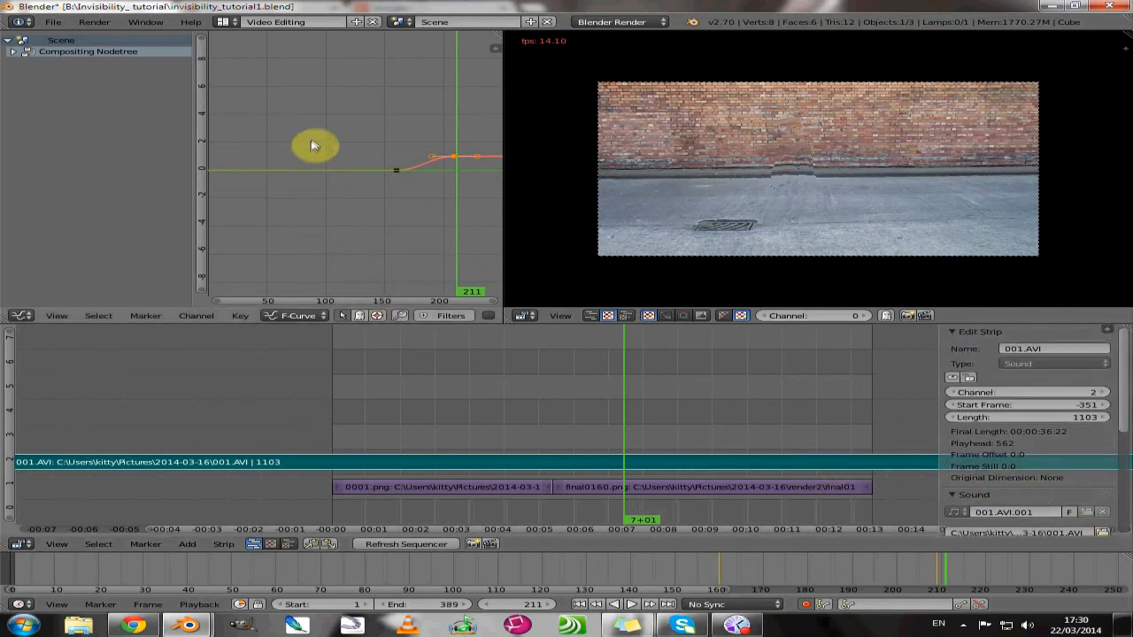
Return to the Default layout and review the audio codec choices in the Encoding settings, keeping MP3
click(222, 24)
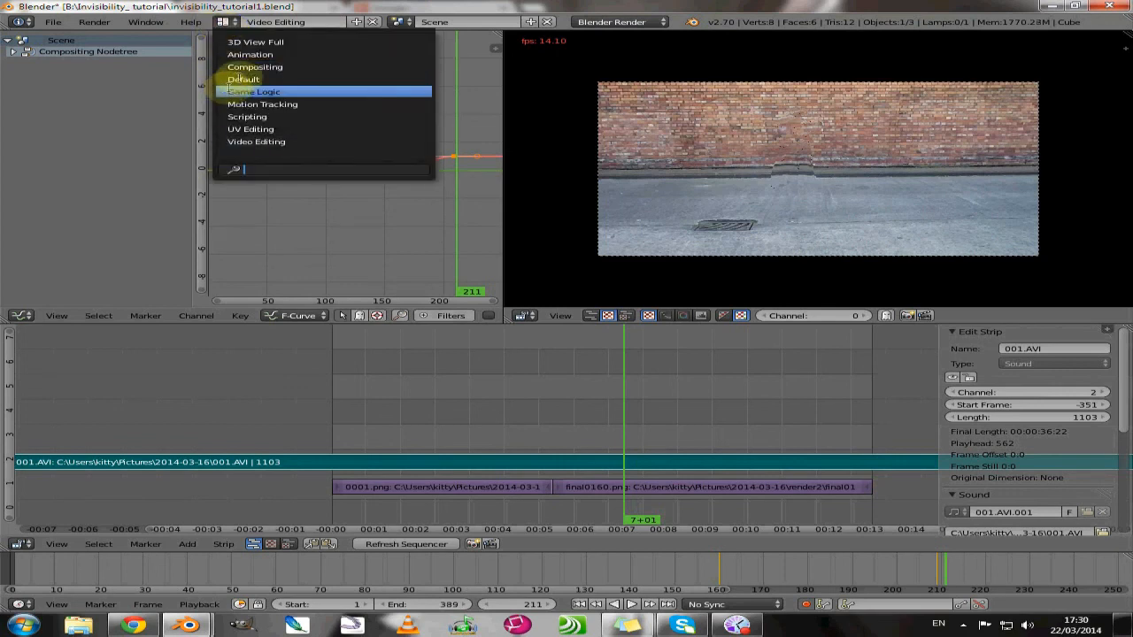
click(223, 85)
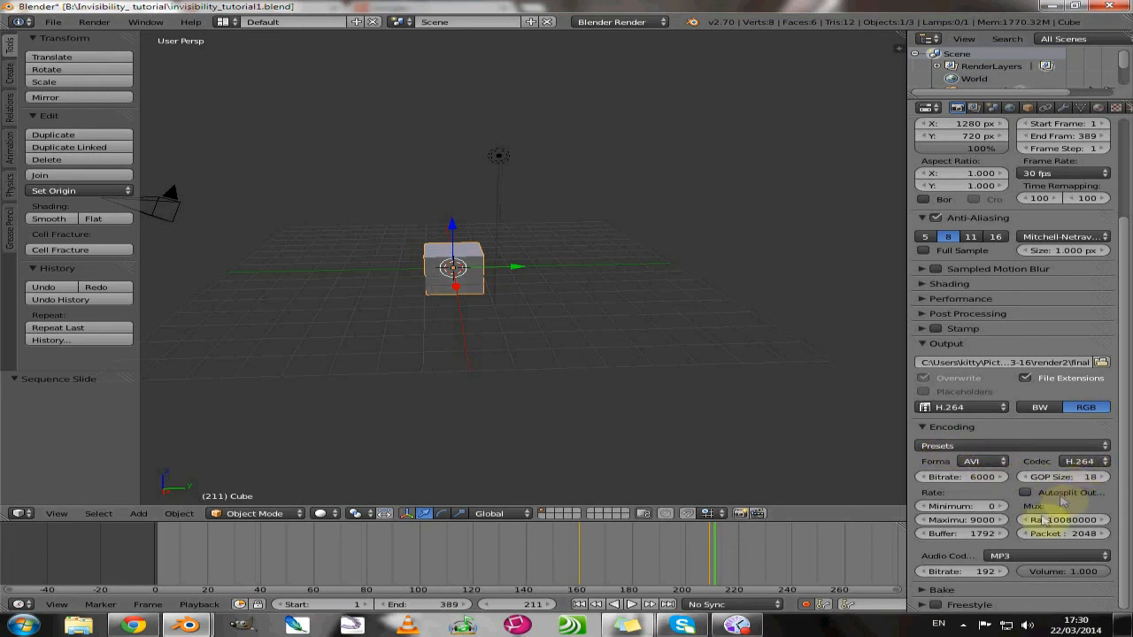
click(1009, 557)
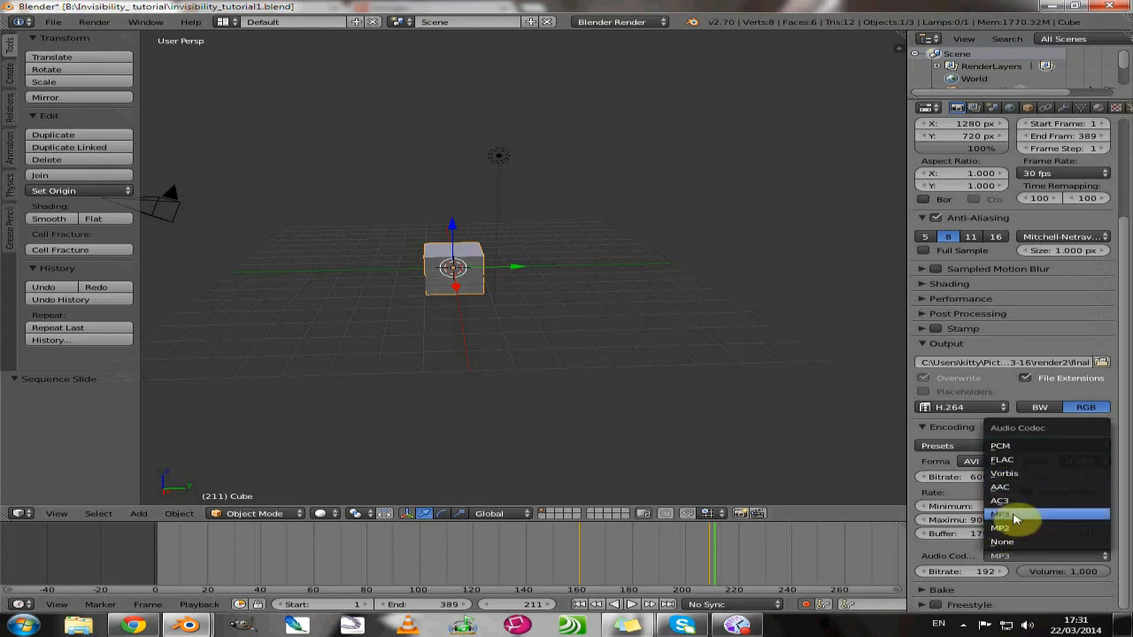
click(965, 552)
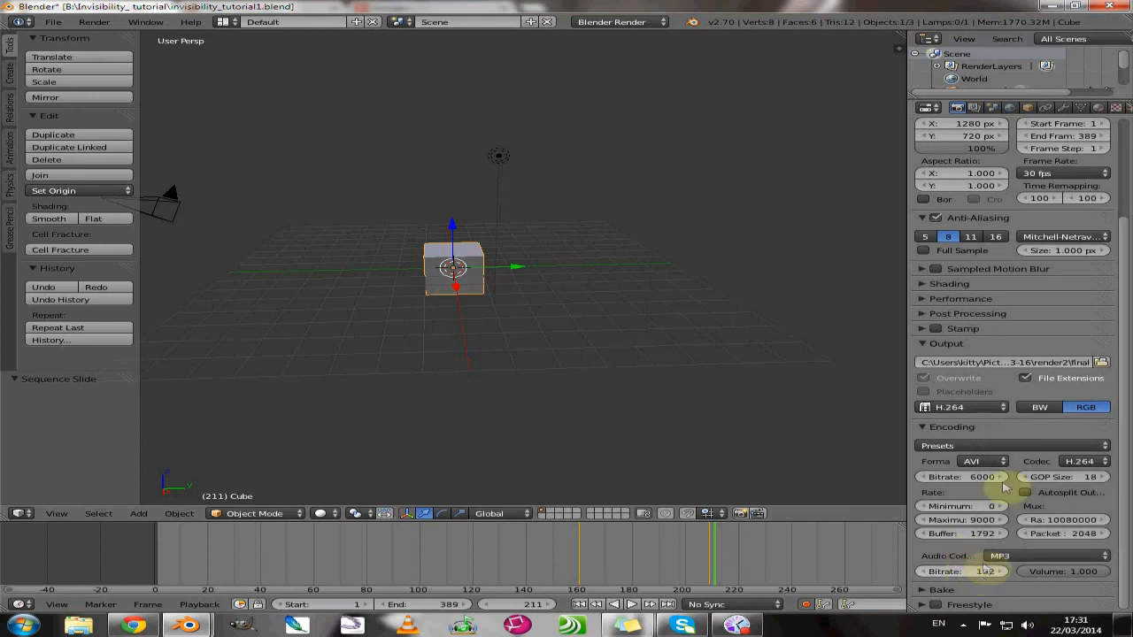
Render the full animation of frames 1 to 389 as an H.264 video
scroll(1019, 150, up, 4)
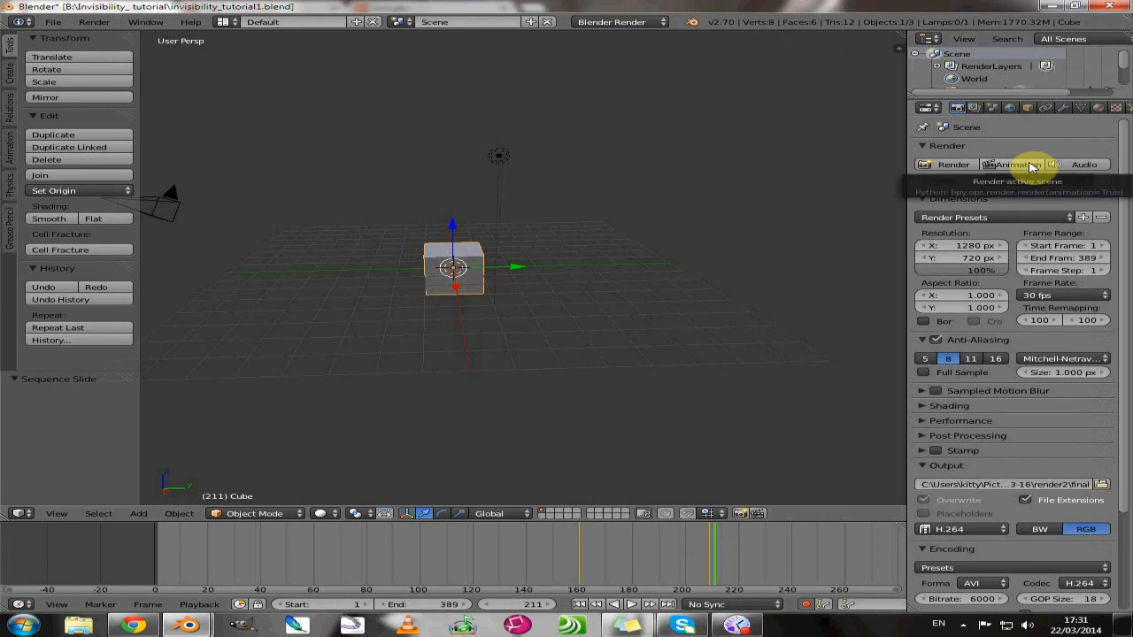
click(1029, 165)
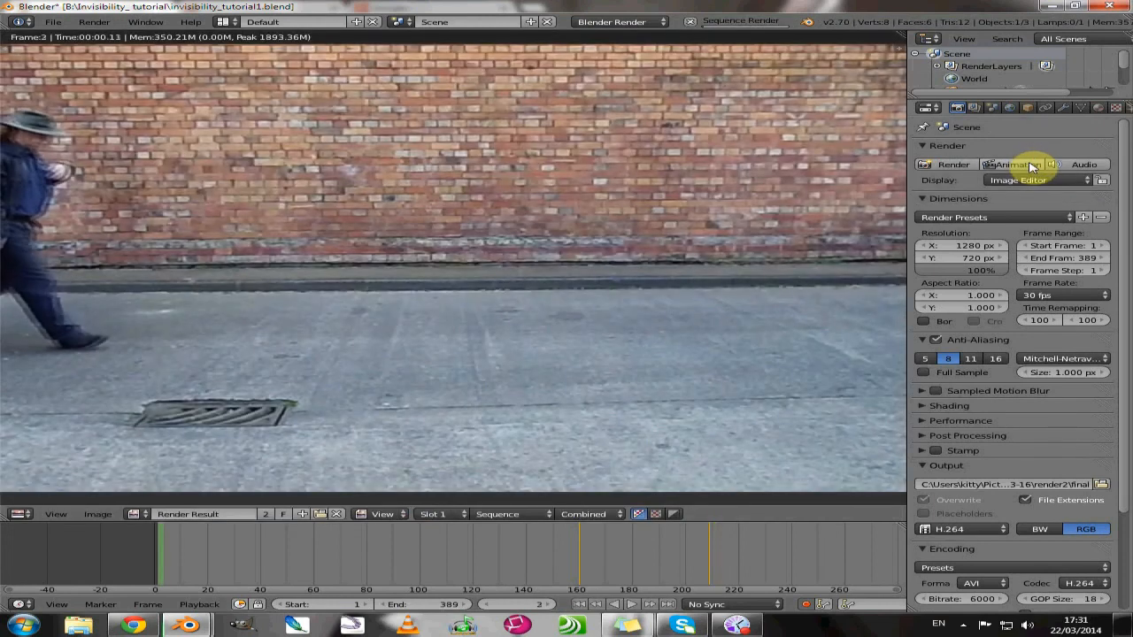